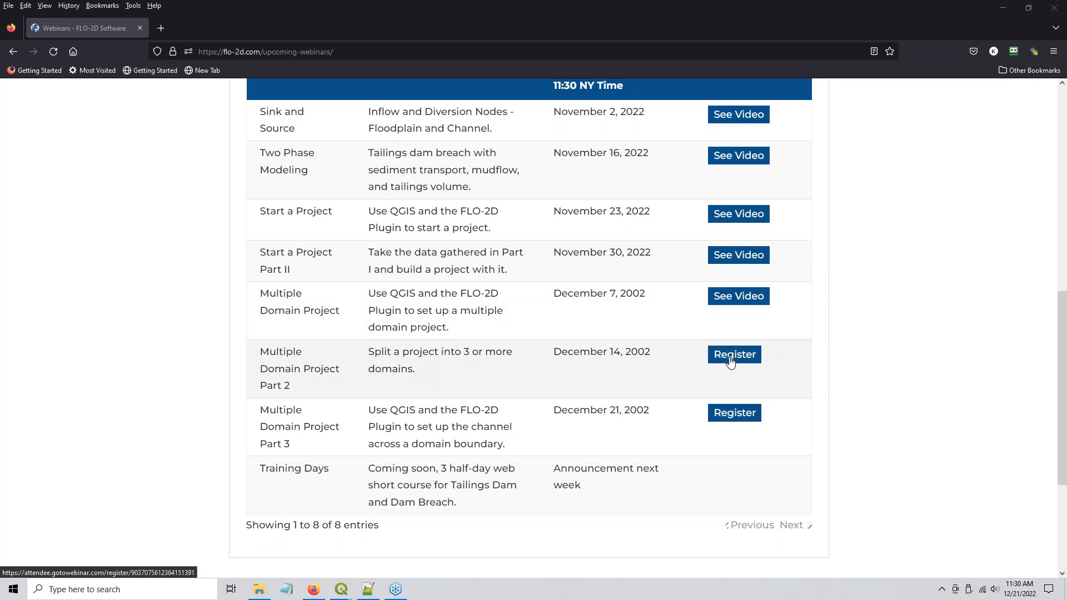
Step: Switch from the webinar page to the NorthDomain project in QGIS and centre the map on the SouthEast outflow boundary condition
click(728, 414)
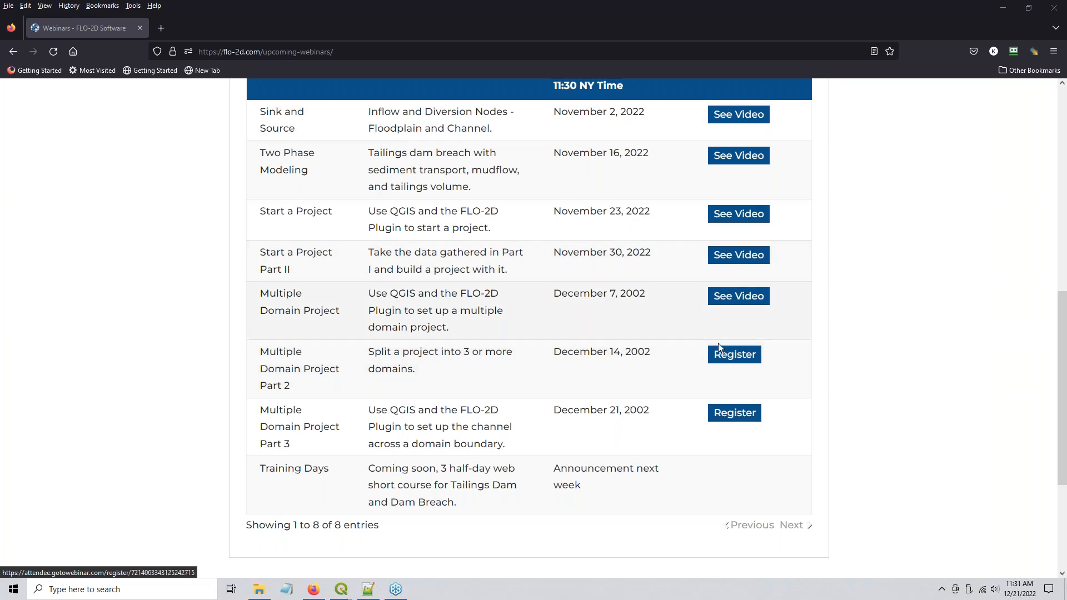
click(1002, 7)
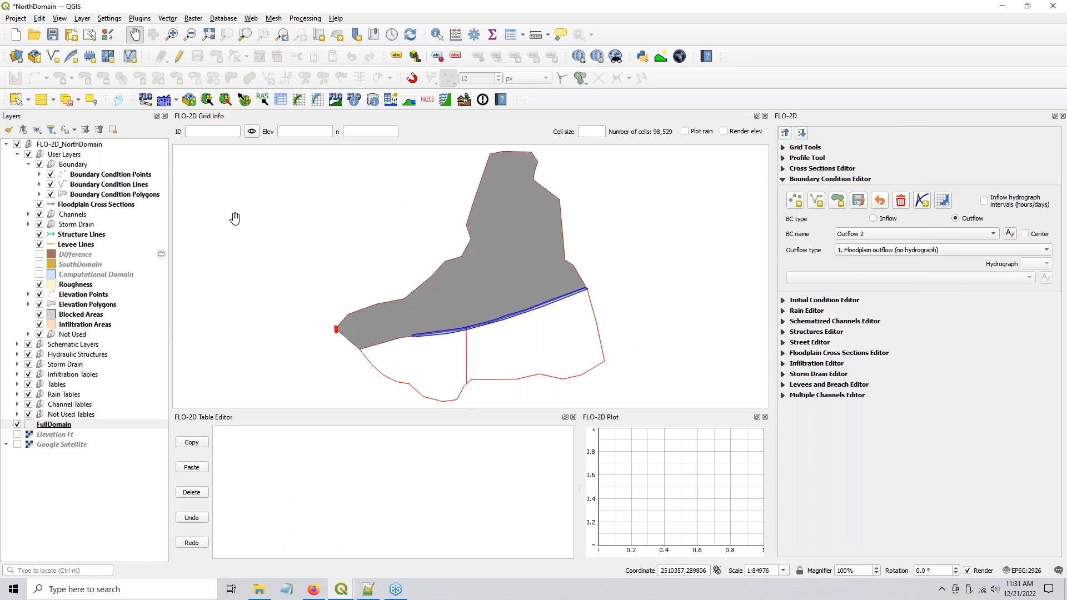
scroll(466, 337, up, 2)
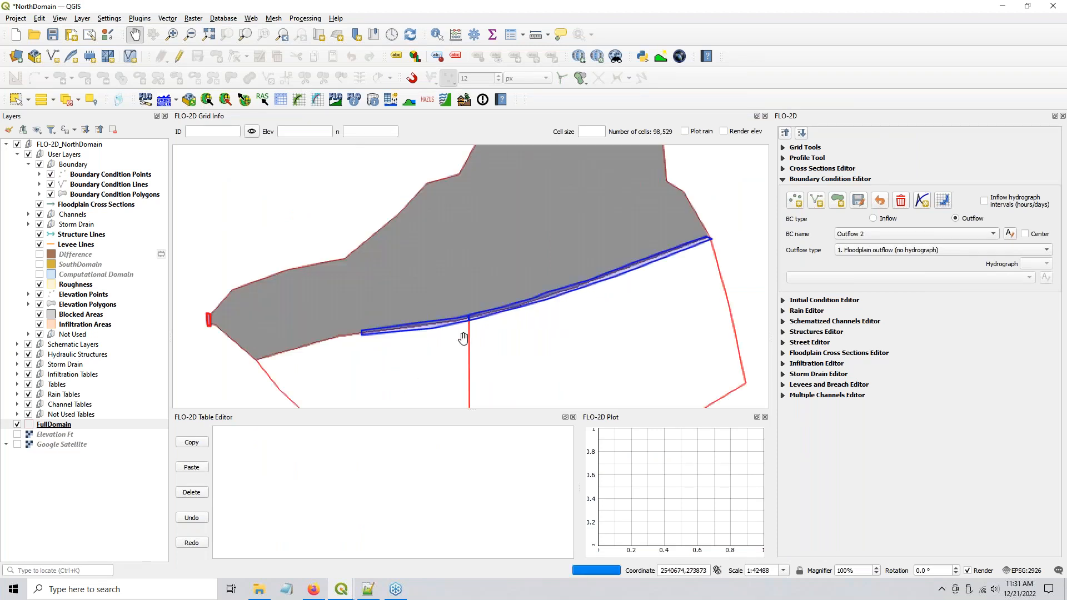
scroll(458, 311, up, 1)
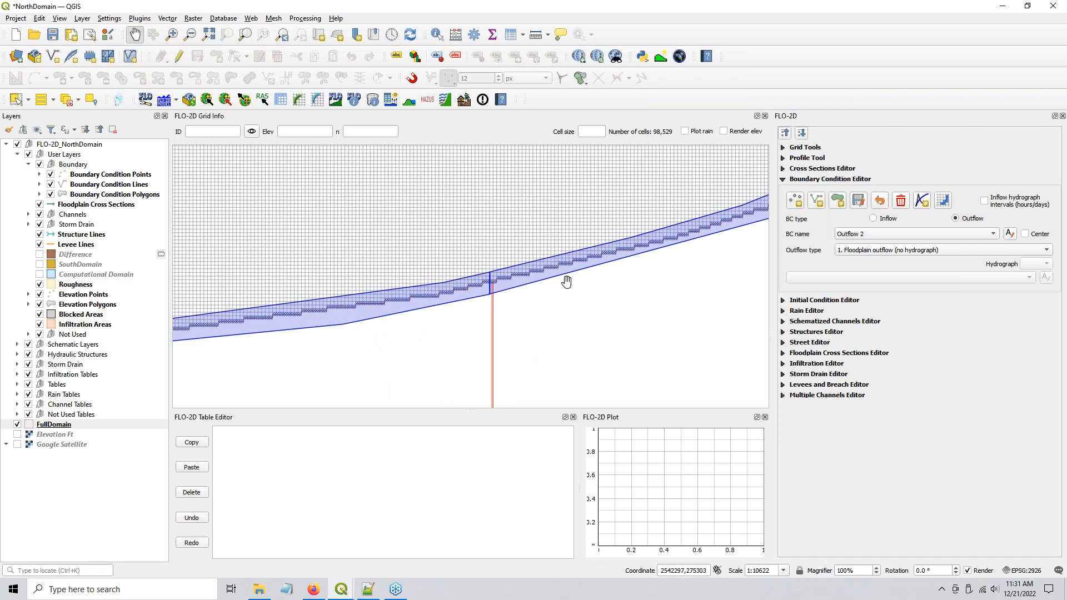
click(1025, 234)
click(904, 234)
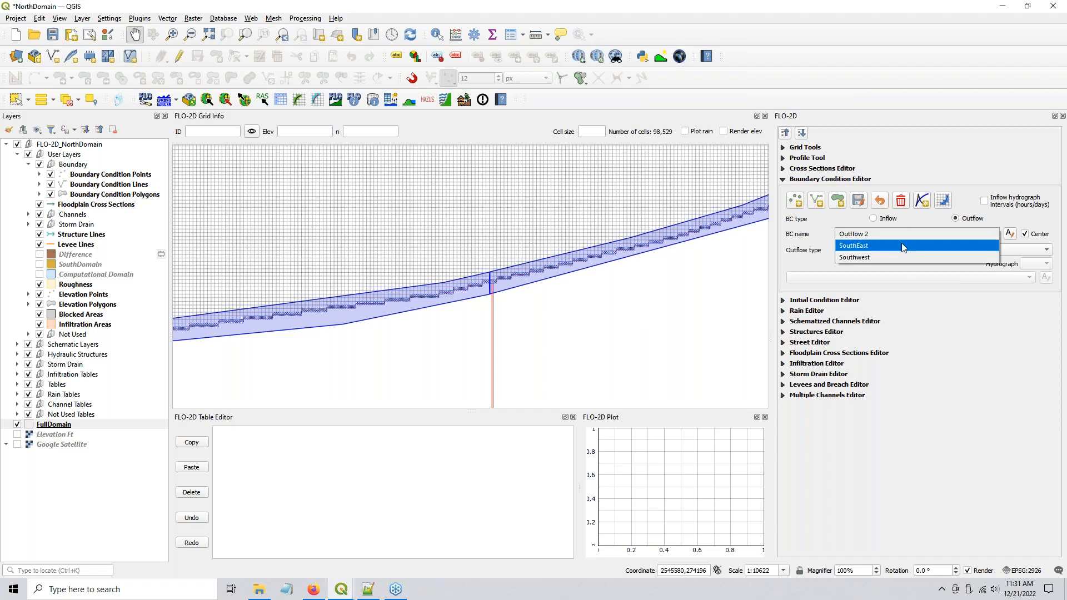
click(903, 246)
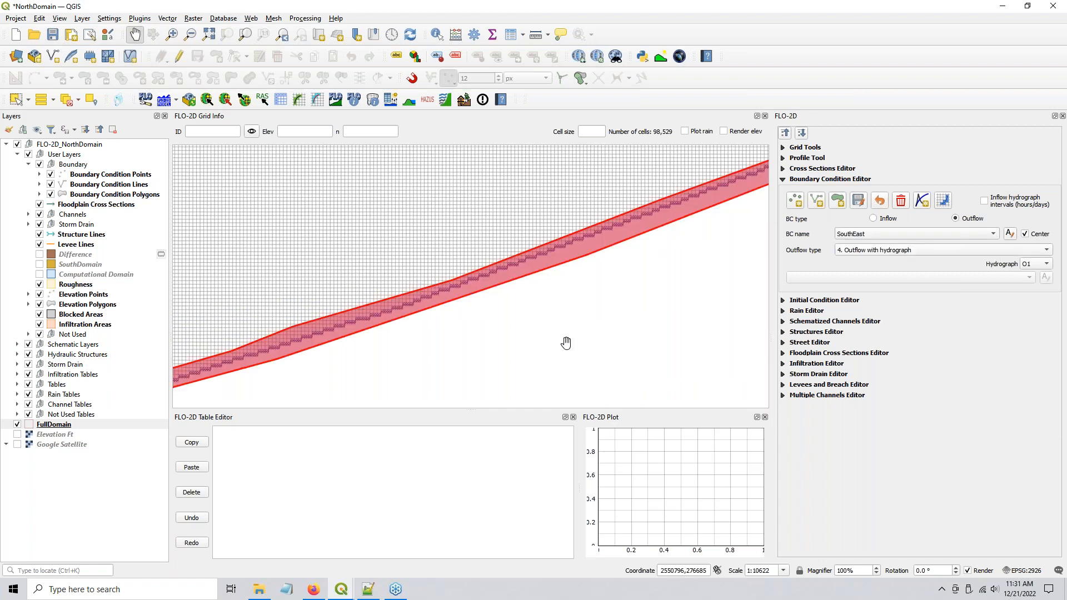
Step: Review the extent of the SouthEast outflow and select the Southwest outflow boundary condition
scroll(562, 341, down, 2)
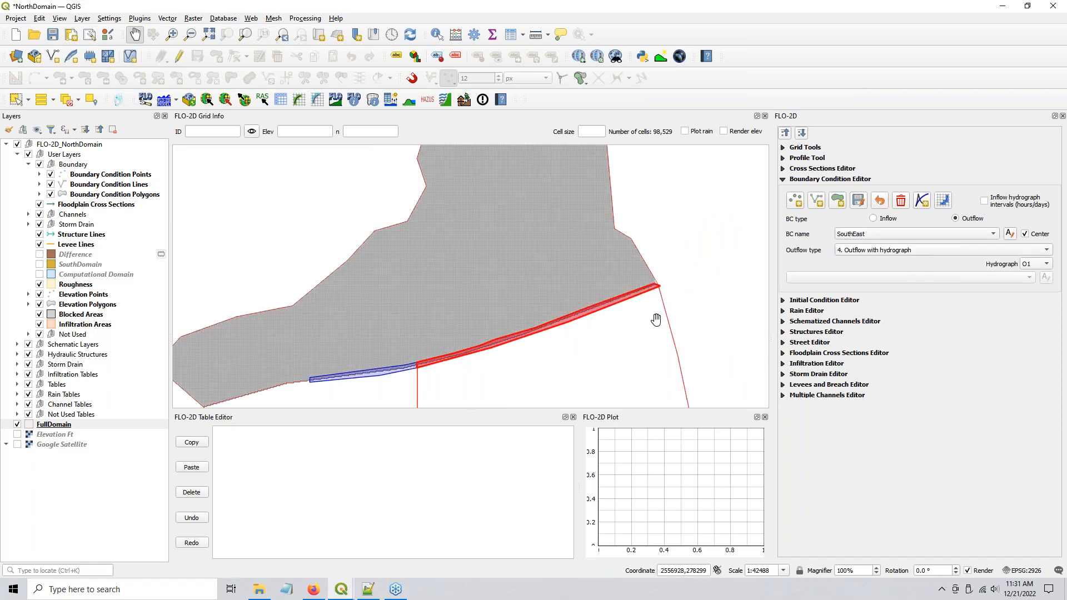
scroll(646, 340, down, 1)
drag(646, 340, 620, 260)
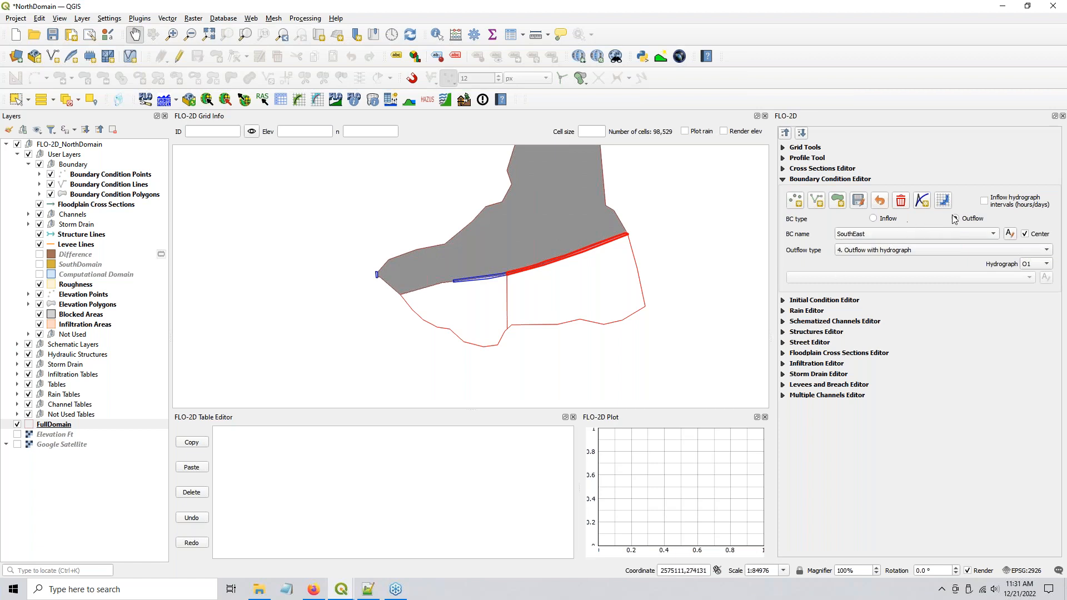
scroll(614, 238, up, 2)
scroll(612, 236, up, 1)
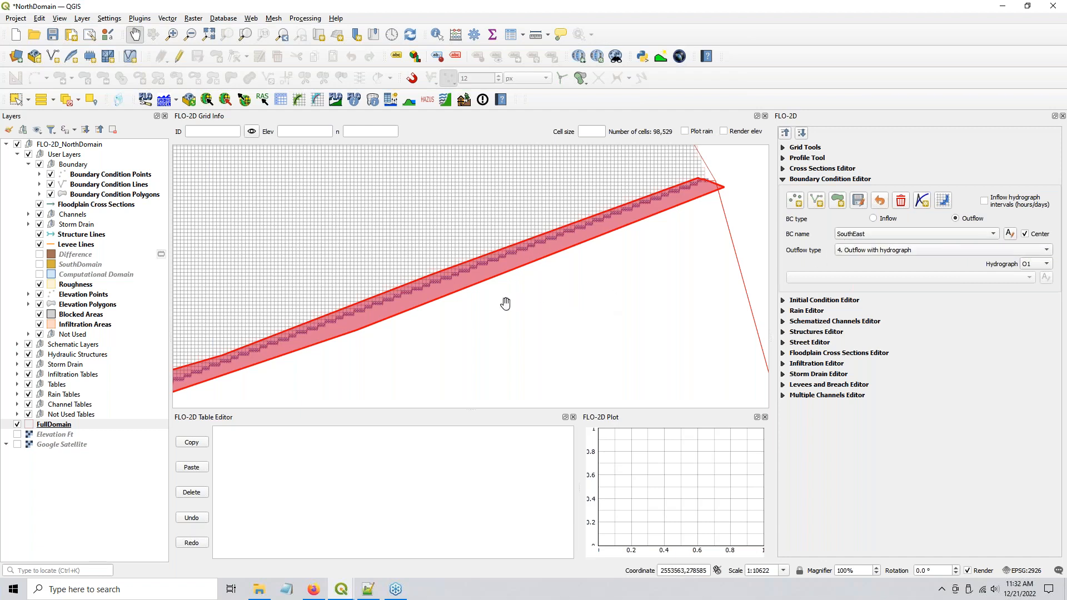
drag(505, 302, 641, 260)
scroll(617, 288, down, 2)
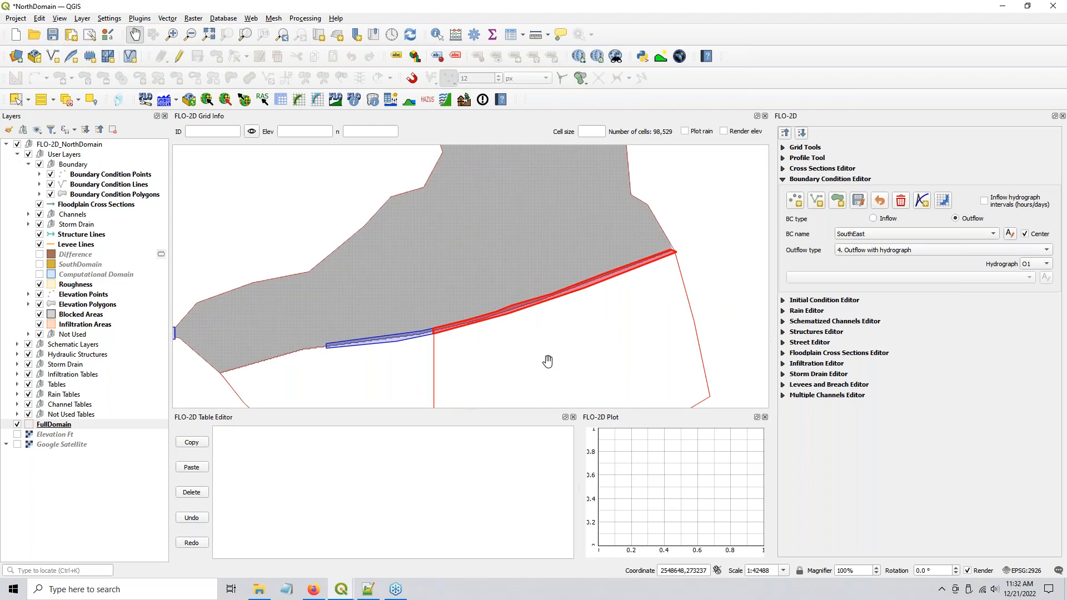
click(858, 233)
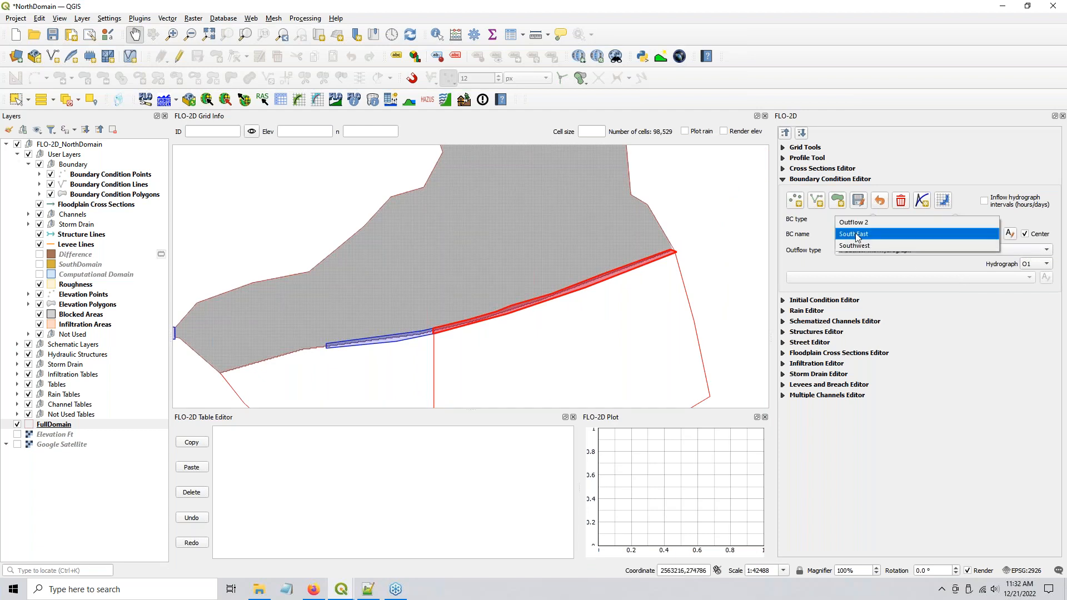
click(855, 246)
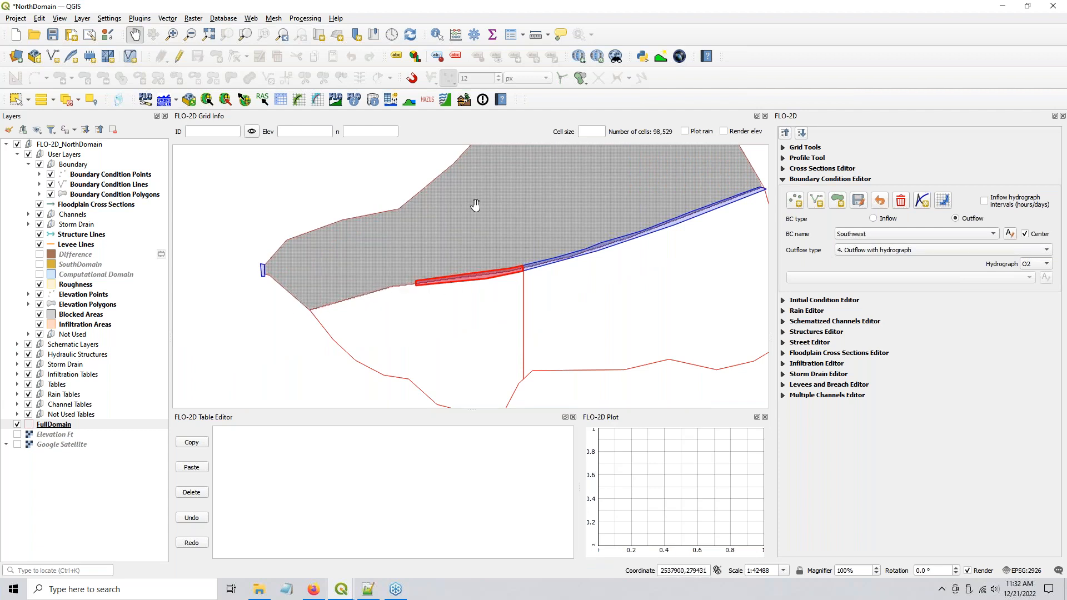
Step: Display the Elevation Ft layer and examine the terrain draining towards the north domain's southern outflow boundaries
click(17, 435)
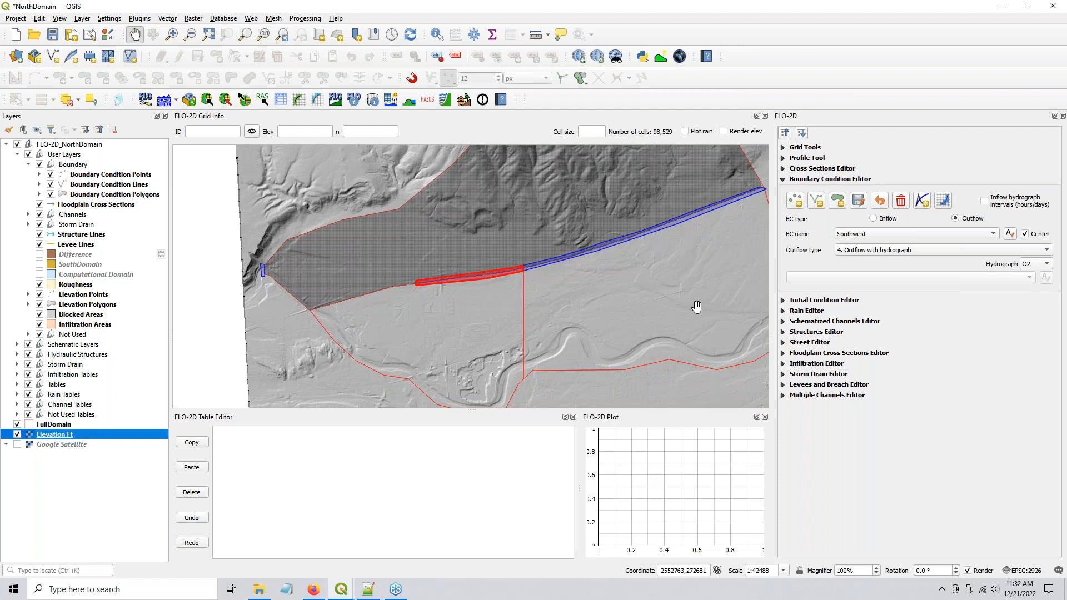
scroll(703, 306, down, 1)
drag(665, 307, 541, 340)
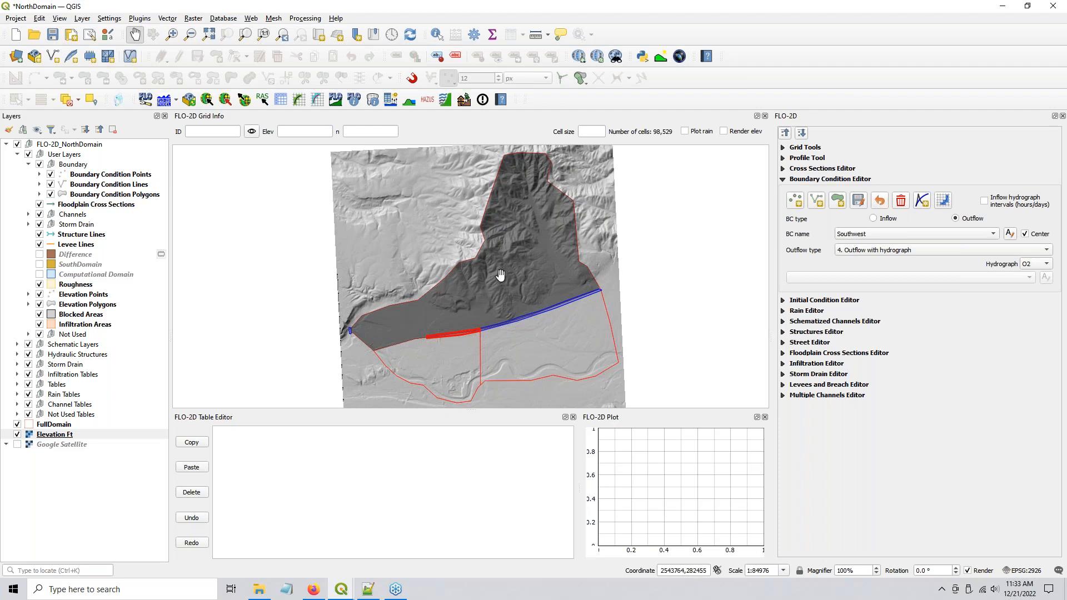
scroll(500, 275, up, 1)
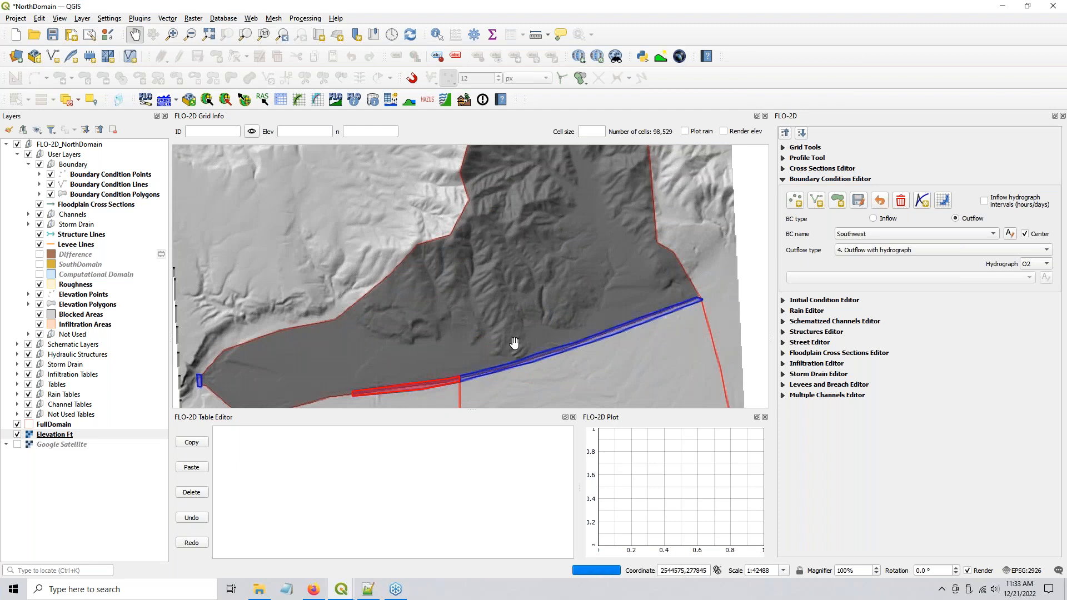
drag(529, 374, 505, 317)
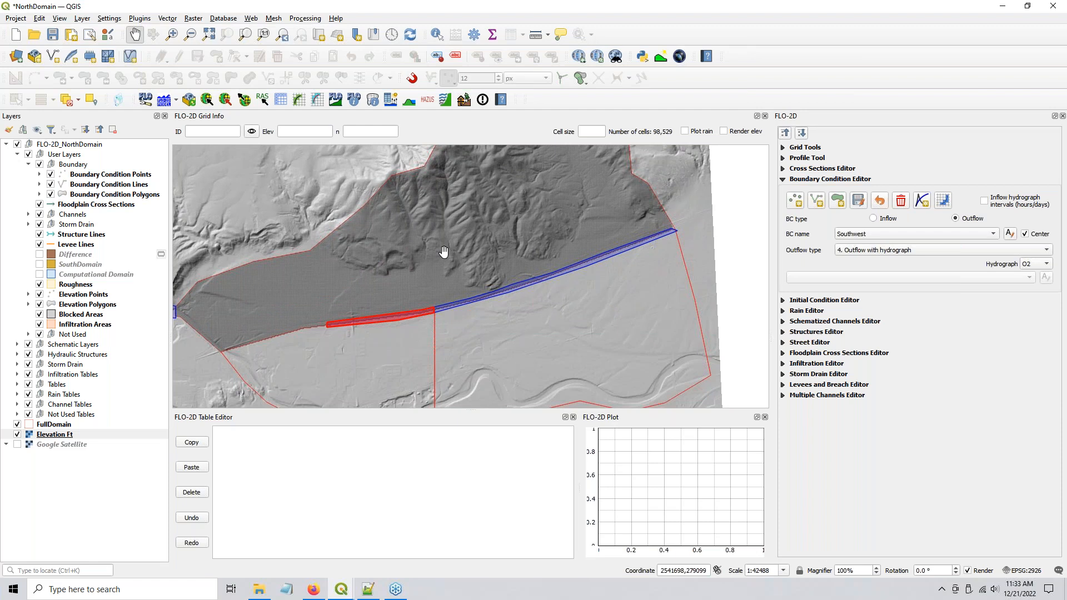
Step: Examine where the Southwest and SouthEast outflow polygons meet at the line dividing the southern domains
scroll(450, 310, up, 3)
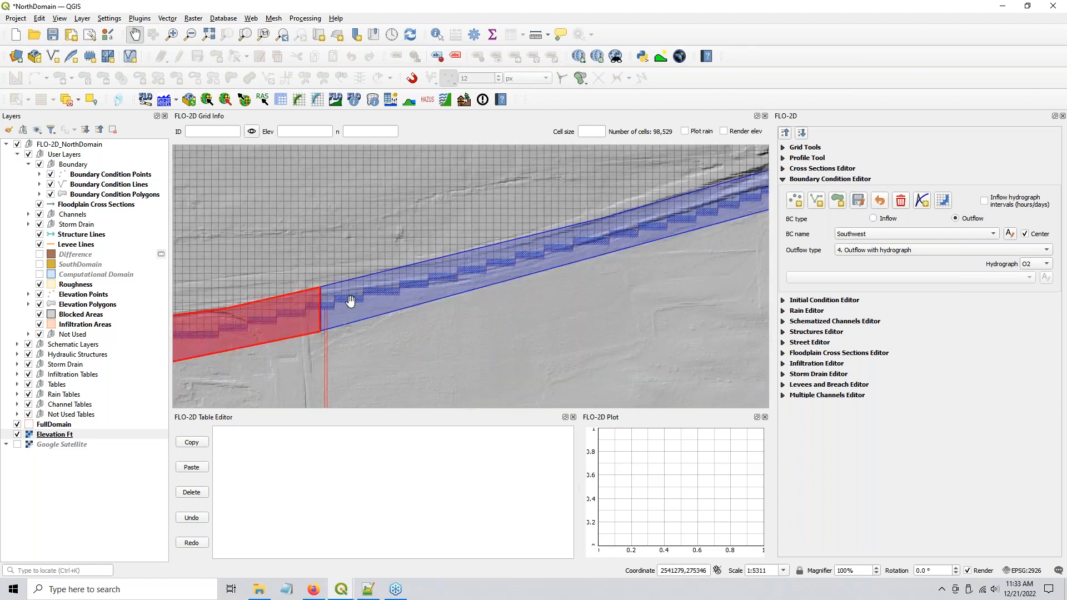
scroll(362, 306, up, 1)
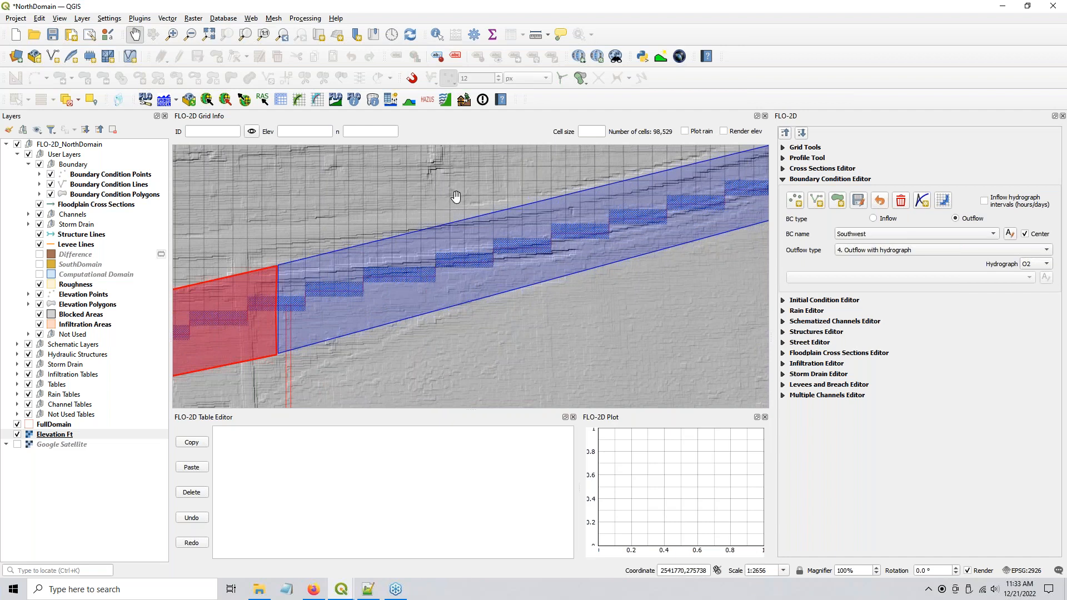
scroll(455, 197, down, 1)
scroll(464, 349, down, 3)
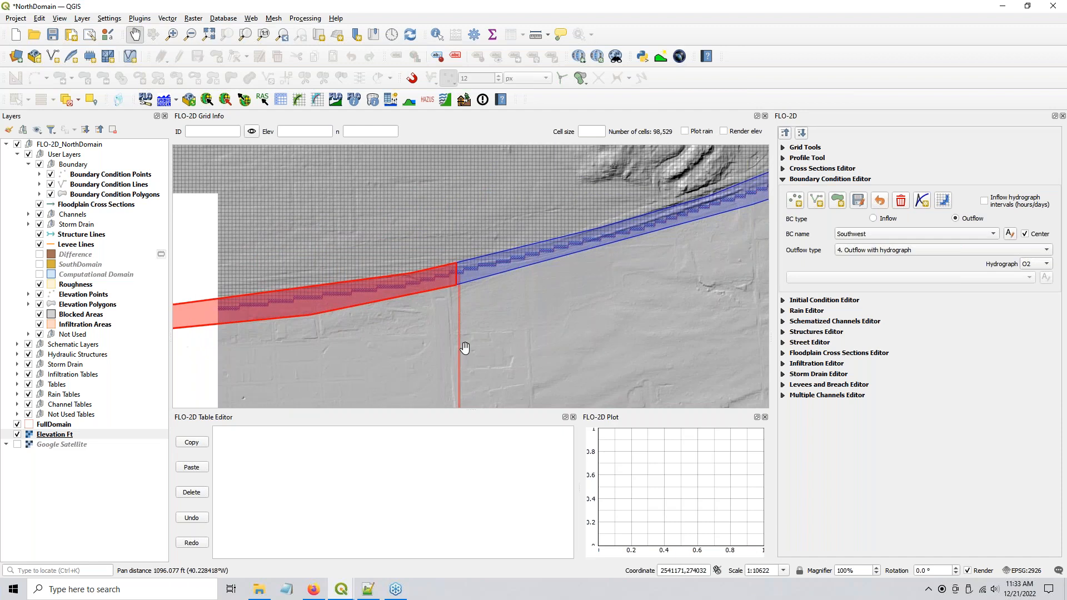
drag(483, 369, 478, 357)
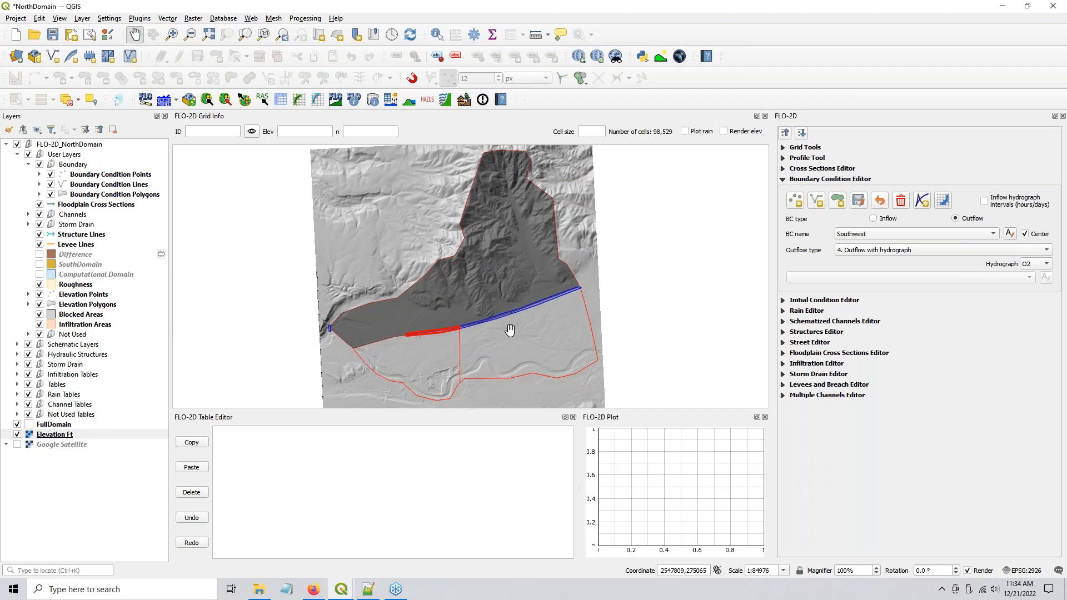
Step: Inspect the stair-stepped grid cells inside the SouthEast outflow polygon up close and hide the Elevation Ft layer
scroll(503, 338, up, 2)
scroll(392, 286, up, 2)
scroll(281, 298, up, 1)
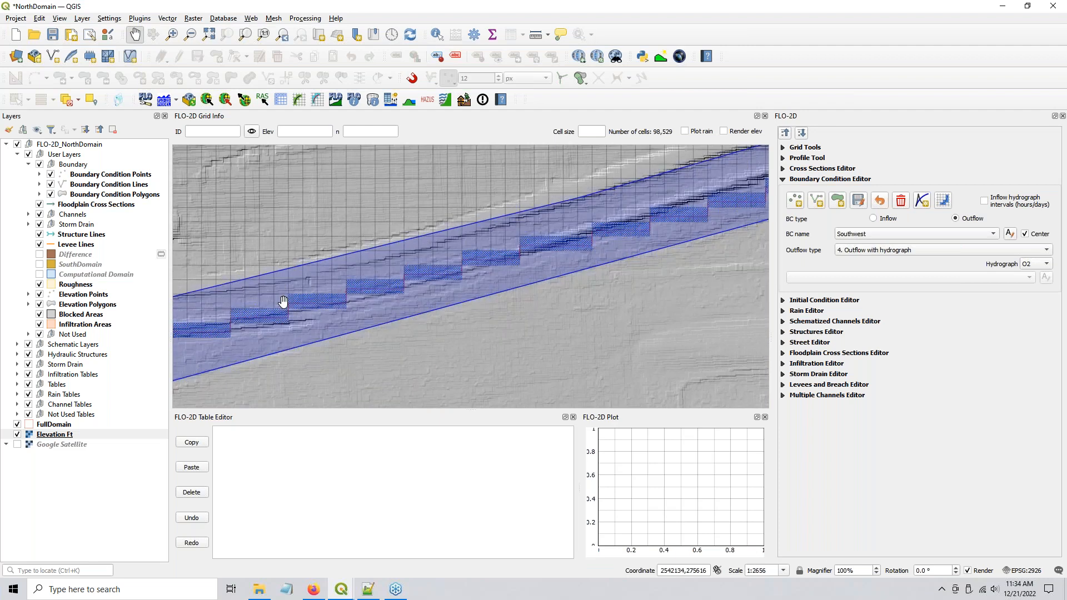
scroll(284, 304, up, 1)
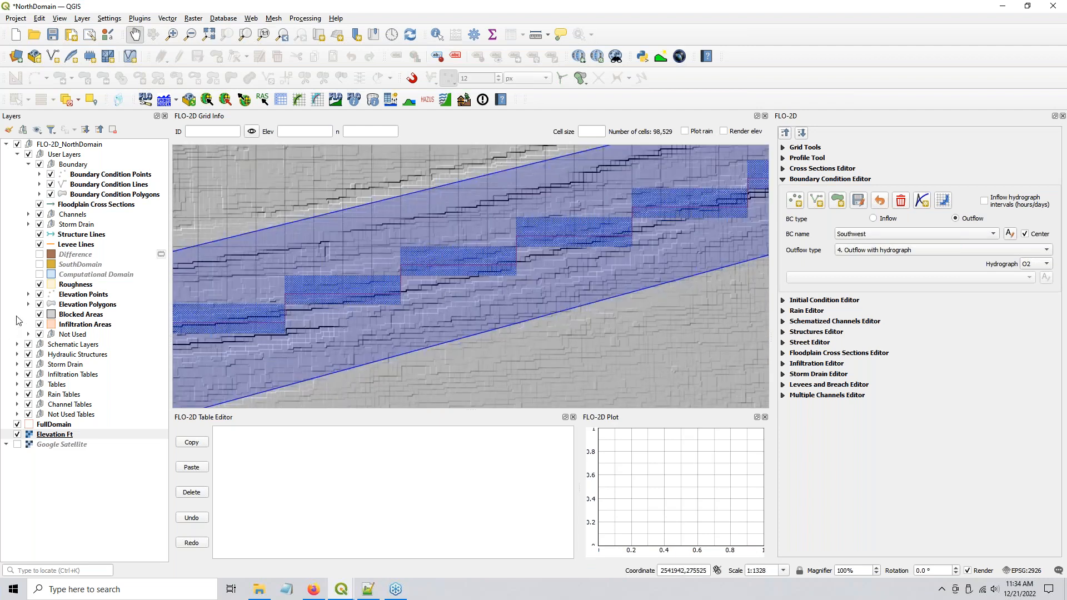
click(18, 435)
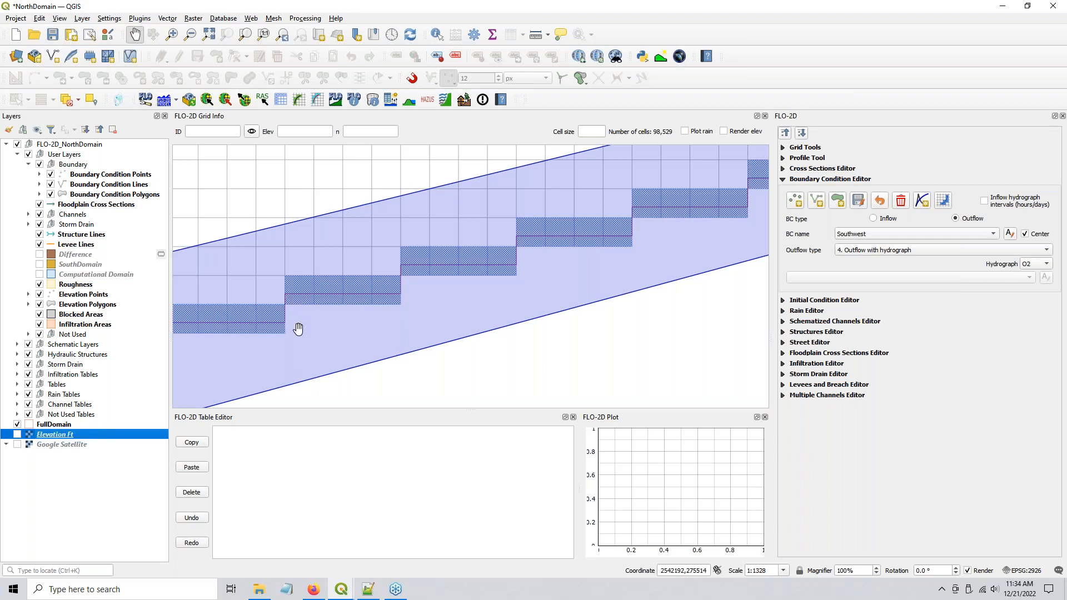
Step: Examine the boundary nodes along the northern edge of the SouthDomain project and return to the NorthDomain project
click(345, 593)
click(449, 550)
click(341, 589)
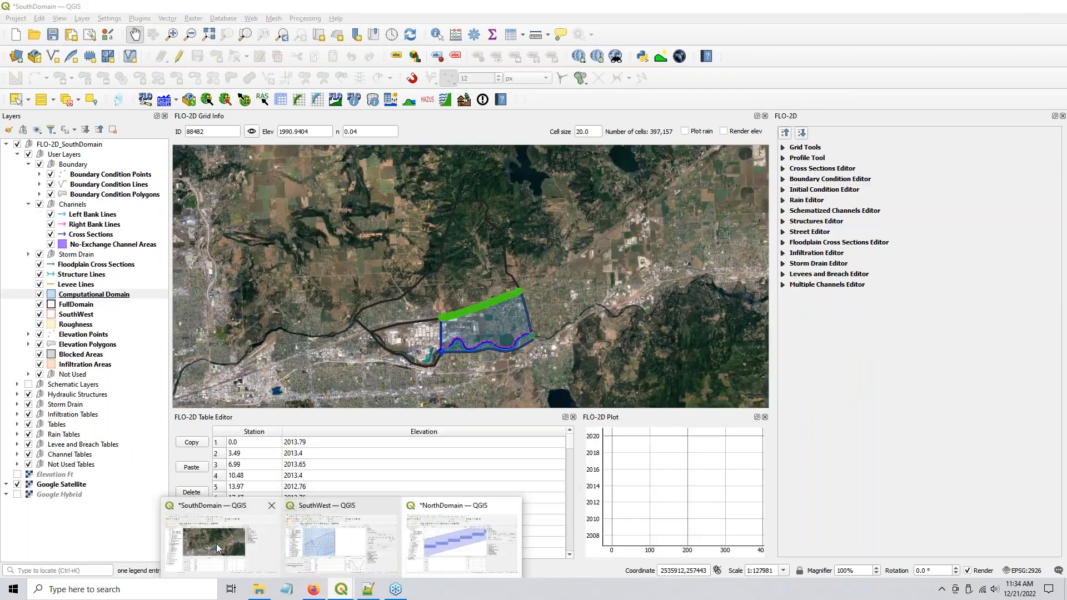
click(216, 543)
scroll(430, 354, up, 4)
scroll(430, 354, up, 3)
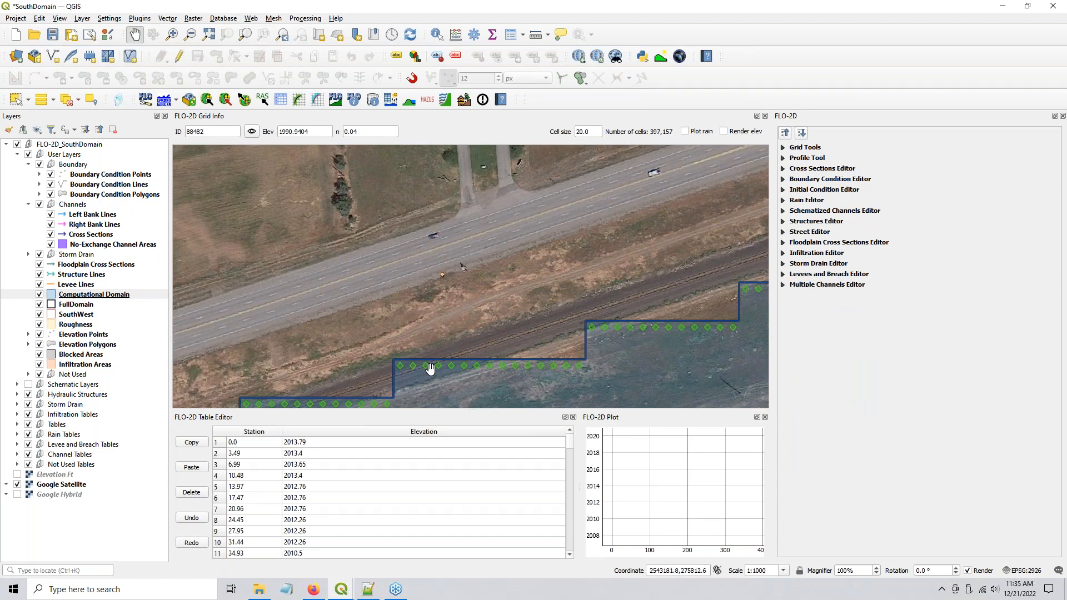
scroll(429, 366, down, 2)
click(1003, 8)
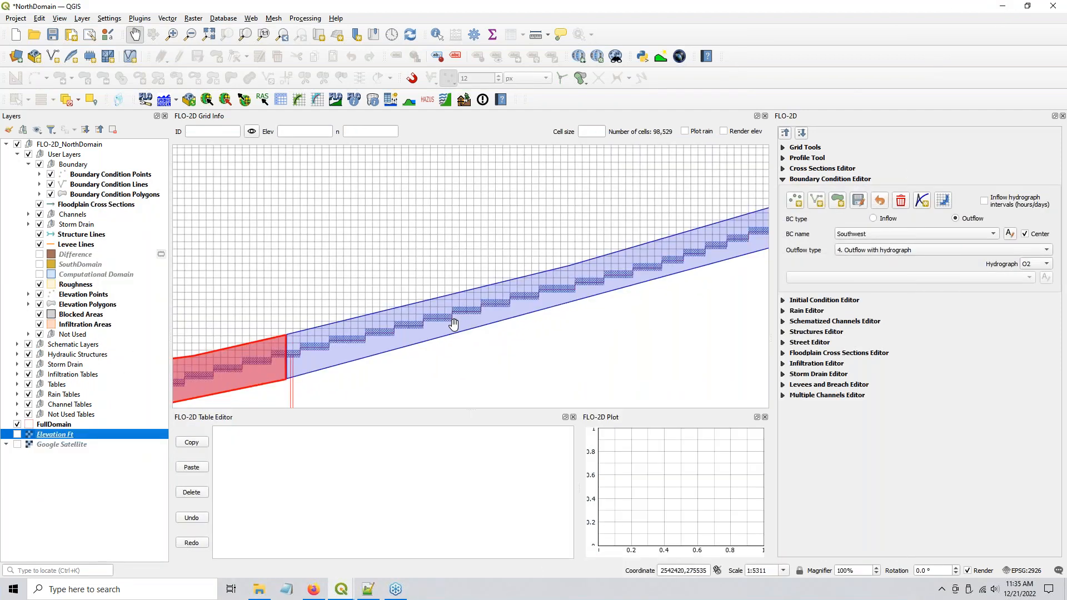
Step: Turn on editing for the Computational Domain layer to review the feature reshaping tools, and turn editing off again
scroll(453, 323, down, 1)
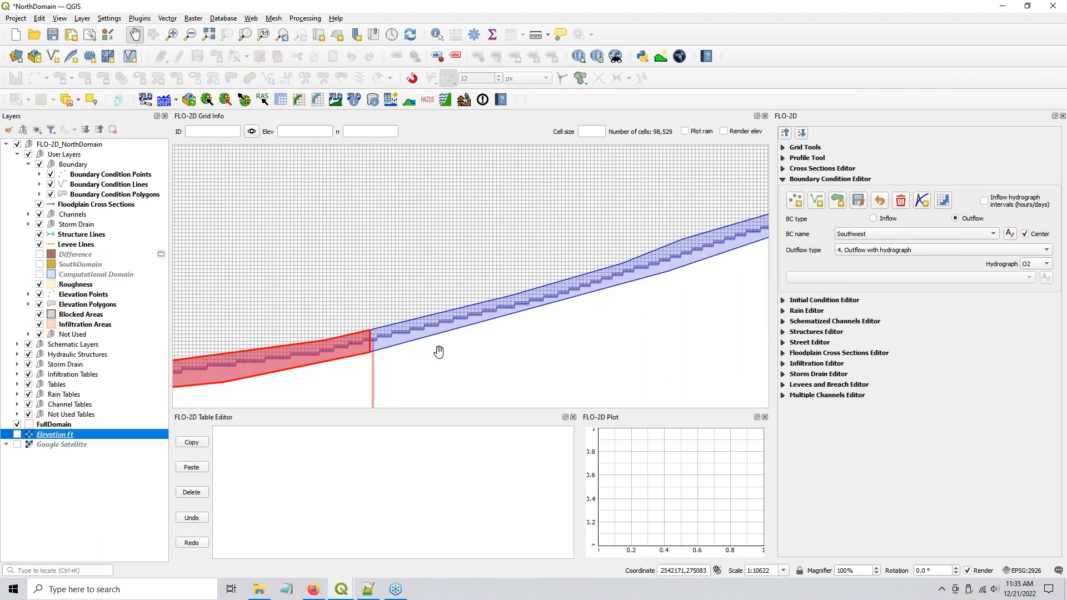
scroll(438, 352, down, 1)
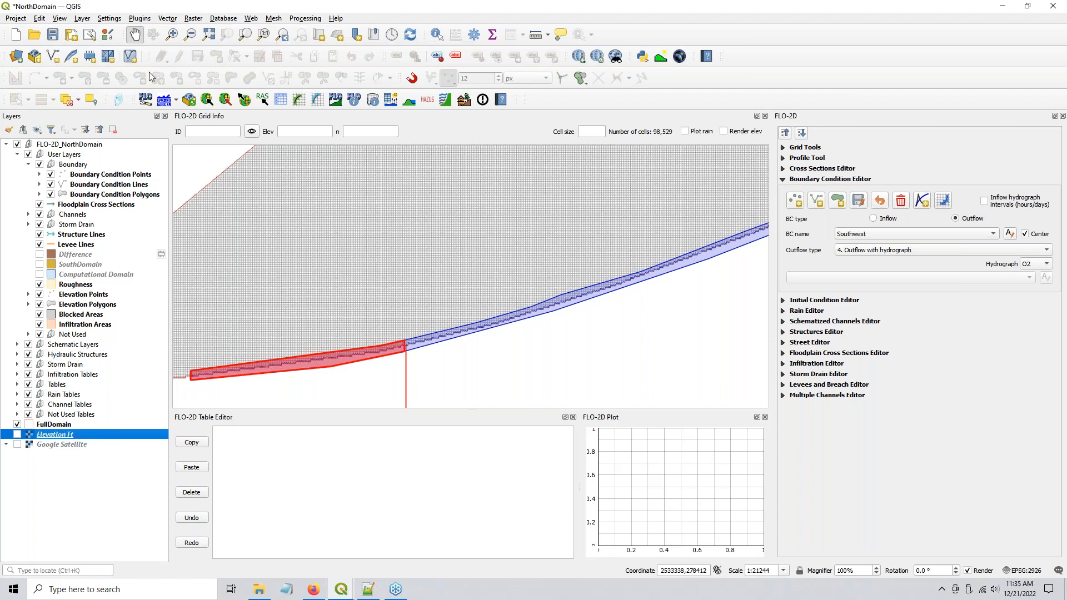
click(64, 426)
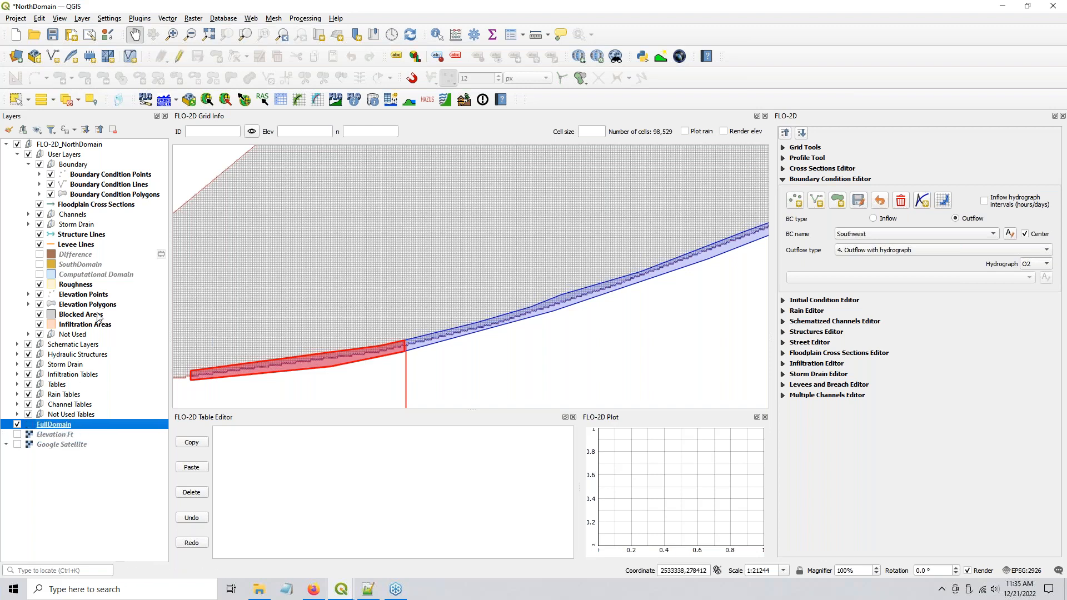
click(96, 275)
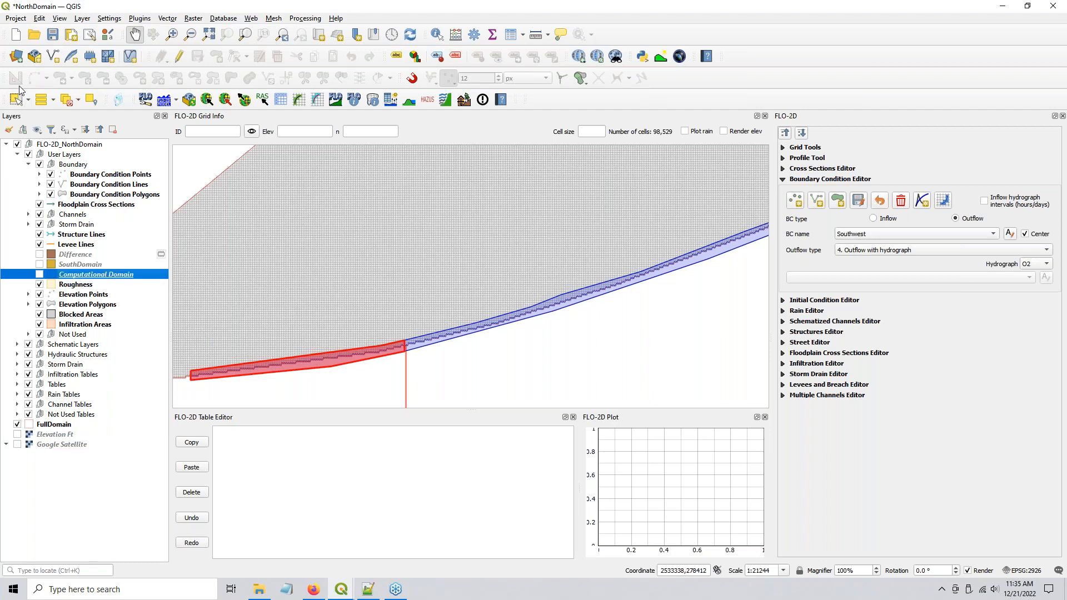
click(179, 57)
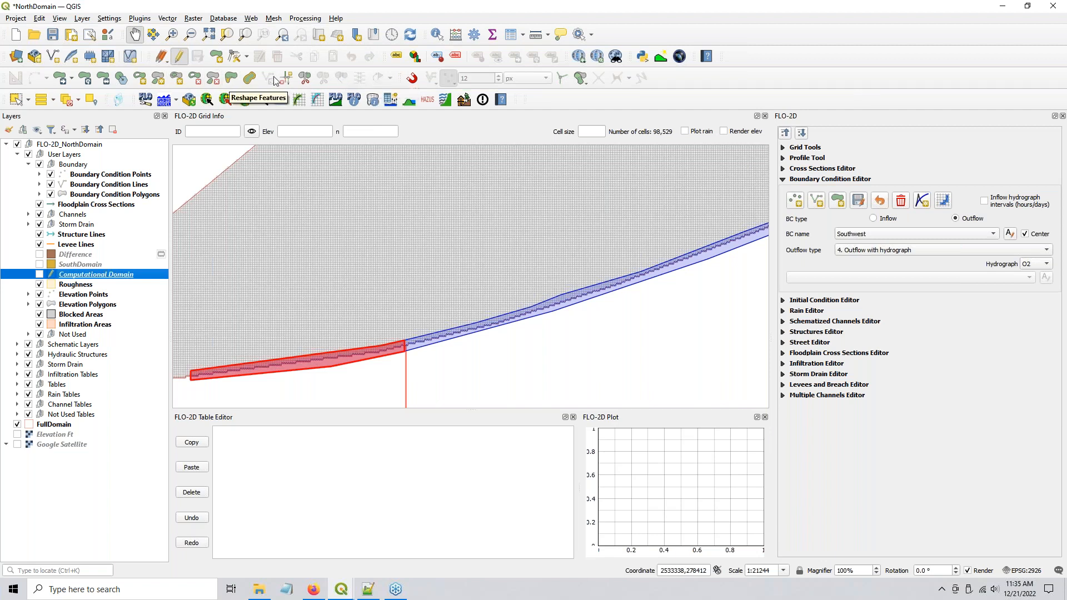
click(180, 58)
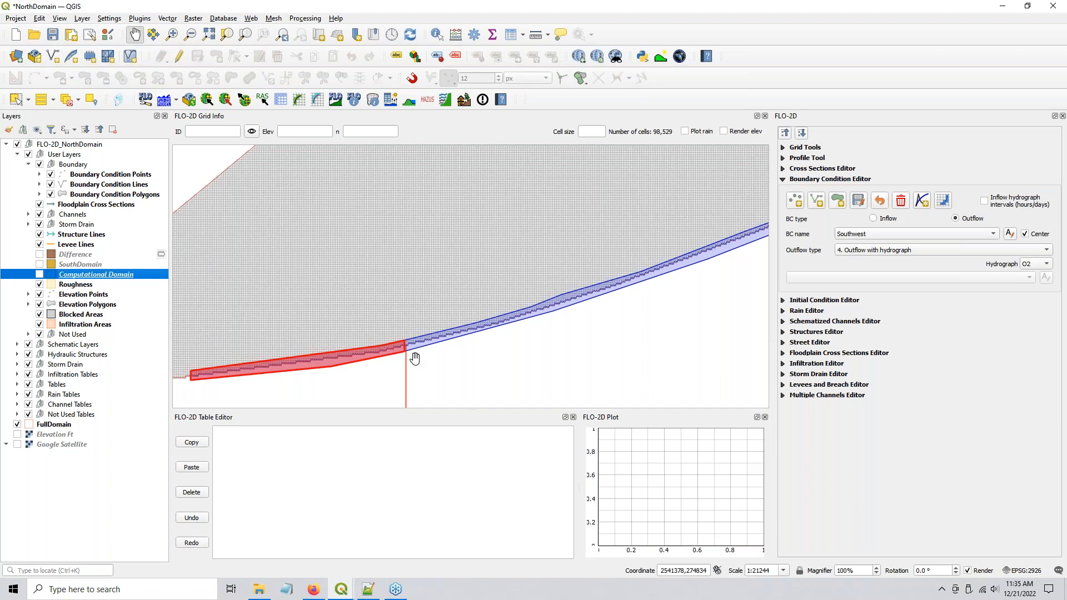
Step: Review the layout of all three domains and switch to the SouthWest project
scroll(415, 360, down, 2)
drag(421, 374, 436, 330)
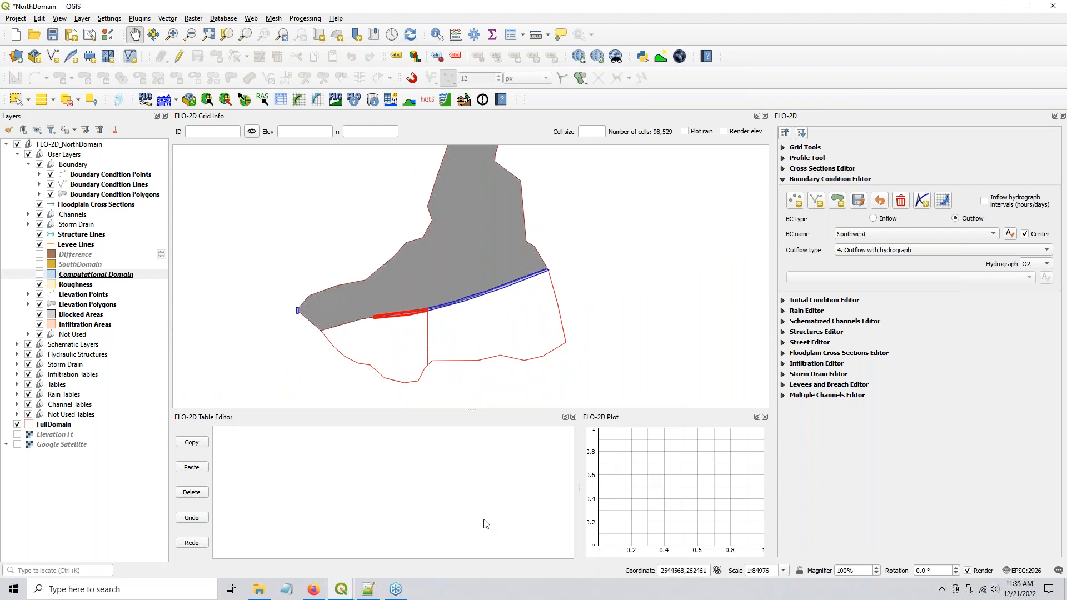
mouse_move(337, 595)
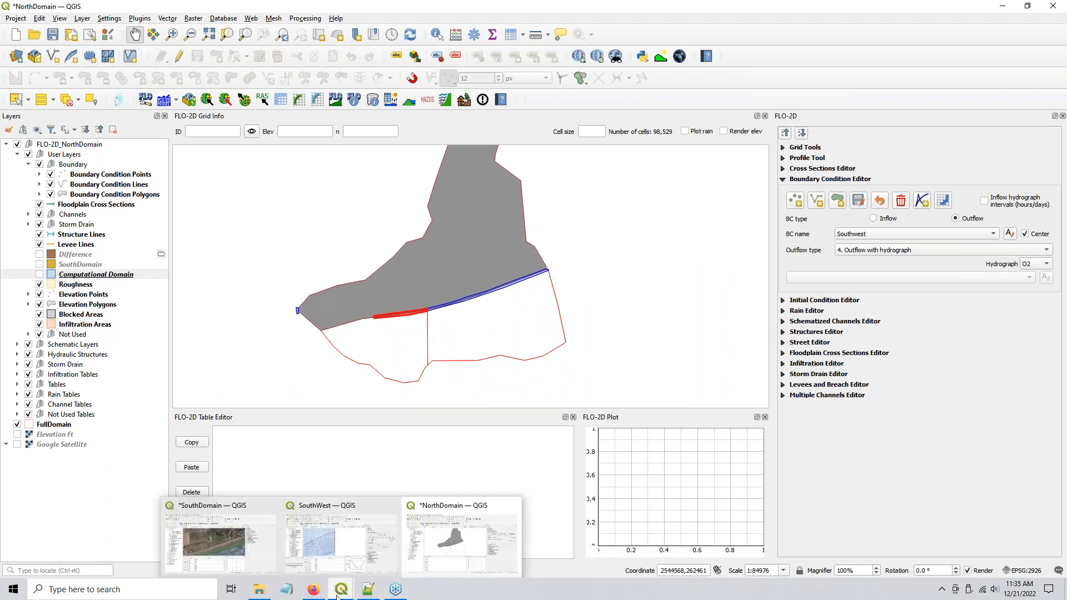
click(322, 536)
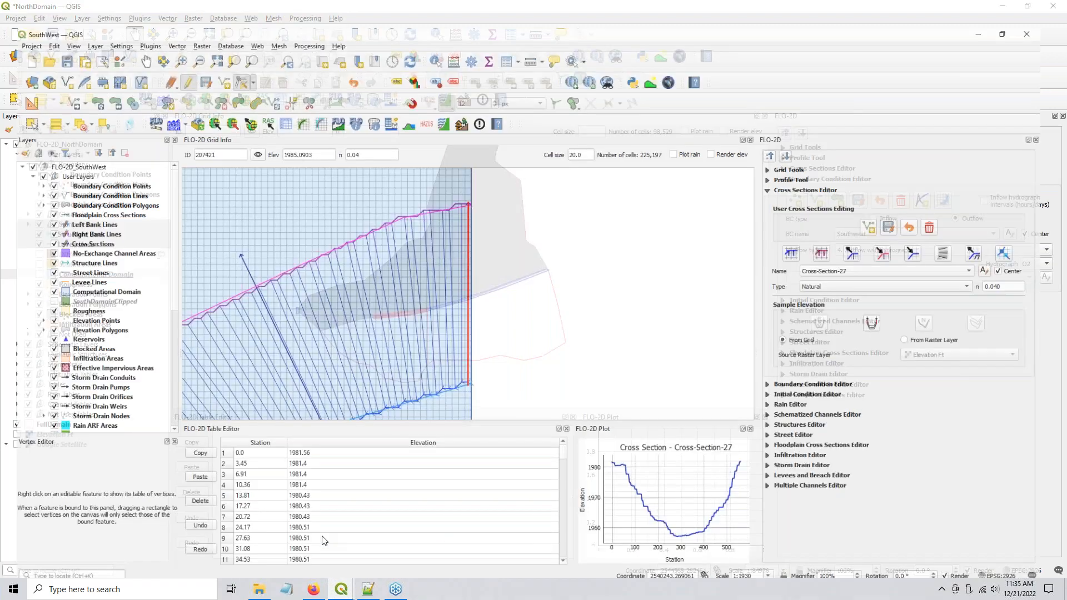
Step: Fit the view to the Computational Domain layer and stop editing Left Bank Lines, Right Bank Lines and Cross Sections, saving their changes
click(79, 275)
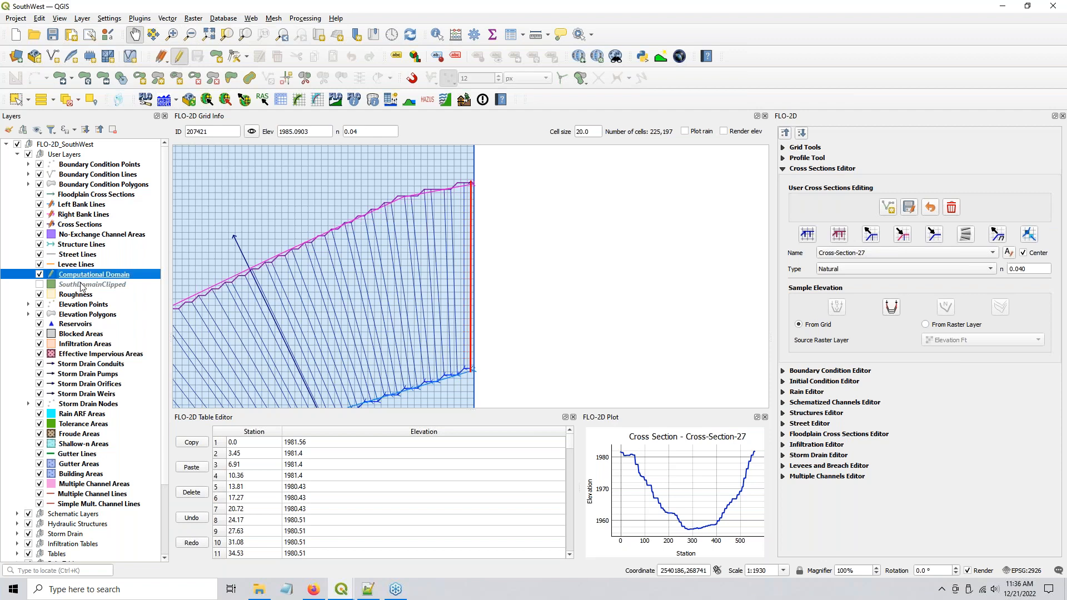
click(249, 39)
click(78, 205)
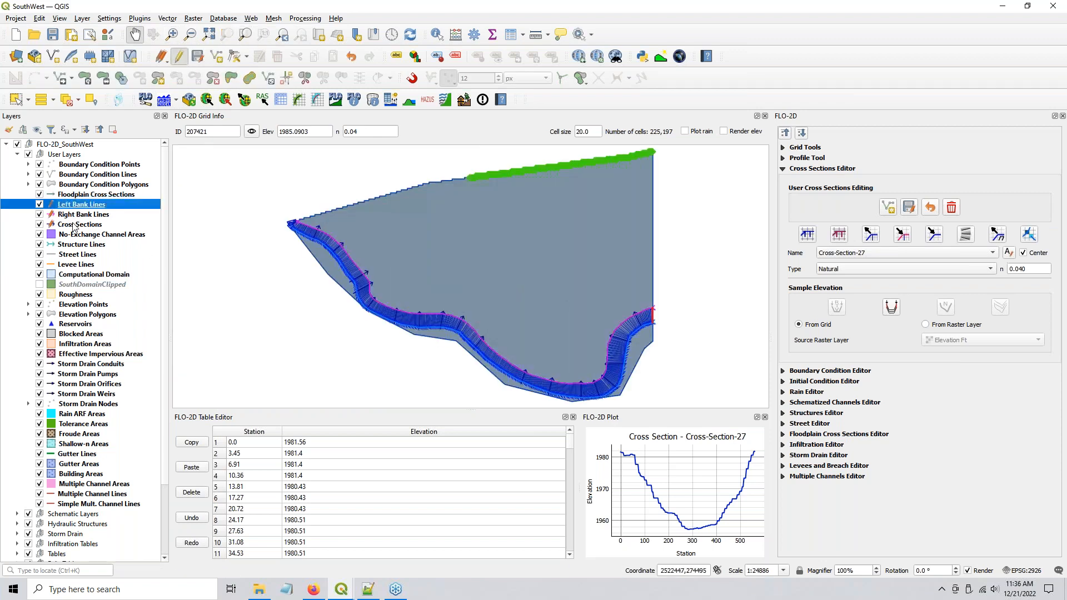
shift+click(75, 225)
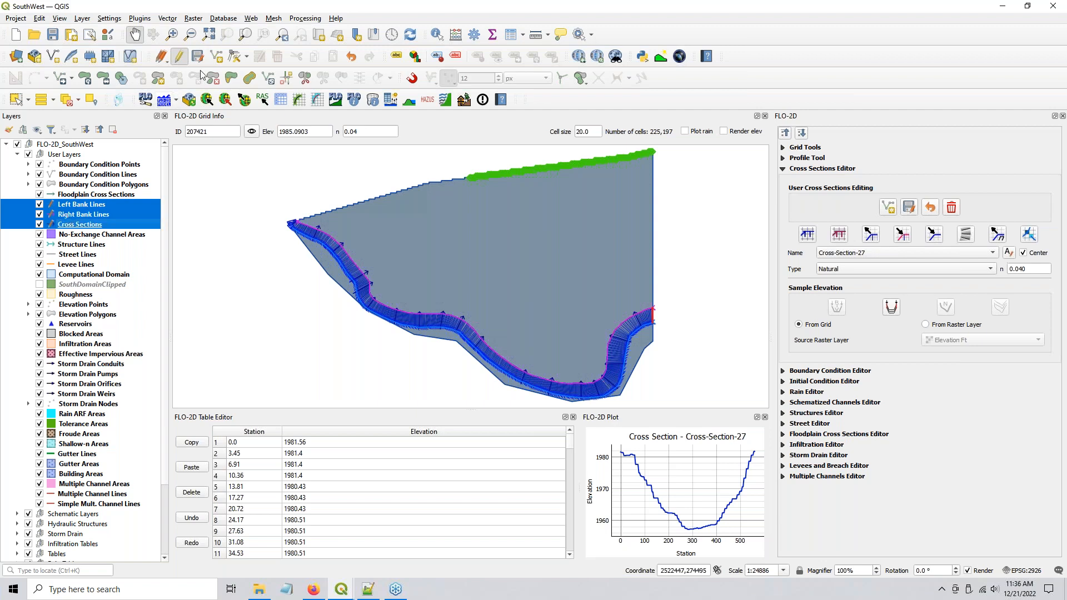
click(179, 56)
click(522, 304)
click(522, 303)
click(523, 303)
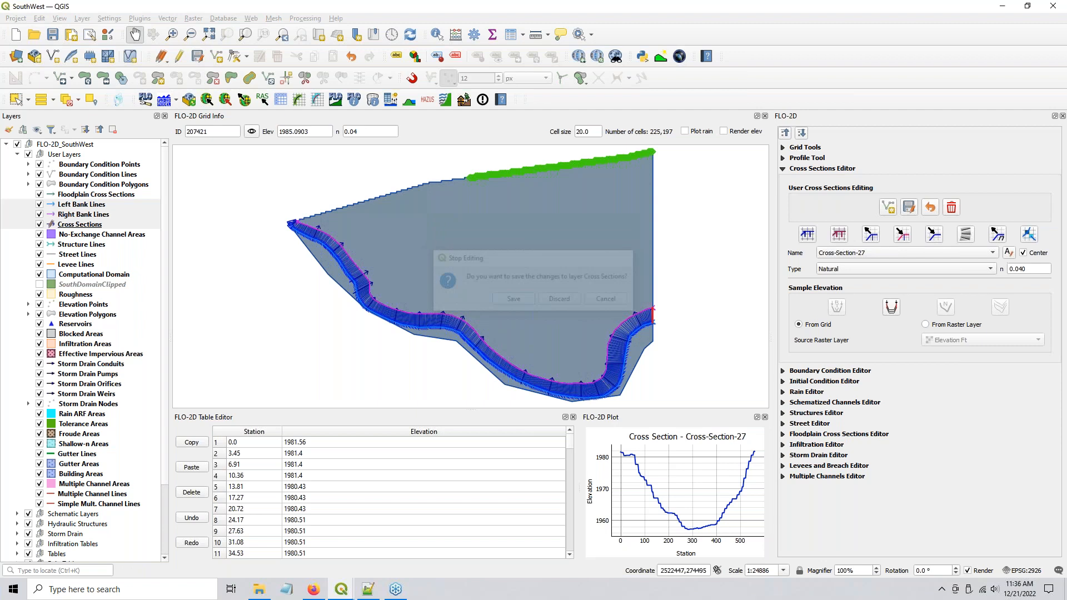
Step: Turn off centering on the selected cross section and review the full channel alignment across the SouthWest domain
drag(517, 300, 335, 261)
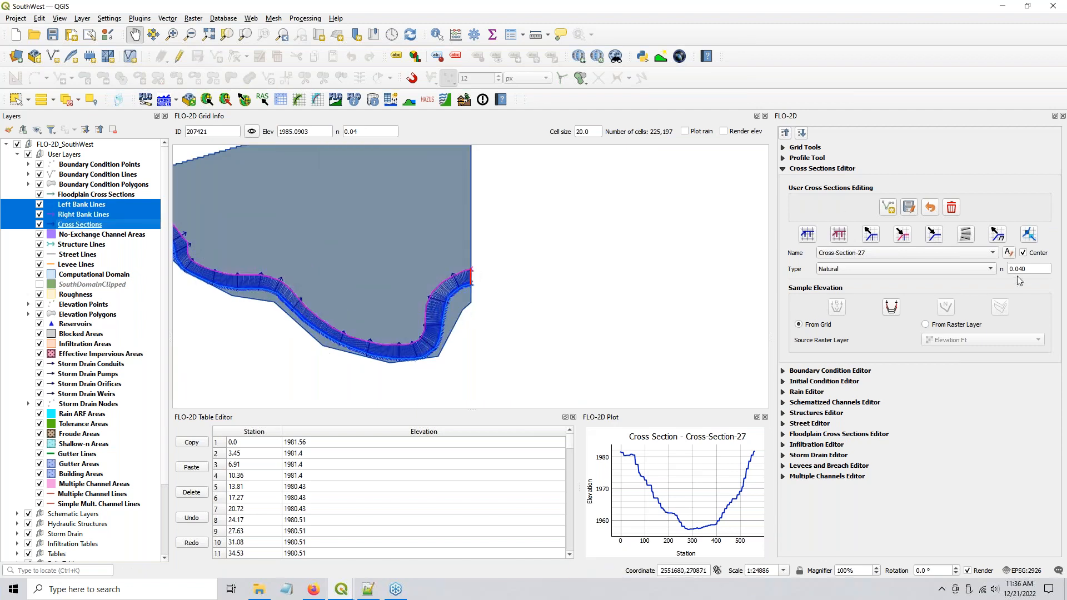
click(1023, 253)
drag(267, 291, 366, 312)
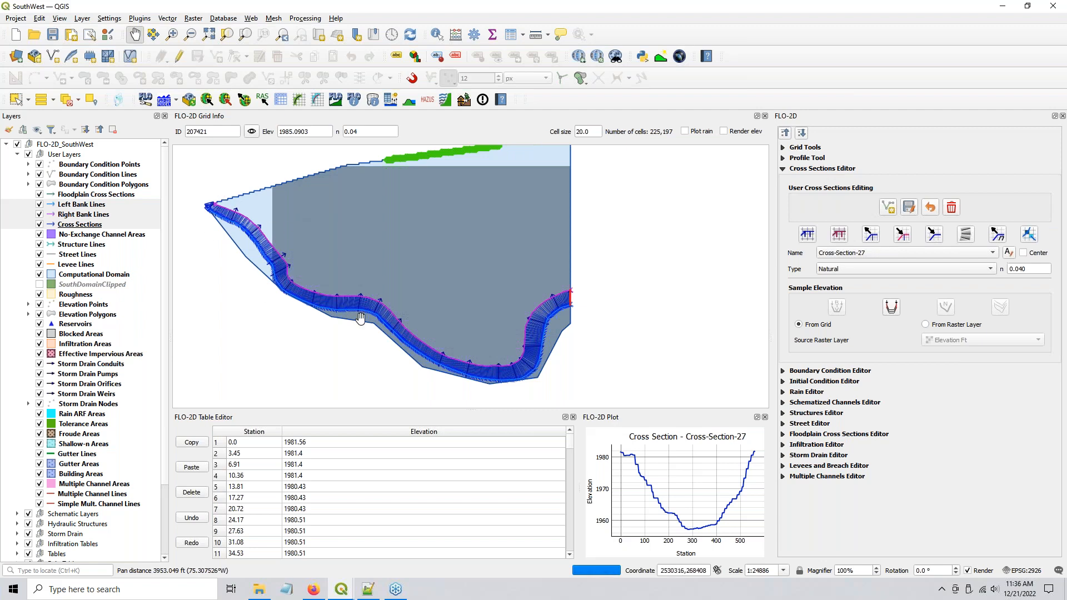
drag(552, 287, 567, 295)
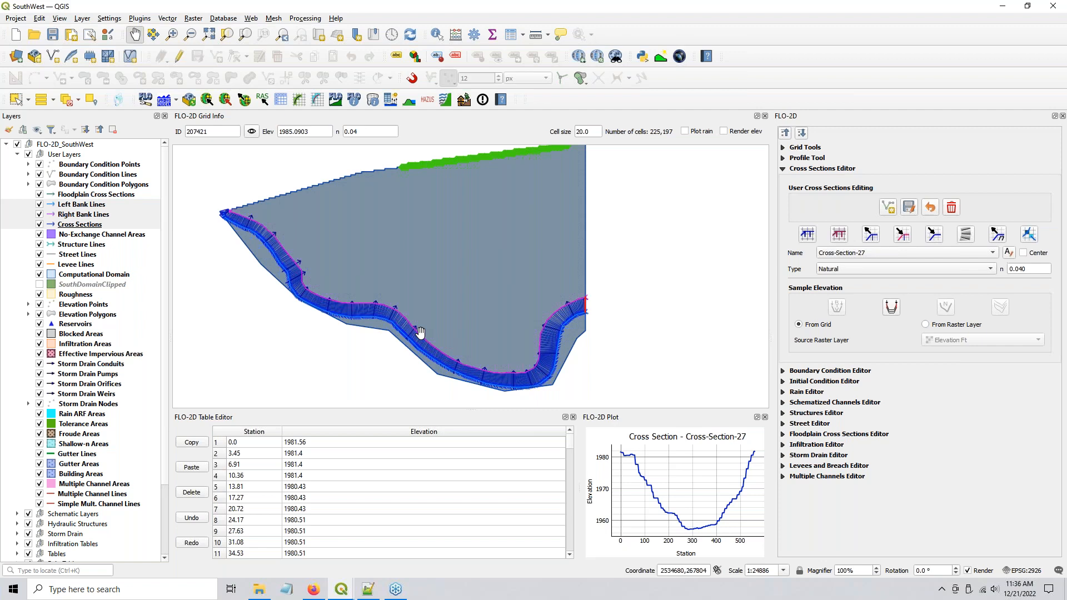
drag(433, 293, 443, 300)
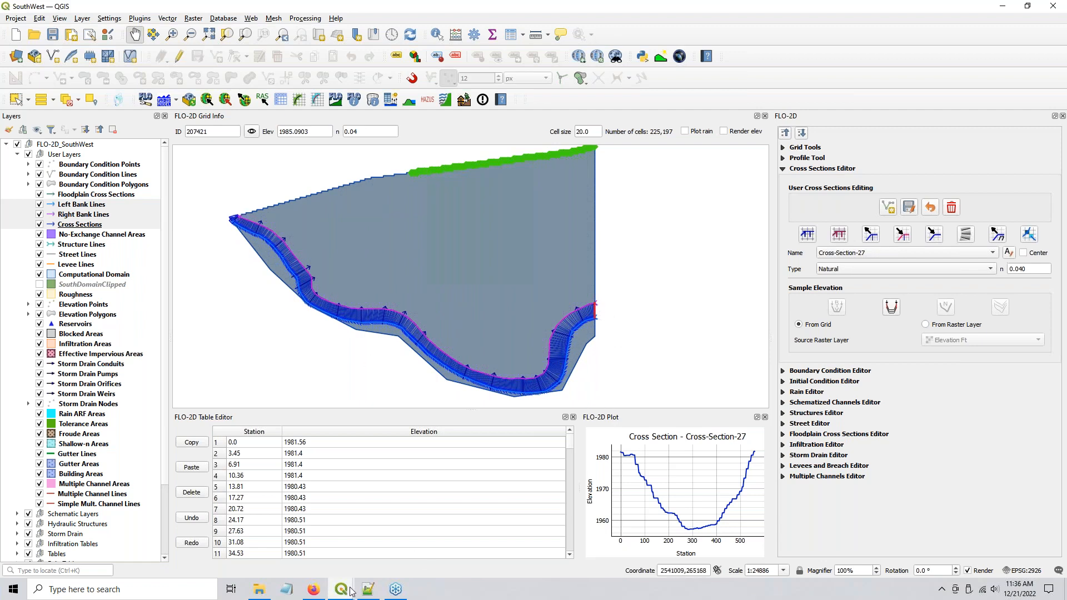
Step: Switch to the SouthDomain project and fit the view to the full extent of the FullDomain layer
mouse_move(344, 593)
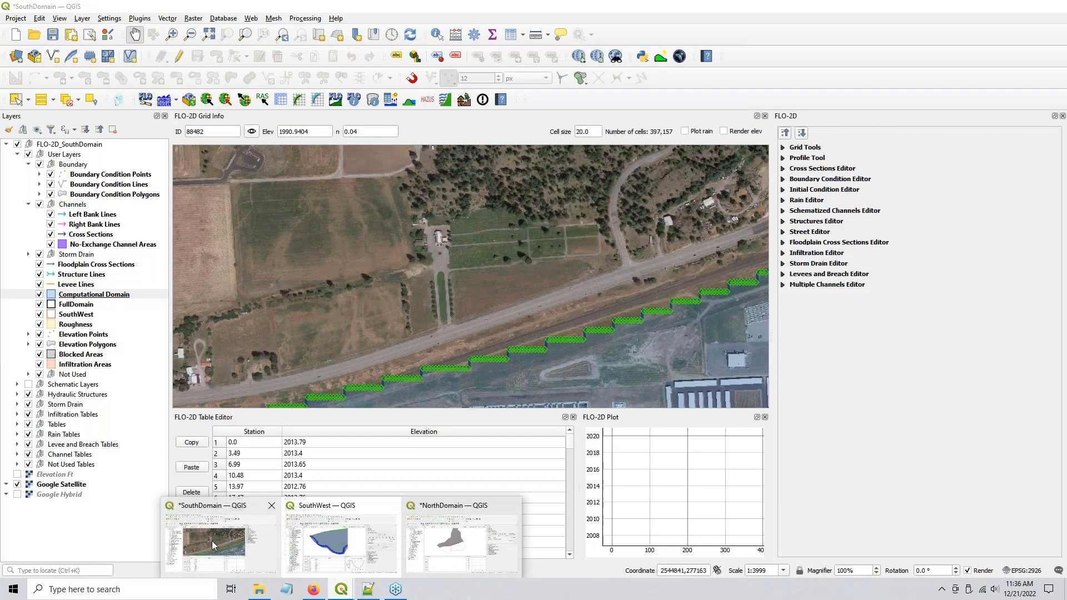
click(212, 541)
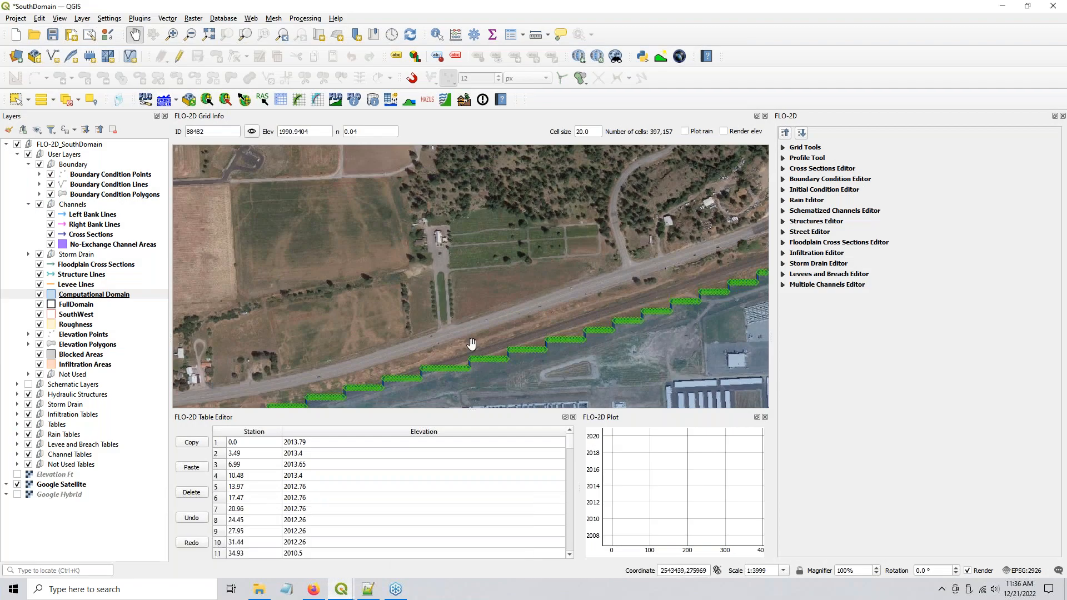
click(80, 294)
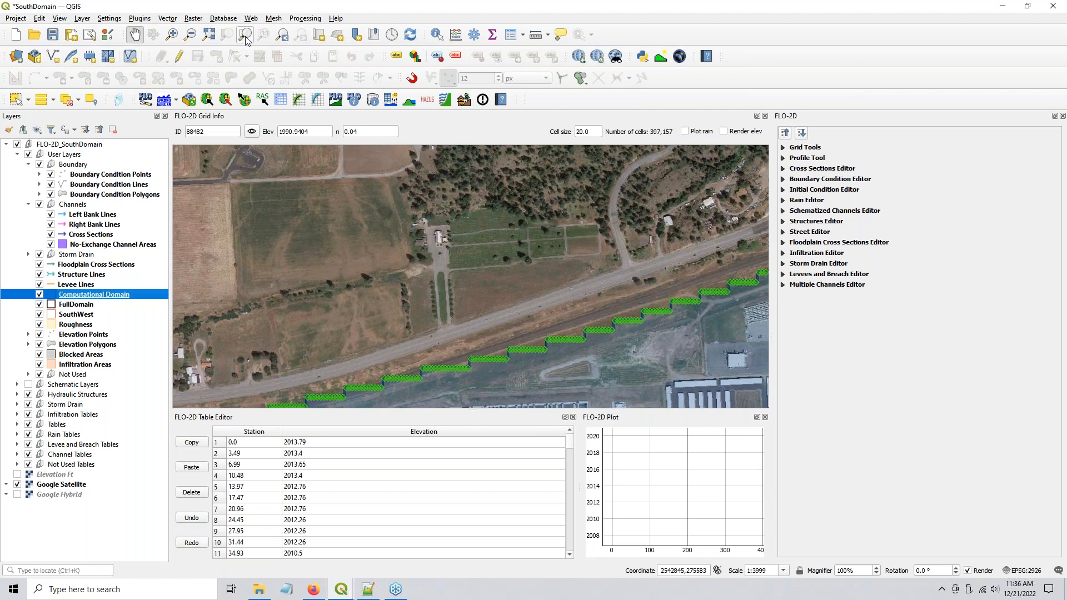
click(78, 315)
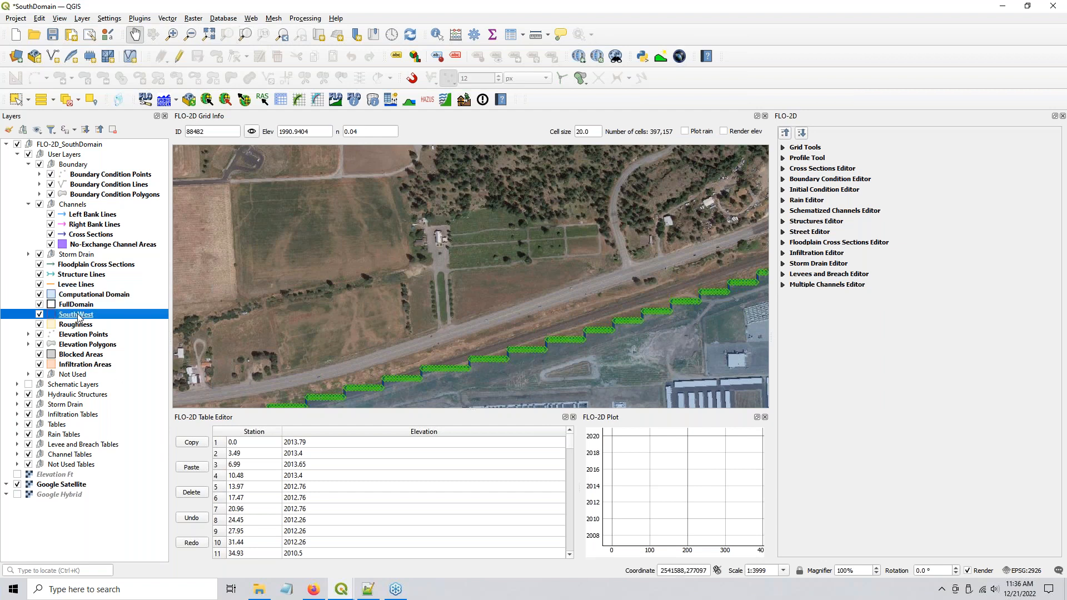
click(79, 305)
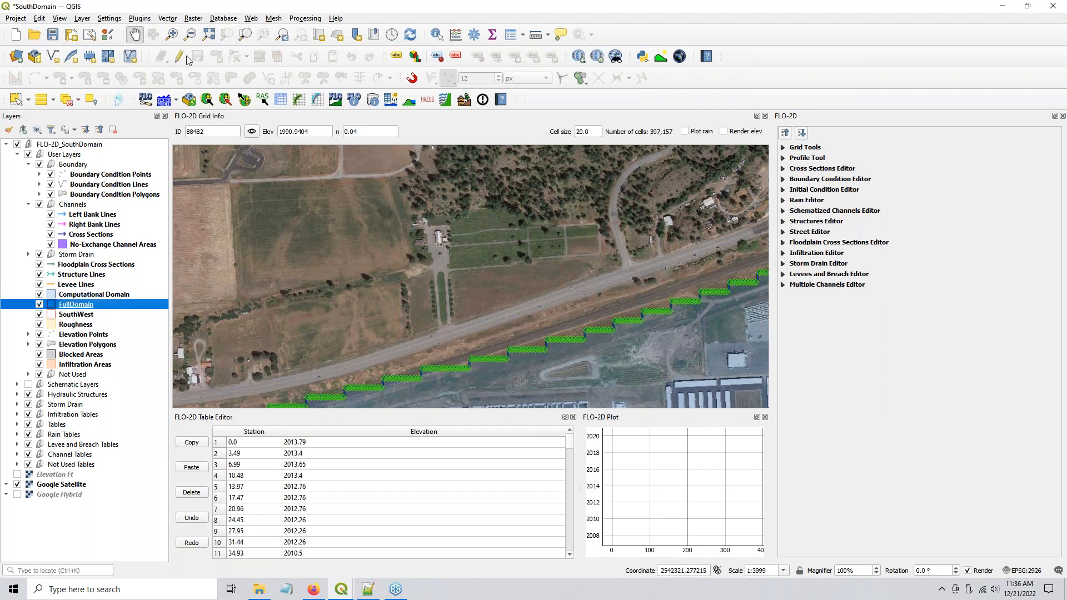
click(262, 36)
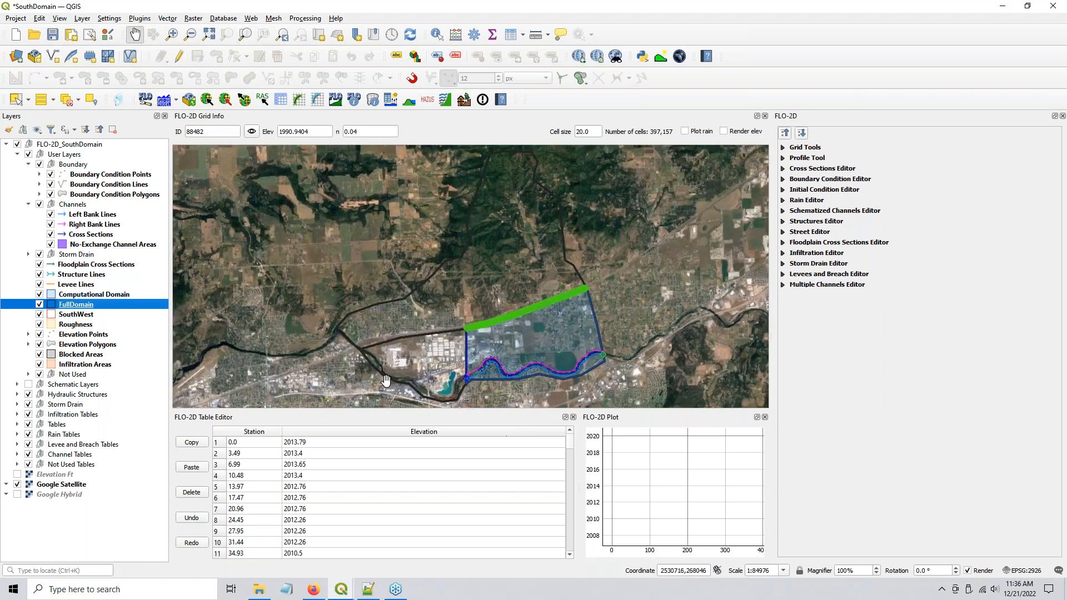
Step: Choose Cross-Section-27 in the Cross Sections Editor and turn on centering to locate it where the river crosses the domain's western boundary
drag(456, 369, 440, 287)
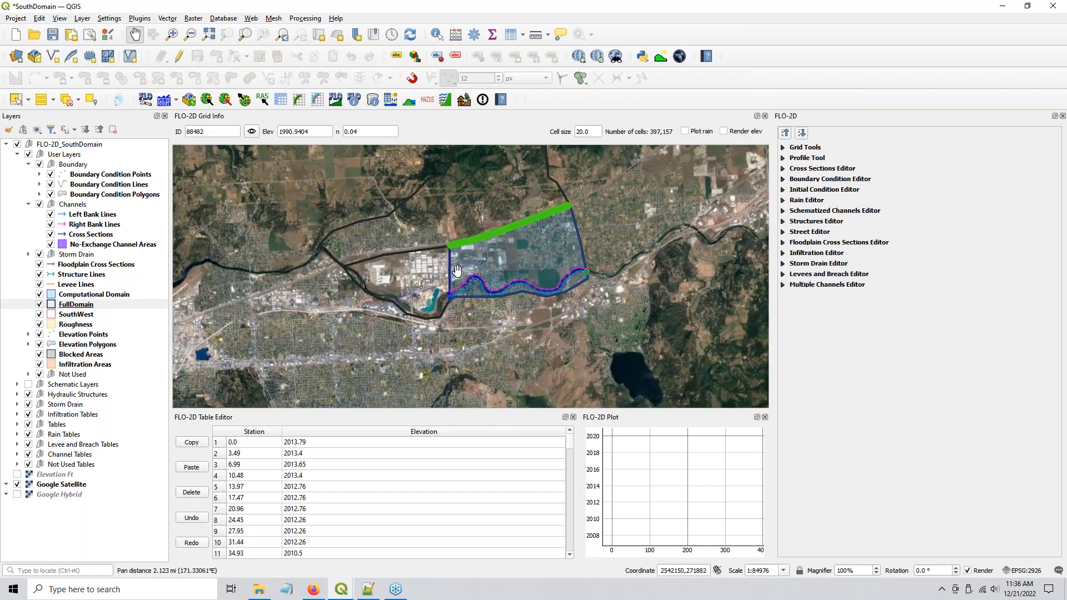
scroll(453, 275, up, 1)
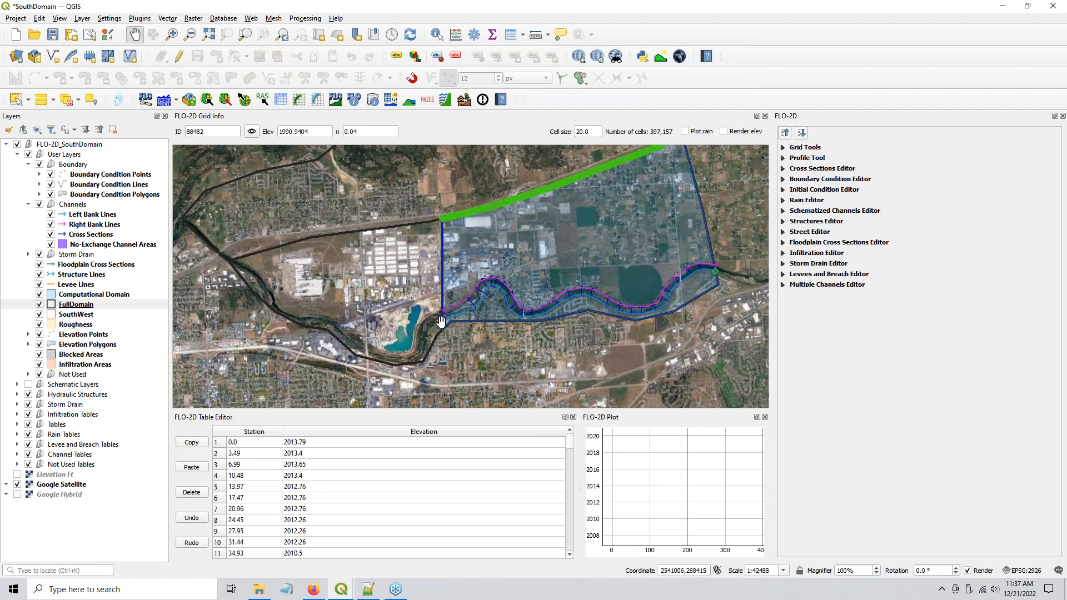
scroll(443, 318, up, 4)
drag(439, 272, 400, 372)
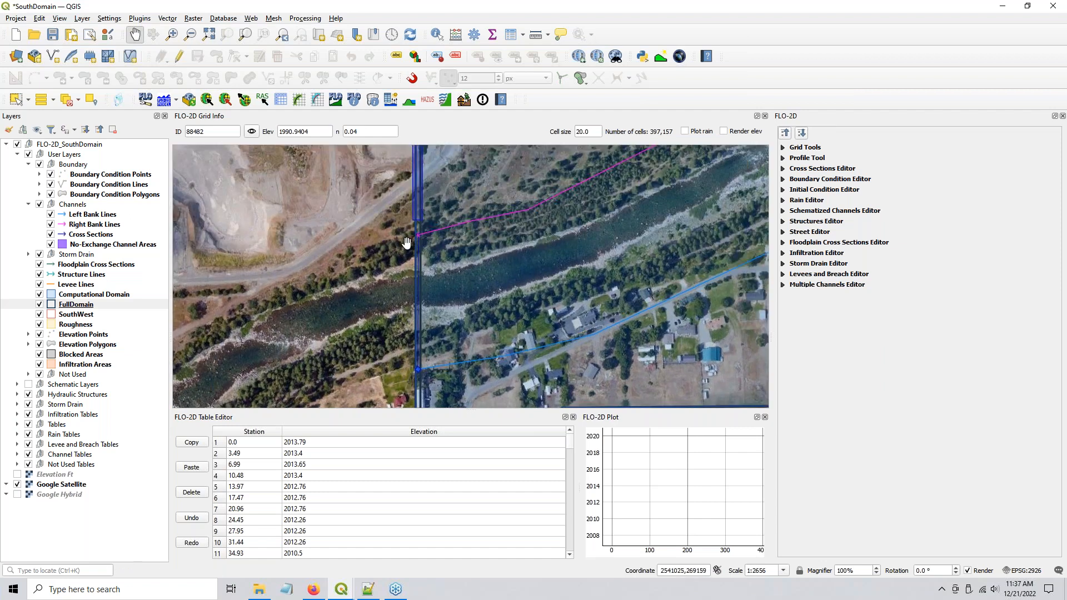
click(783, 168)
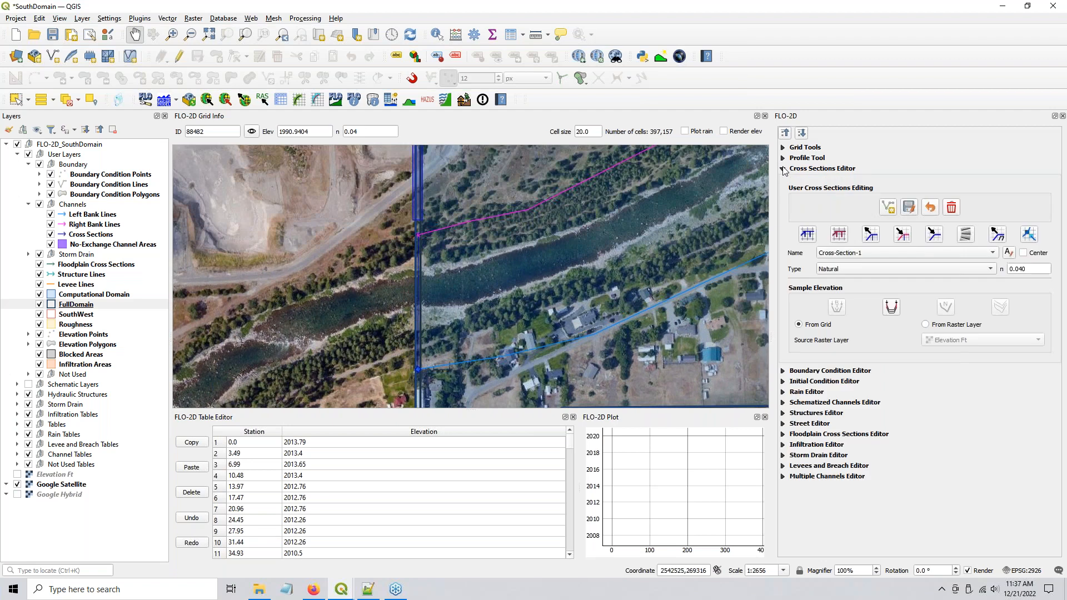
click(896, 254)
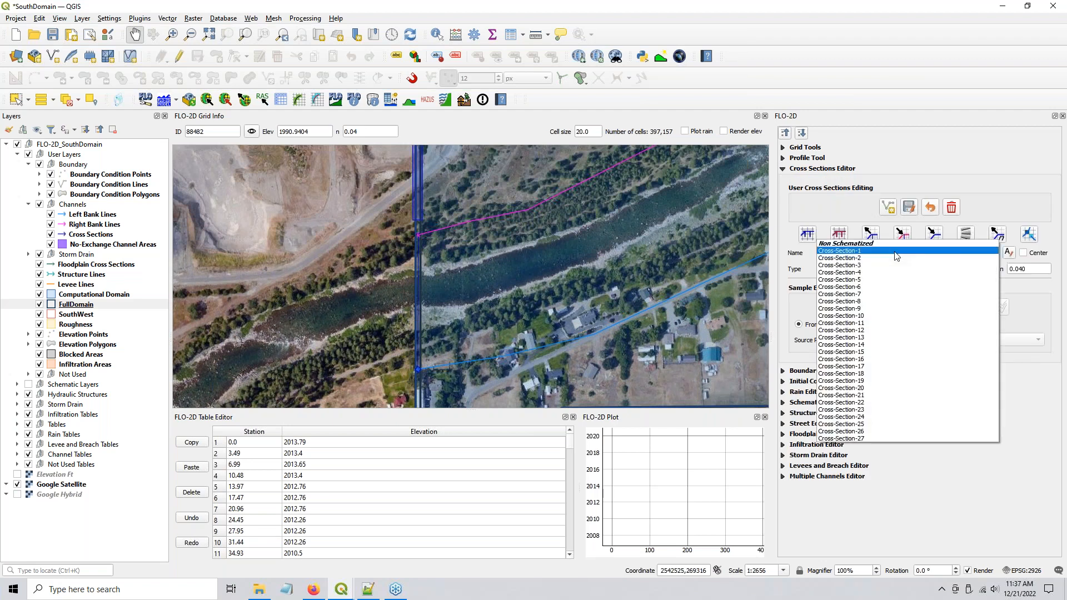
click(853, 438)
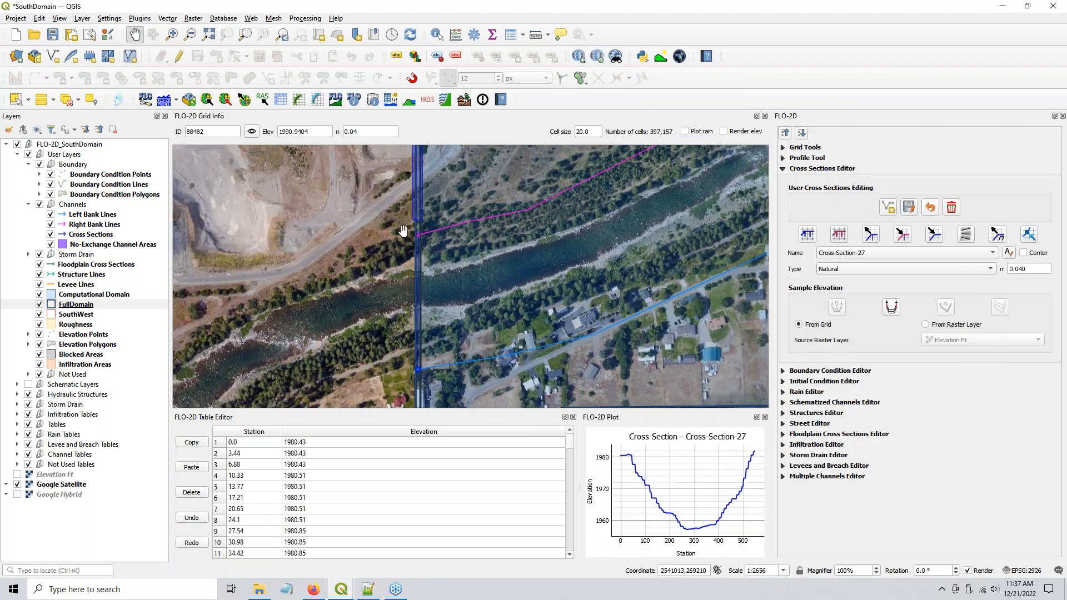
click(1023, 254)
click(867, 253)
click(868, 251)
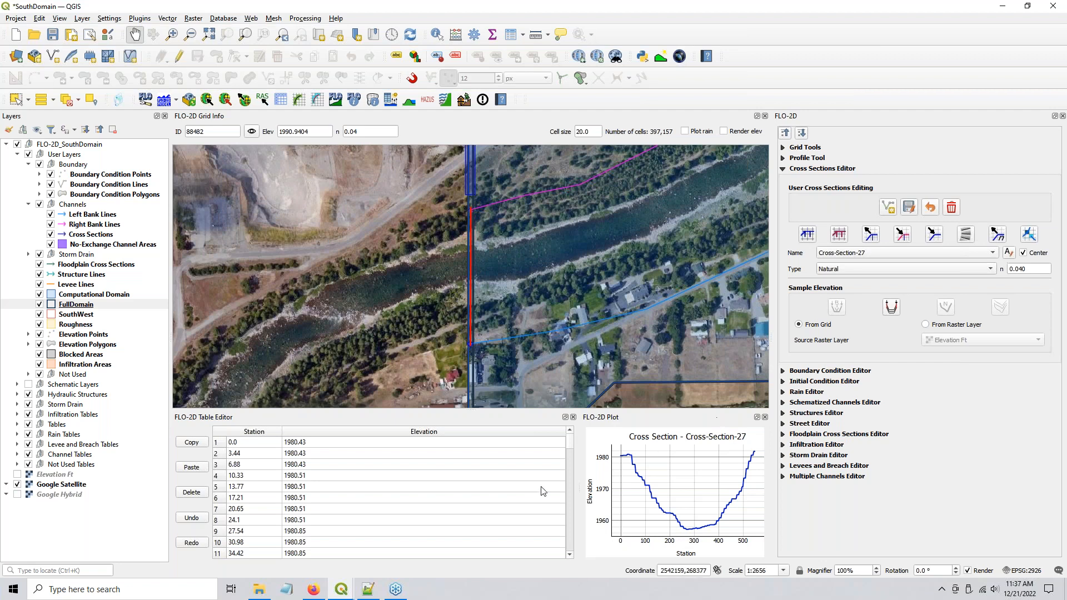
Step: Switch to the SouthWest project, turn on centering for Cross-Section-27, and inspect its bank end at the eastern domain boundary
click(346, 591)
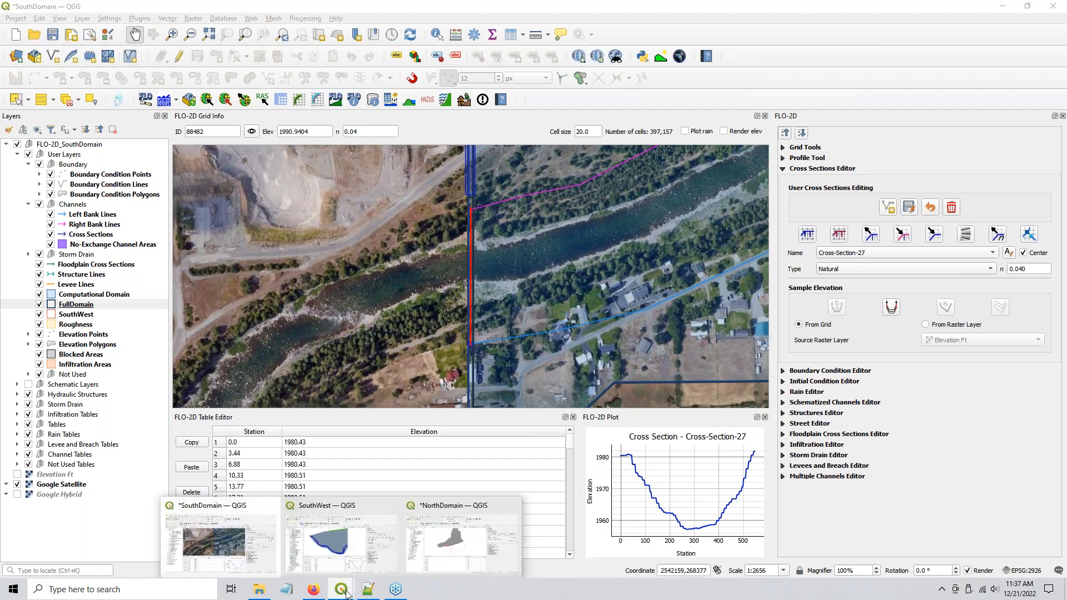
click(340, 550)
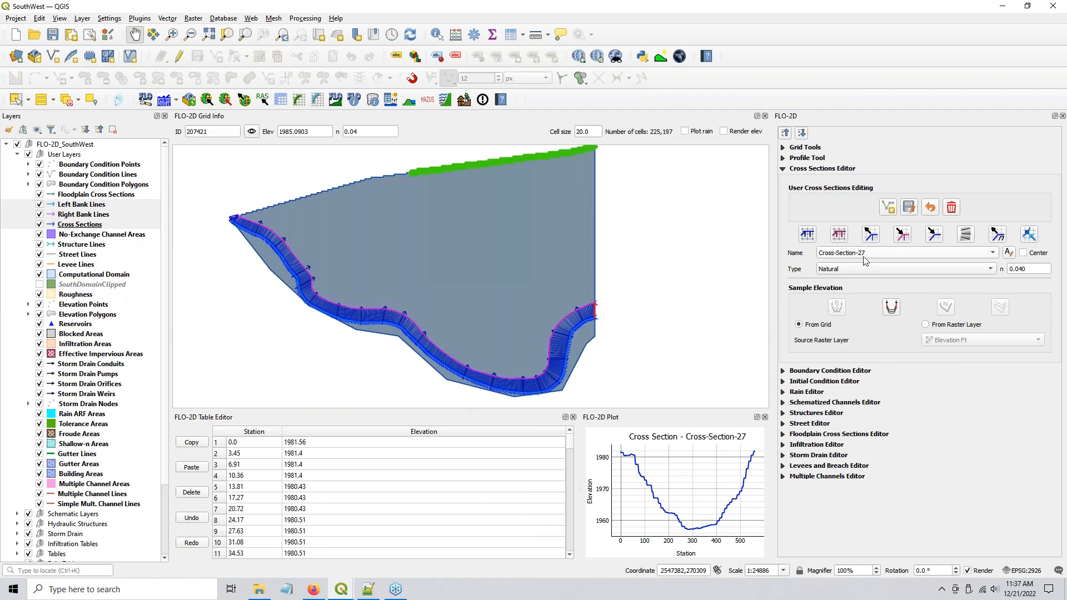
click(865, 254)
click(865, 251)
click(1030, 253)
click(920, 256)
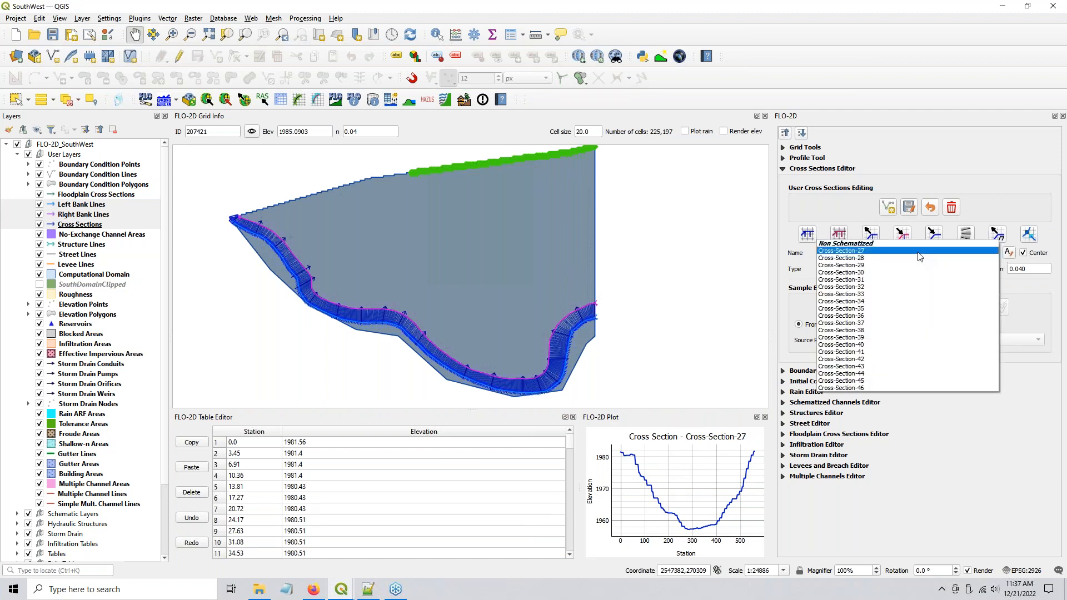
click(920, 261)
scroll(487, 244, up, 1)
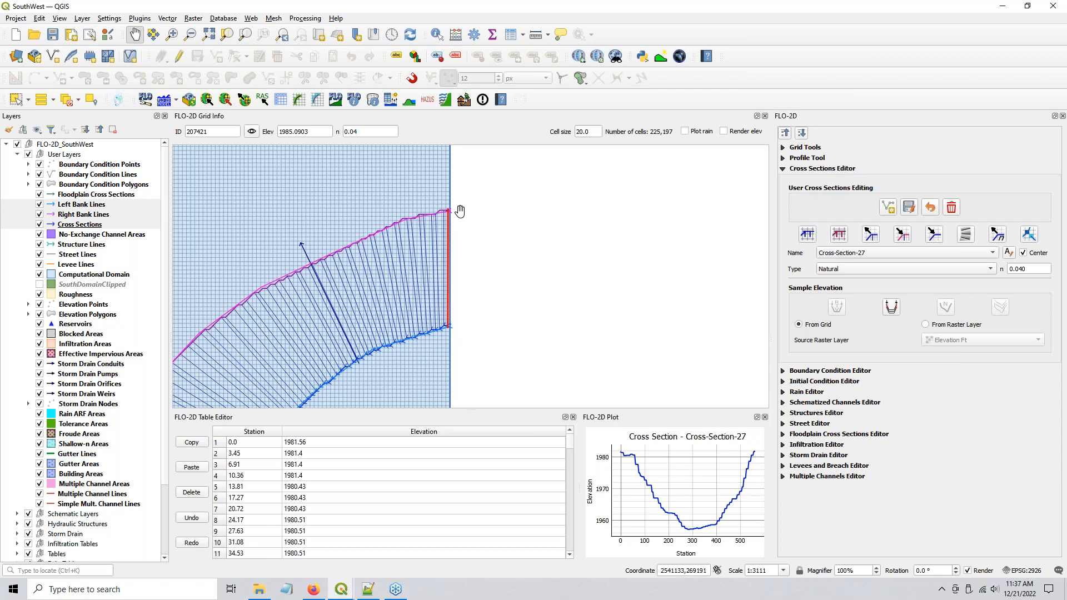
scroll(451, 210, up, 2)
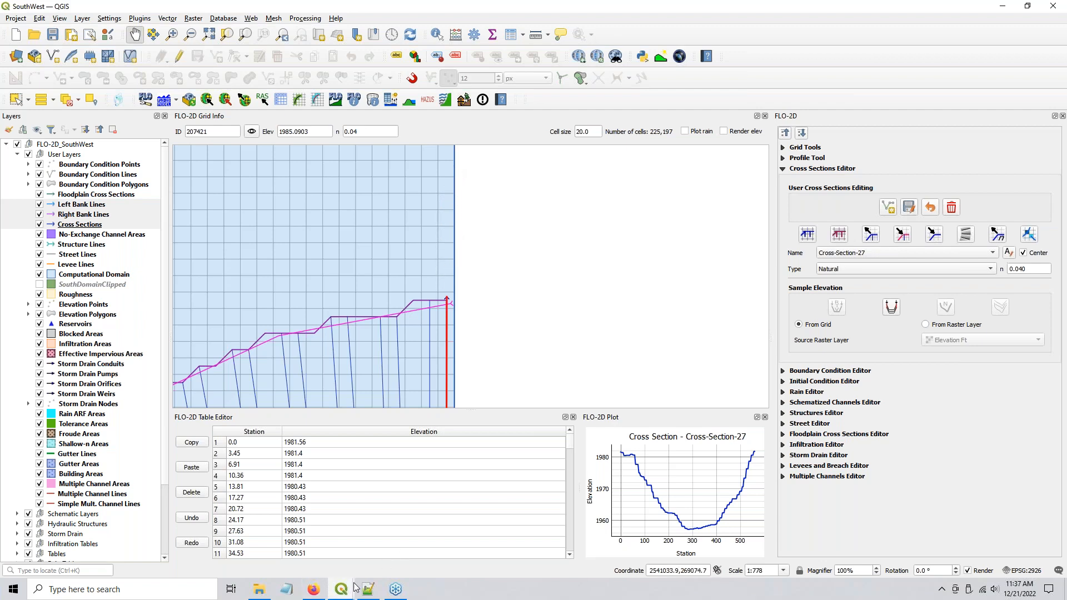
Step: In the SouthDomain project, show the Schematic Layers group and hide Google Satellite to examine the schematized channel at the western boundary
mouse_move(342, 595)
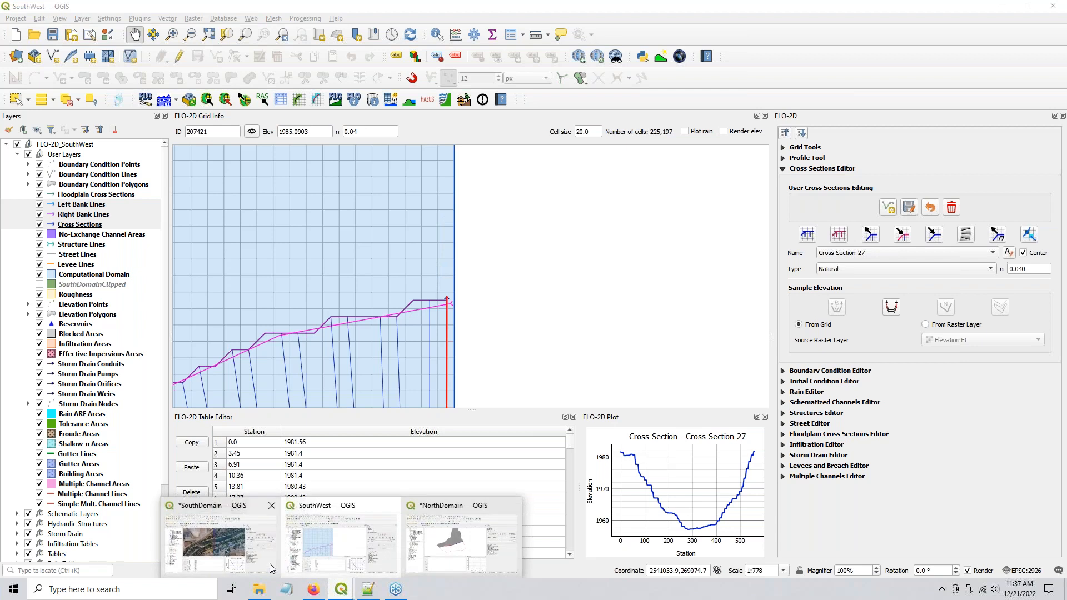
click(234, 540)
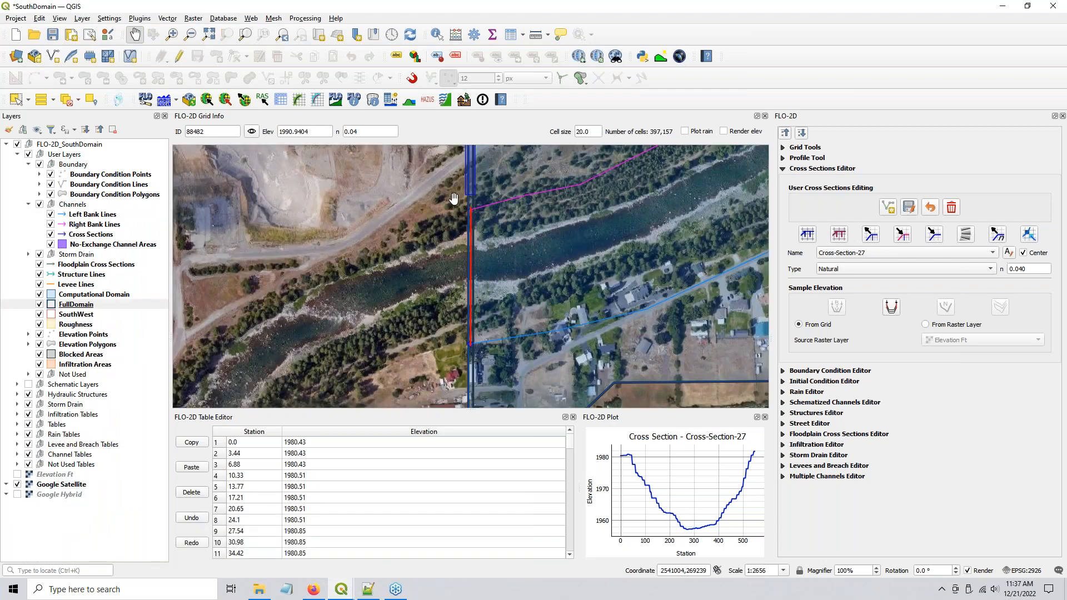
click(29, 385)
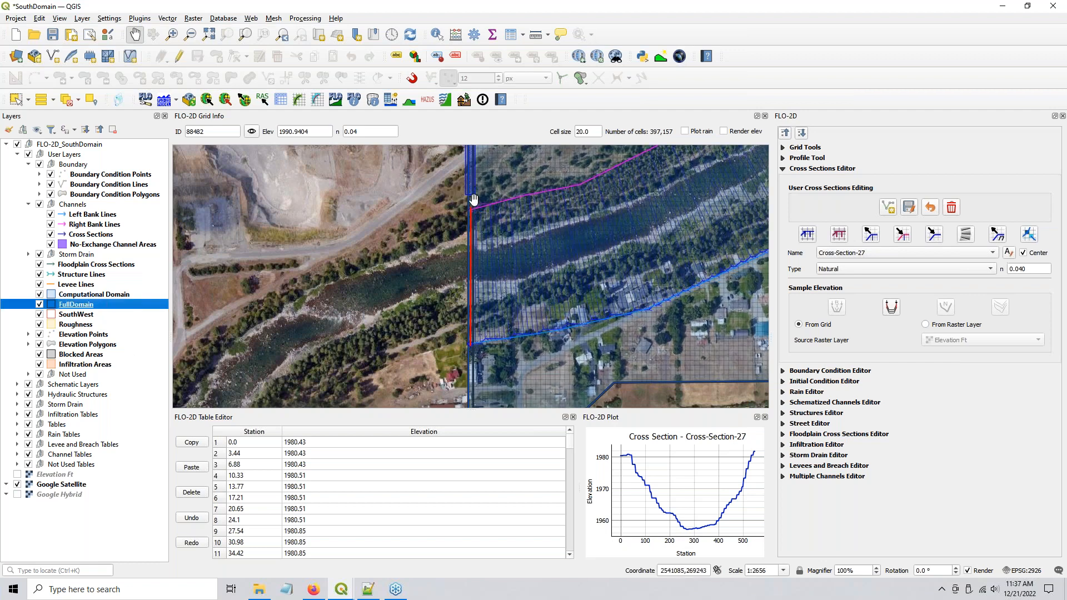
scroll(472, 199, up, 2)
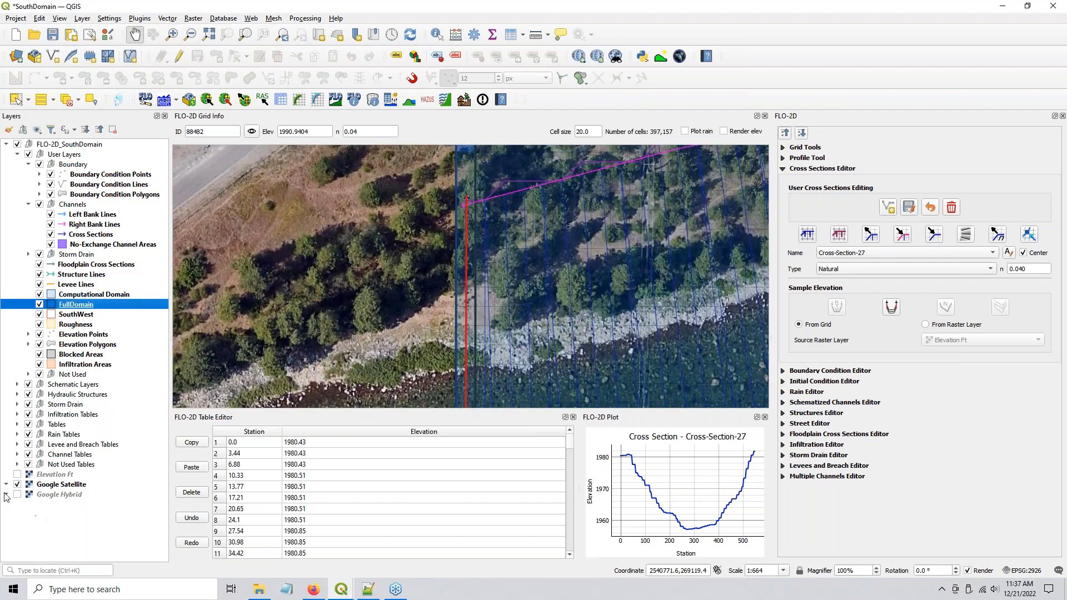
click(18, 484)
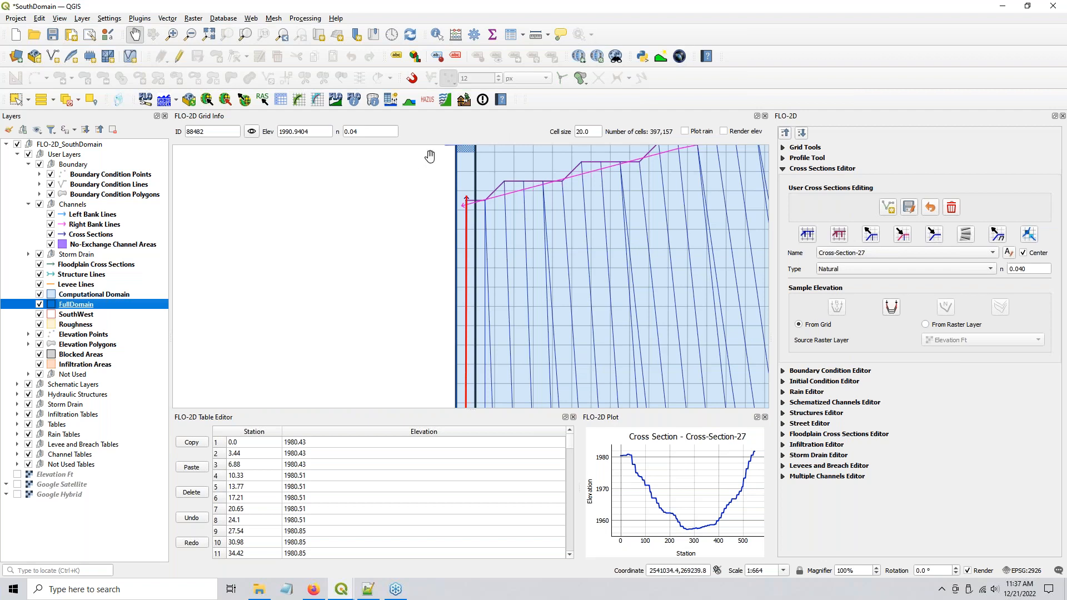
scroll(434, 290, down, 2)
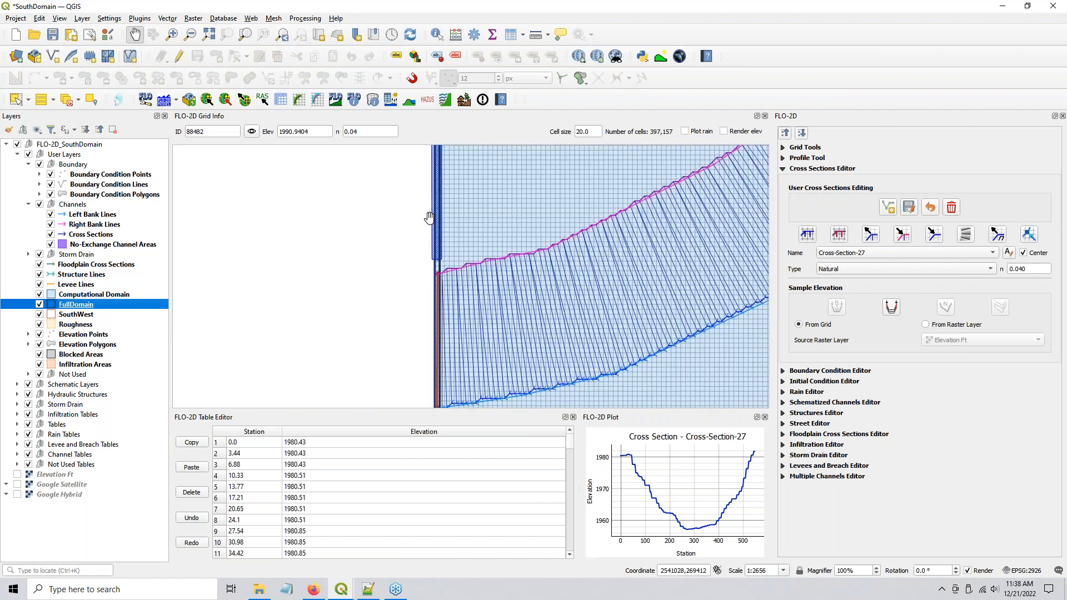
scroll(399, 239, down, 2)
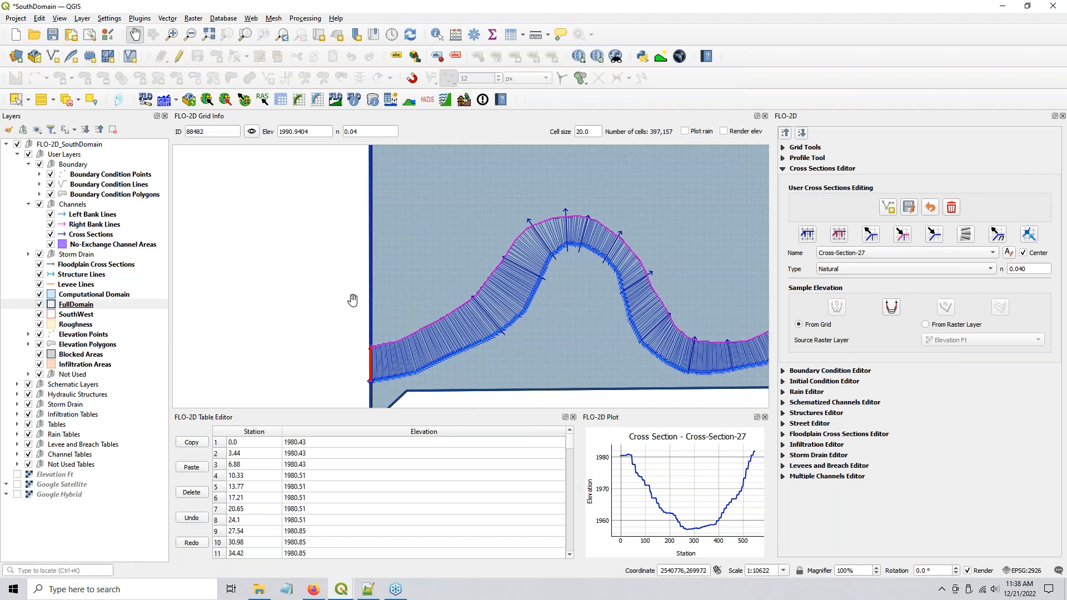
Step: Switch to the SouthWest project and examine the channel and Cross-Section-27 along the eastern domain boundary at a wider scale
click(341, 589)
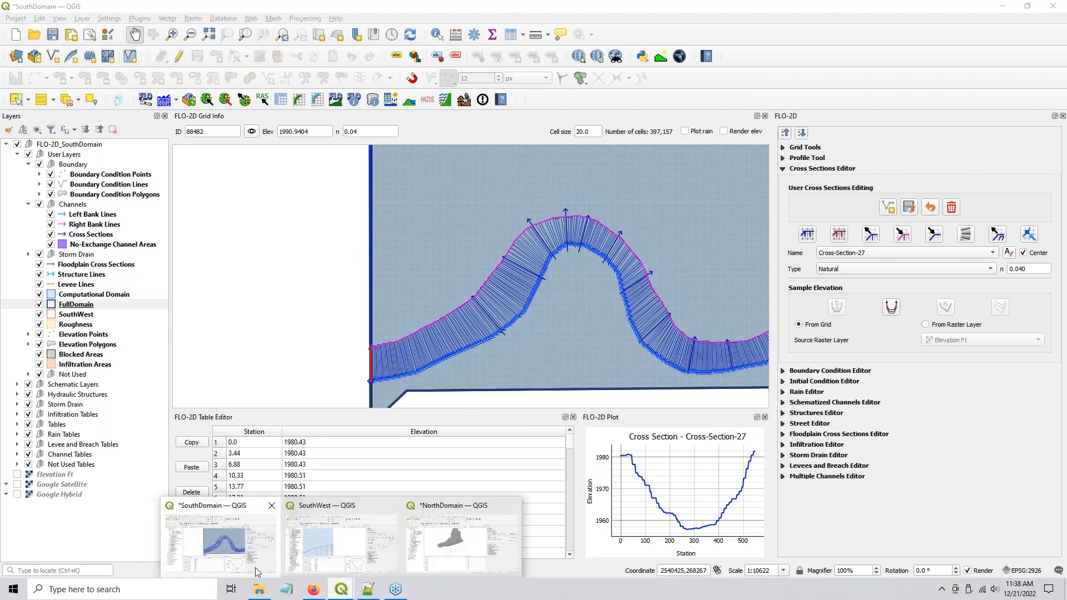
click(322, 542)
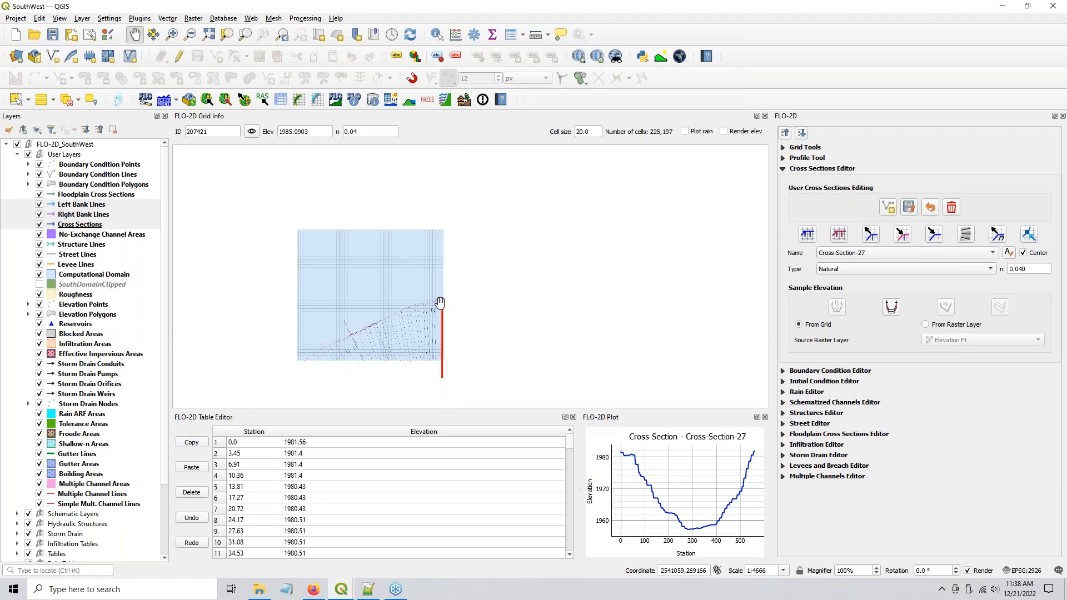
scroll(439, 303, down, 2)
drag(405, 269, 420, 166)
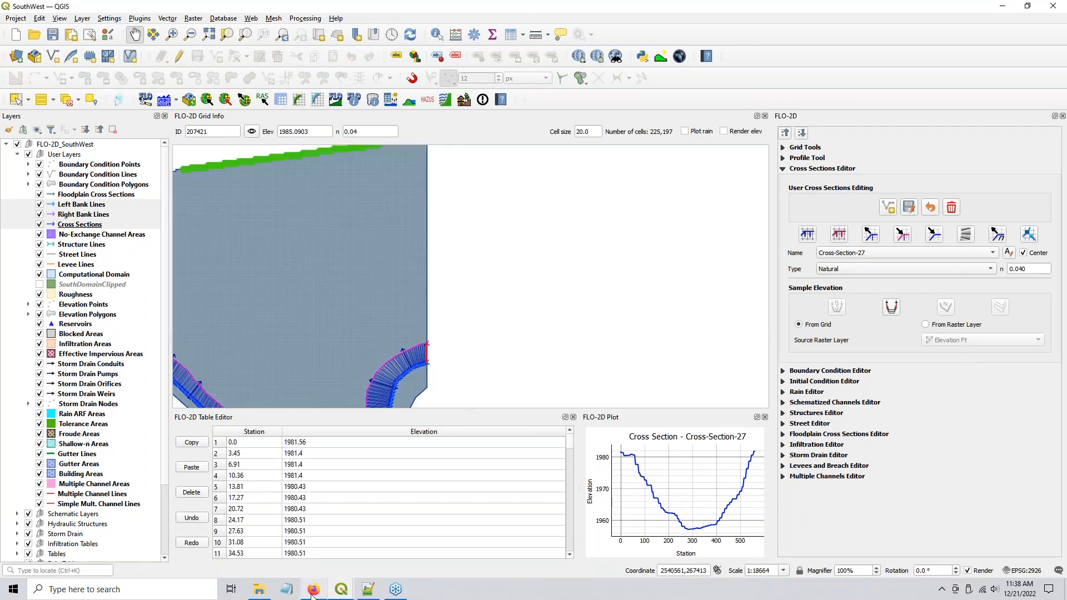
Step: Return to the SouthDomain project and examine the whole domain with its channel, northern boundary and the neighbouring domain outlines
mouse_move(347, 594)
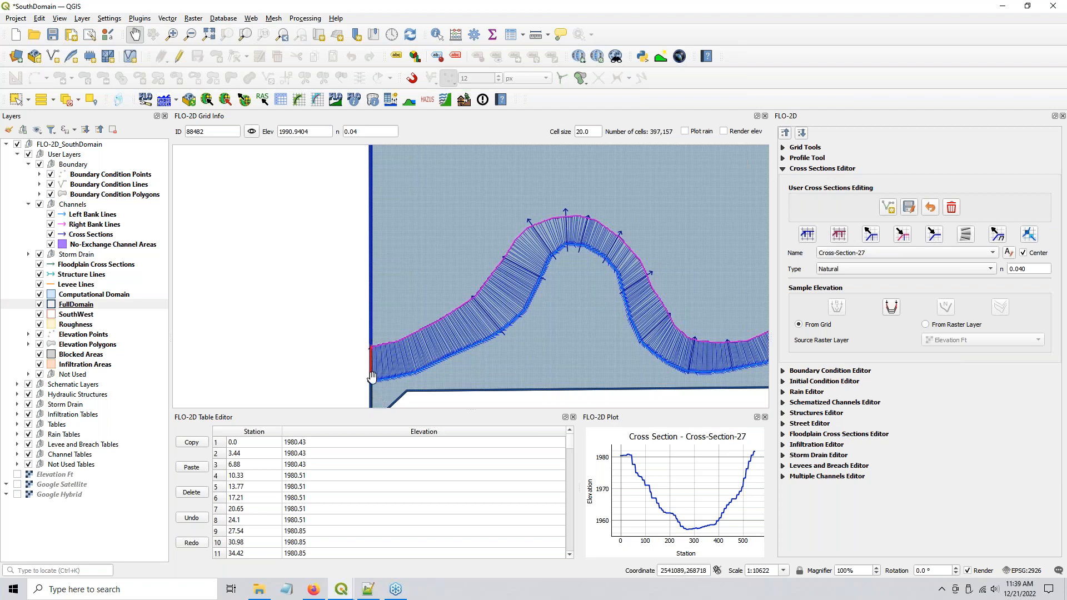
scroll(367, 359, down, 2)
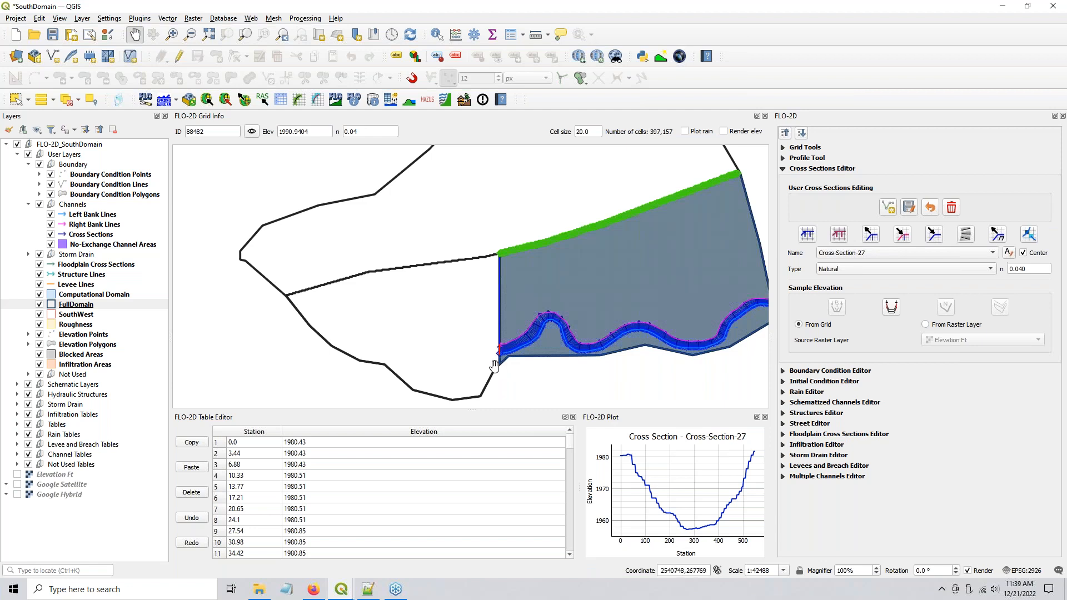
drag(494, 365, 453, 360)
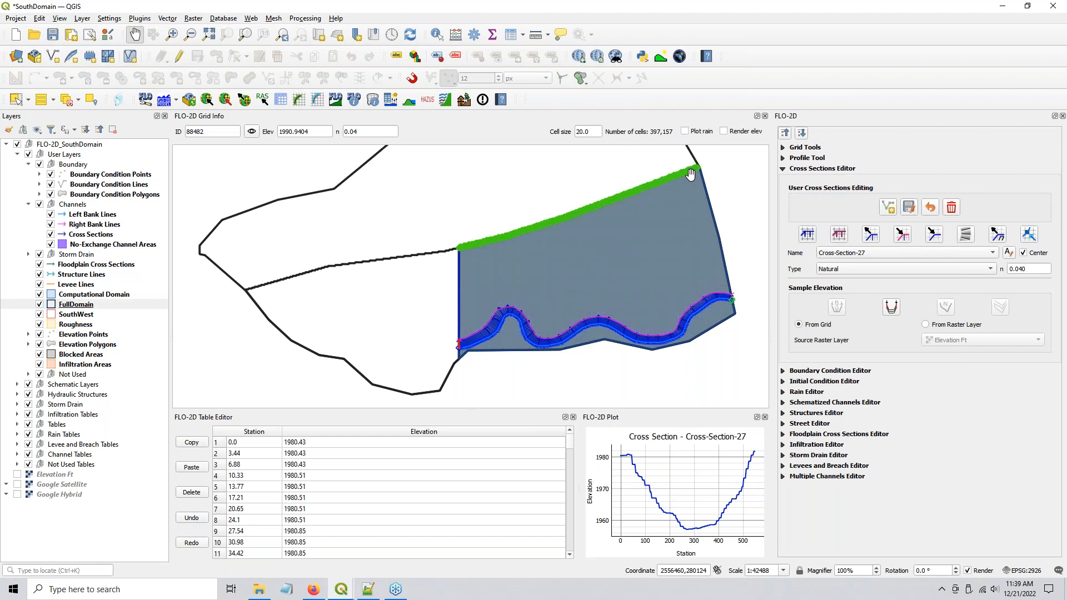
click(672, 245)
click(400, 306)
Step: In File Explorer, open the North60ft Grid 2 domains run folder and locate CADPTS_DS1.DAT and CADPTS_DS2.DAT
click(261, 592)
double_click(310, 218)
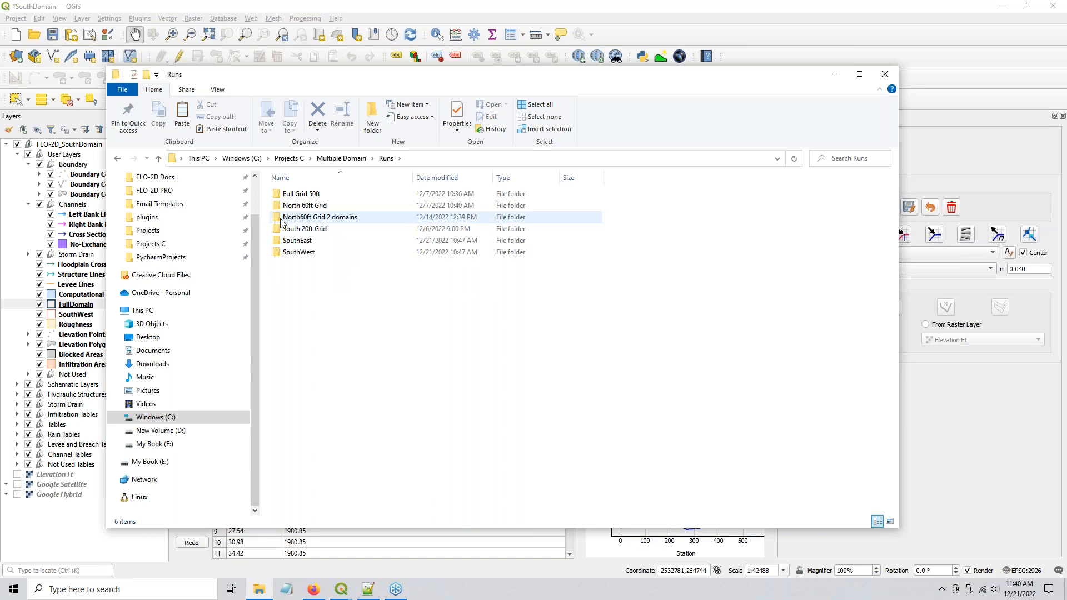
click(318, 222)
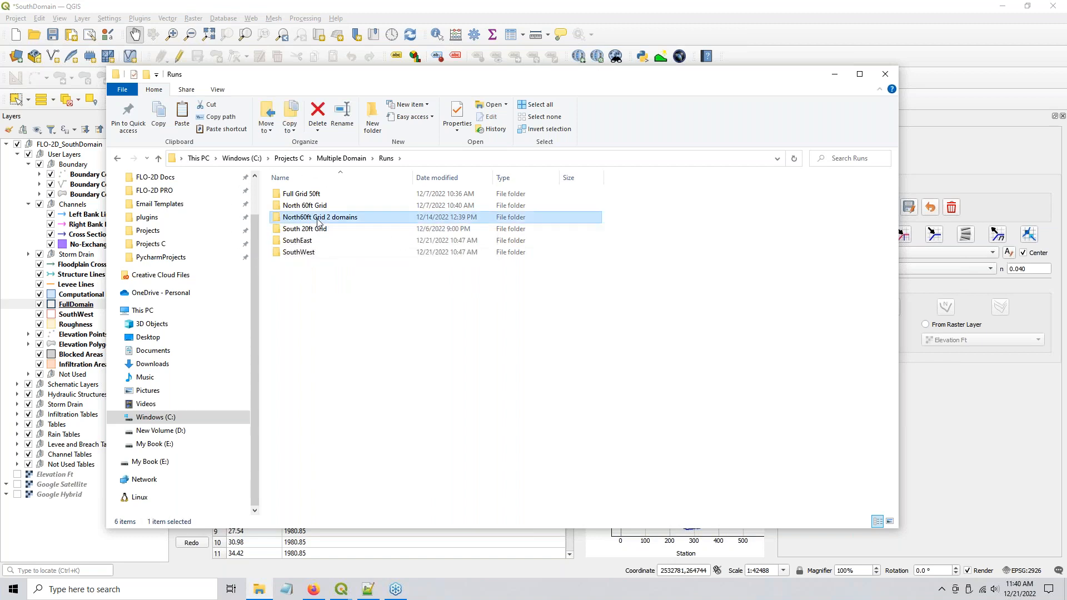
double_click(320, 221)
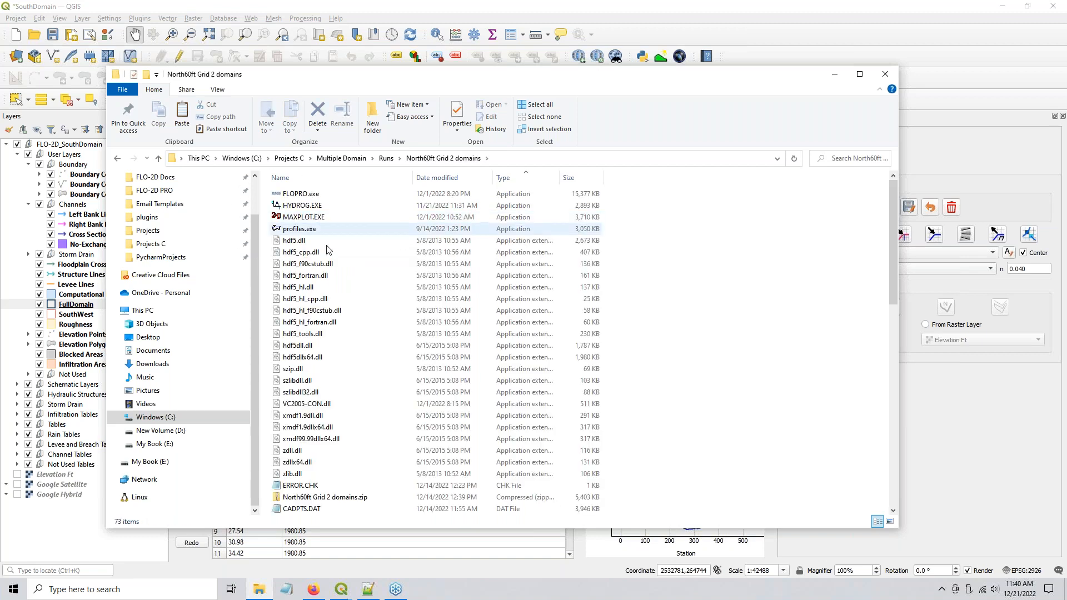
scroll(352, 332, down, 5)
scroll(351, 332, down, 2)
click(313, 312)
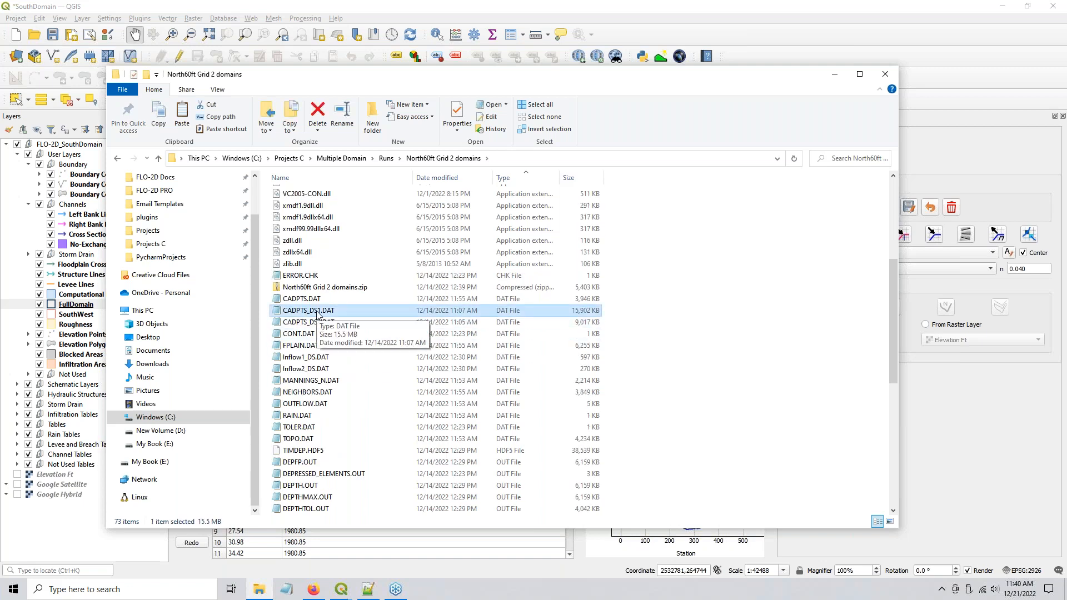
click(315, 326)
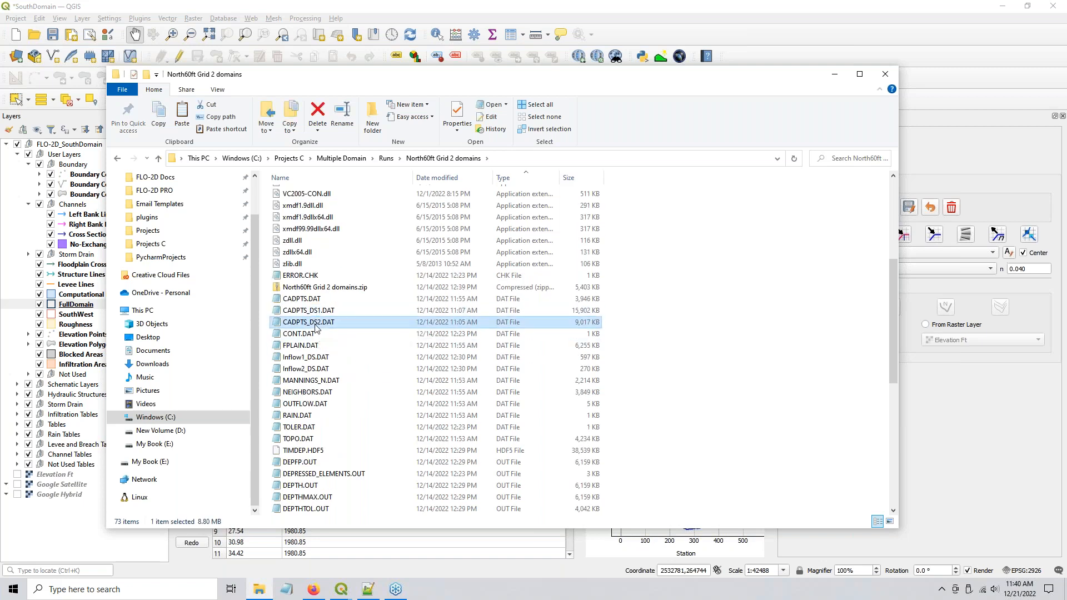
Step: Move the run folder window aside so its files can be compared with the SouthDomain map
drag(369, 83, 1048, 79)
click(610, 289)
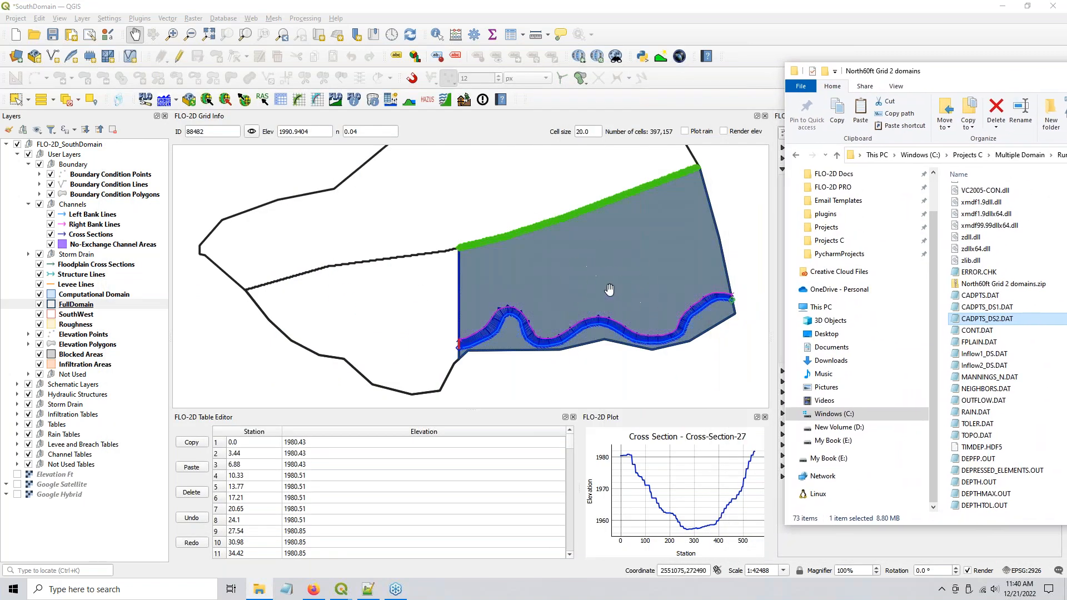
click(415, 304)
drag(888, 70, 898, 73)
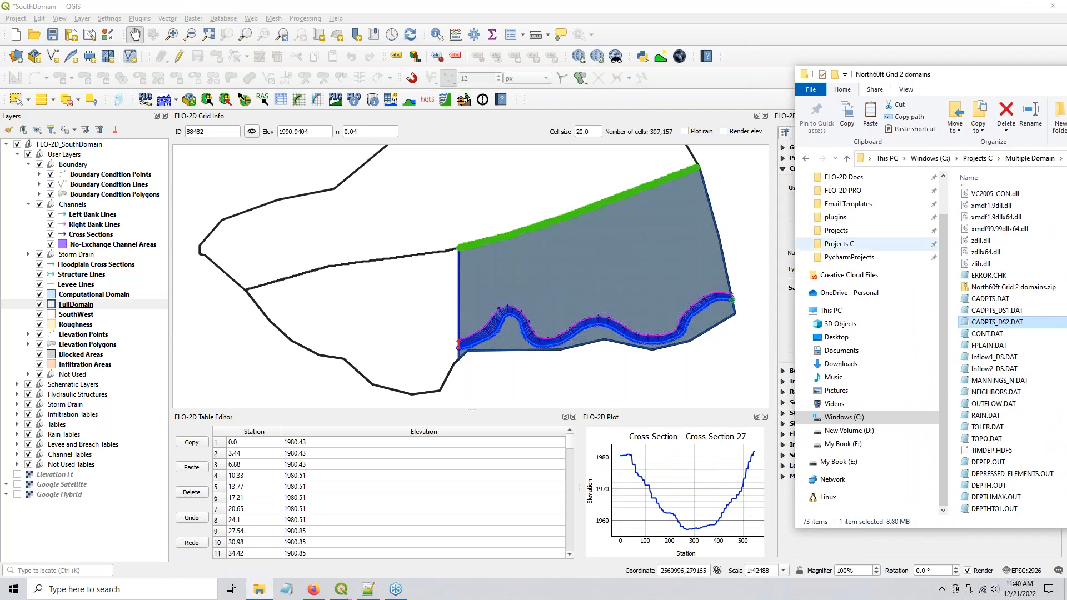
Step: Switch to the NorthDomain project and choose the SouthEast outflow boundary condition to check its outflow hydrograph O1
click(341, 587)
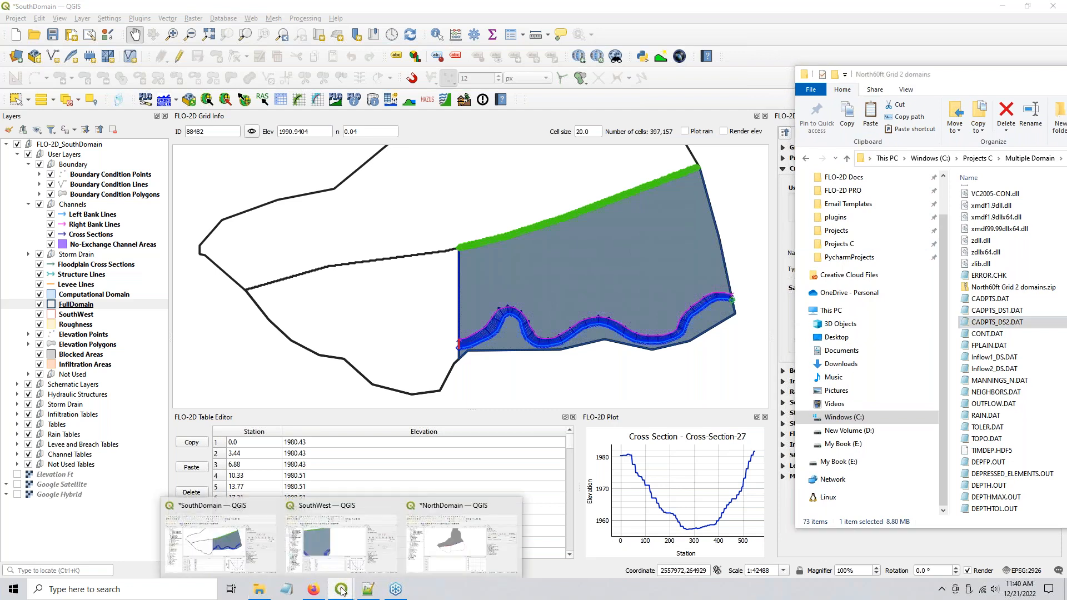
click(453, 535)
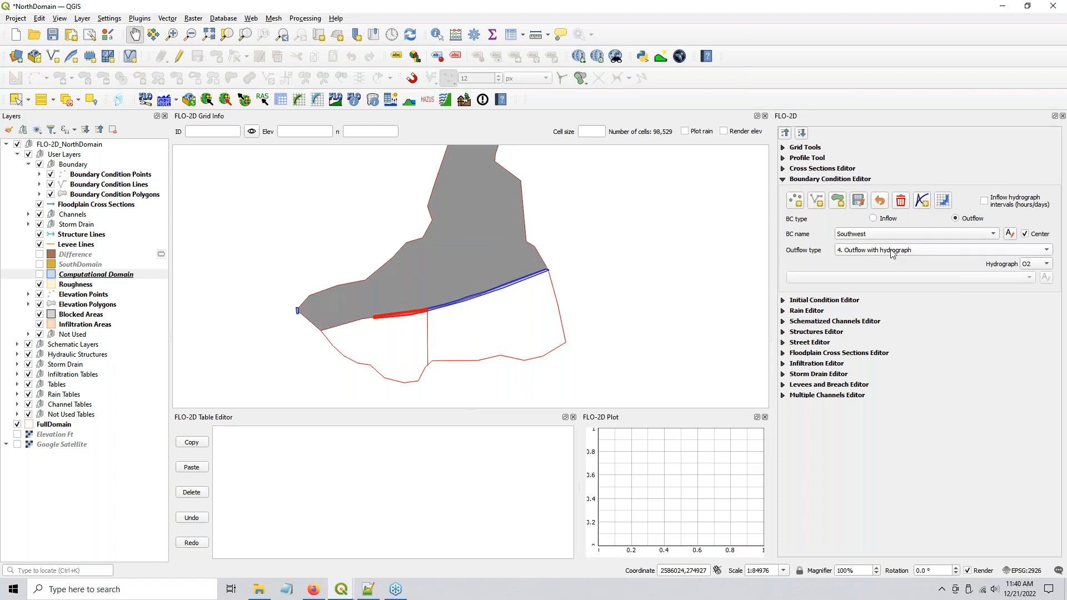
click(874, 236)
click(874, 229)
click(1032, 270)
click(1031, 269)
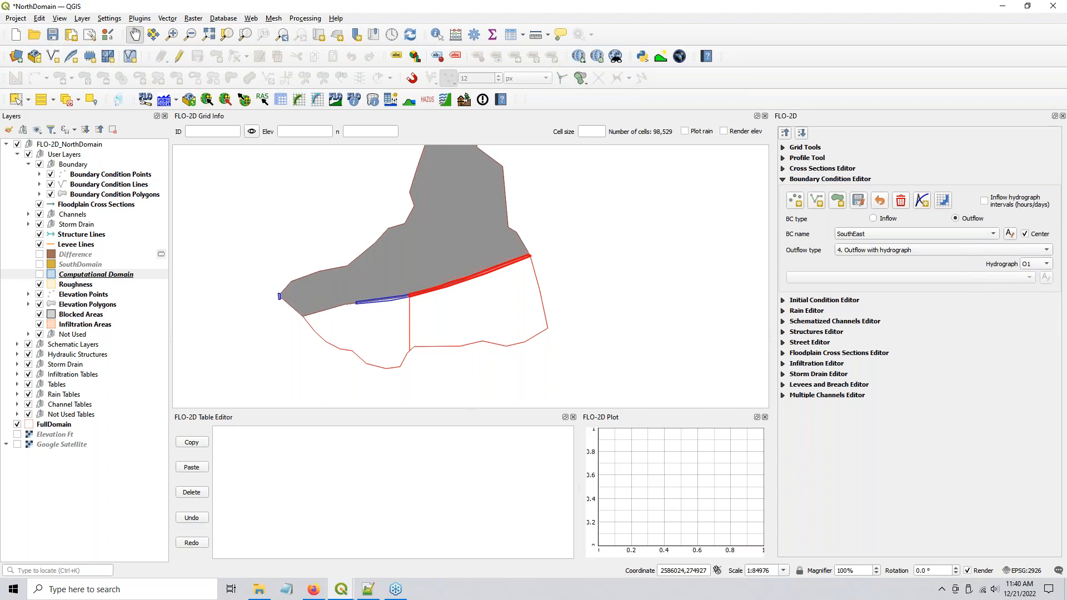
Step: Open OUTFLOW.DAT from the run folder, examine the grid elements assigned to hydrographs O1 and O2, and close the file
key(alt+Tab)
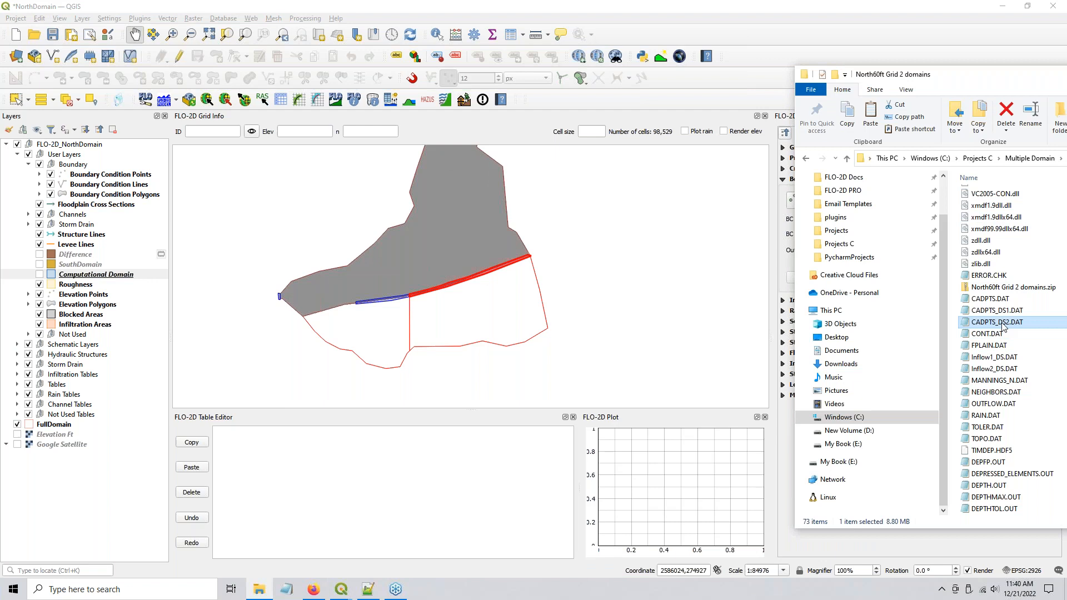
click(979, 404)
drag(979, 406, 400, 197)
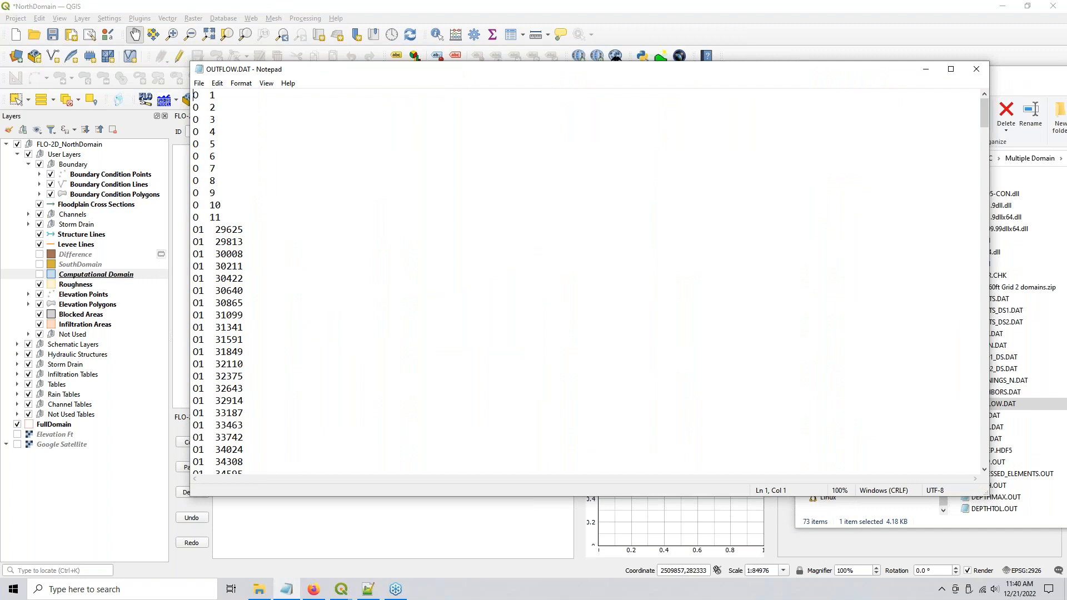
drag(193, 230, 267, 356)
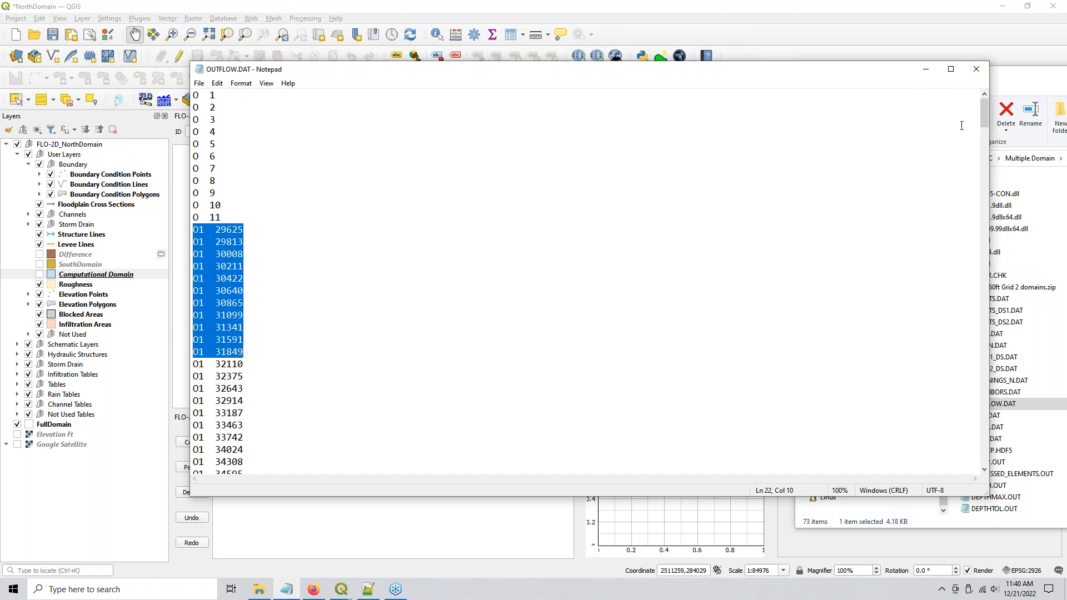
drag(981, 120, 955, 384)
drag(193, 217, 252, 296)
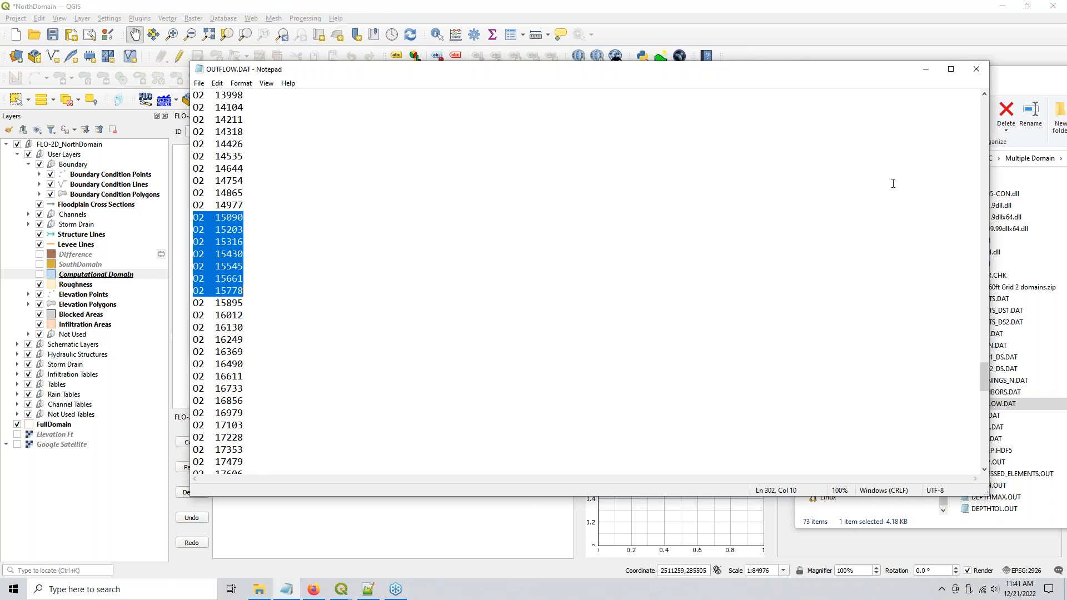
click(976, 69)
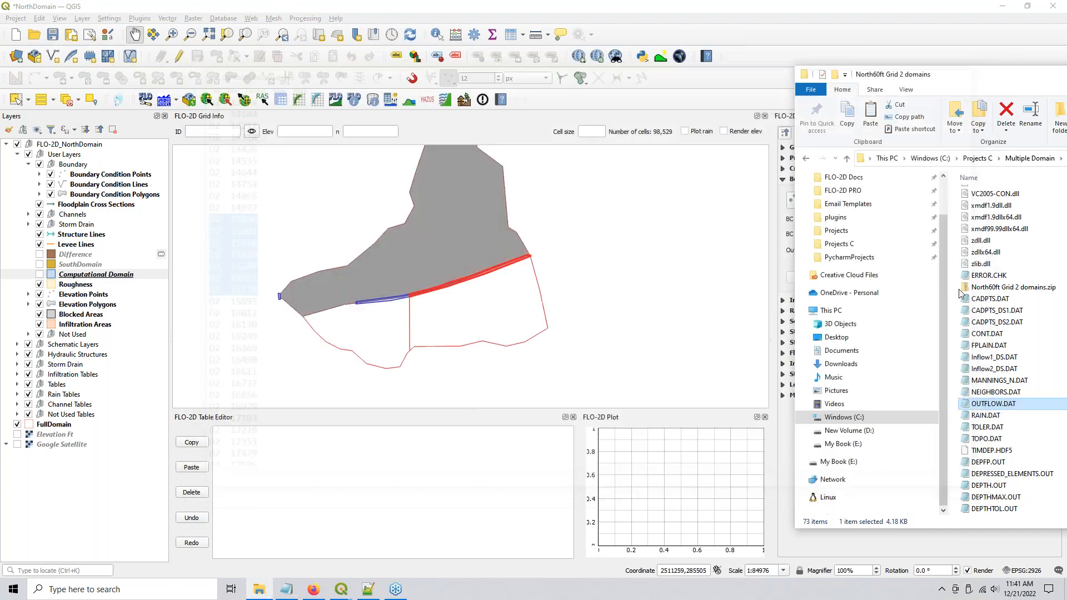
Step: Select CADPTS_DS1.DAT and reposition the folder window to compare the file list with the shared boundary on the NorthDomain map
click(1009, 313)
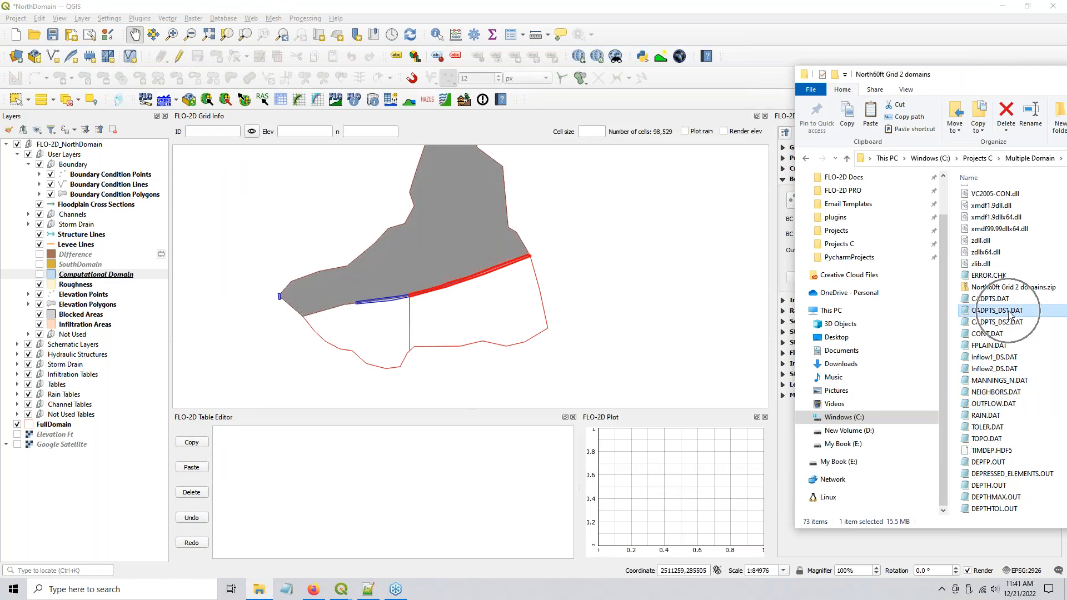
drag(997, 76, 601, 55)
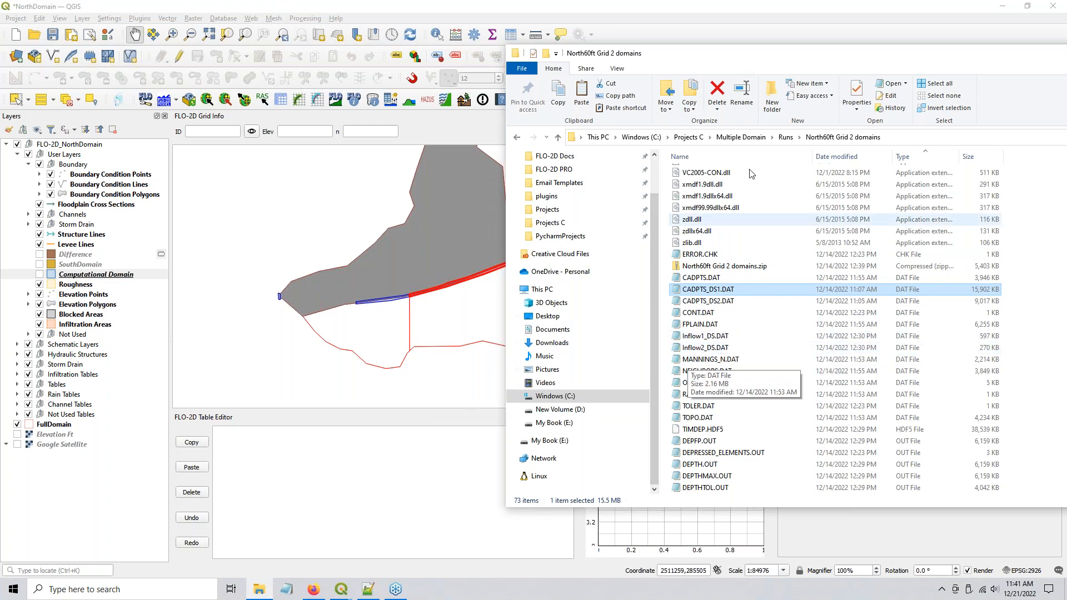
drag(789, 58, 987, 51)
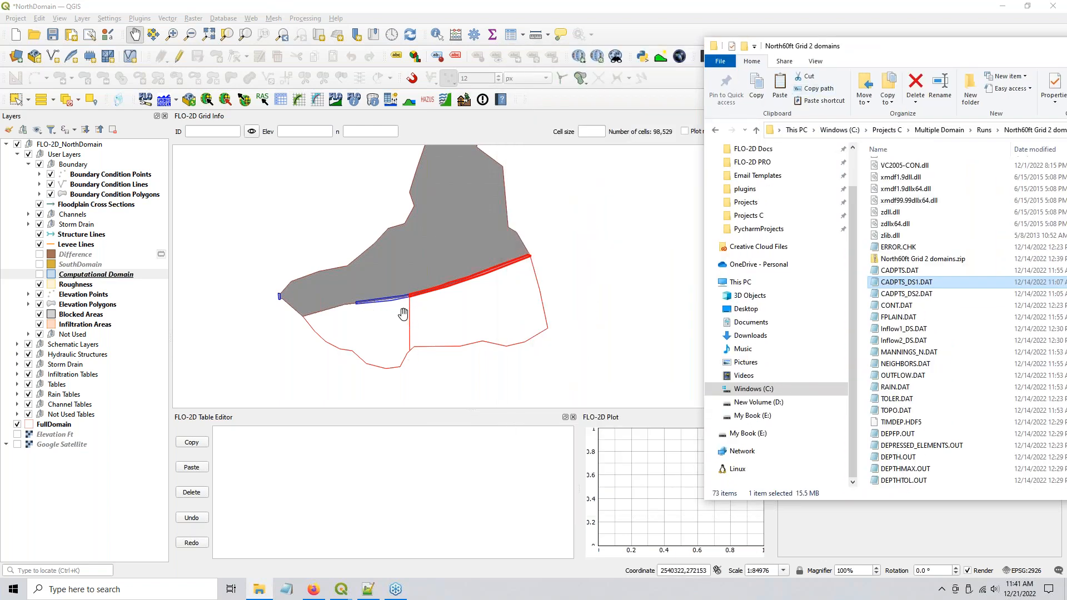
drag(1020, 54, 721, 57)
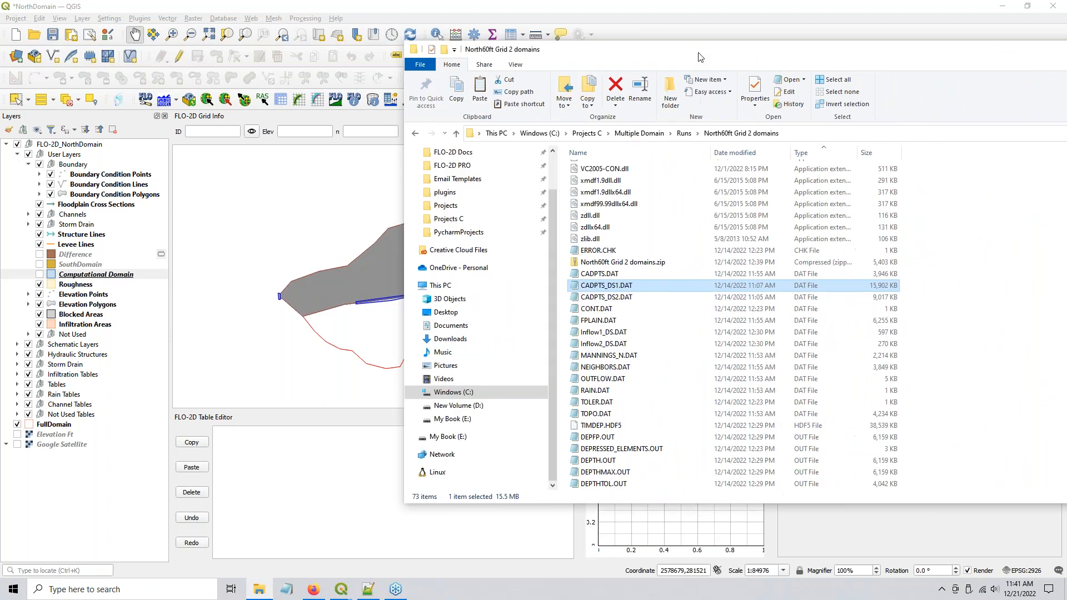
Step: Go back to the Runs folder, open the SouthEast run folder, and bring its DAT files into view beside the map
click(684, 134)
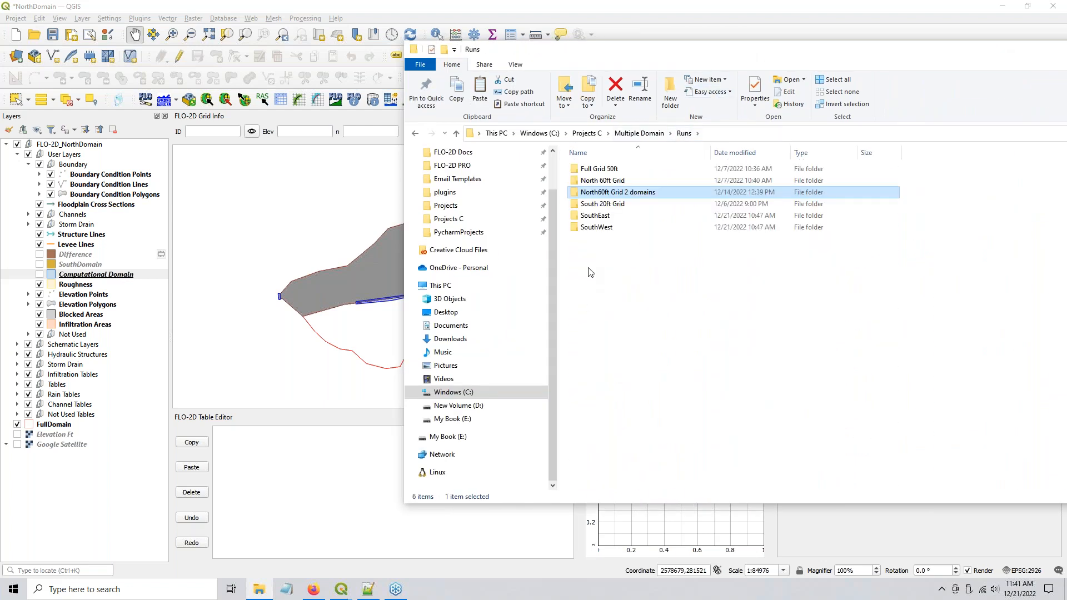
drag(525, 50, 1027, 71)
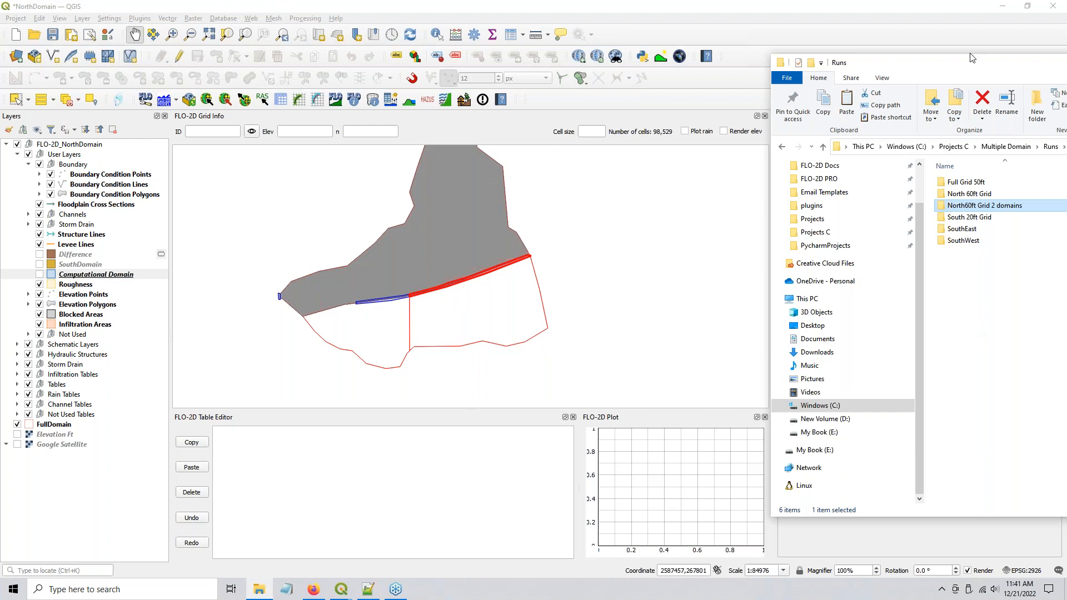
drag(958, 73, 707, 44)
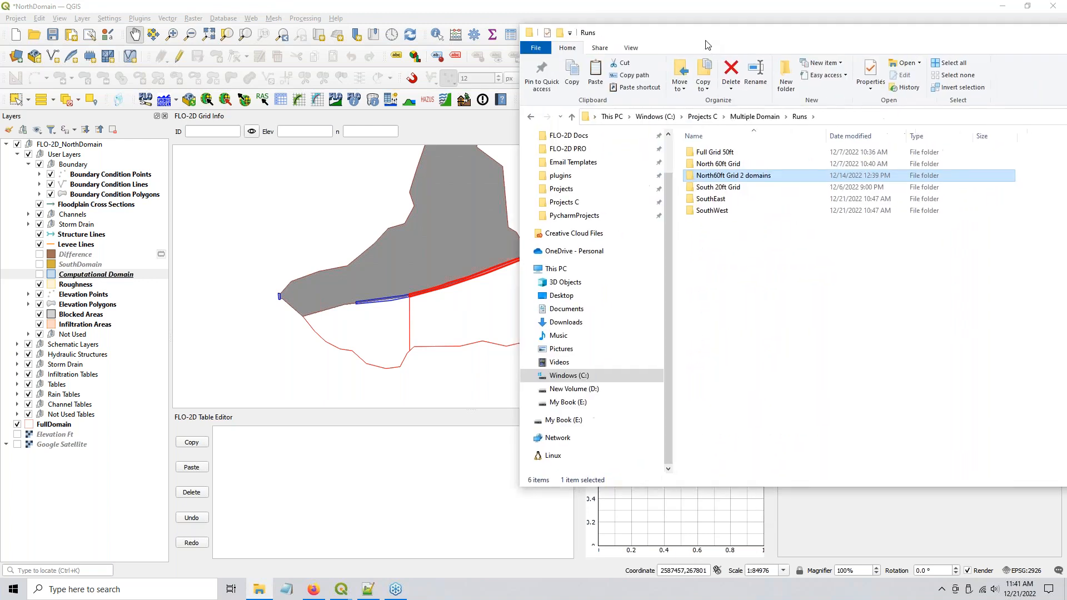
click(728, 201)
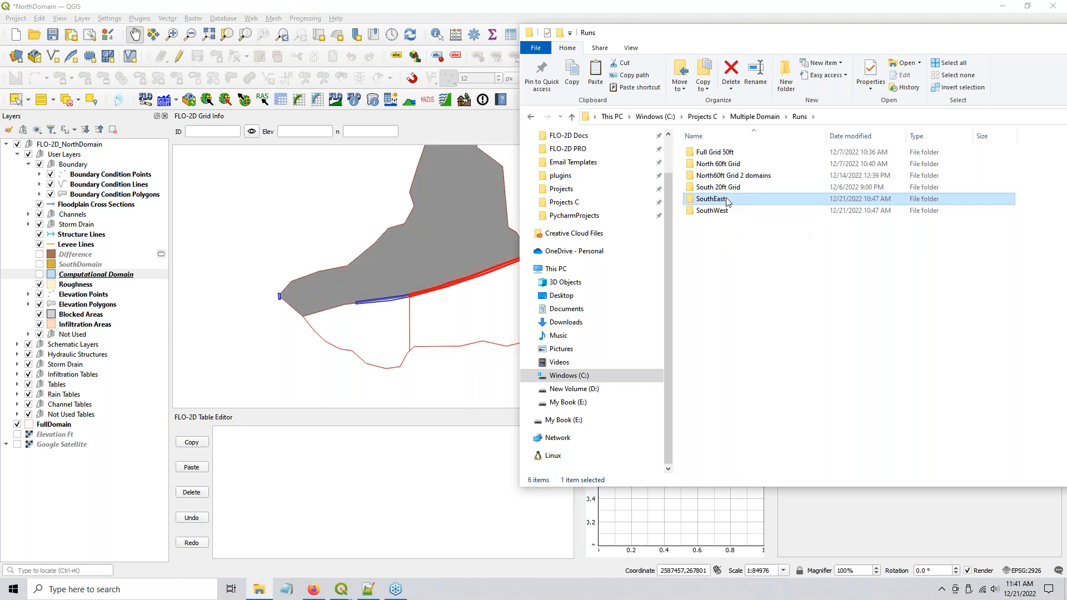
double_click(728, 201)
scroll(764, 413, down, 10)
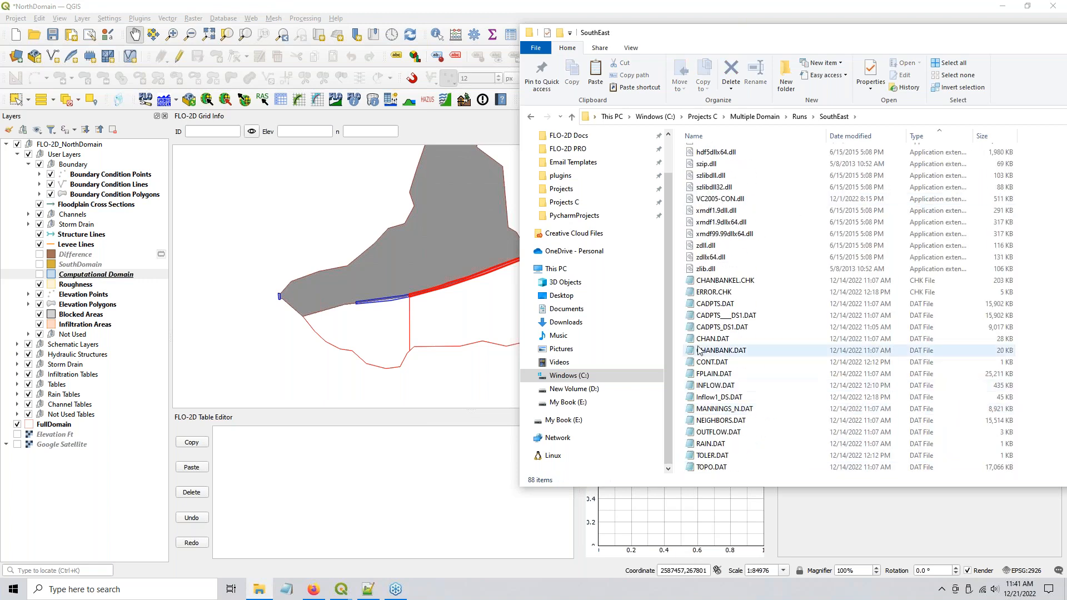
Step: Locate Inflow1_DS.DAT, INFLOW.DAT and CADPTS_DS1.DAT in the SouthEast folder and relate them to the domain boundaries on the map
click(723, 398)
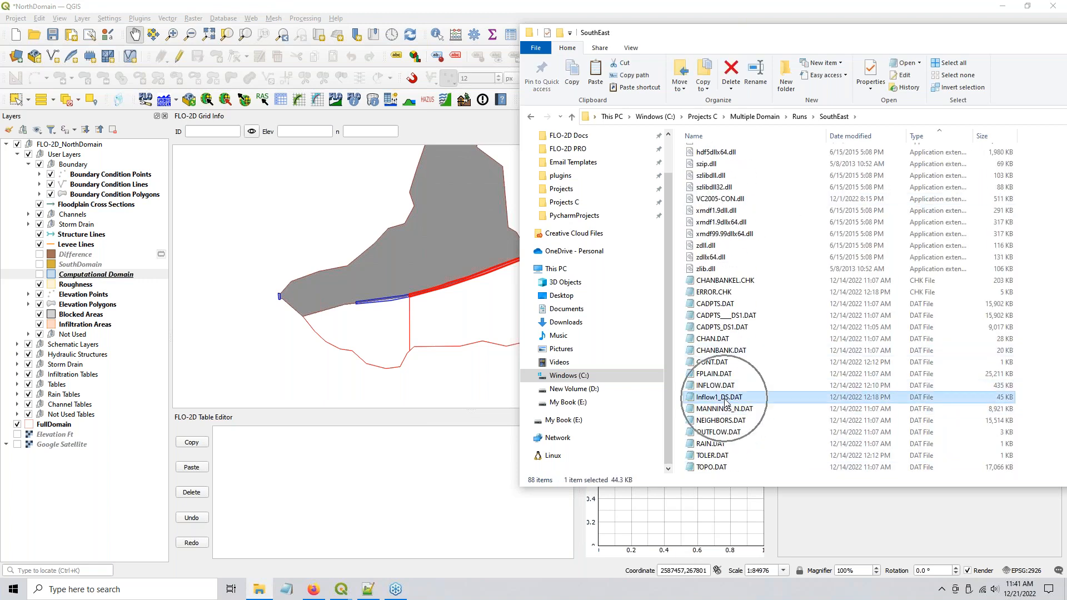
click(723, 387)
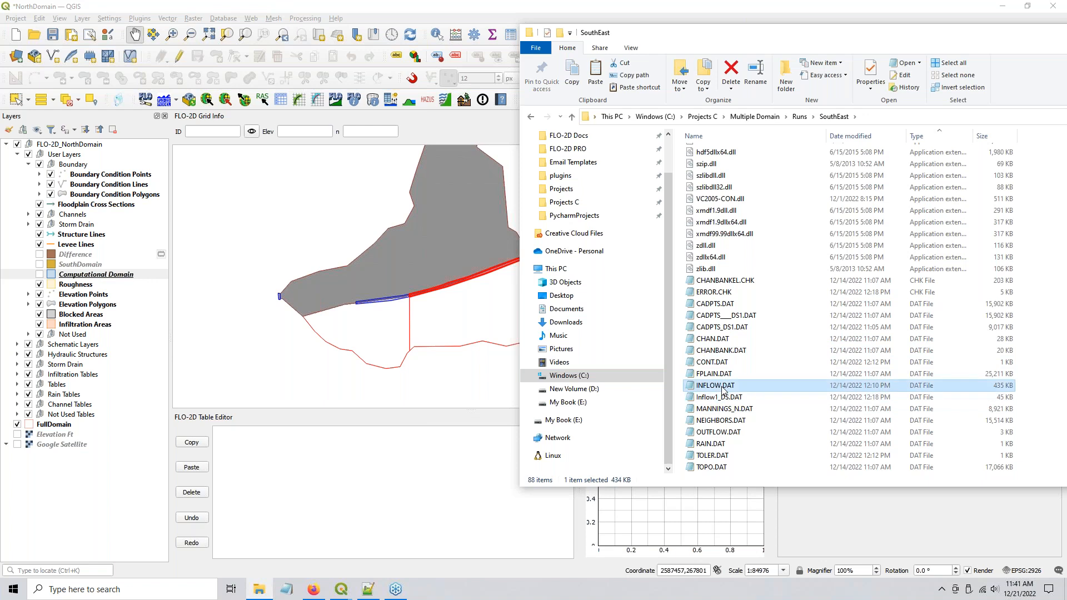
click(464, 234)
click(723, 388)
click(722, 328)
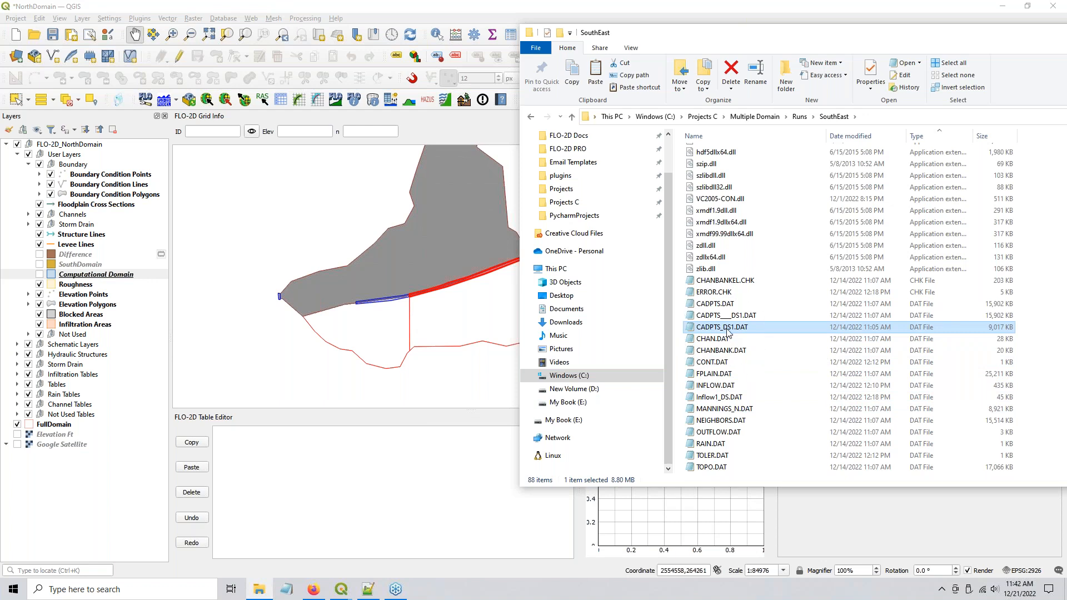
click(385, 336)
click(384, 336)
click(384, 337)
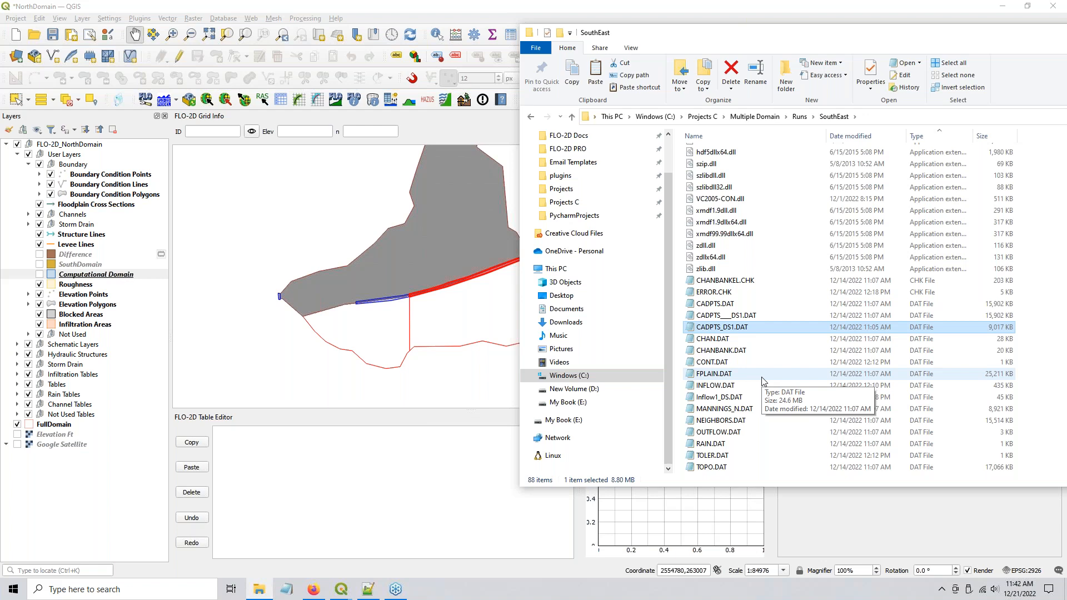
click(745, 398)
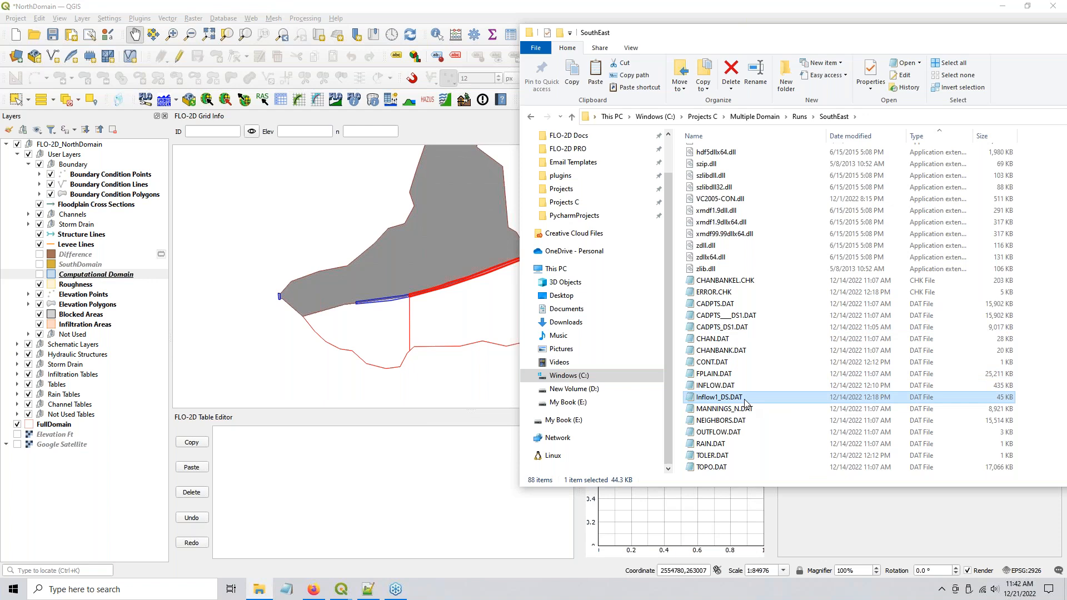
Step: Open INFLOW.DAT from the SouthEast run folder, examine its floodplain inflow hydrographs through the file, and close it
scroll(775, 211, up, 2)
scroll(776, 233, down, 2)
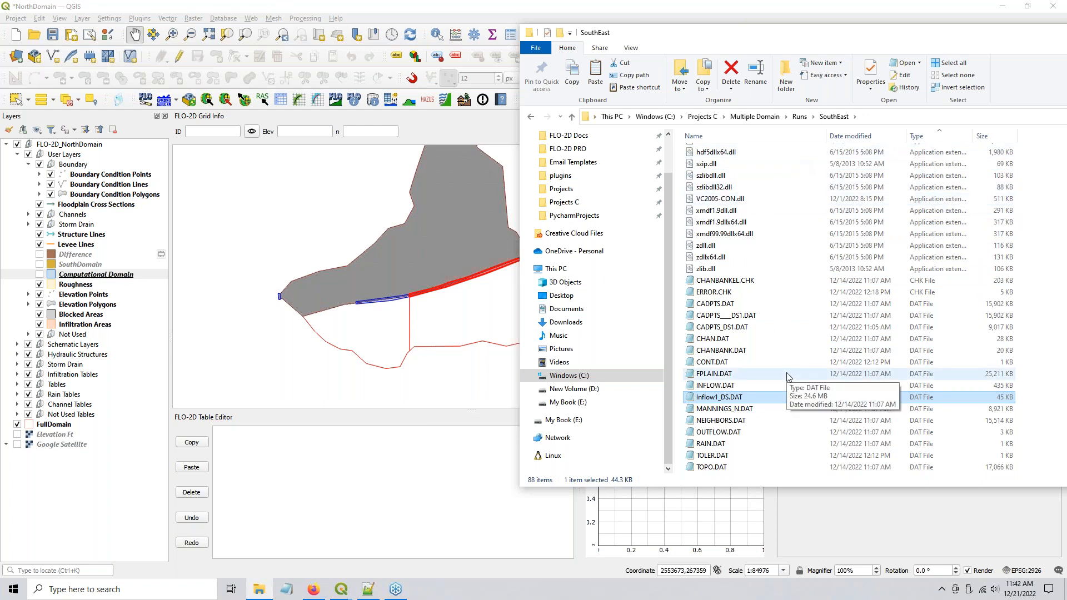
double_click(704, 386)
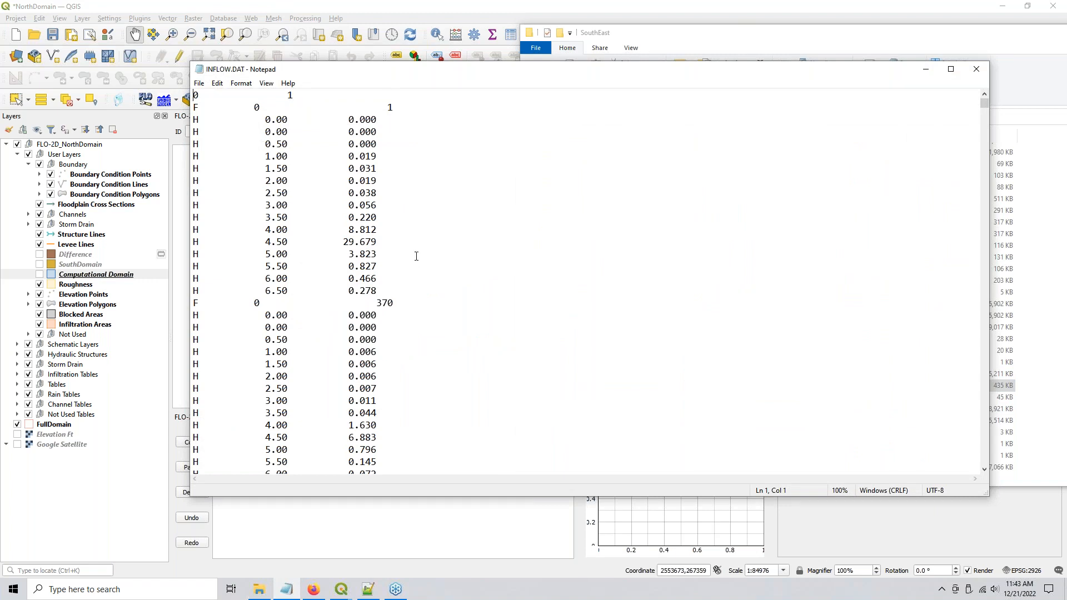
scroll(414, 284, down, 5)
scroll(414, 284, up, 5)
drag(984, 103, 934, 426)
click(976, 69)
Step: Go into the Channel Run subfolder, sort its files by type, and open its INFLOW.DAT
scroll(725, 172, up, 5)
double_click(723, 154)
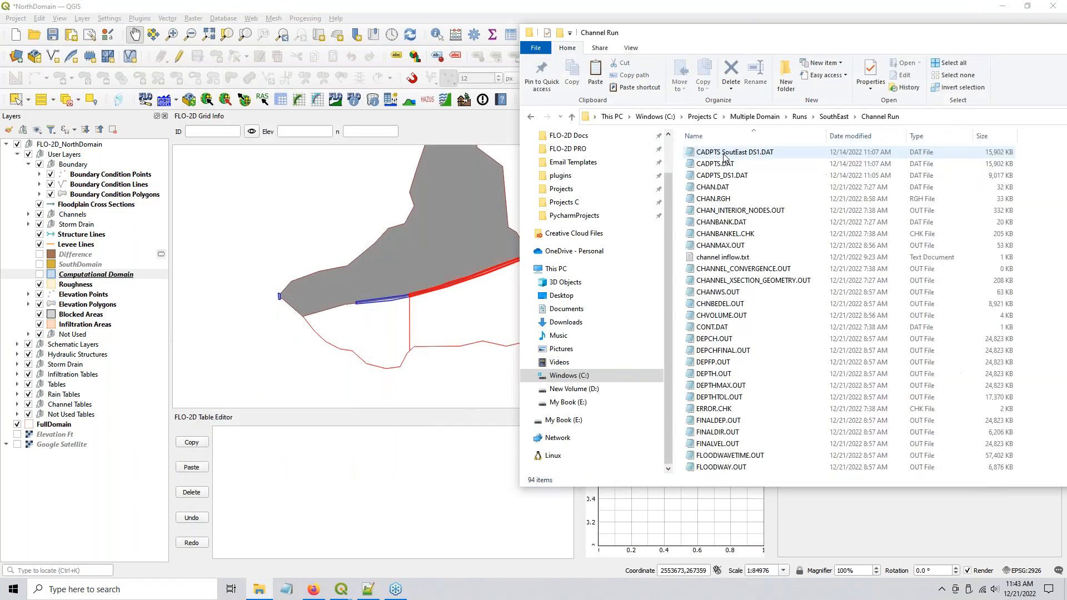
click(927, 136)
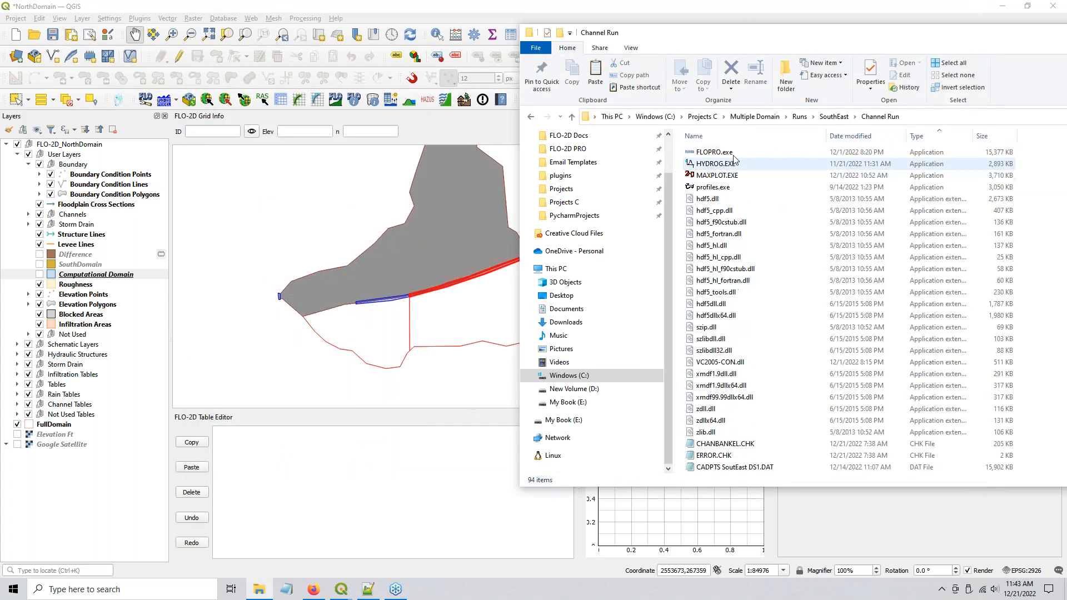
scroll(704, 261, down, 5)
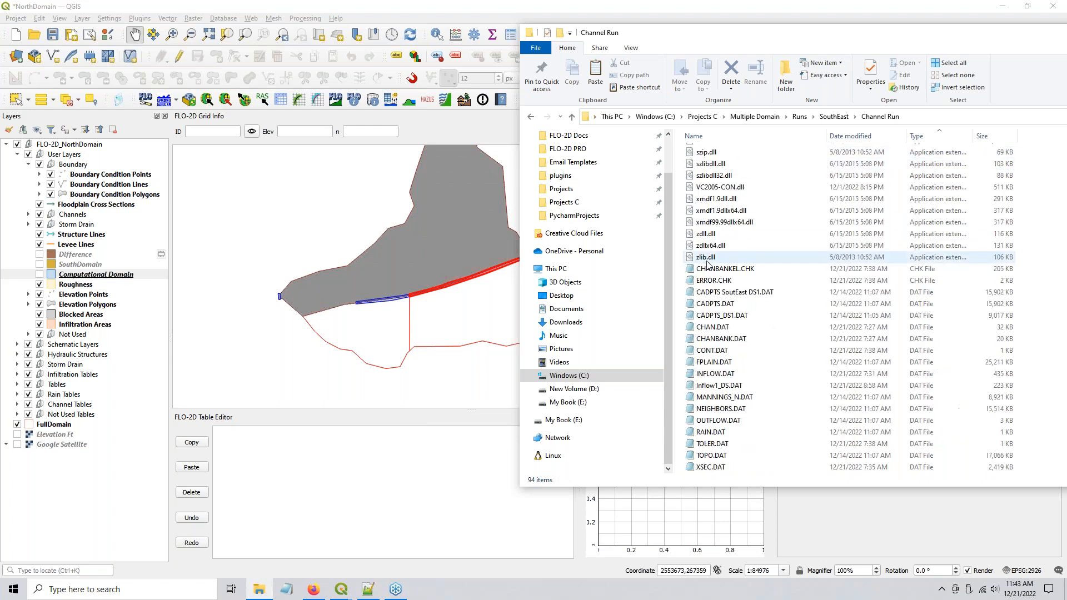
click(707, 375)
double_click(706, 376)
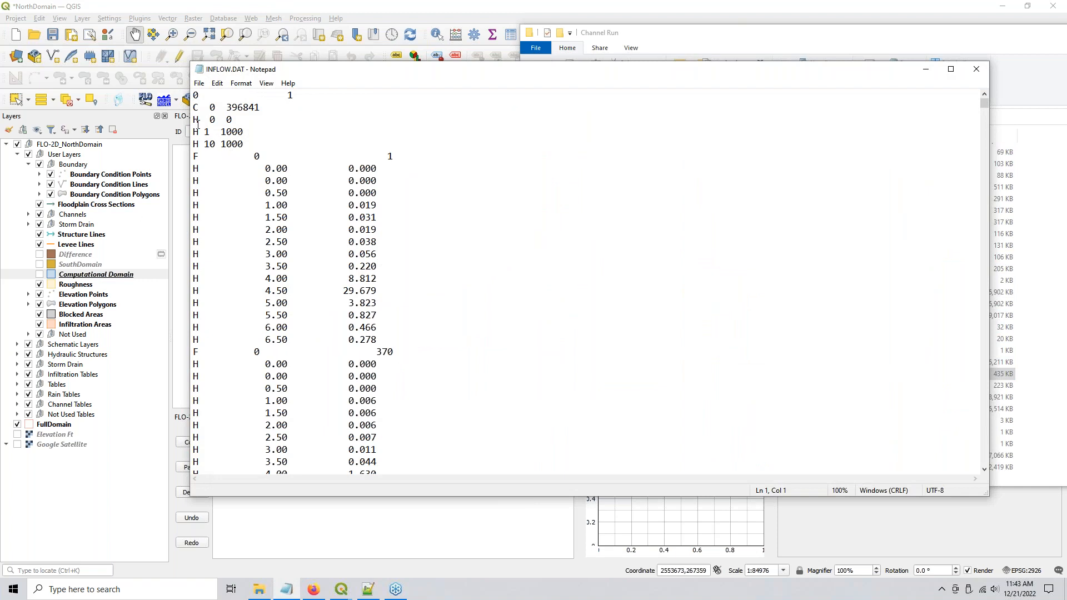
Step: Examine the channel inflow hydrograph lines for element 396841 in INFLOW.DAT, and get the file out of the way
drag(258, 151, 179, 110)
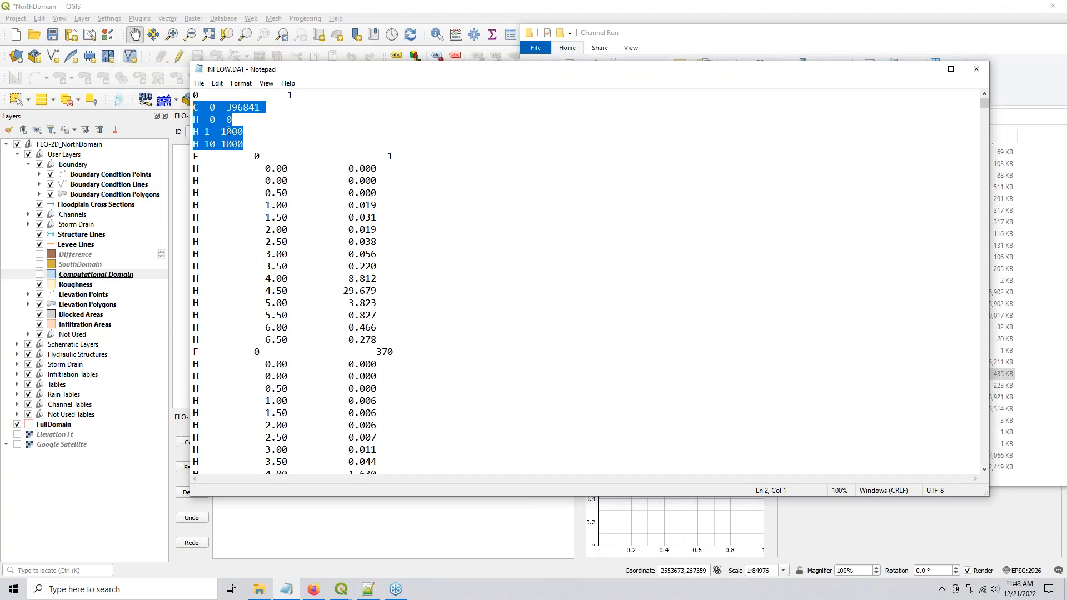
drag(245, 145, 187, 106)
click(270, 137)
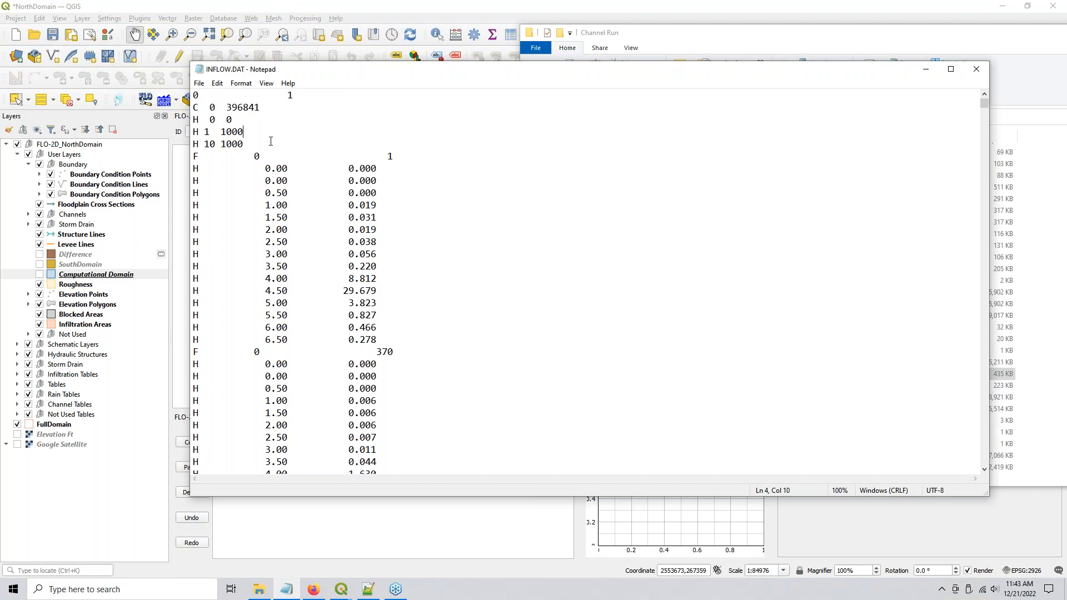
drag(269, 147, 189, 117)
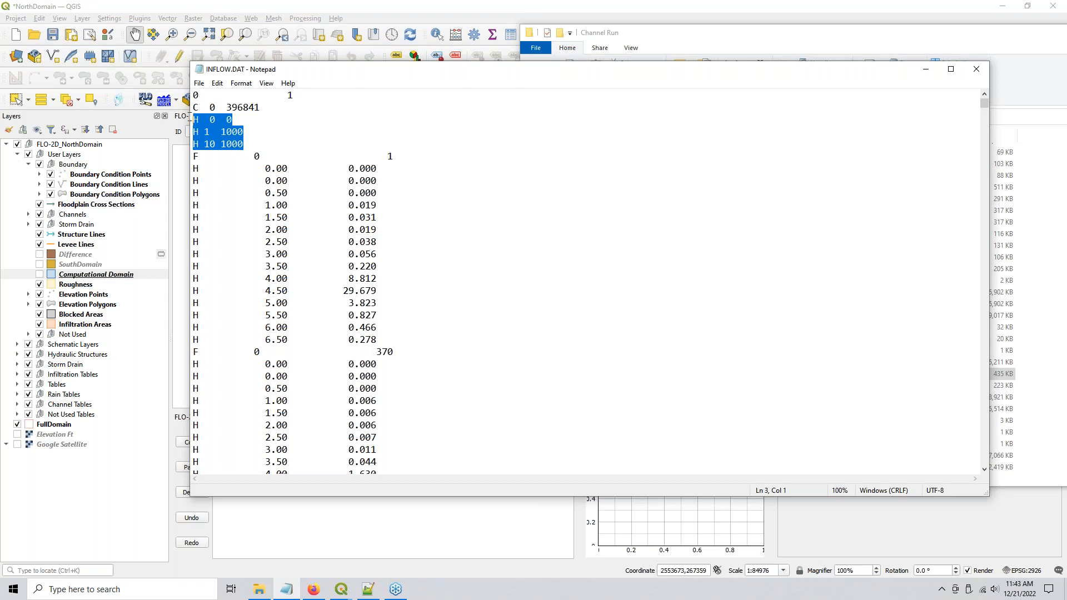
click(318, 162)
drag(288, 146, 191, 106)
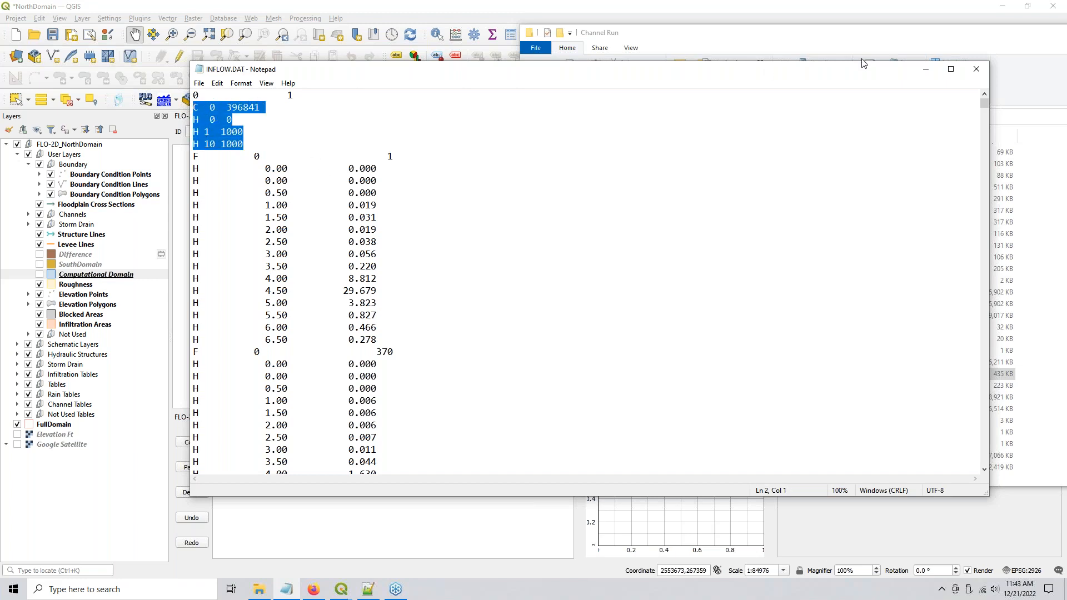
click(925, 69)
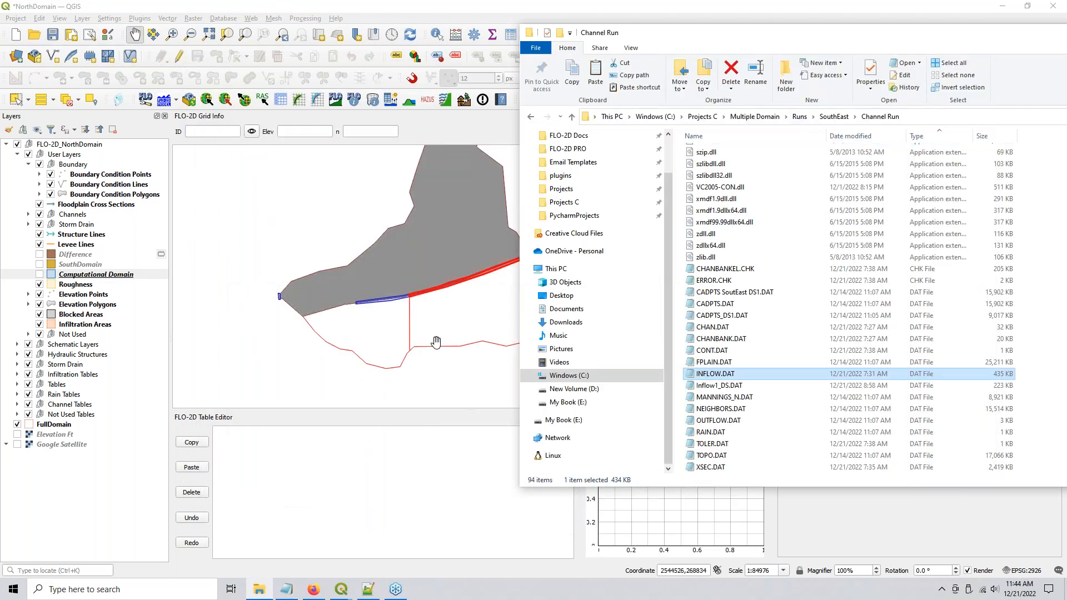
Step: Switch to the SouthDomain project, examine the channel's end at the domain's eastern boundary, and return to the Channel Run folder
drag(415, 389, 443, 333)
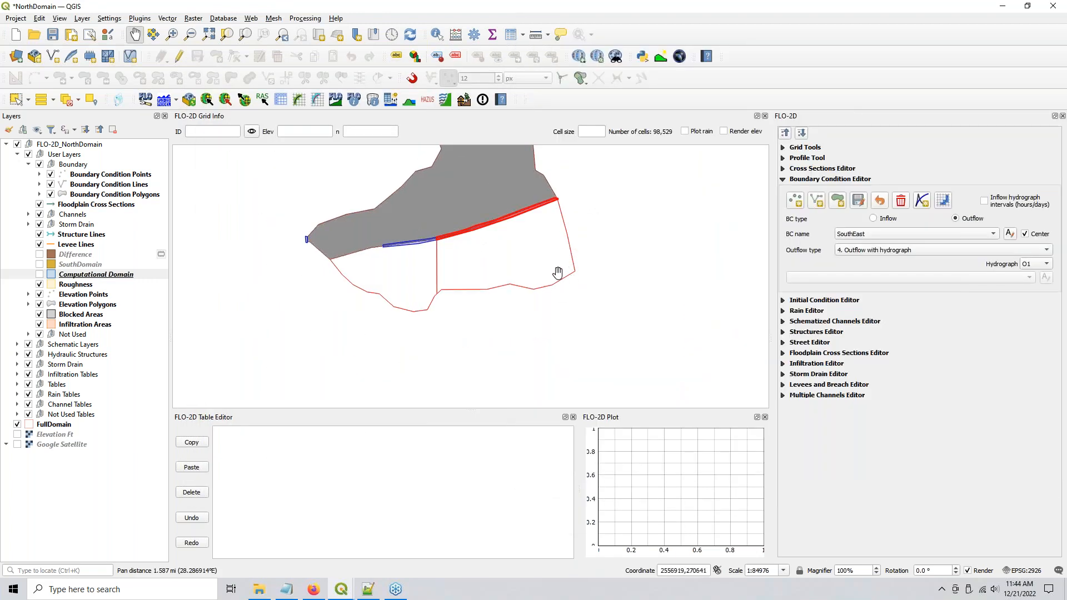
click(341, 593)
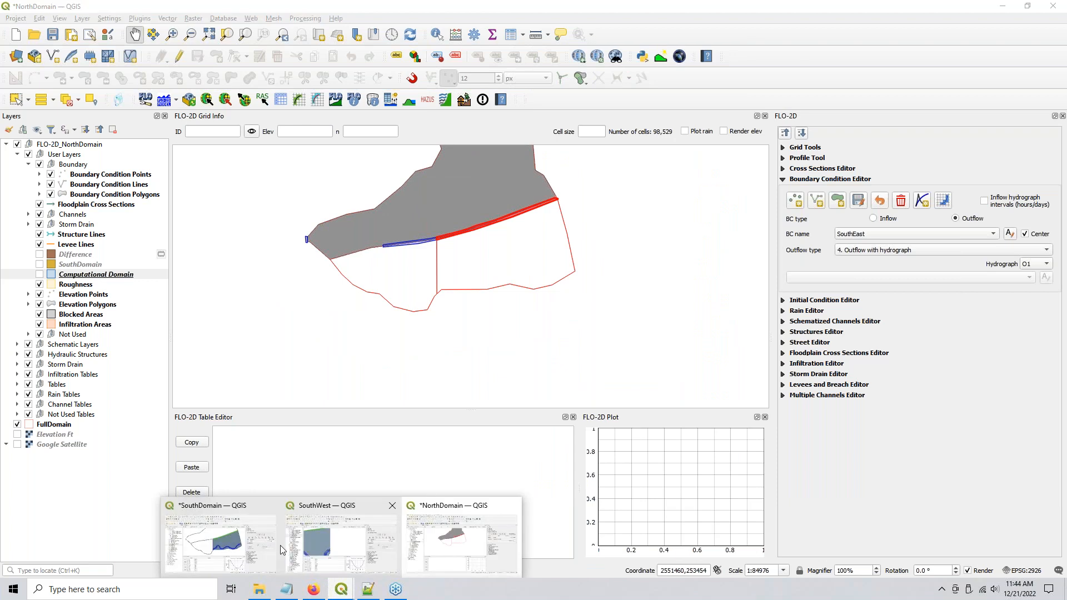
click(245, 532)
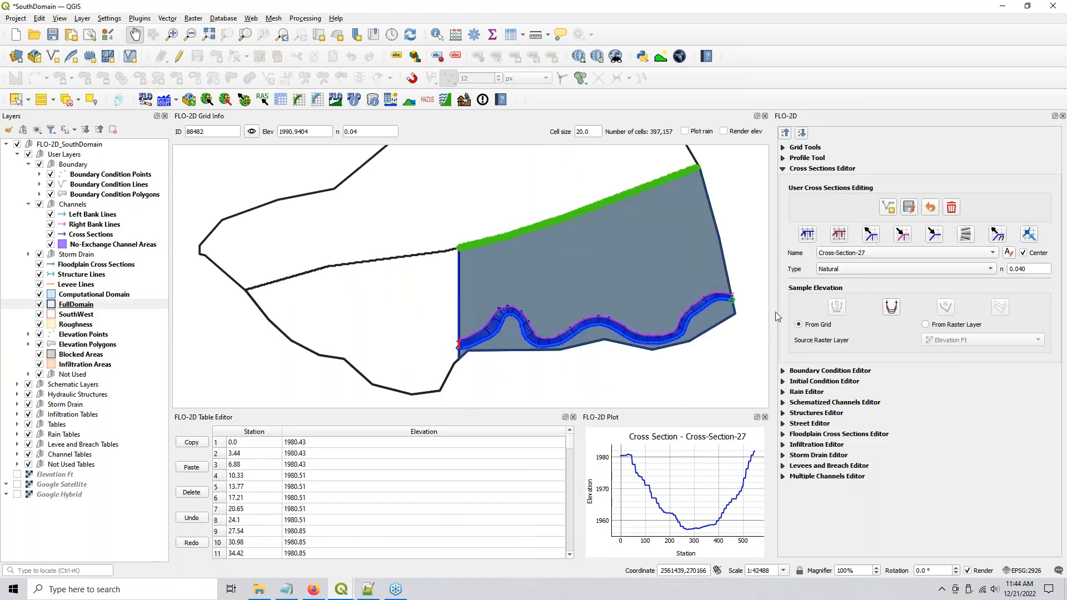
click(731, 304)
key(alt+Tab)
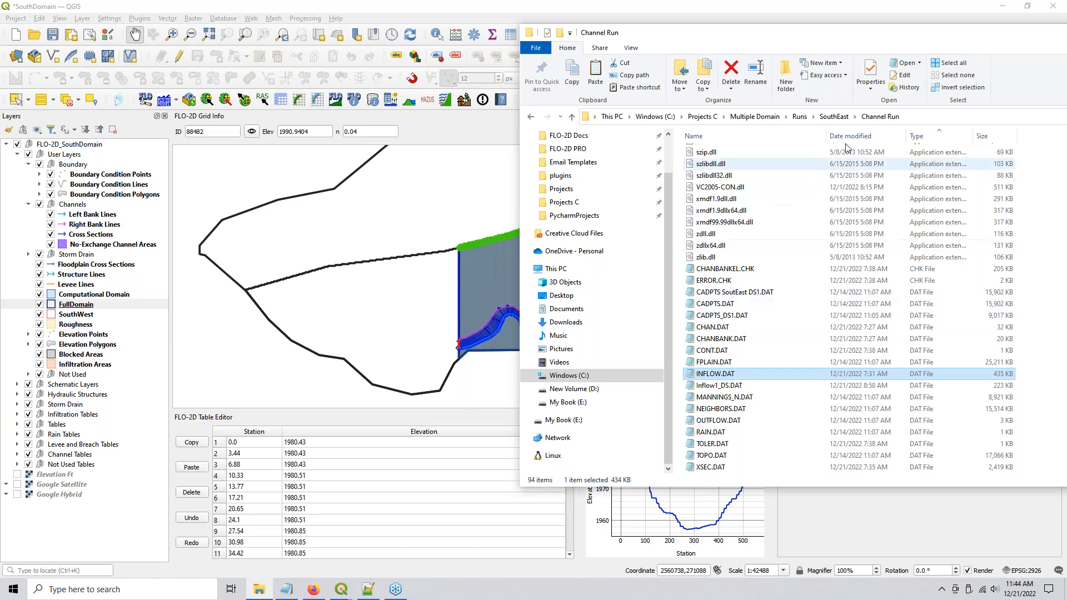
Step: Open OUTFLOW.DAT from the Channel Run folder, examine the channel outflow lines for element 333 and the O1 elements, and close it
click(750, 296)
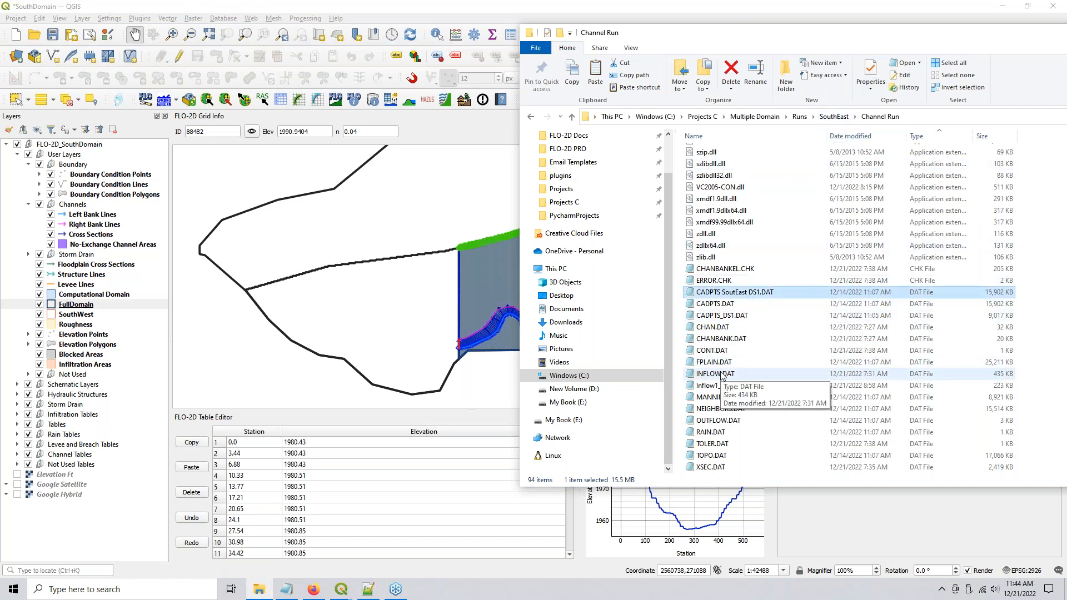
double_click(717, 421)
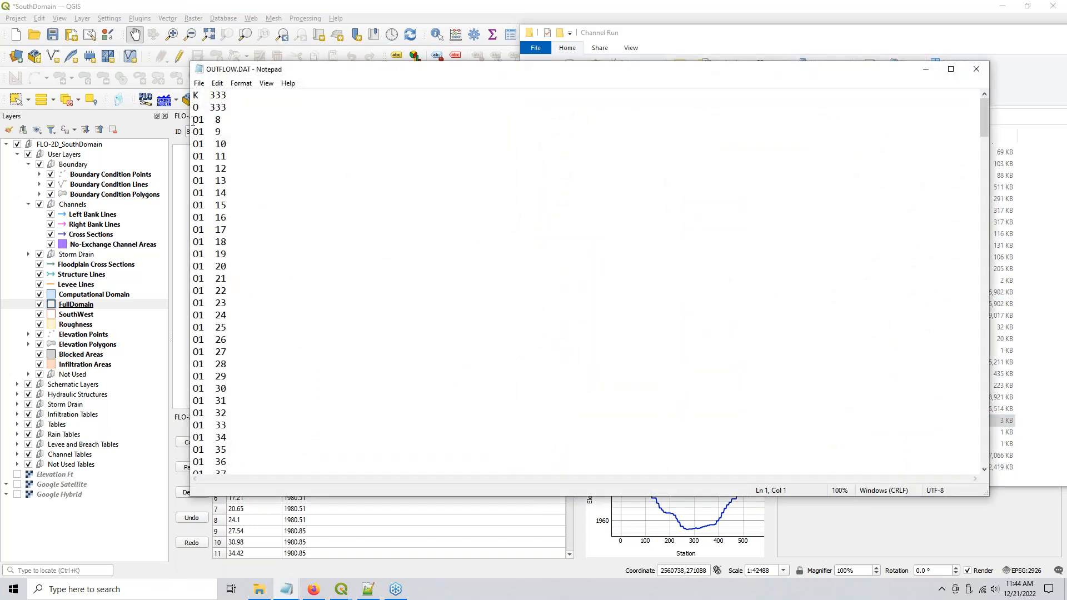
drag(230, 97, 190, 92)
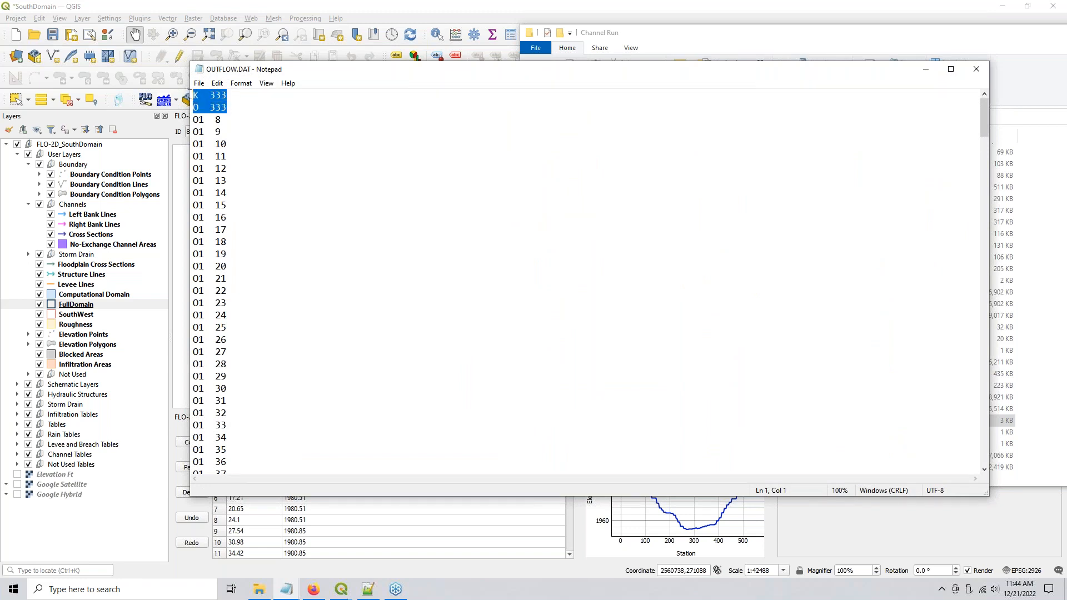
drag(227, 121, 238, 417)
click(219, 120)
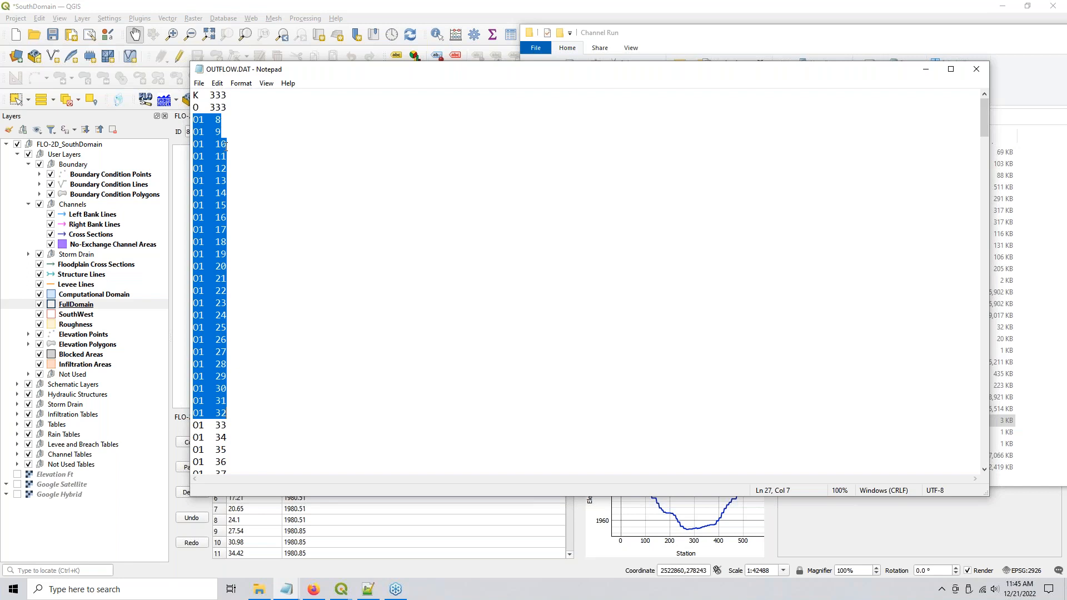
click(976, 68)
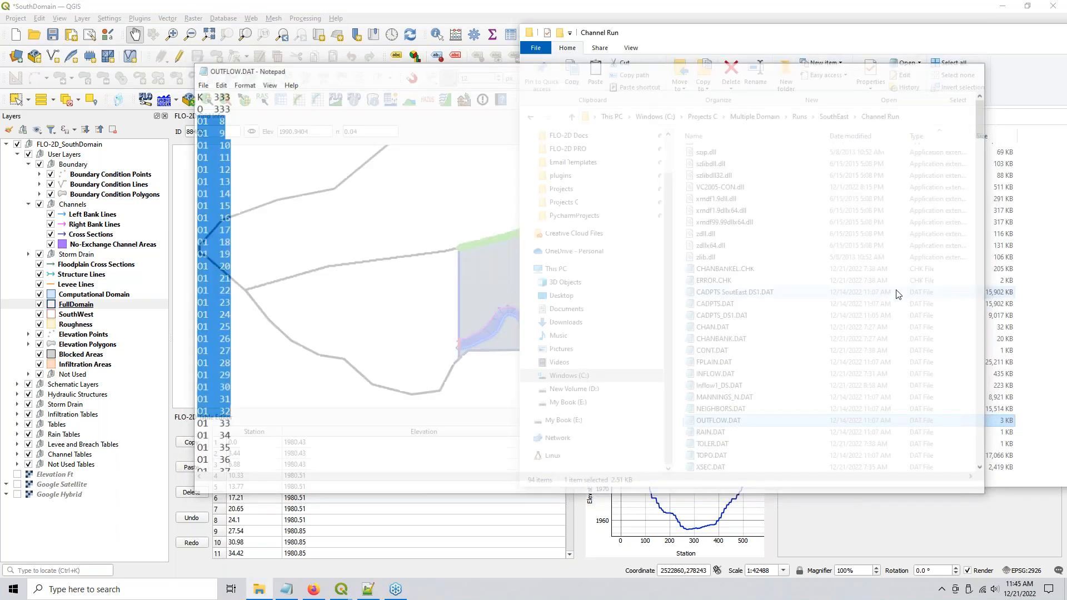
Step: Locate CADPTS_DS1.DAT and Inflow1_DS.DAT in the Channel Run folder and relate them to the downstream domain on the map
click(712, 316)
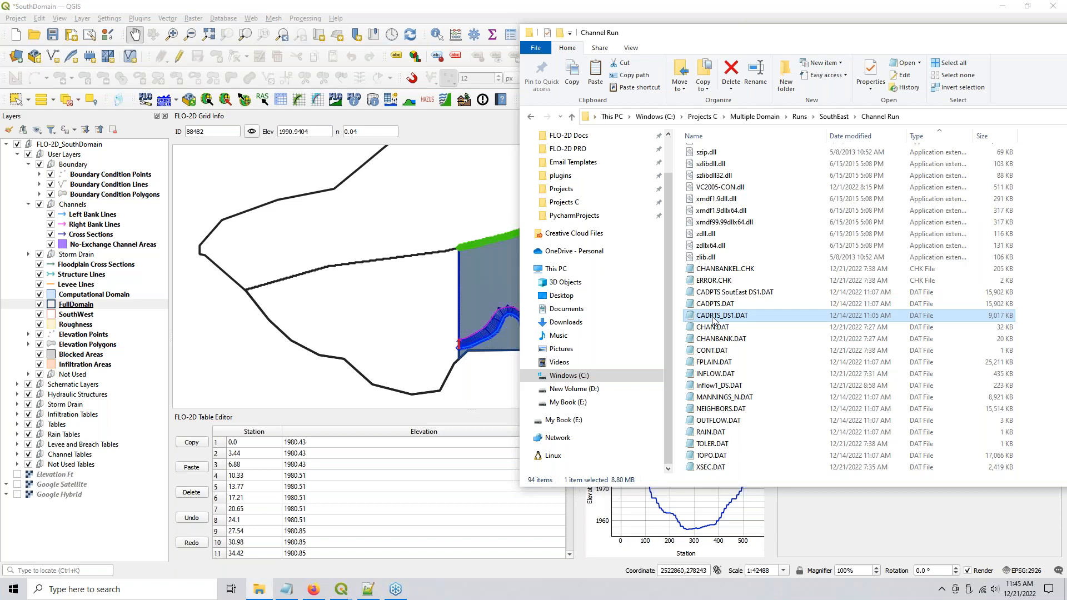
click(390, 329)
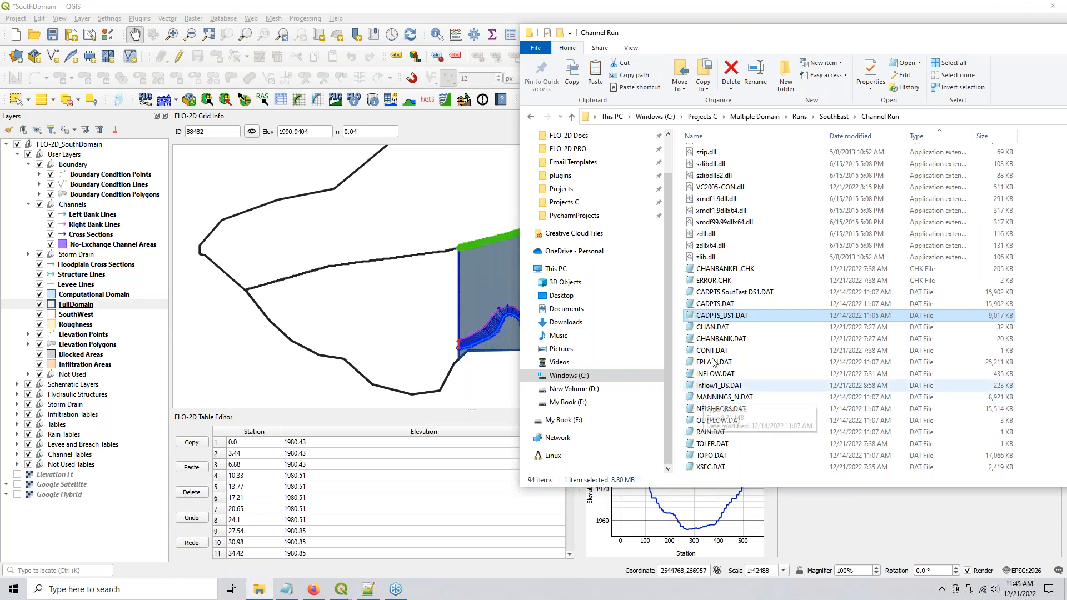
click(730, 390)
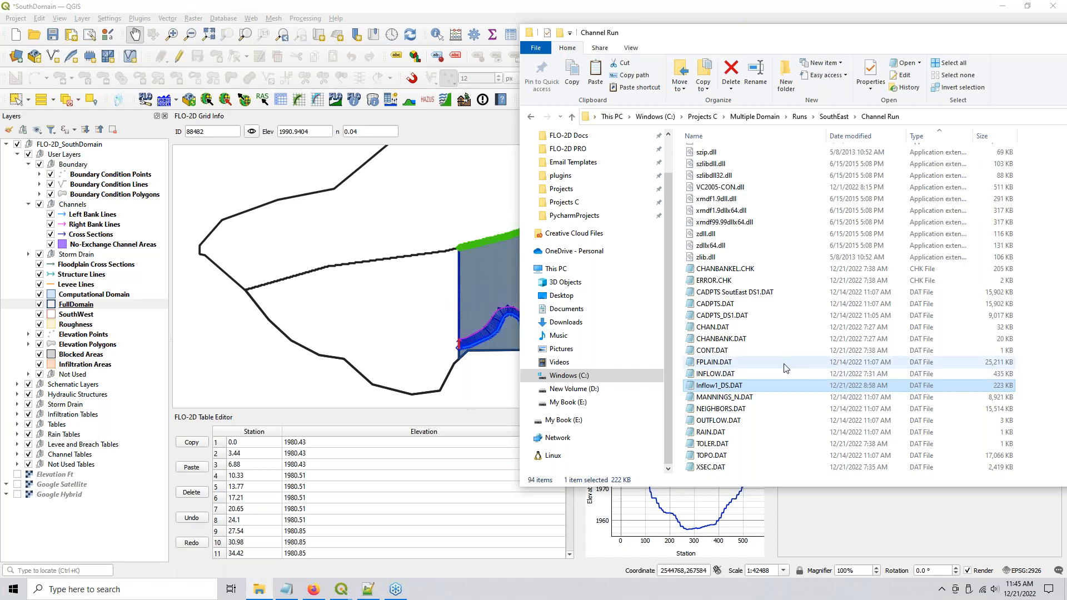
click(732, 432)
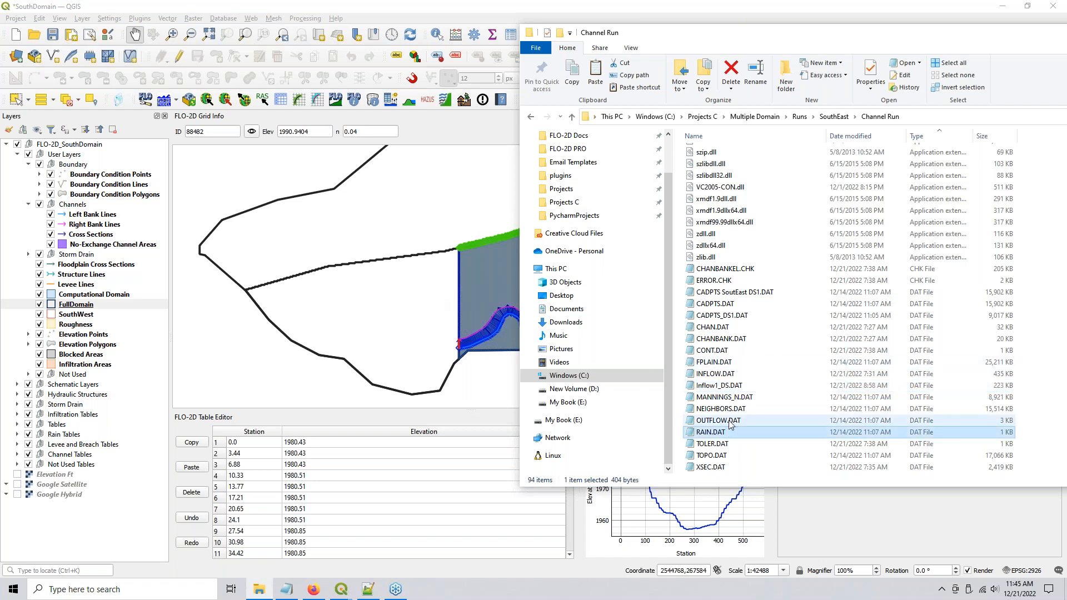
Step: Launch HYDROG.EXE from the Channel Run folder and plot the discharge hydrograph for channel node 333
scroll(723, 222, up, 5)
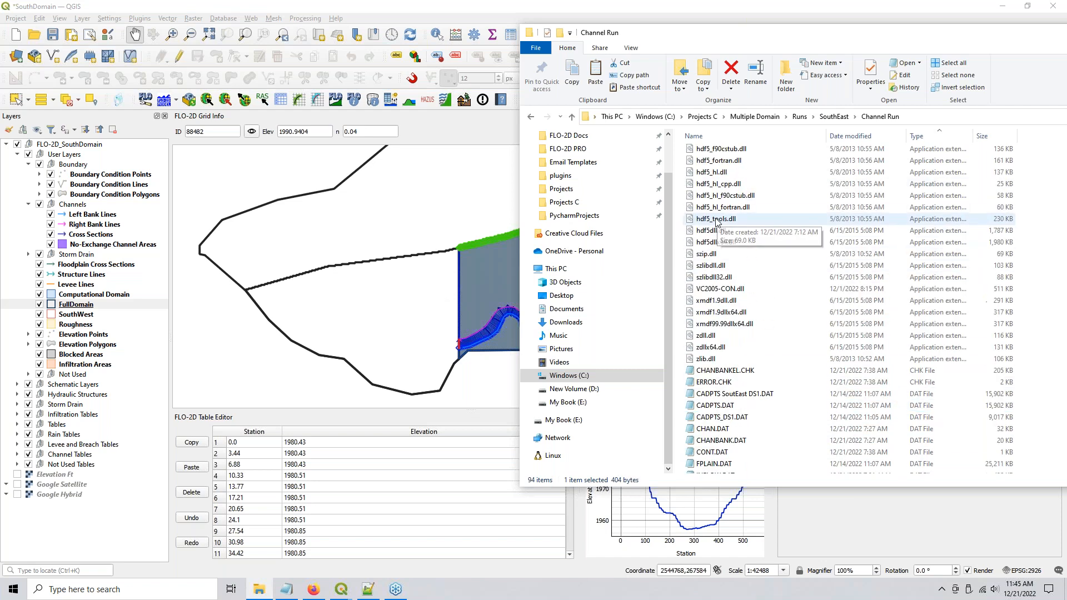
click(711, 165)
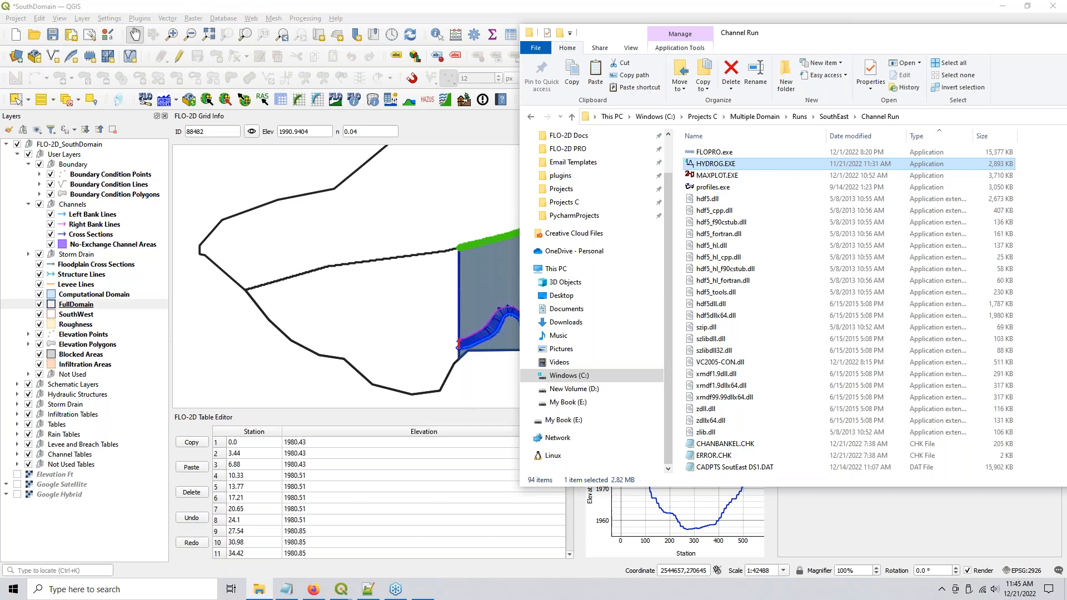
double_click(715, 164)
click(46, 82)
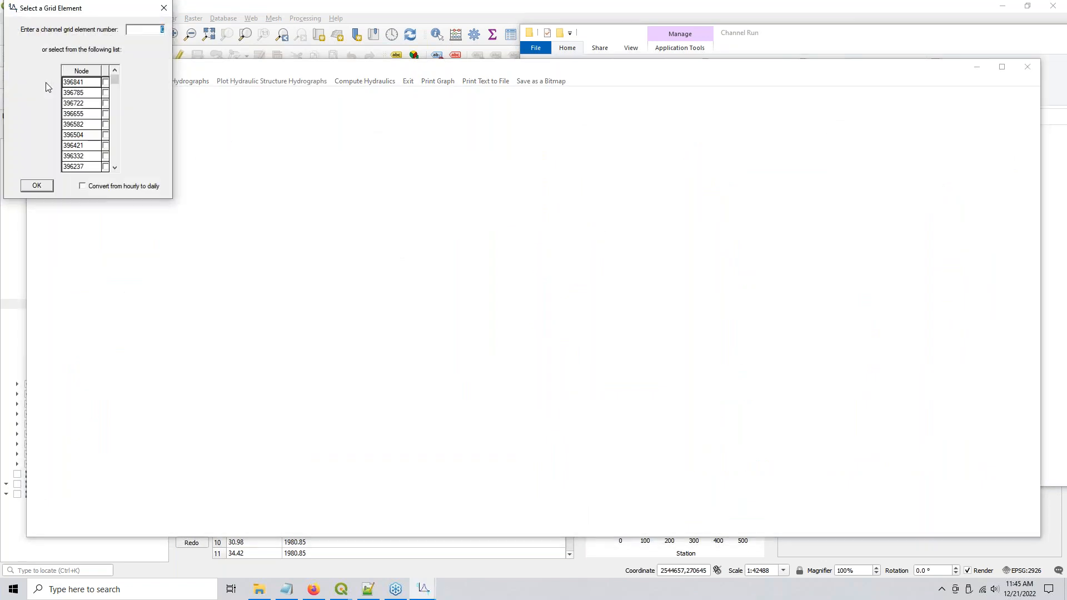
drag(115, 80, 115, 158)
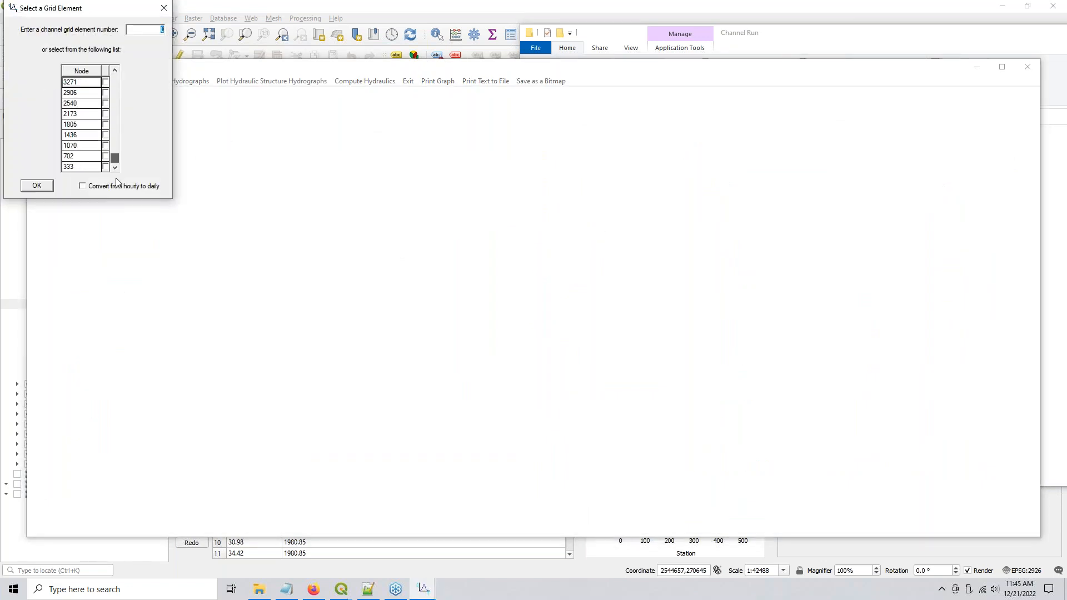
click(106, 167)
click(25, 187)
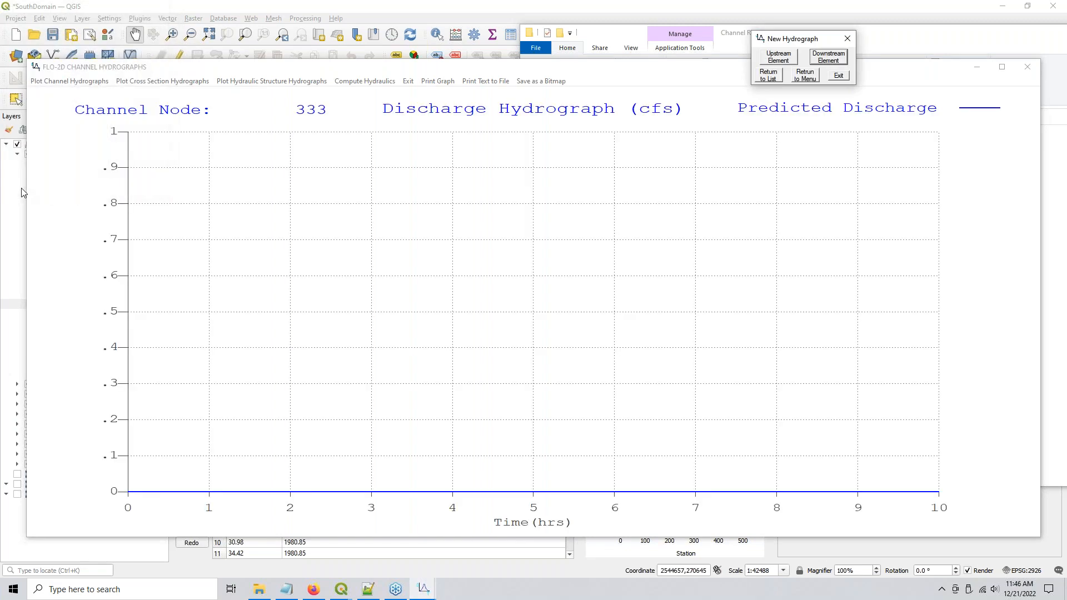
Step: Try to plot the element downstream of node 333, and plot node 333's discharge hydrograph again
click(828, 57)
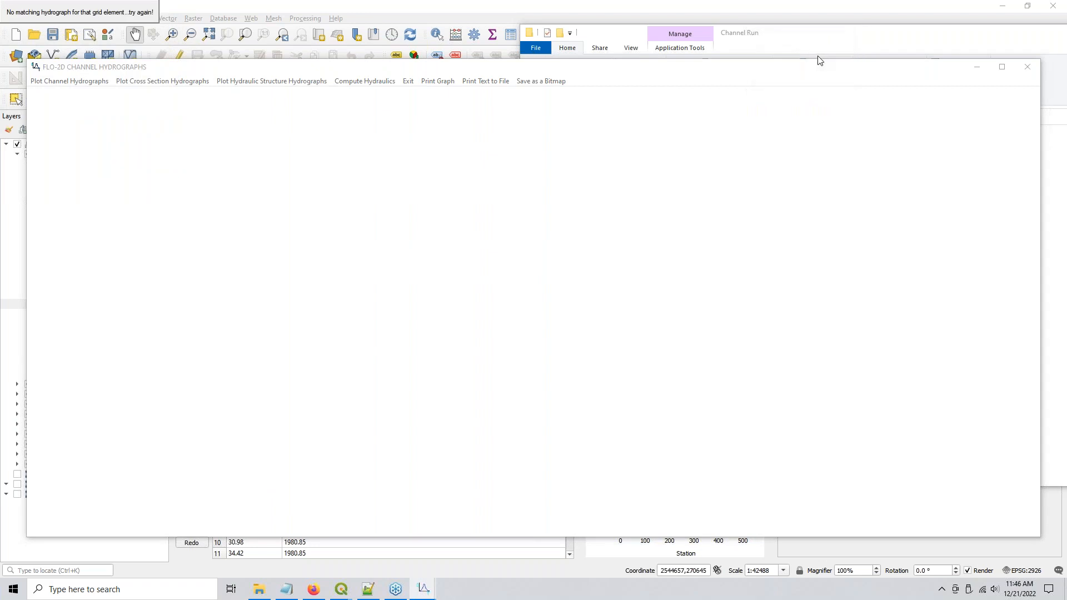
click(76, 82)
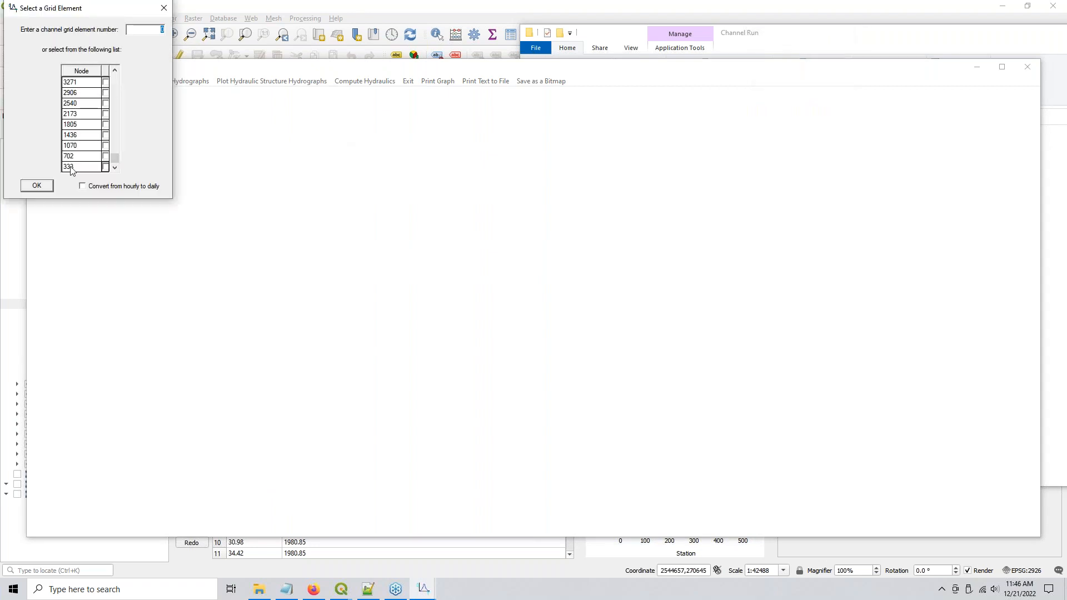
click(105, 157)
click(106, 167)
click(40, 186)
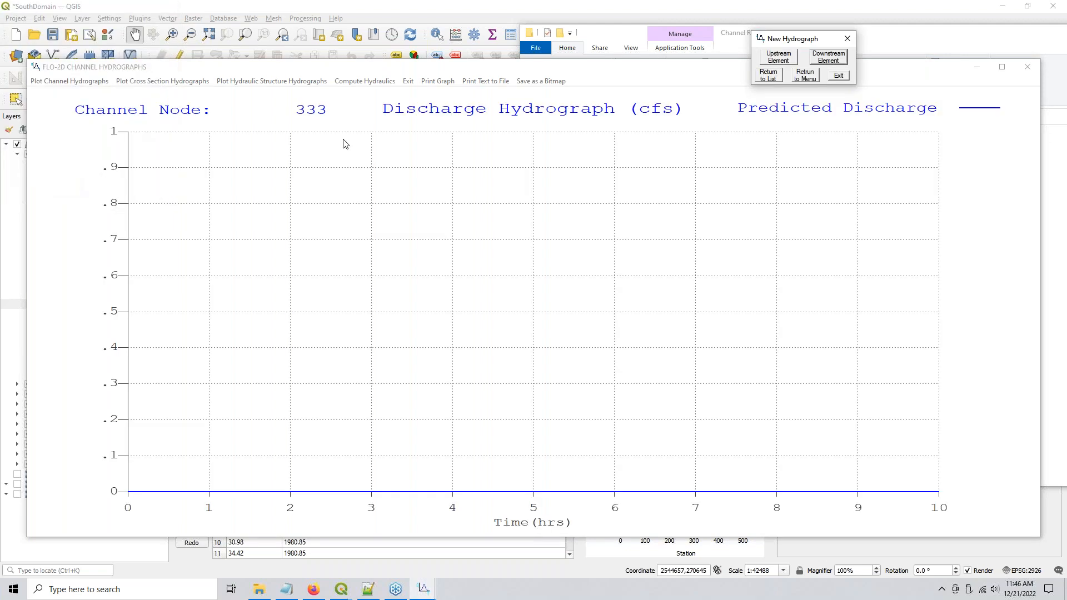
Step: Plot the discharge hydrograph of the upstream element, channel node 702, and export it to a text file
click(779, 59)
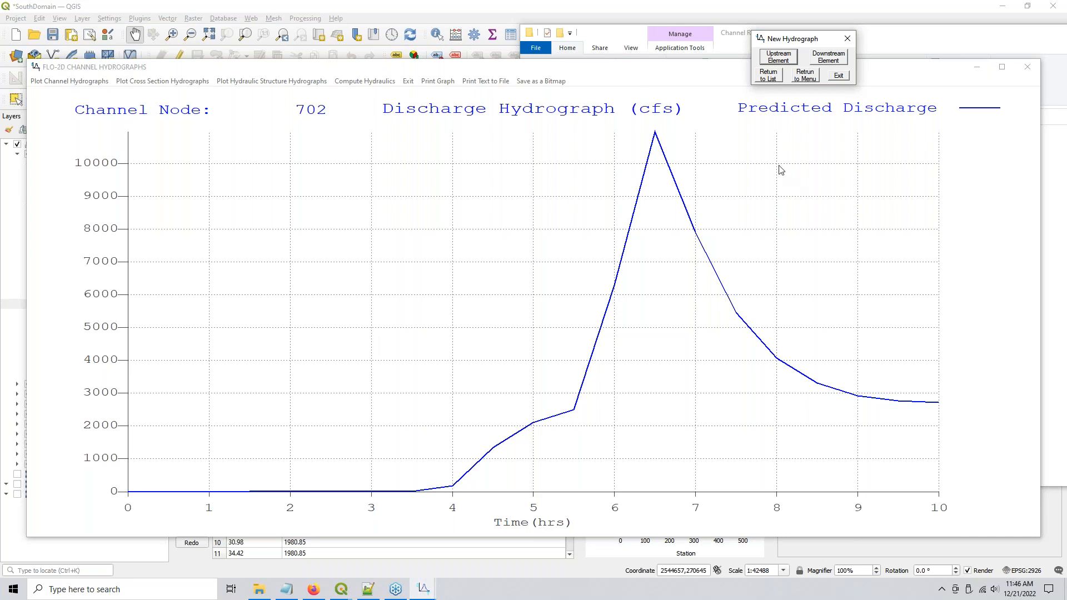
click(691, 232)
click(802, 77)
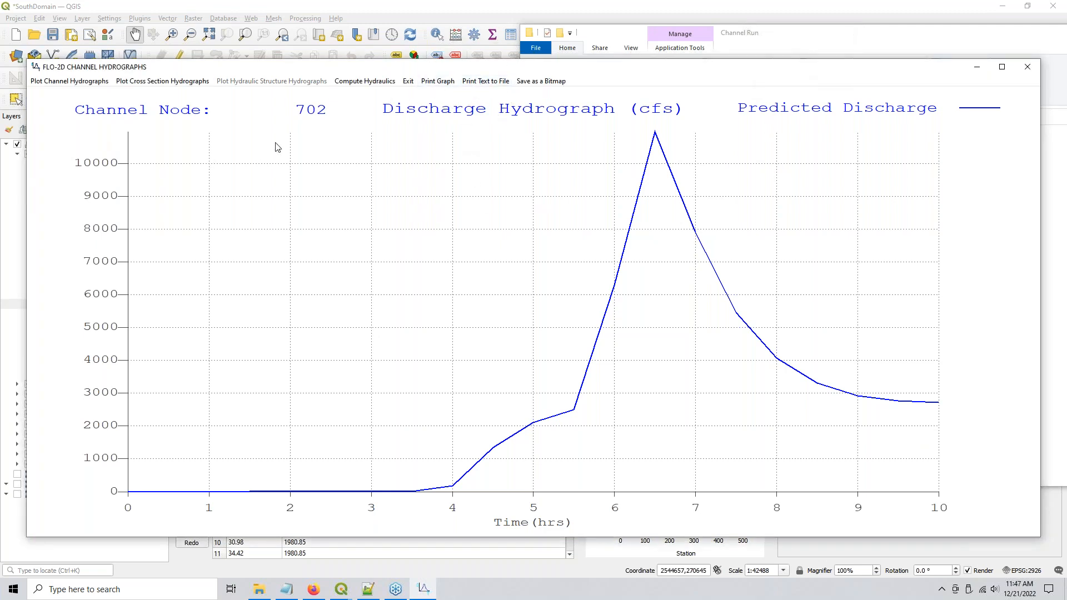
click(476, 83)
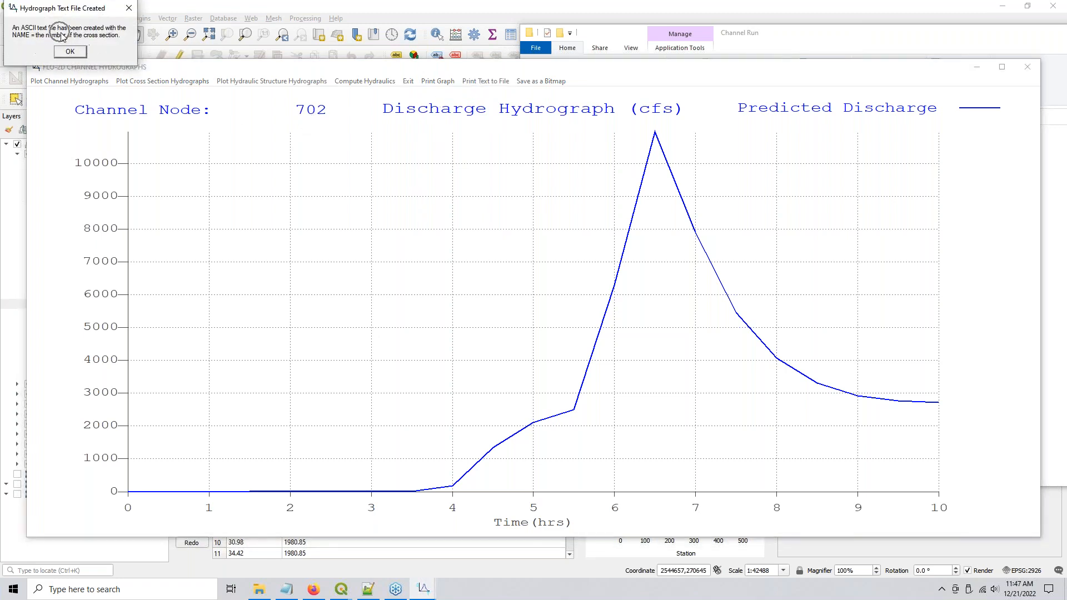
Step: Close the channel hydrograph program, find the exported 702 file in the Channel Run folder and open it in Notepad++
click(70, 52)
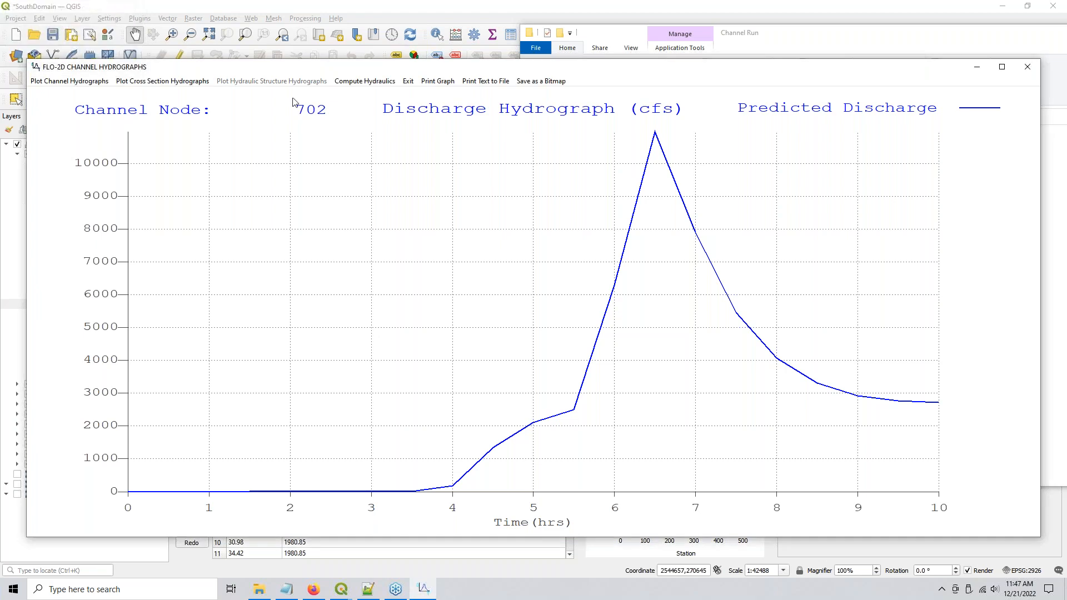
click(1034, 66)
click(747, 246)
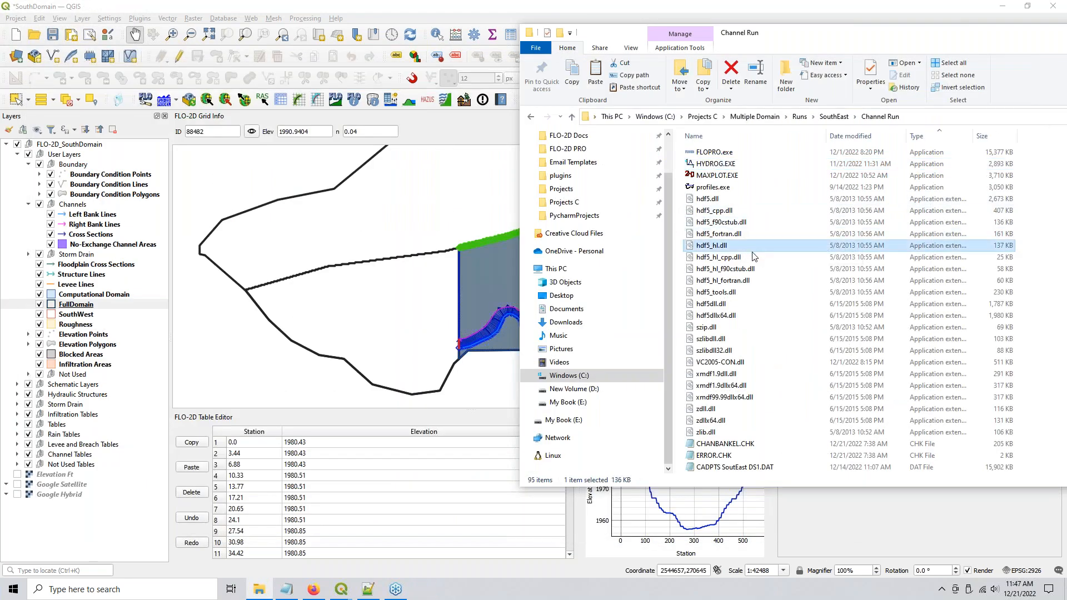
scroll(722, 311, down, 8)
click(709, 374)
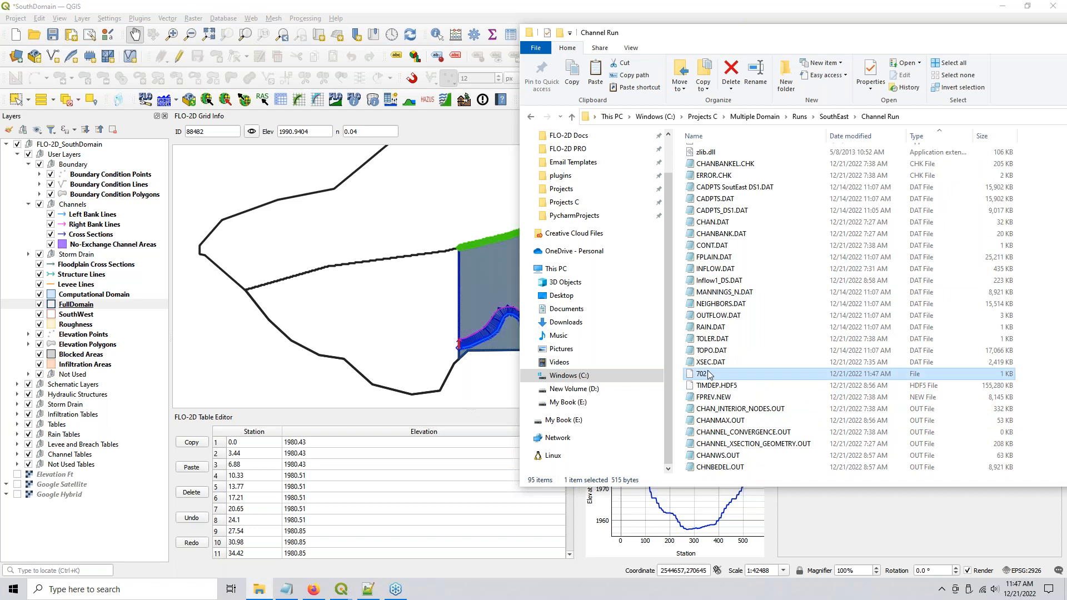
click(368, 590)
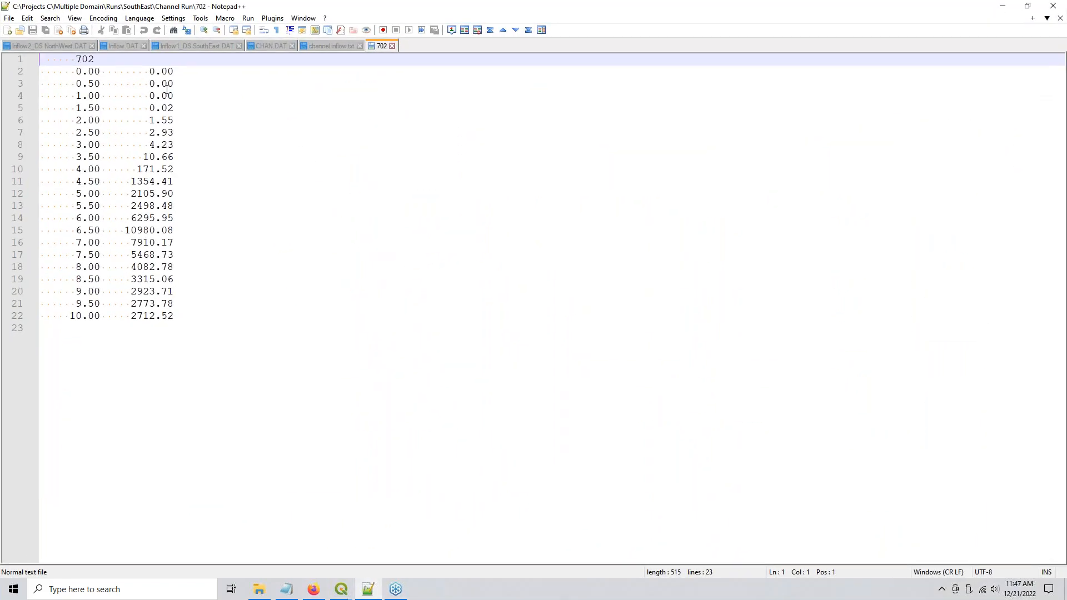
Step: Add an H at the start of every time and discharge row in the 702 file, lines 2 to 22
drag(41, 70, 213, 341)
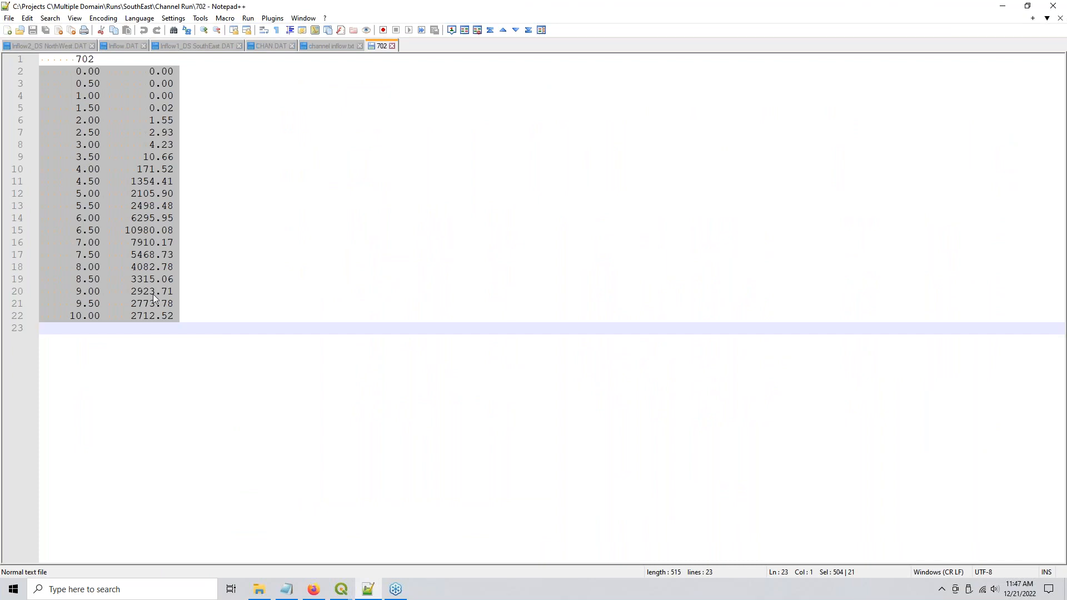
click(274, 437)
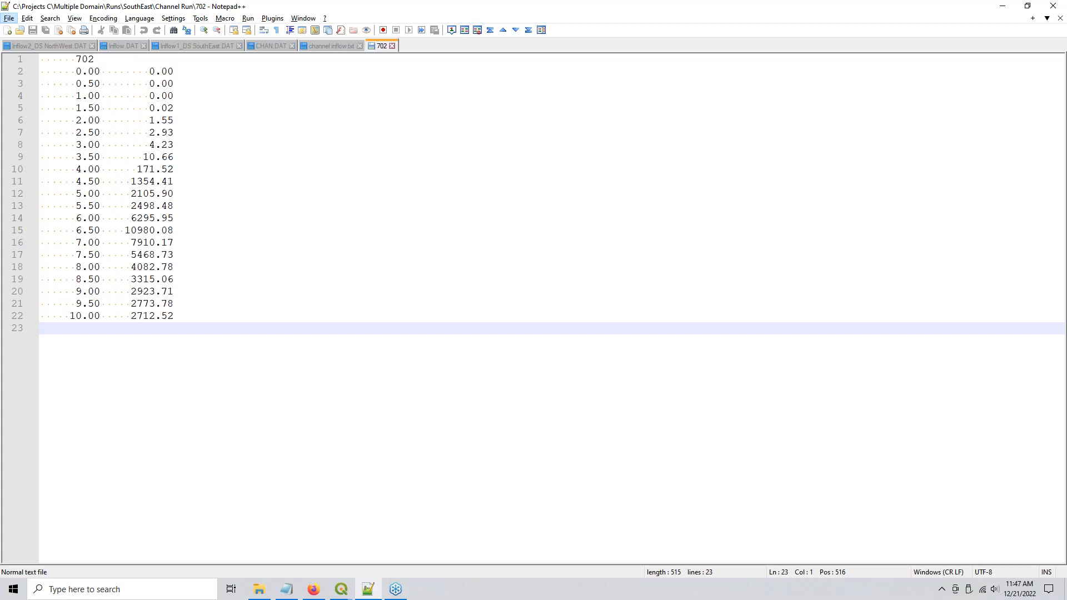
alt+drag(41, 71, 40, 315)
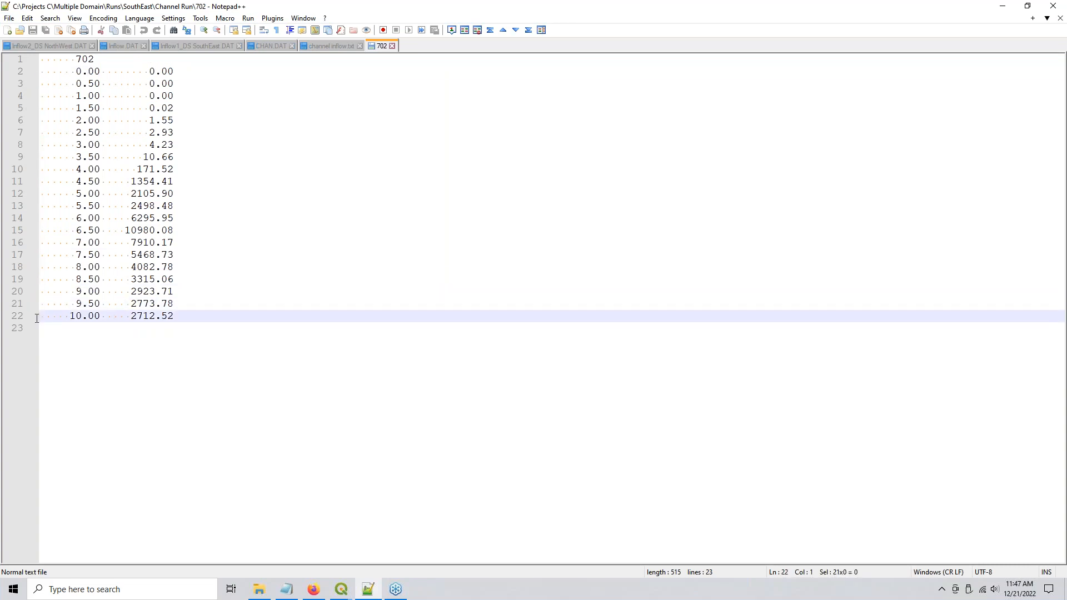
text(H)
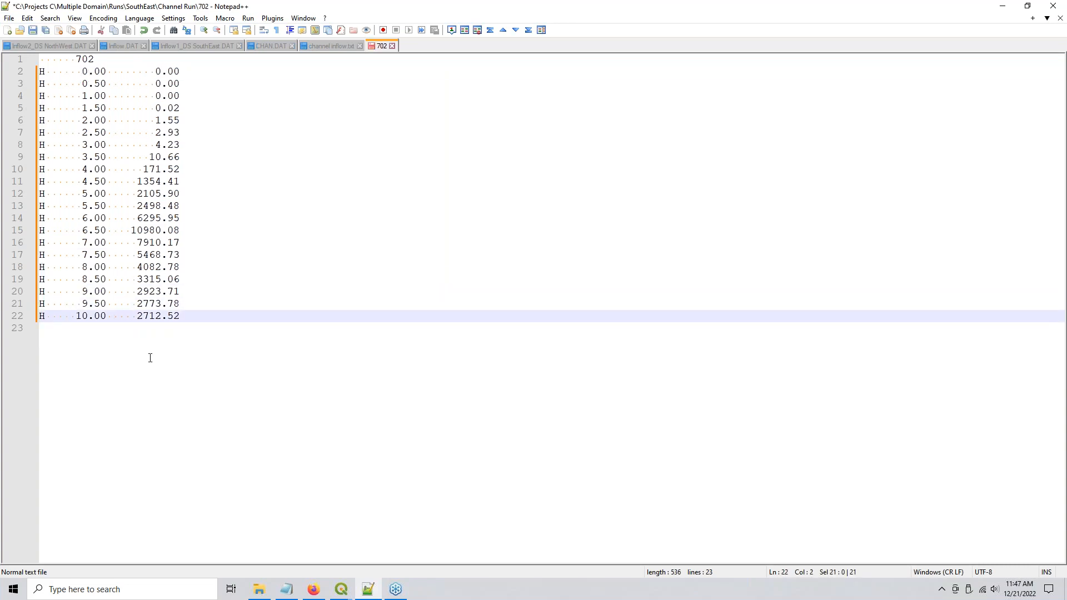
click(149, 354)
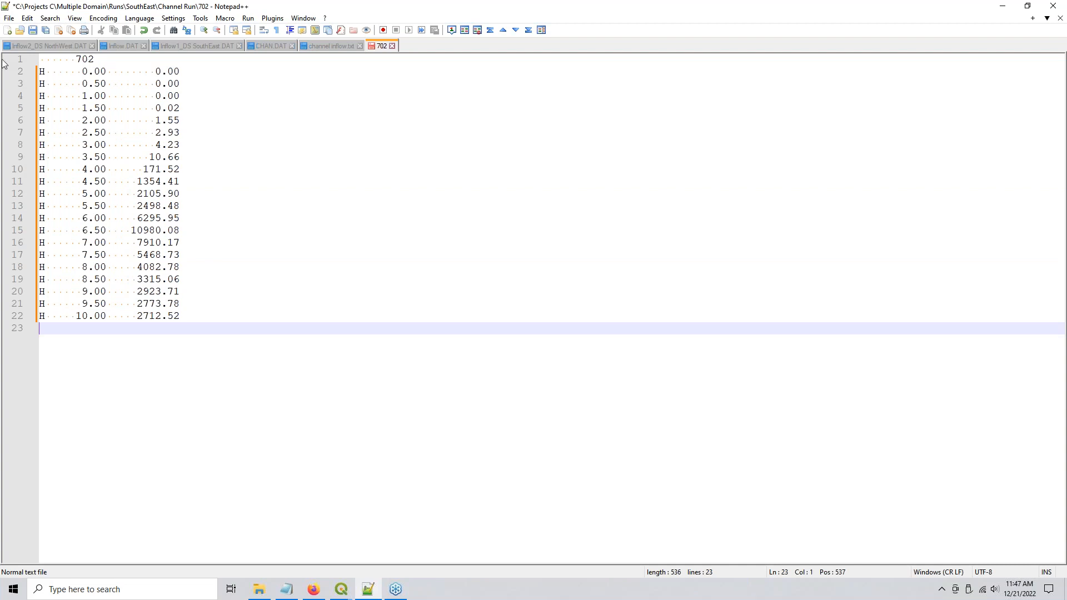
Step: Check the node number heading the 702 file and look up the first channel element in the SouthWest CHAN.DAT
double_click(84, 60)
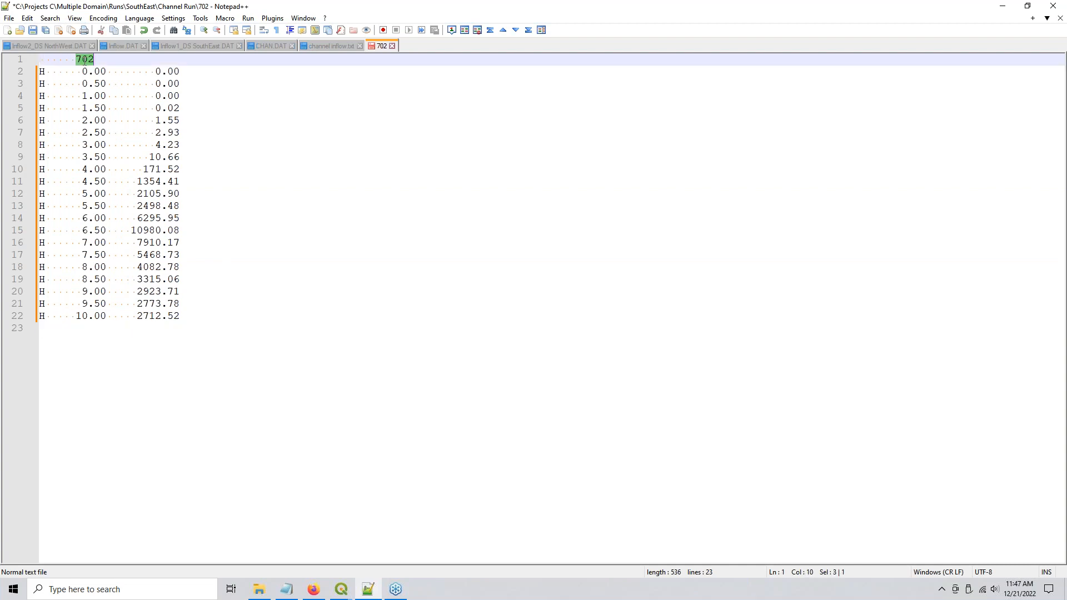
key(ctrl+c)
click(64, 59)
click(104, 60)
double_click(85, 60)
click(265, 46)
click(135, 10)
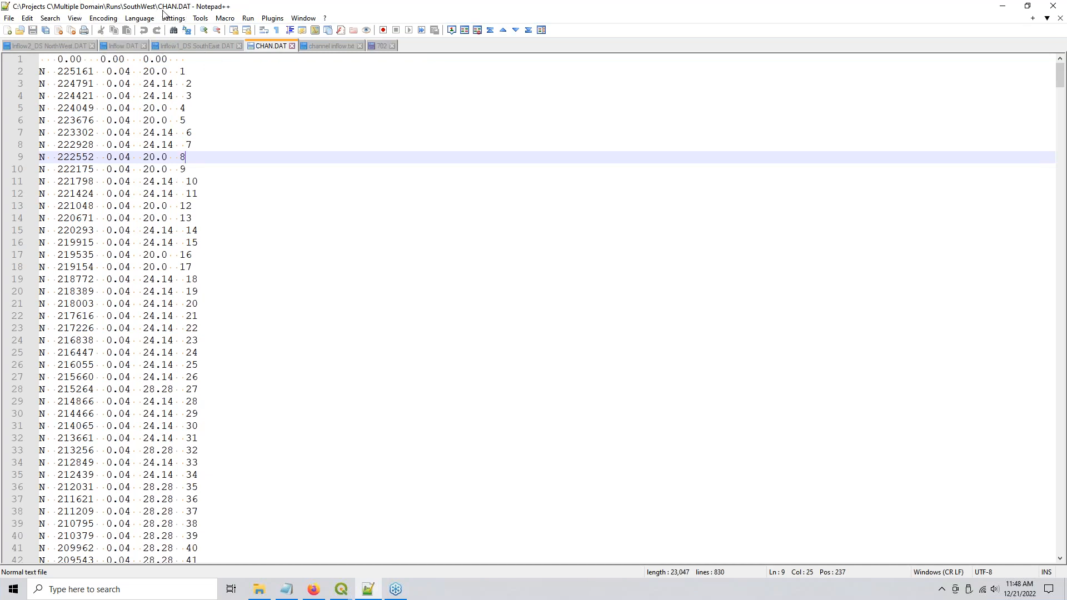
double_click(72, 72)
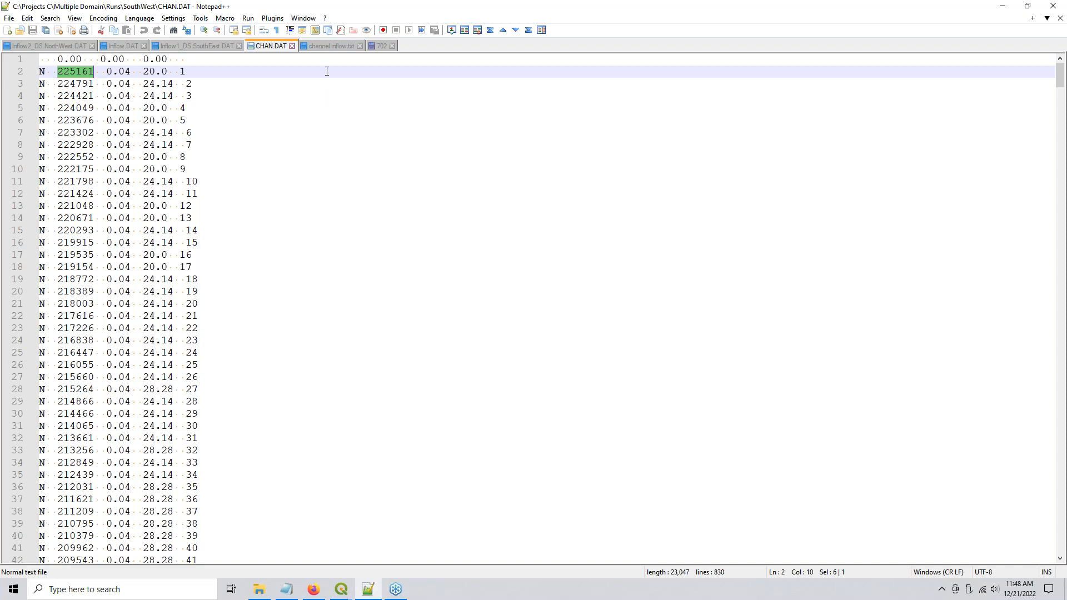
Step: Replace the node number on the first line of the 702 file with the channel inflow header C, 0, 225161
click(383, 46)
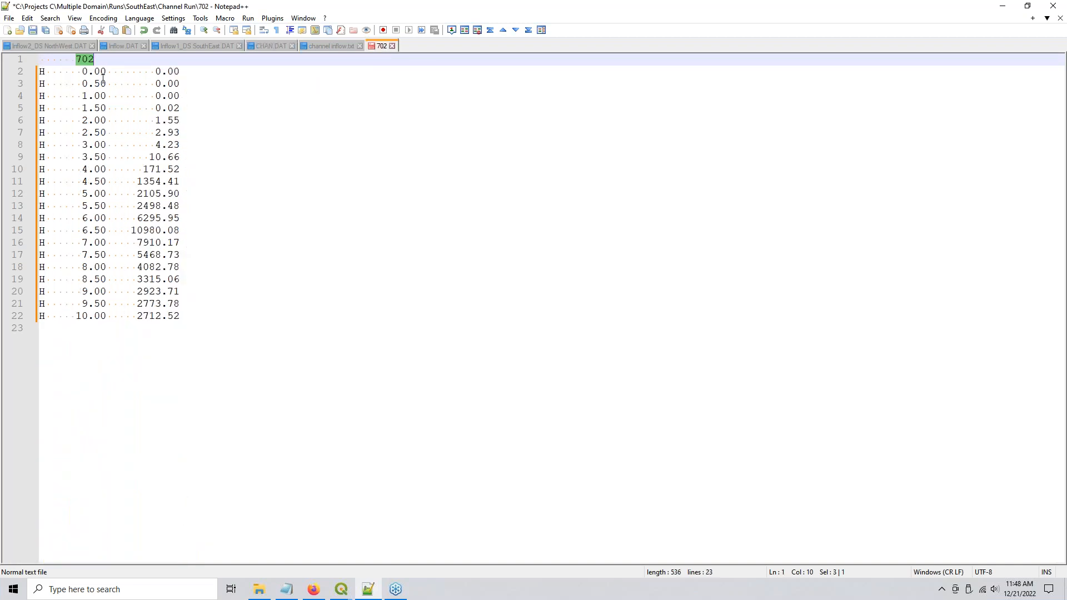
key(BackSpace)
key(BackSpace)
key(BackSpace)
key(BackSpace)
text(C   0)
text(225161)
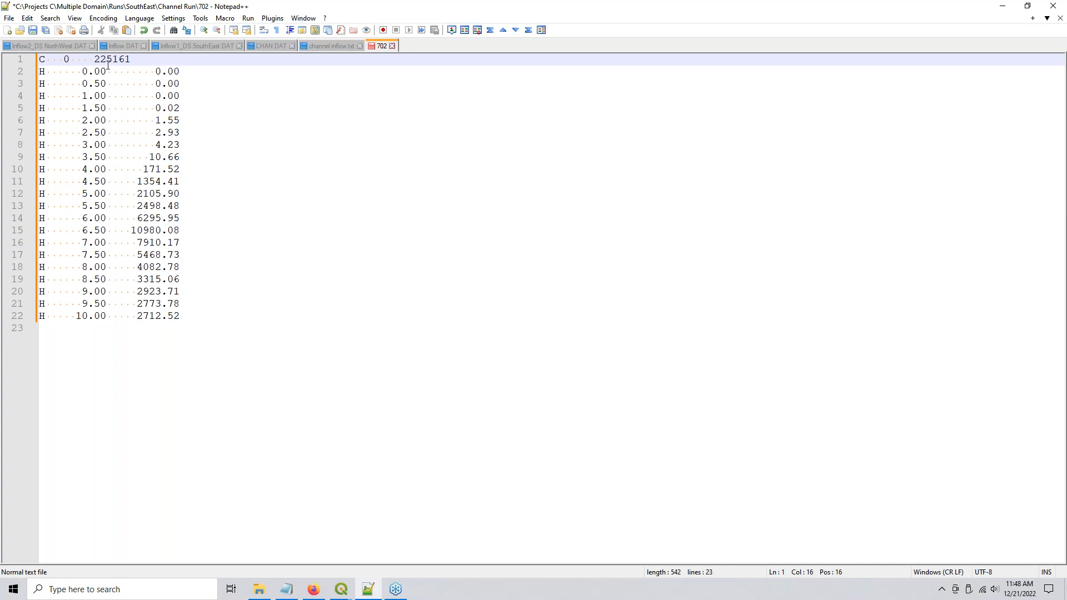
Step: Review the element number and C code in the 702 header, and compare the file with channel inflow.txt
double_click(110, 59)
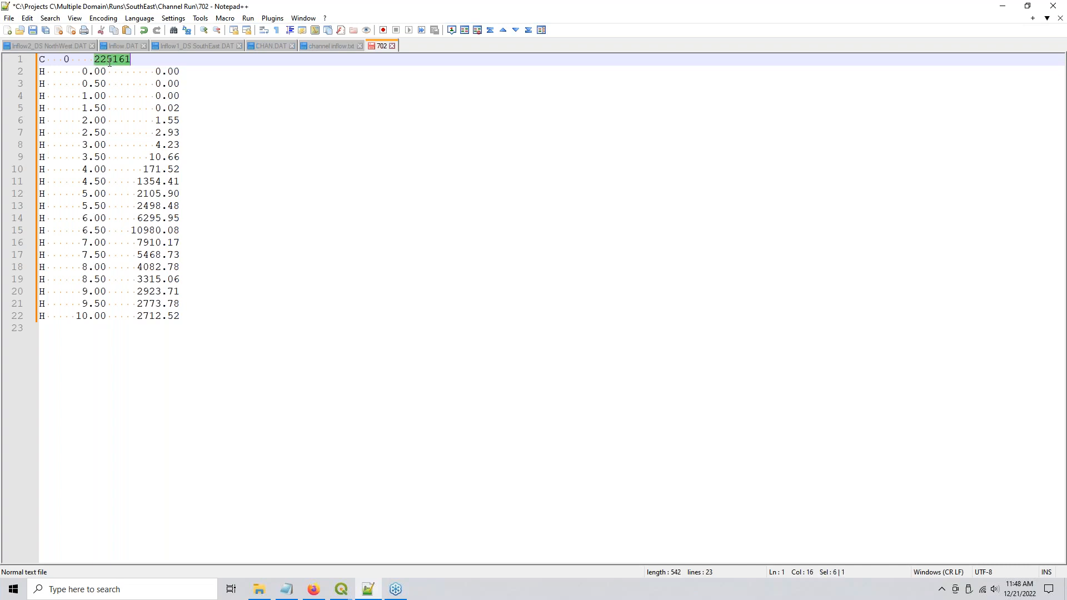
double_click(46, 60)
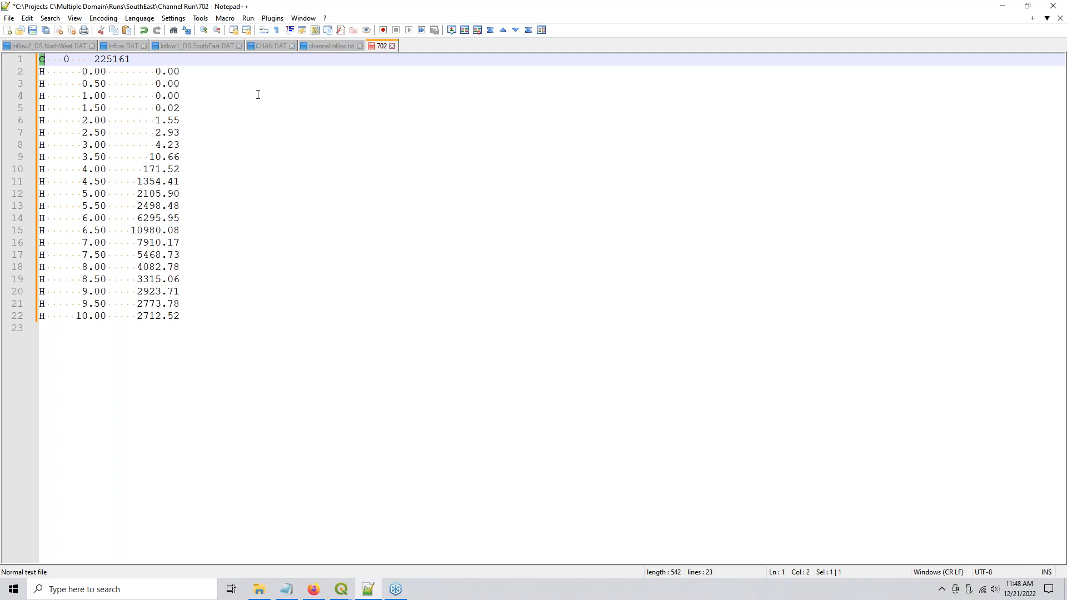
click(341, 46)
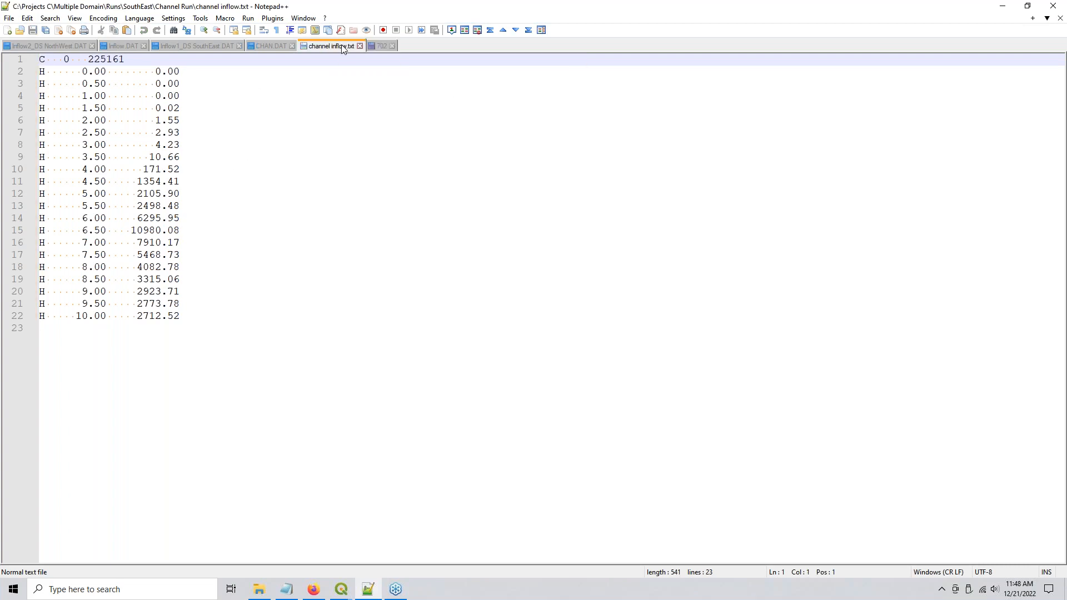
click(376, 46)
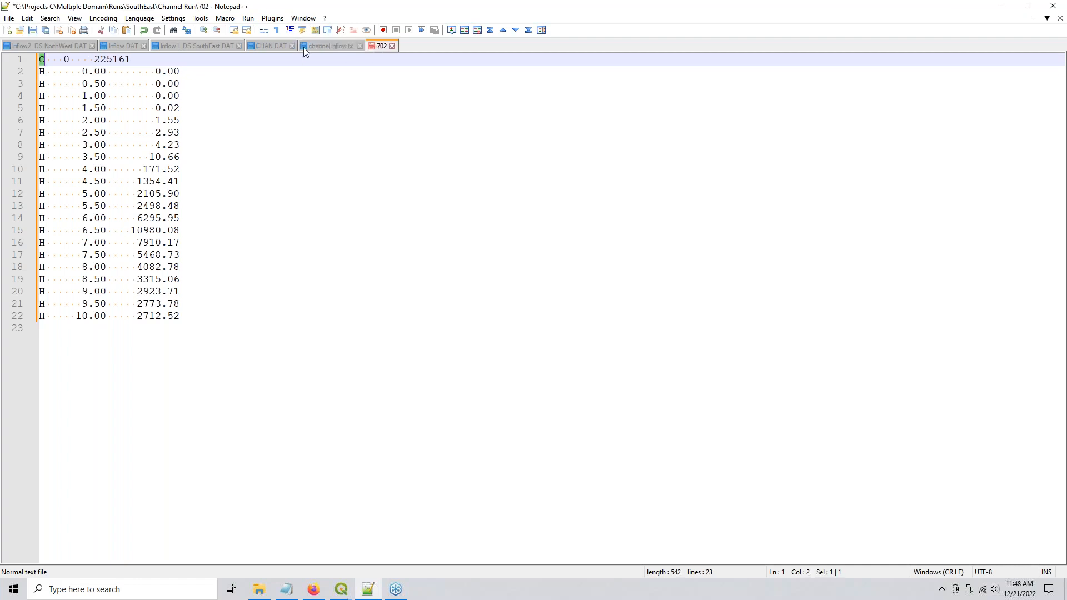
click(306, 47)
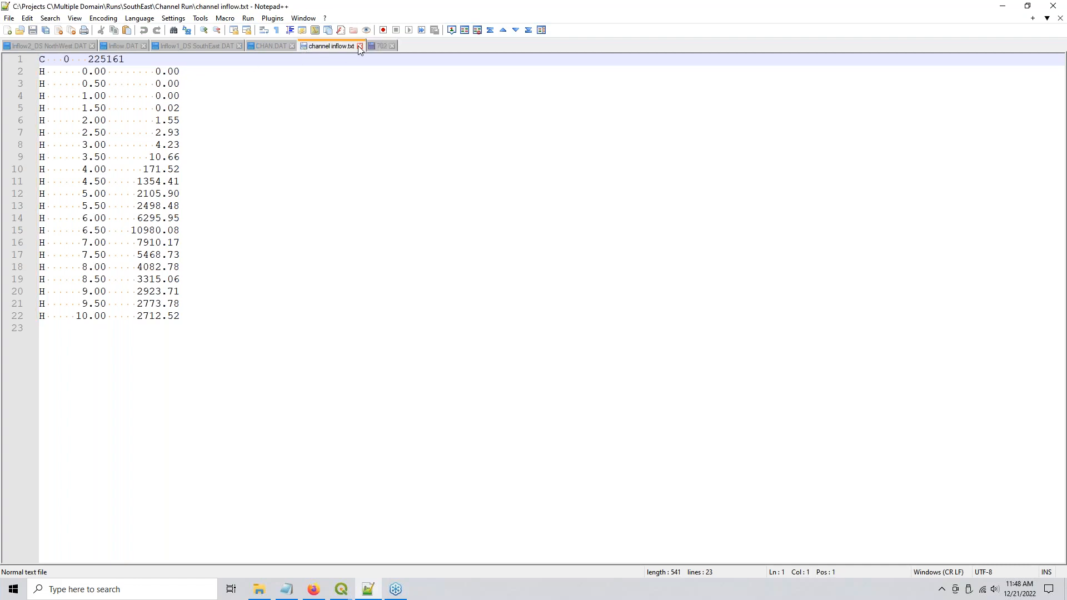
click(374, 46)
click(342, 46)
click(376, 46)
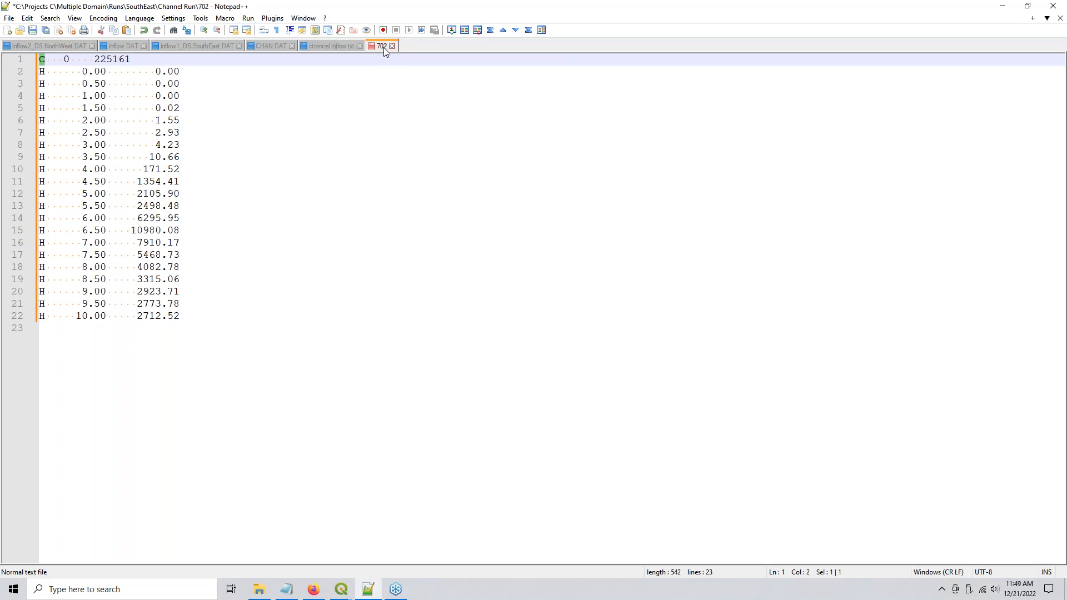
click(318, 45)
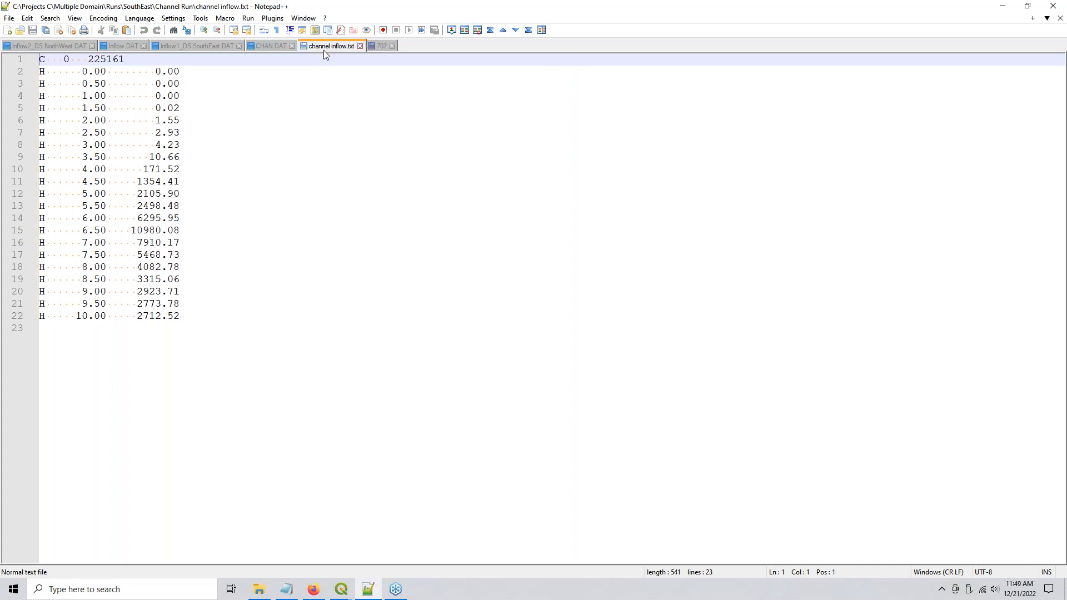
Step: Examine the first lines of Inflow1_DS SouthEast.DAT and compare them with the first line of the combined Inflow.DAT
click(70, 45)
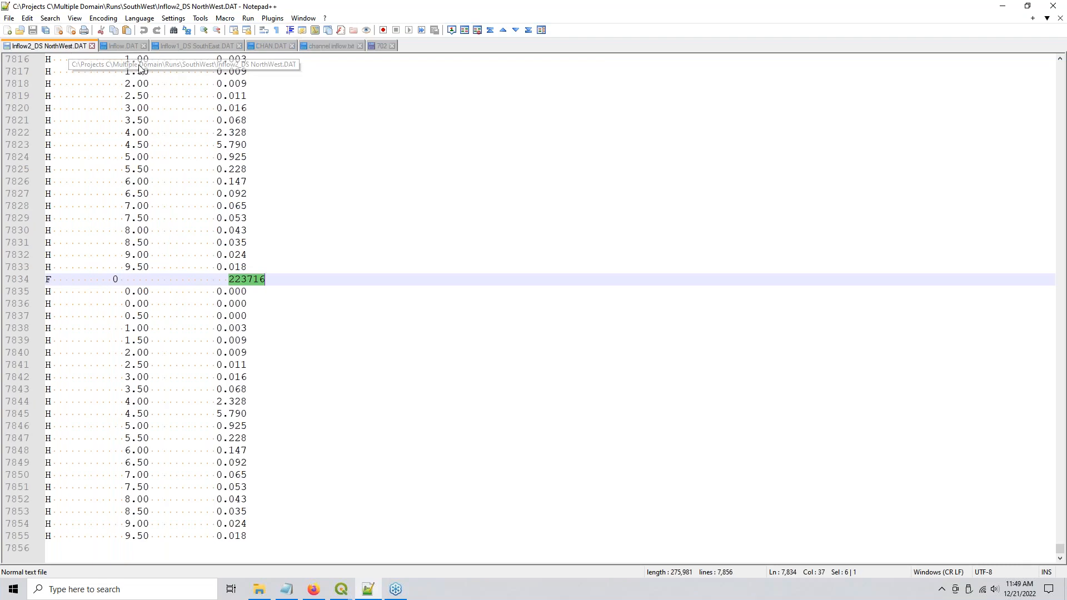
click(192, 45)
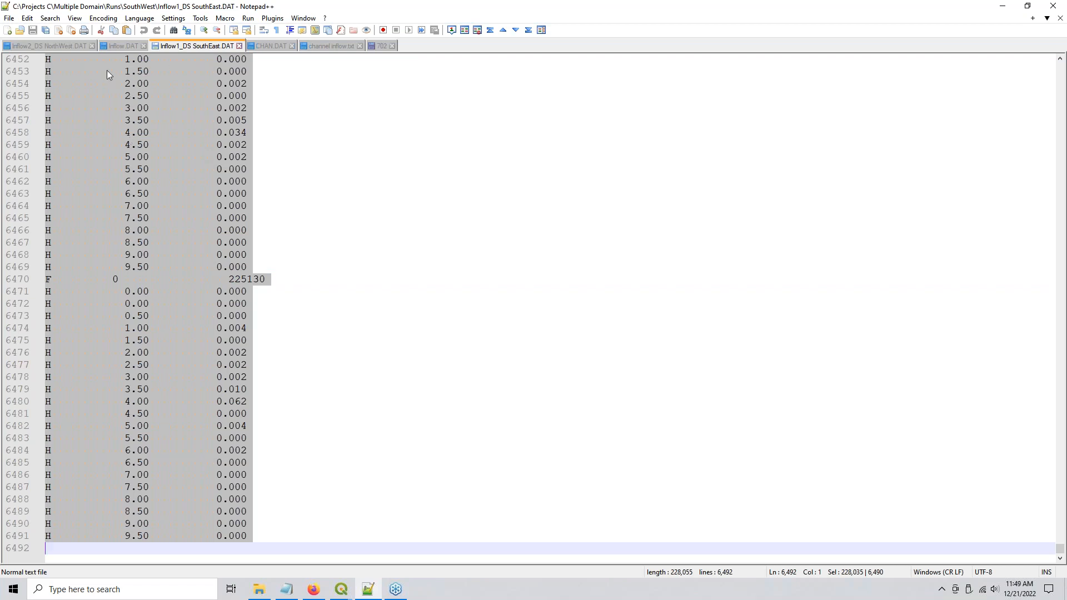
scroll(108, 75, up, 7)
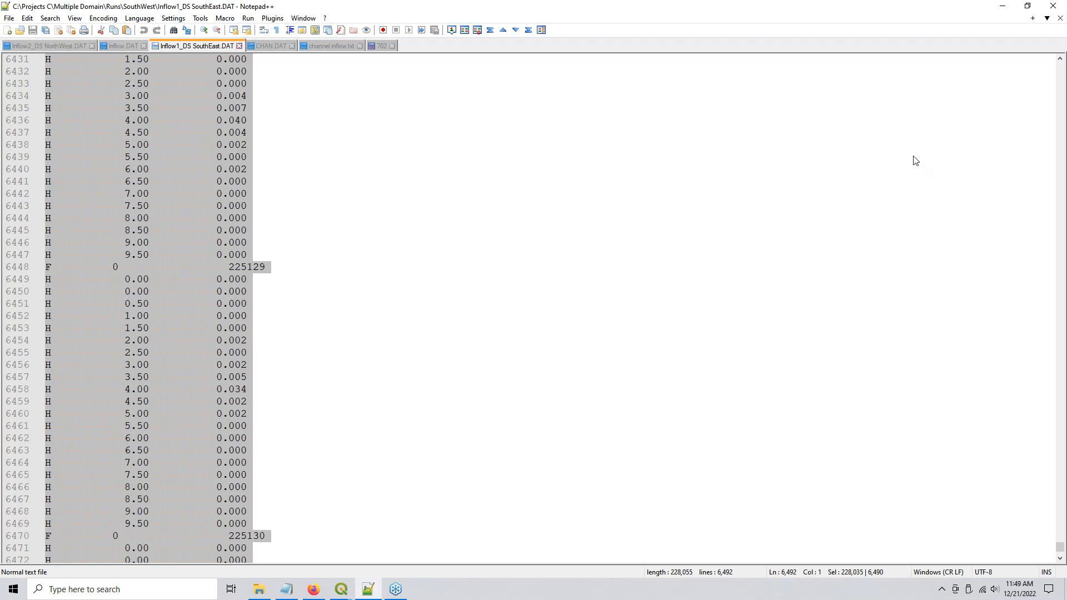
drag(1059, 549, 1059, 61)
drag(150, 59, 50, 59)
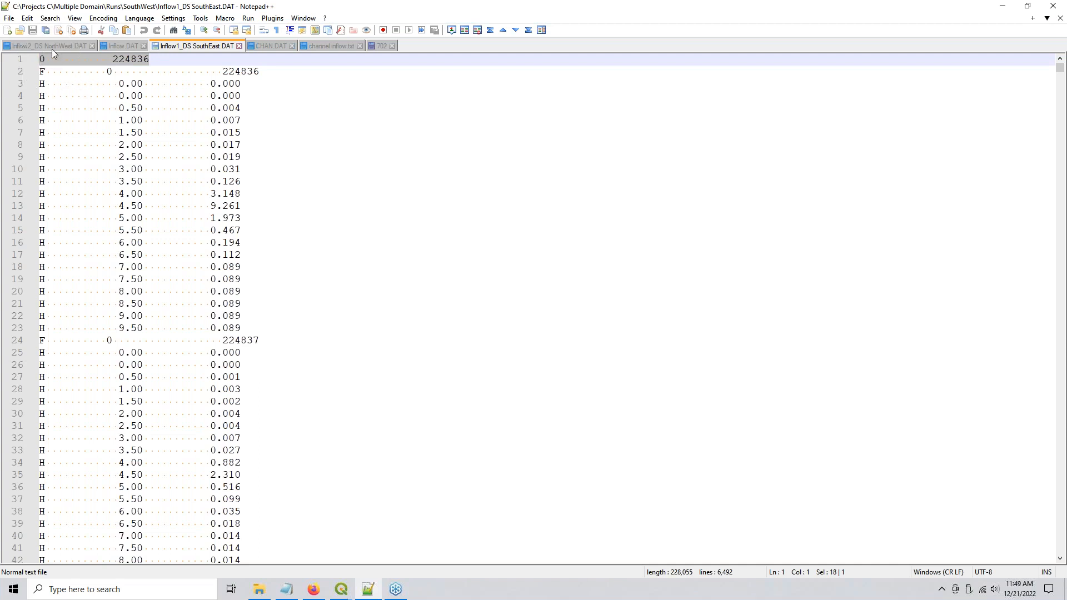
click(135, 47)
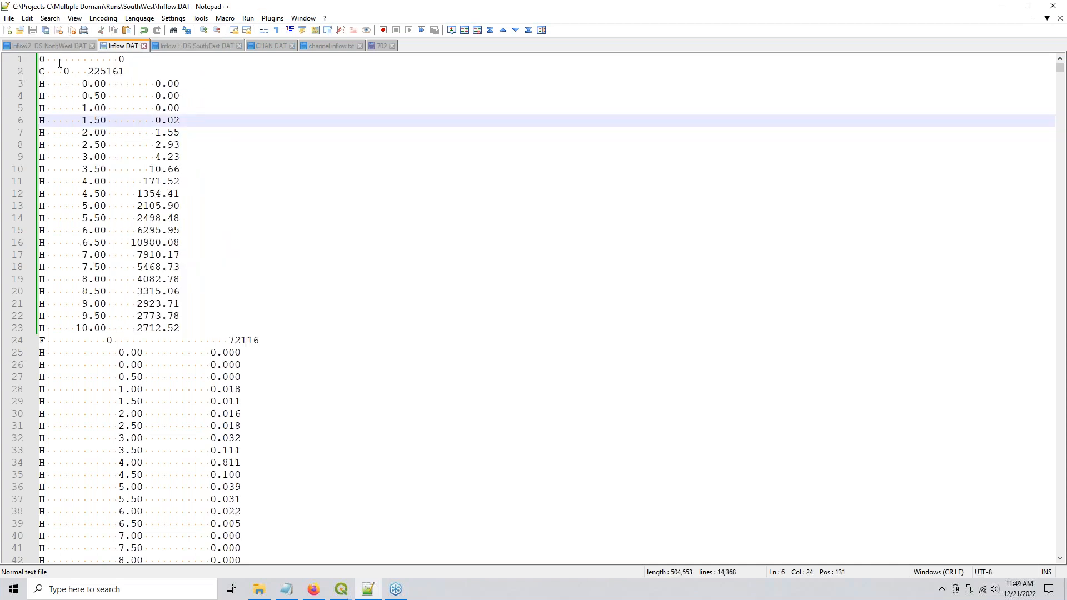
drag(144, 60, 40, 60)
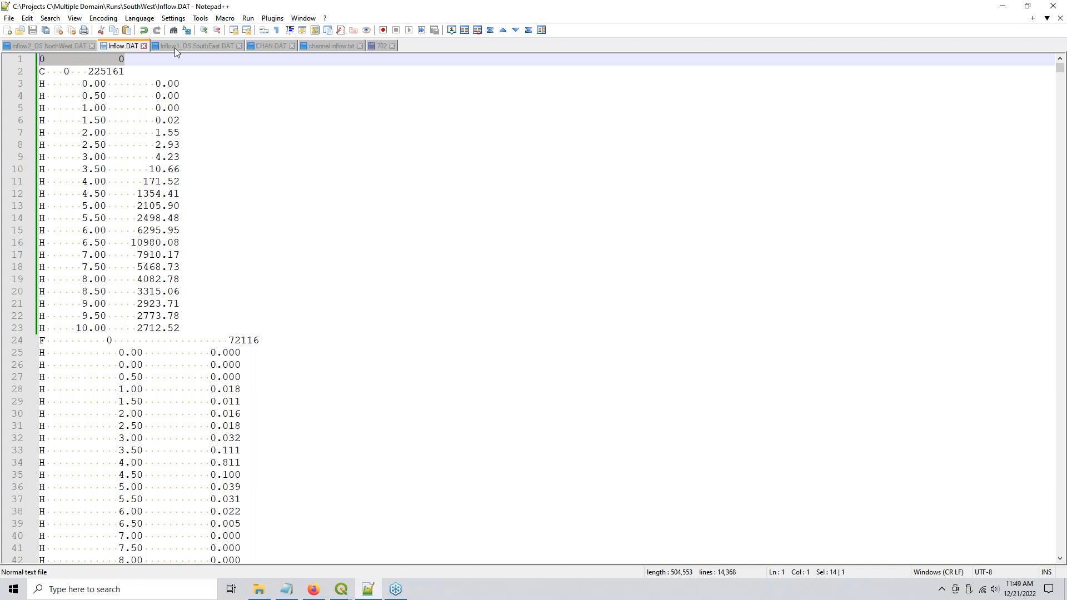
click(197, 46)
double_click(136, 58)
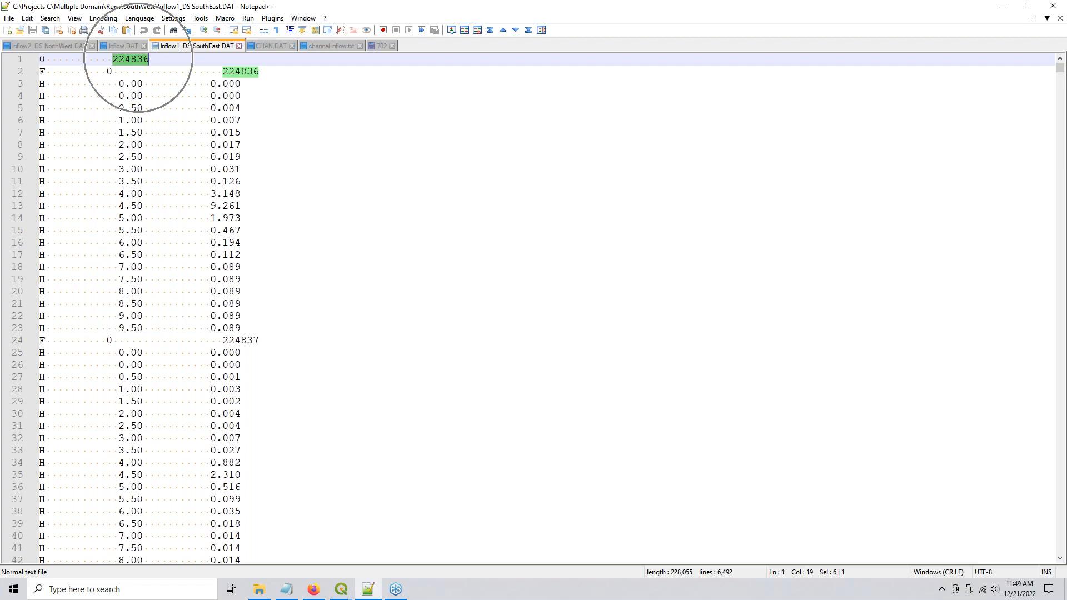
click(129, 46)
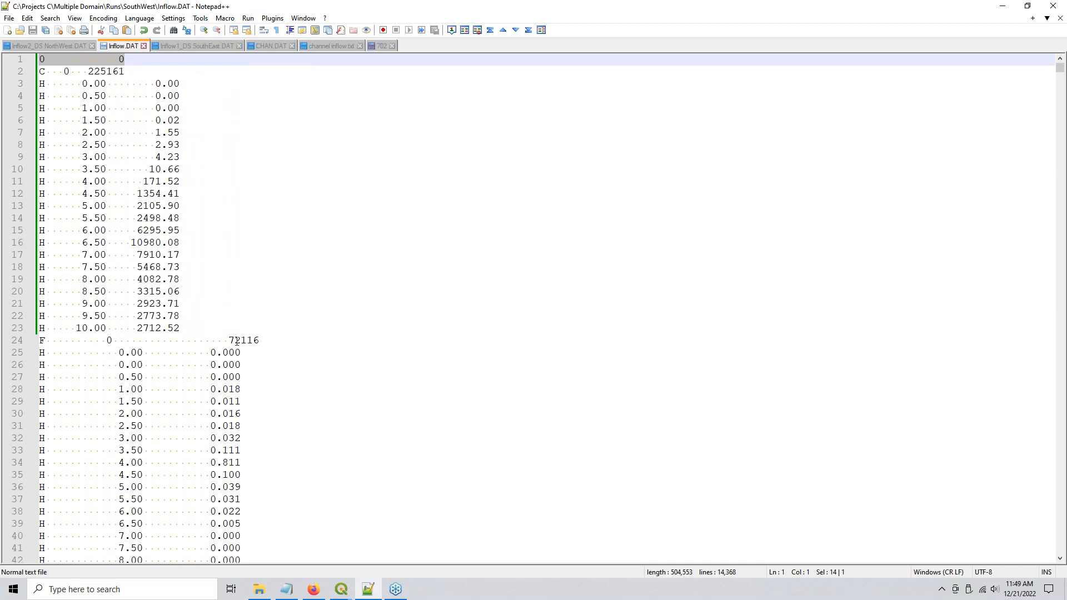
Step: Examine the header line and first floodplain inflow element at the beginning of Inflow2_DS NorthWest.DAT
click(45, 45)
scroll(566, 212, up, 5)
click(862, 253)
key(ctrl+Home)
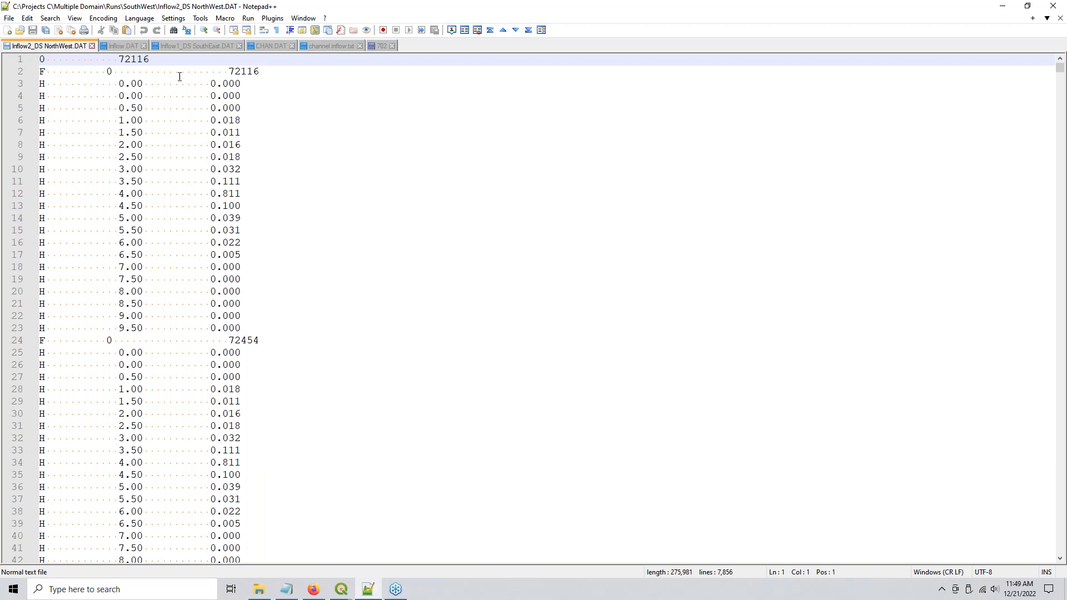
double_click(244, 71)
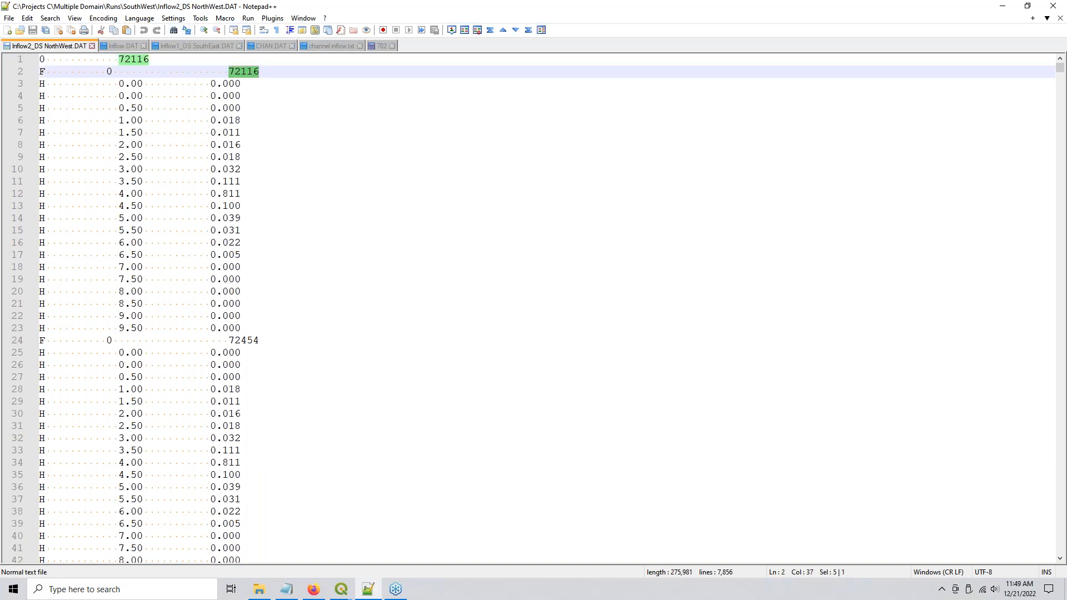
Step: Review the channel hydrograph block in the combined Inflow.DAT and the first floodplain inflow line that follows it
click(122, 44)
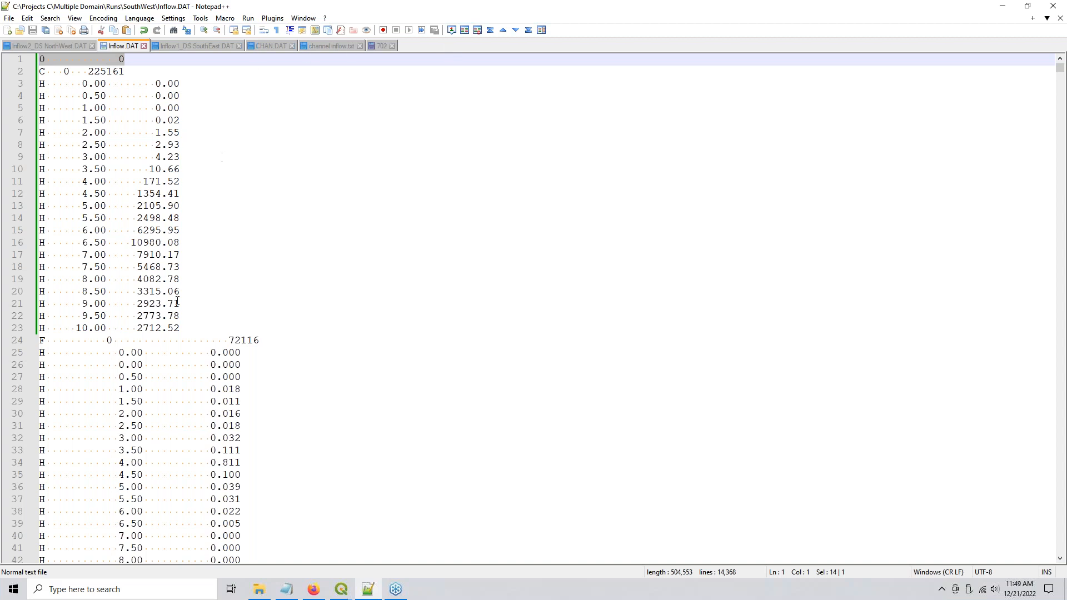
drag(187, 328, 40, 72)
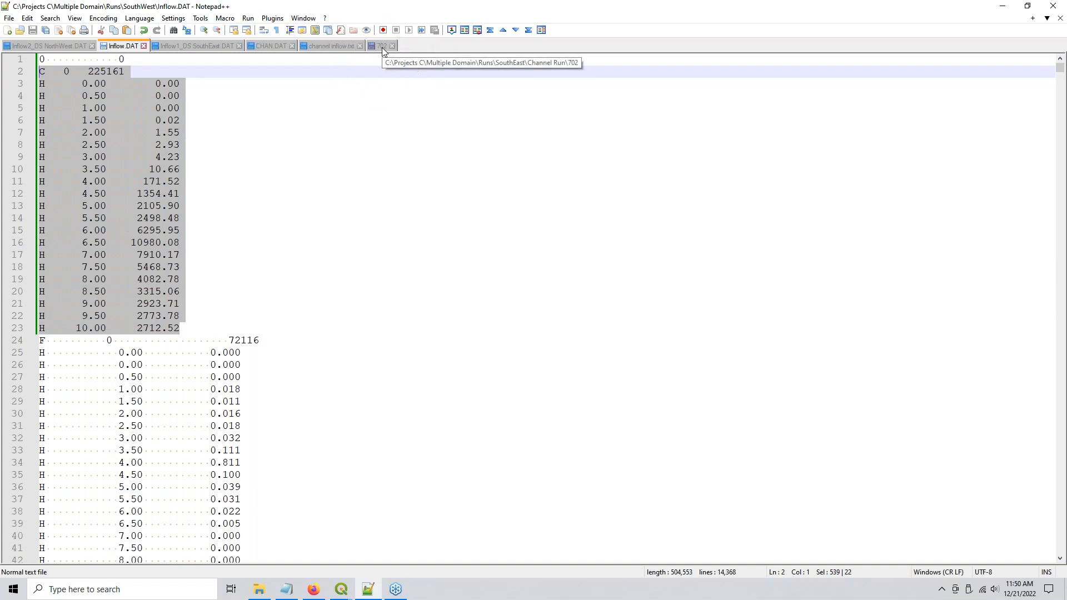
click(66, 341)
drag(40, 341, 317, 343)
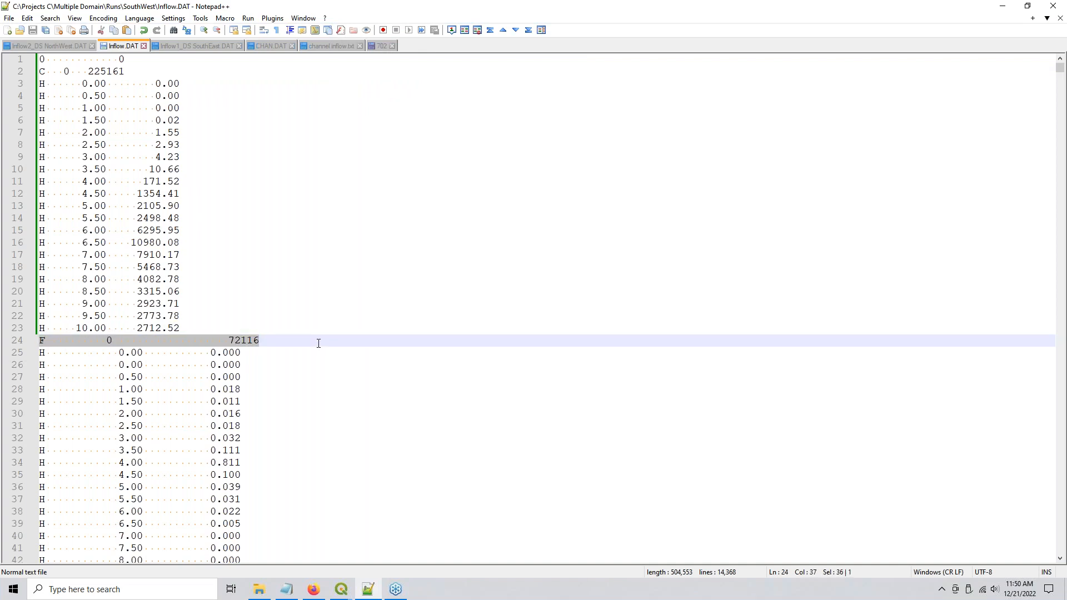
key(ctrl)
key(ctrl)
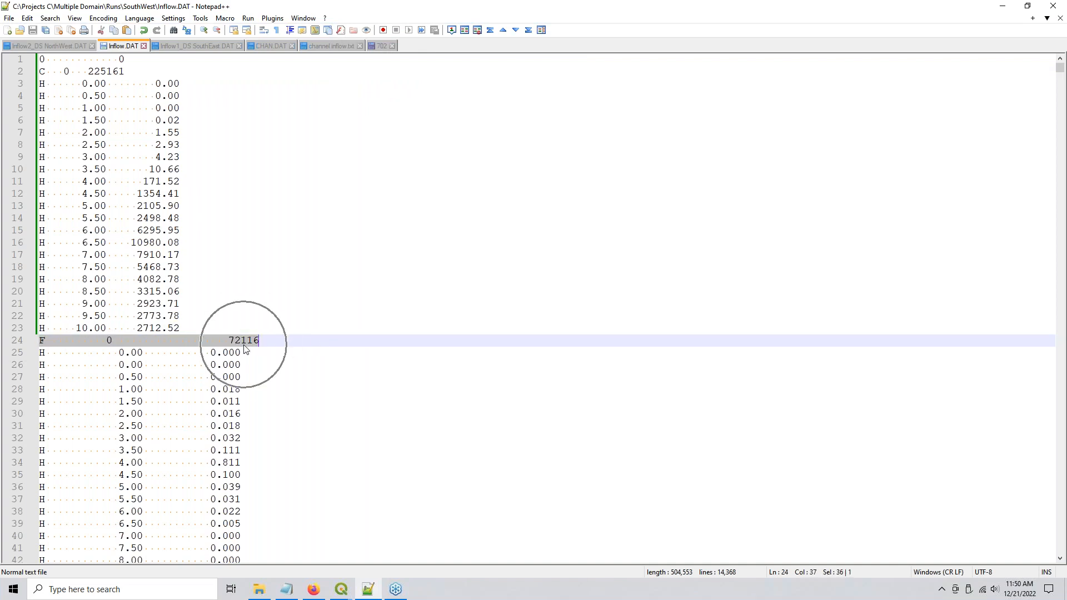
Step: Select everything in Inflow1_DS SouthEast.DAT from the first F line to the end of the file
key(ctrl)
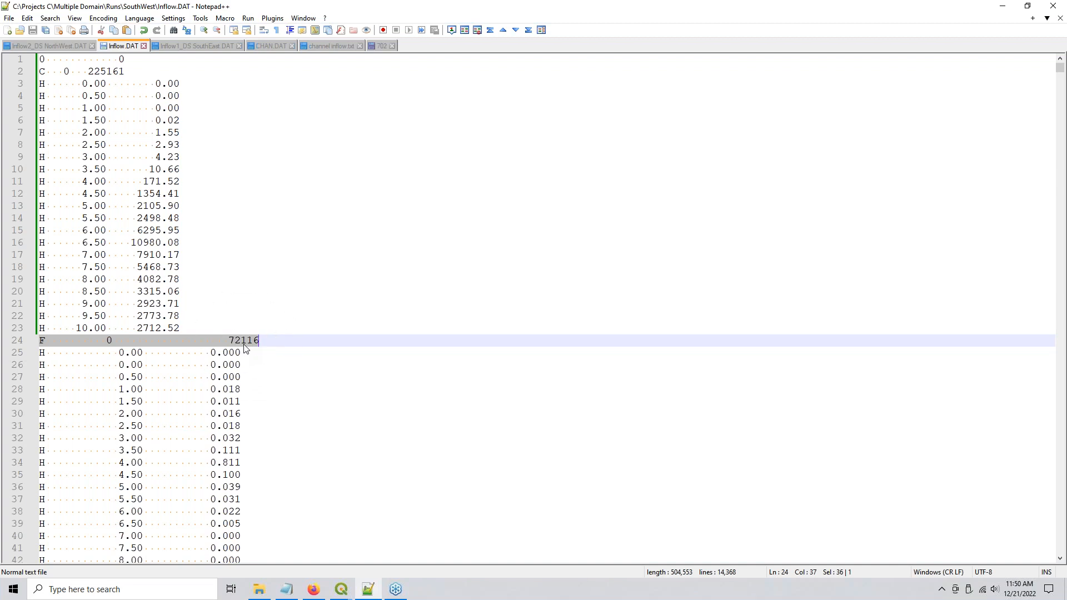
click(184, 46)
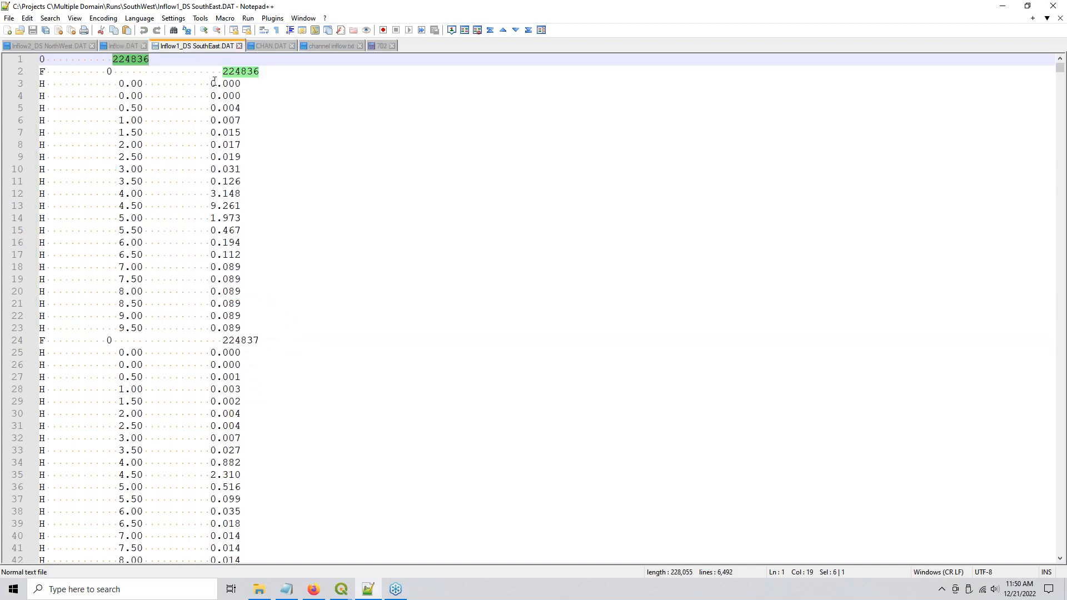
double_click(235, 71)
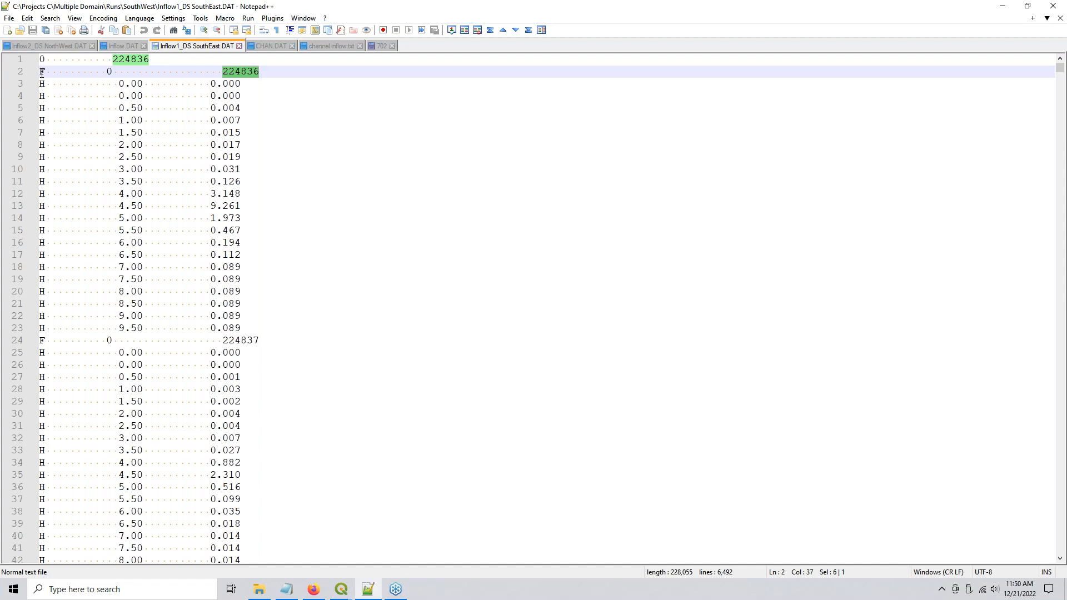
click(70, 72)
click(40, 72)
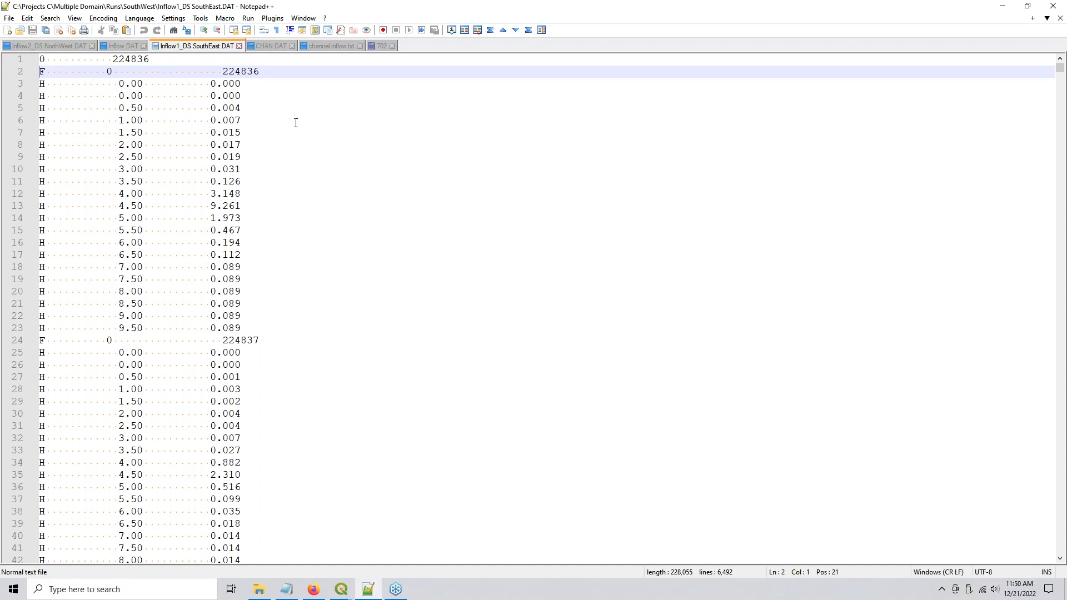
key(ctrl+shift+End)
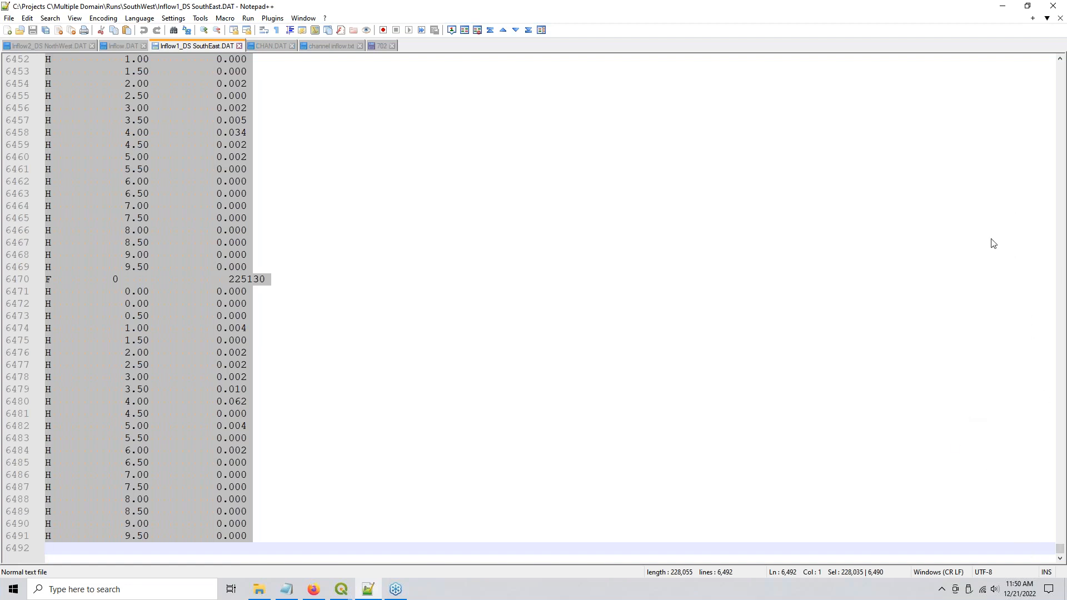
drag(1058, 549, 160, 60)
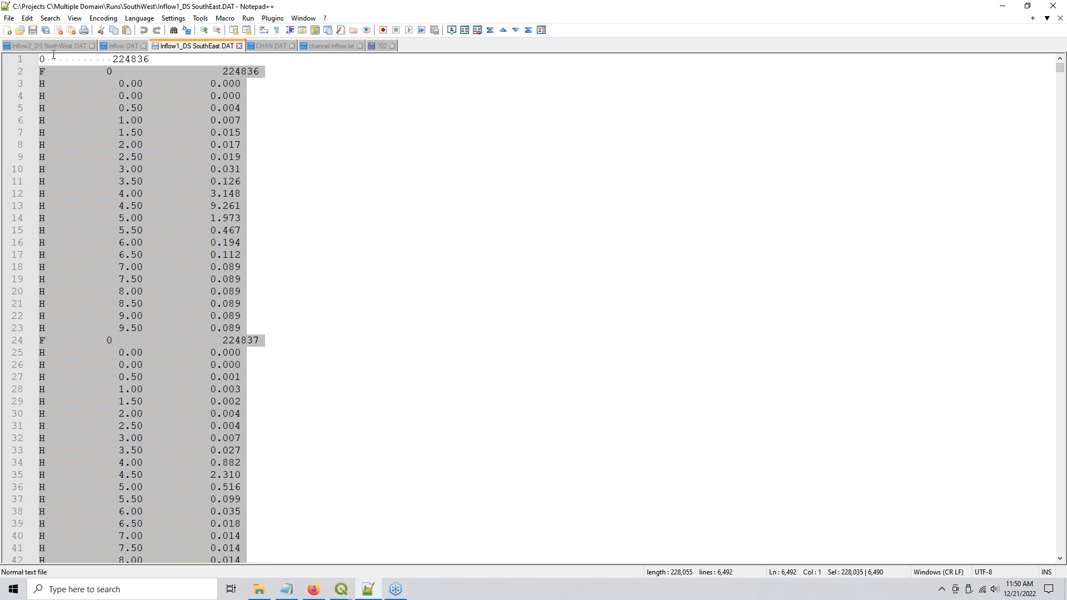
Step: Review the header line of the combined Inflow.DAT and the last floodplain inflow entries at its end
click(115, 47)
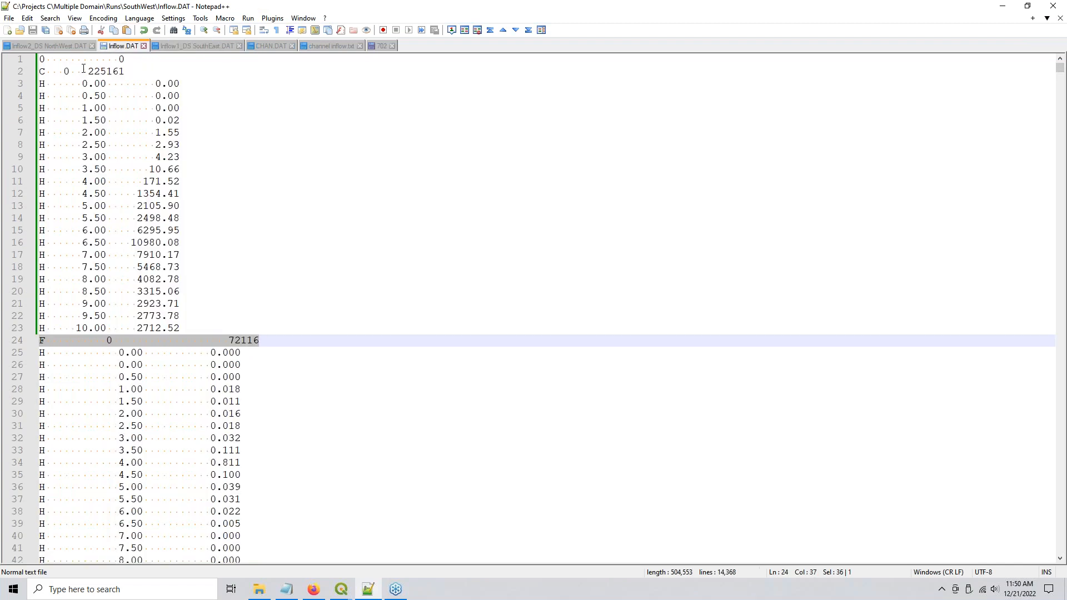
drag(181, 59, 23, 48)
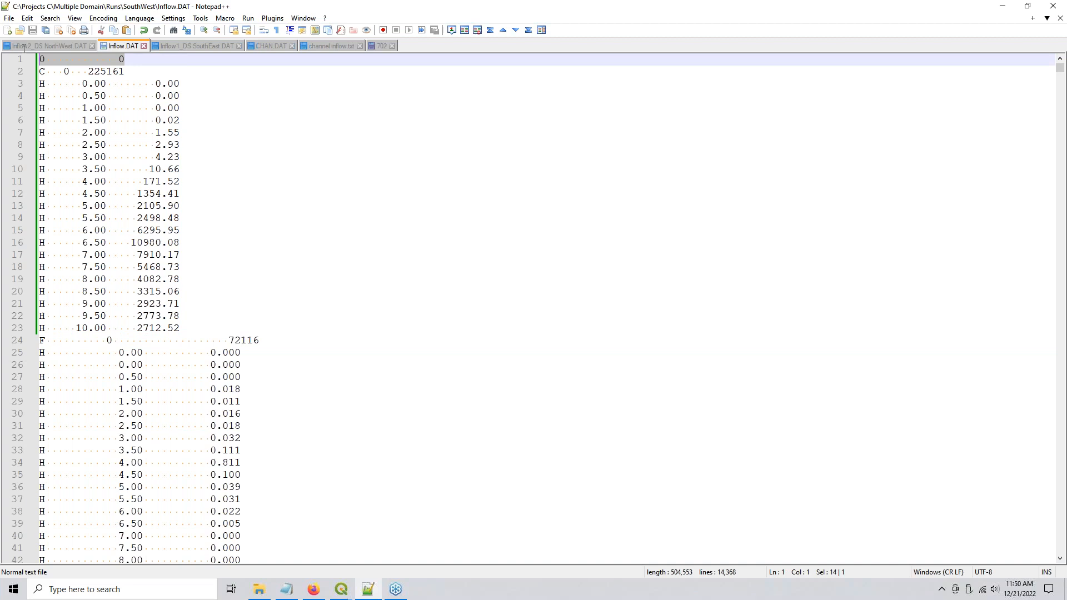
click(229, 350)
key(ctrl+End)
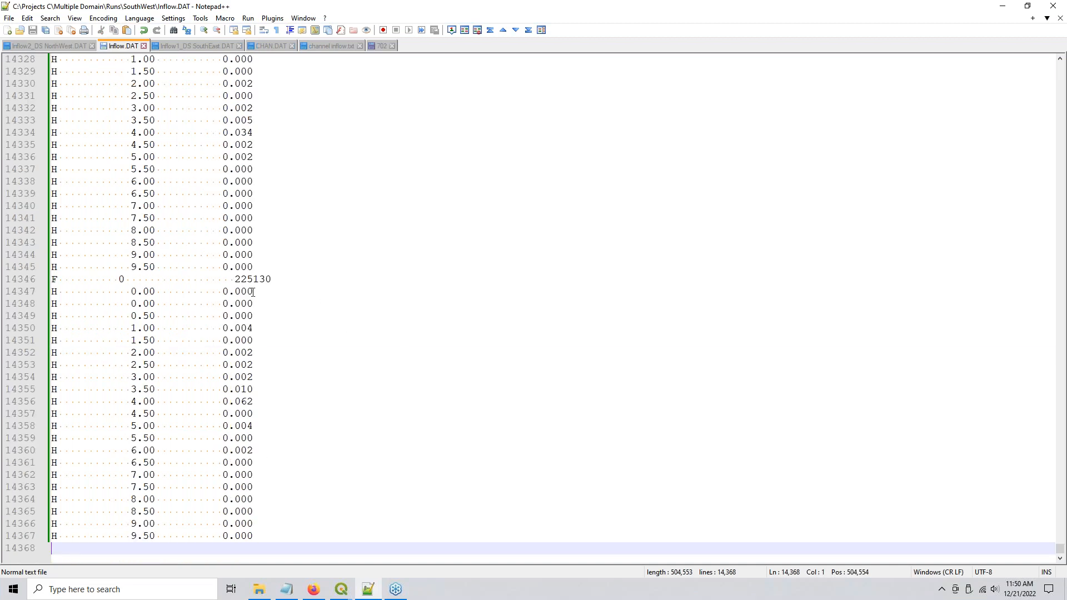
Step: Search the combined Inflow.DAT for 224836, the first floodplain inflow element of Inflow1_DS SouthEast.DAT
click(179, 45)
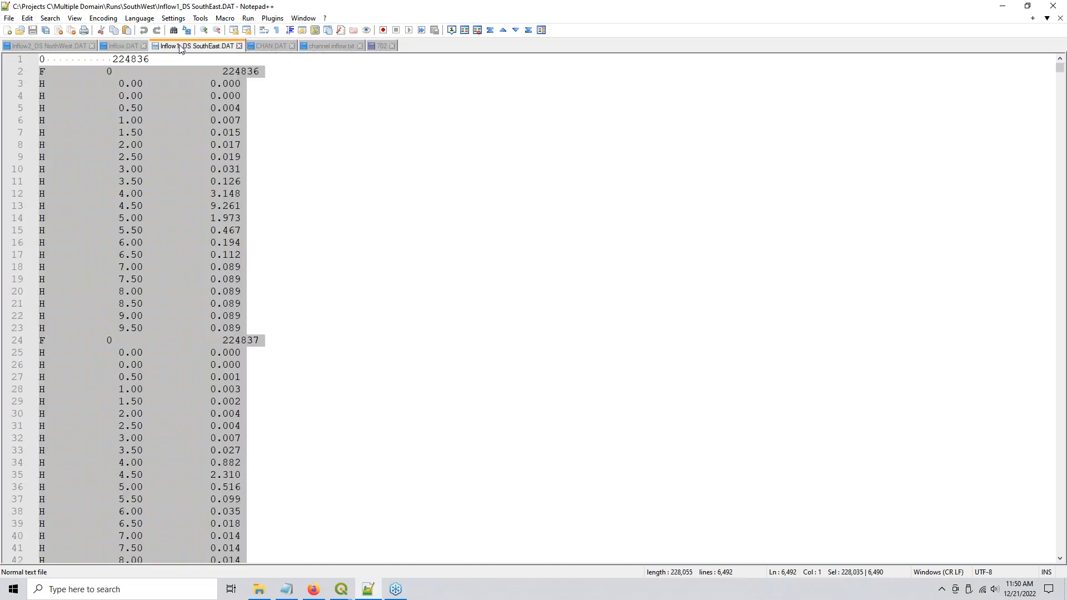
double_click(249, 72)
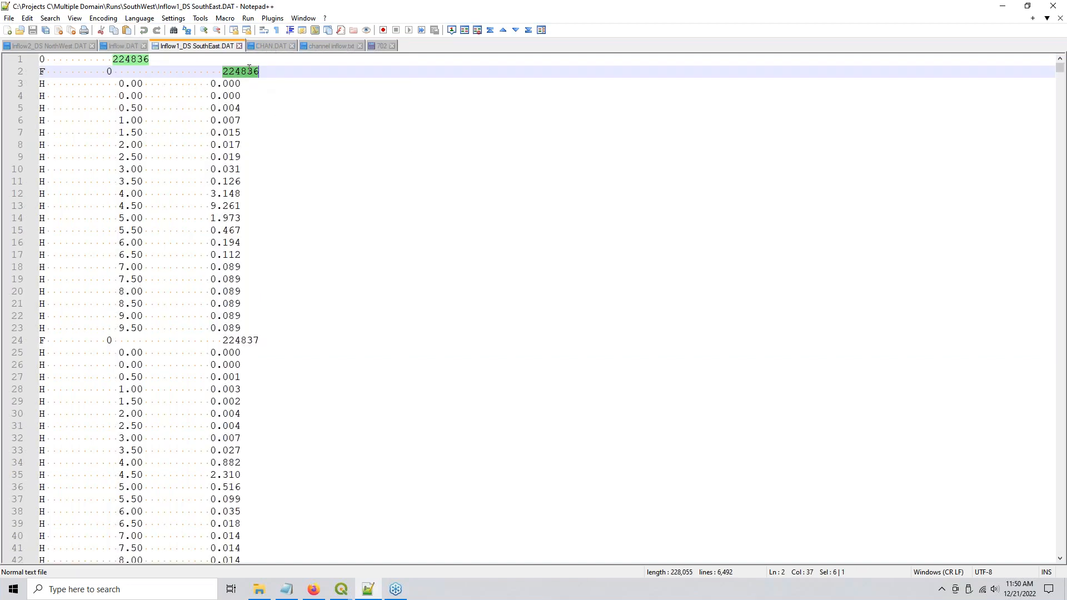
key(ctrl+f)
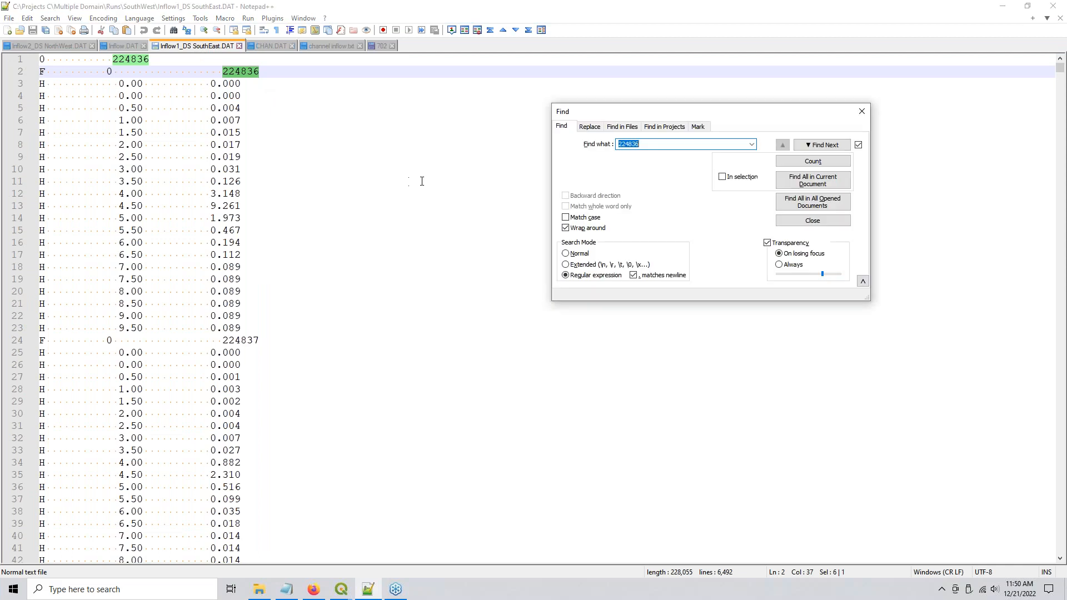
click(123, 45)
click(694, 144)
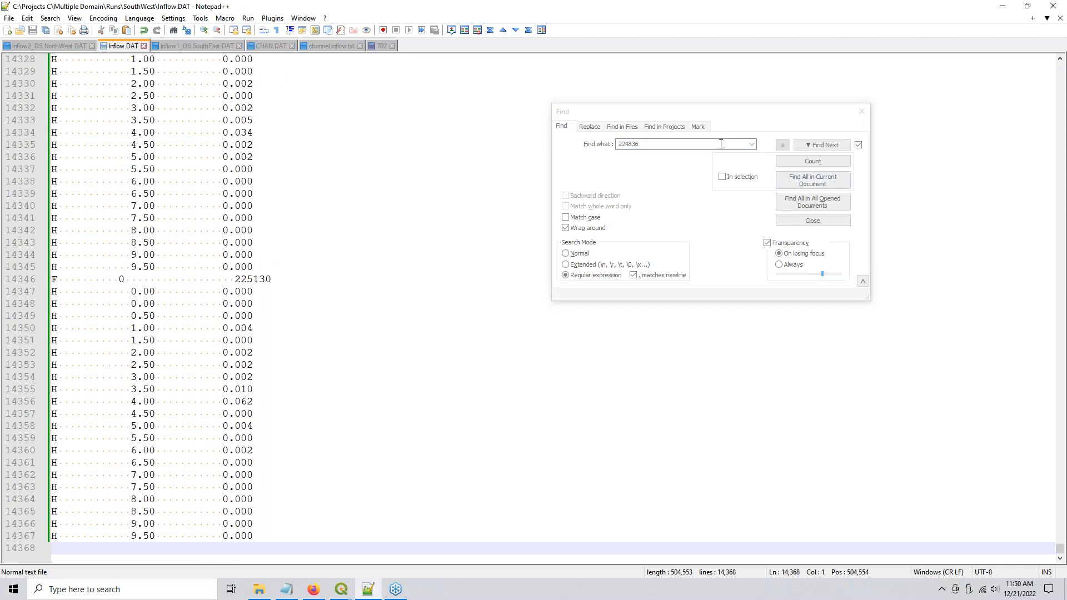
click(817, 145)
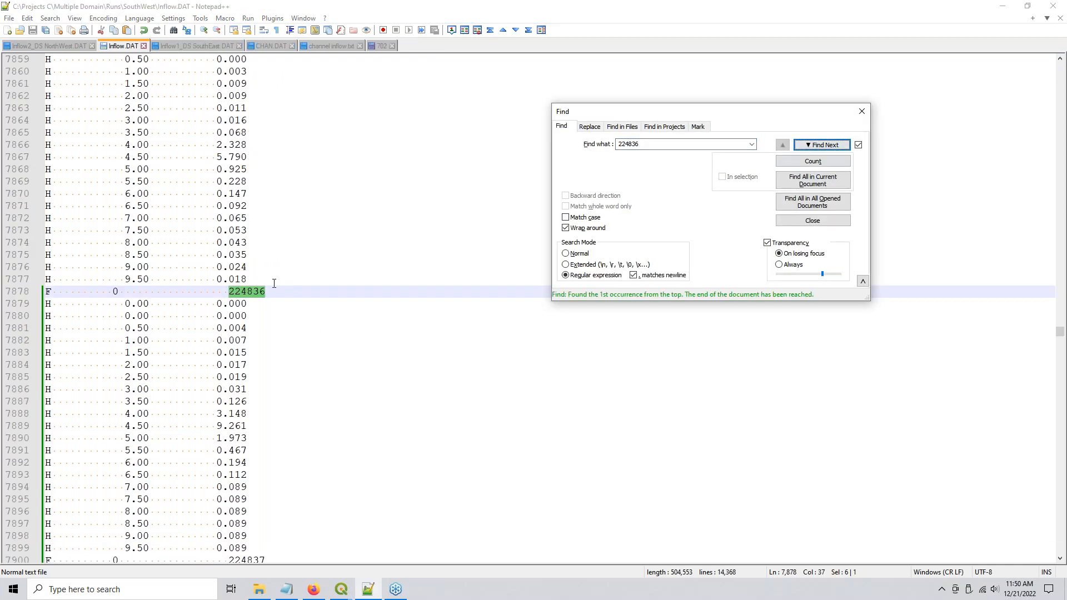
Step: Close the search and highlight the C line and its channel hydrograph at the beginning of Inflow.DAT
click(1059, 333)
click(862, 111)
drag(1058, 333, 1061, 63)
drag(209, 326, 7, 68)
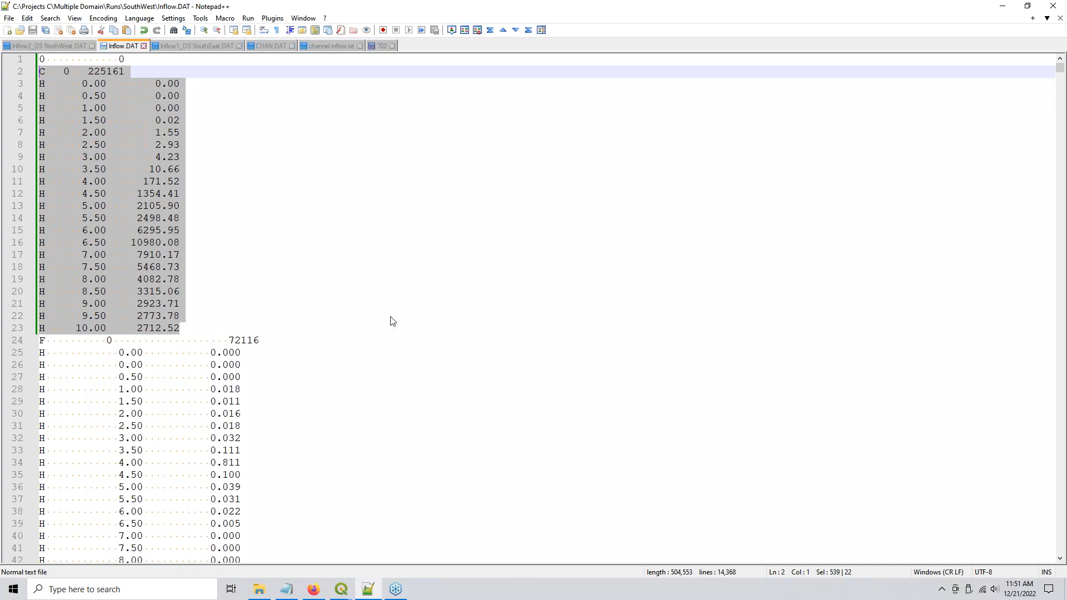
Step: Switch to File Explorer, open the SouthWest Channel Run folder sorted by file type, and select INFLOW.DAT
click(263, 593)
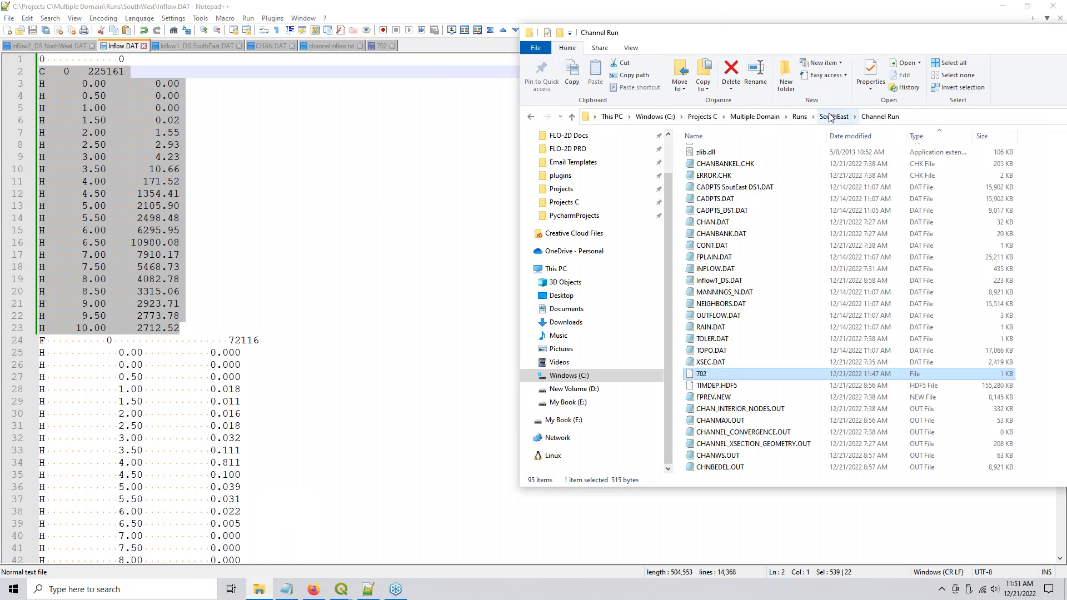
click(800, 117)
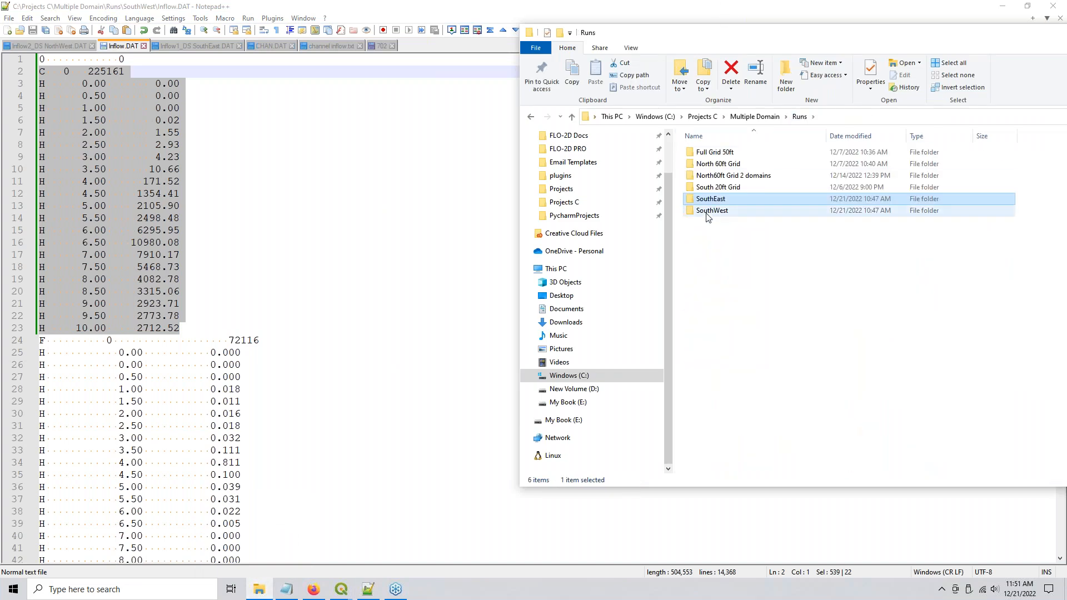
double_click(708, 214)
double_click(721, 155)
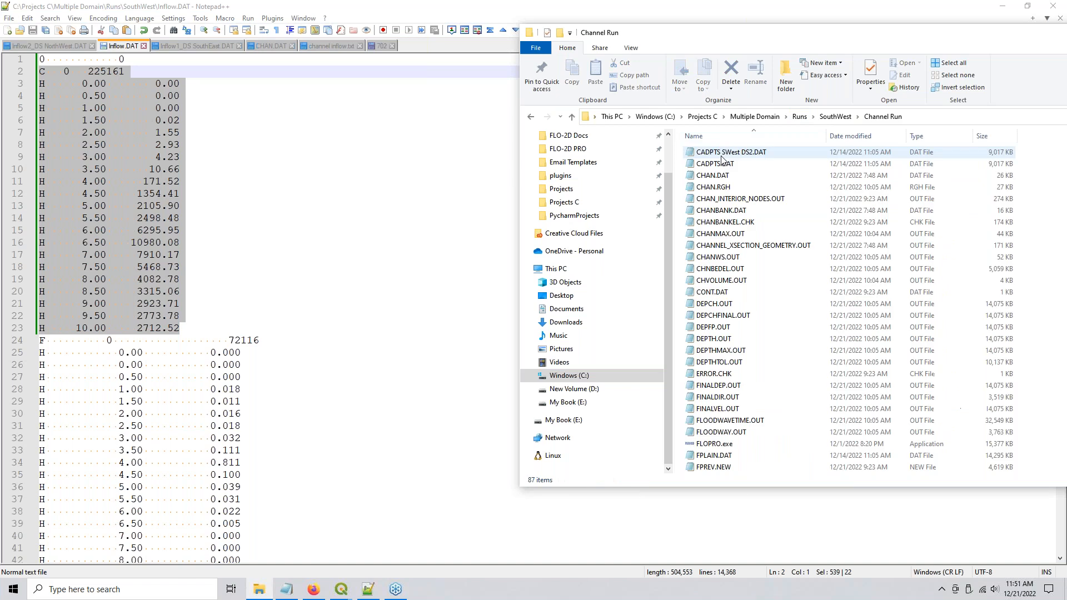
click(928, 135)
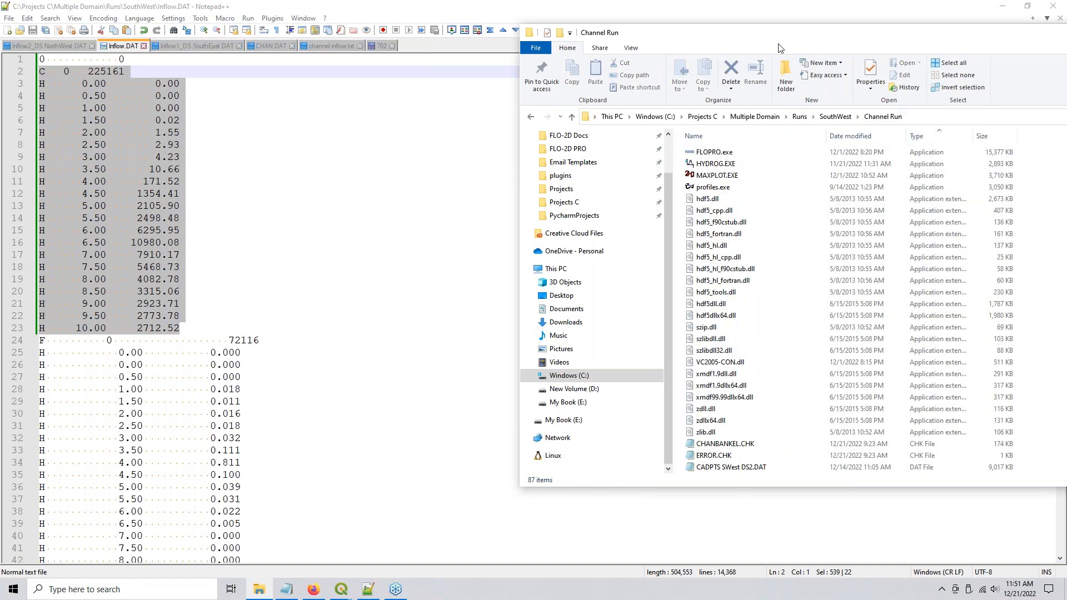
drag(766, 37, 433, 23)
click(382, 442)
scroll(392, 282, down, 7)
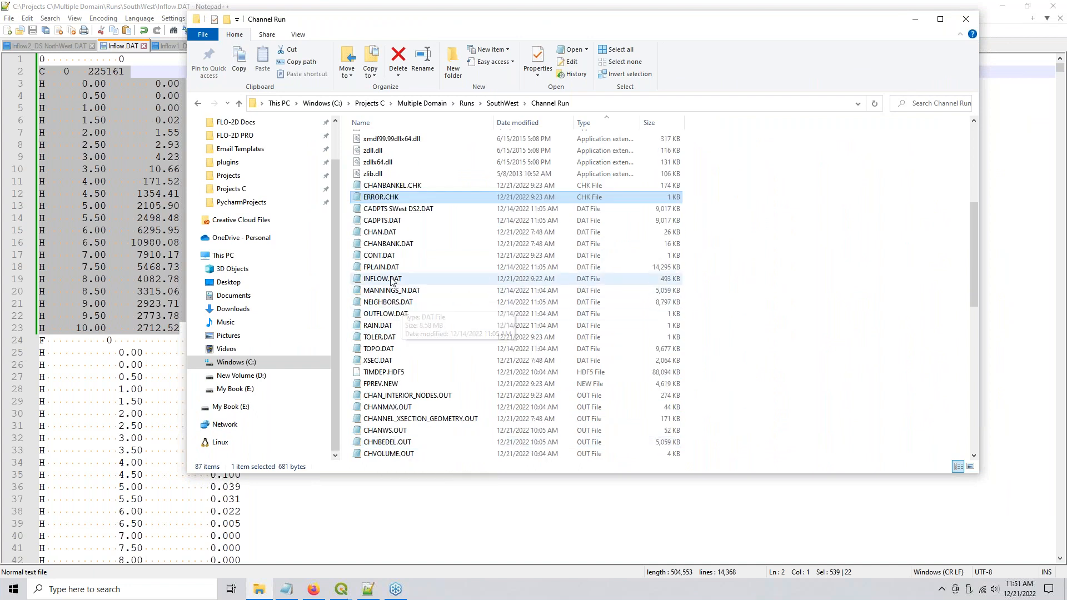
click(392, 280)
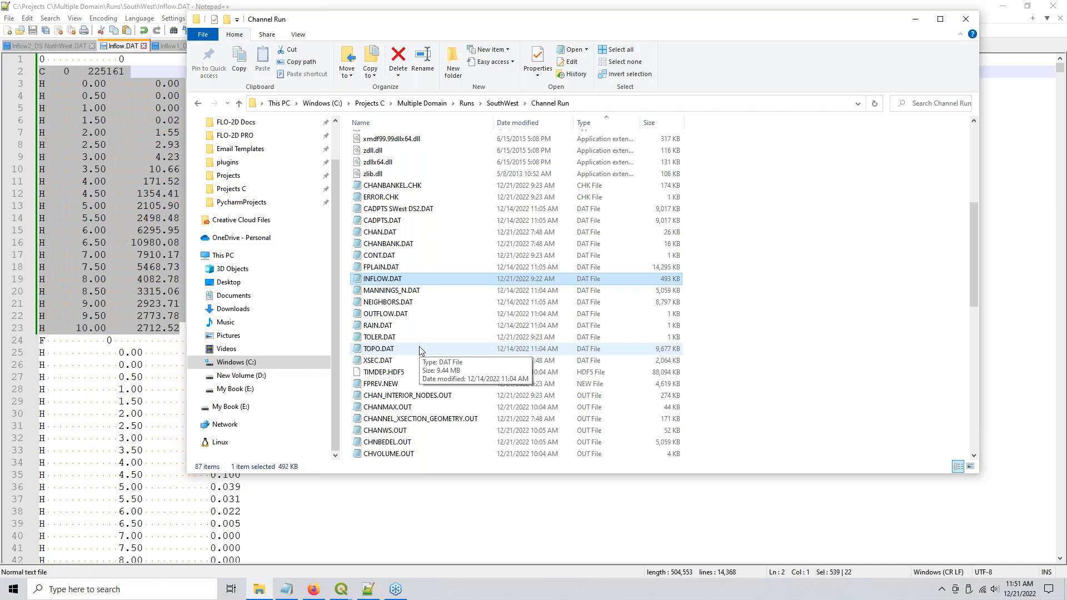
Step: Open OUTFLOW.DAT from the SouthWest Channel Run folder and examine its K channel outflow line and O floodplain outflow lines
scroll(387, 197, up, 6)
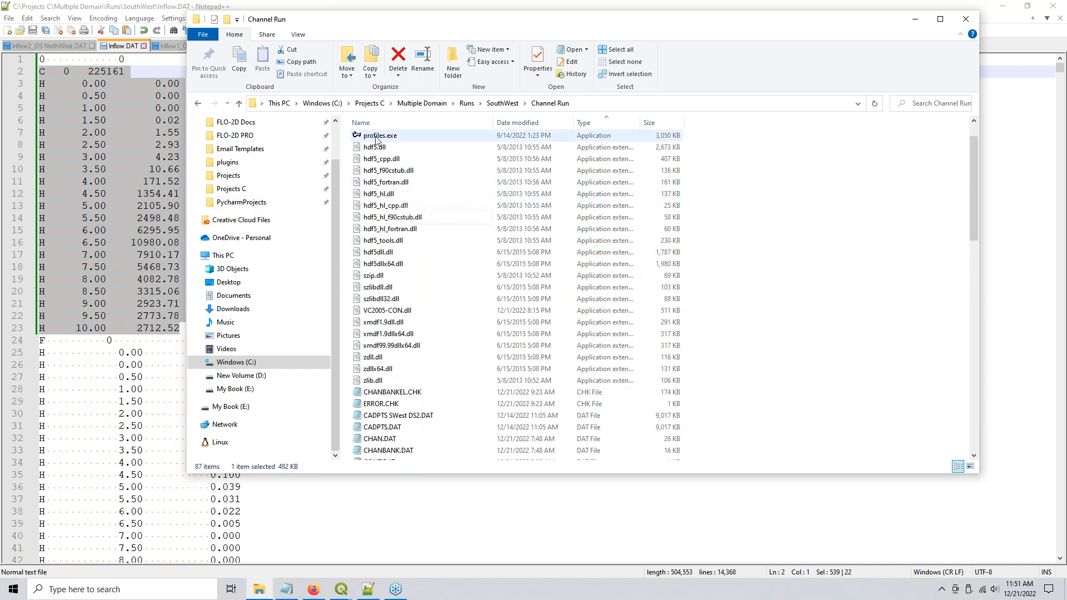
scroll(434, 234, up, 1)
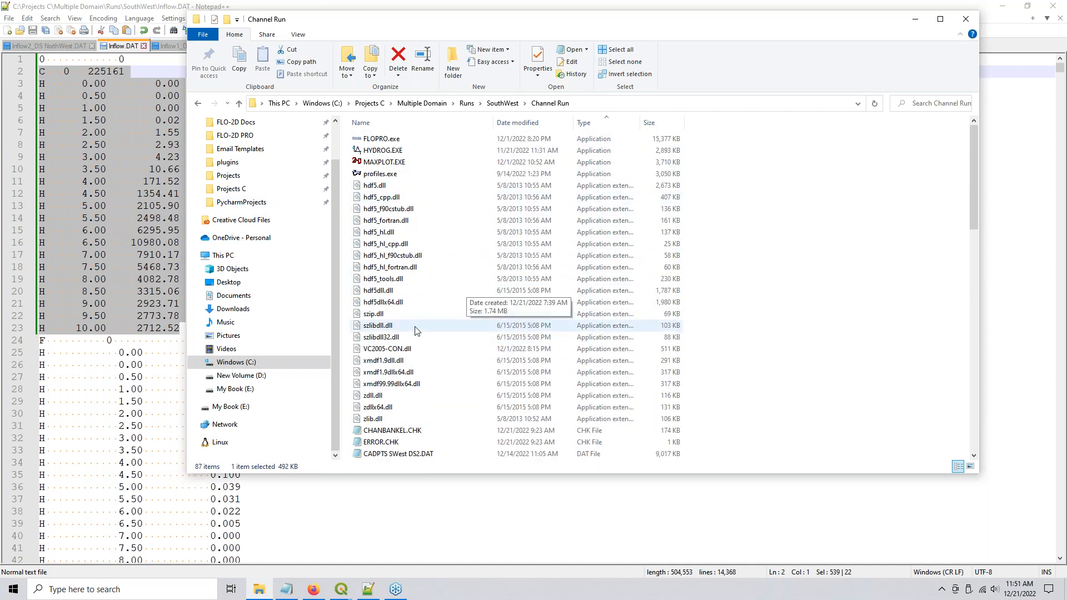
scroll(445, 333, down, 6)
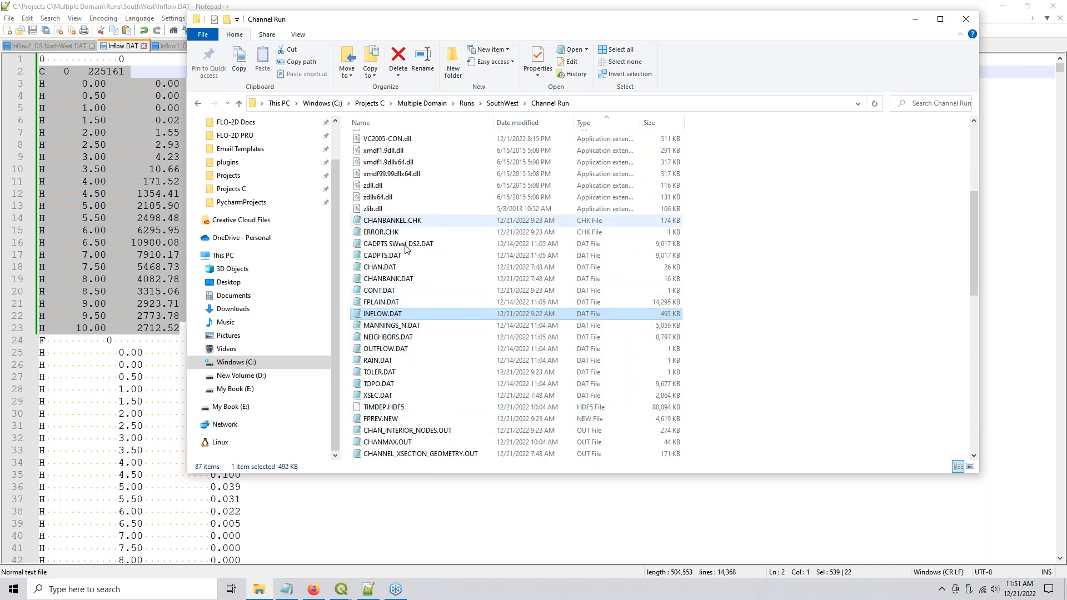
double_click(399, 348)
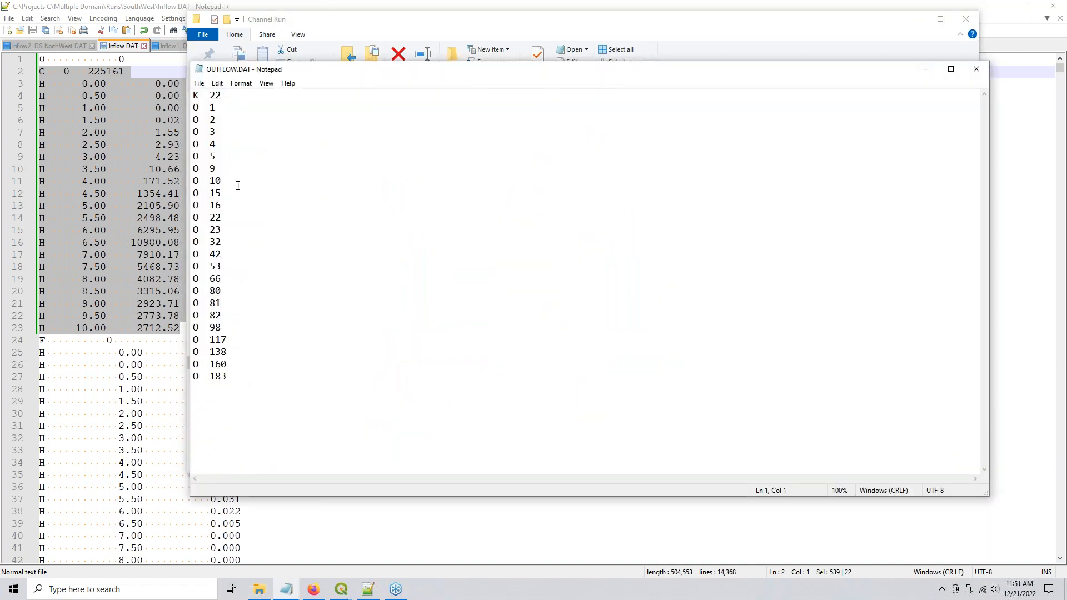
drag(194, 94, 292, 377)
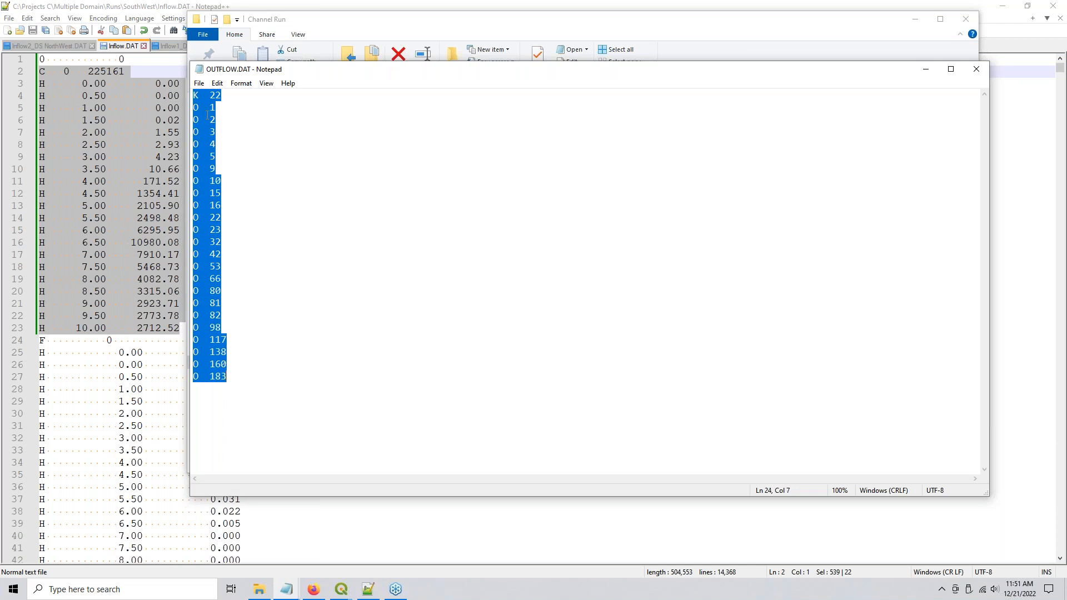
drag(228, 97, 192, 91)
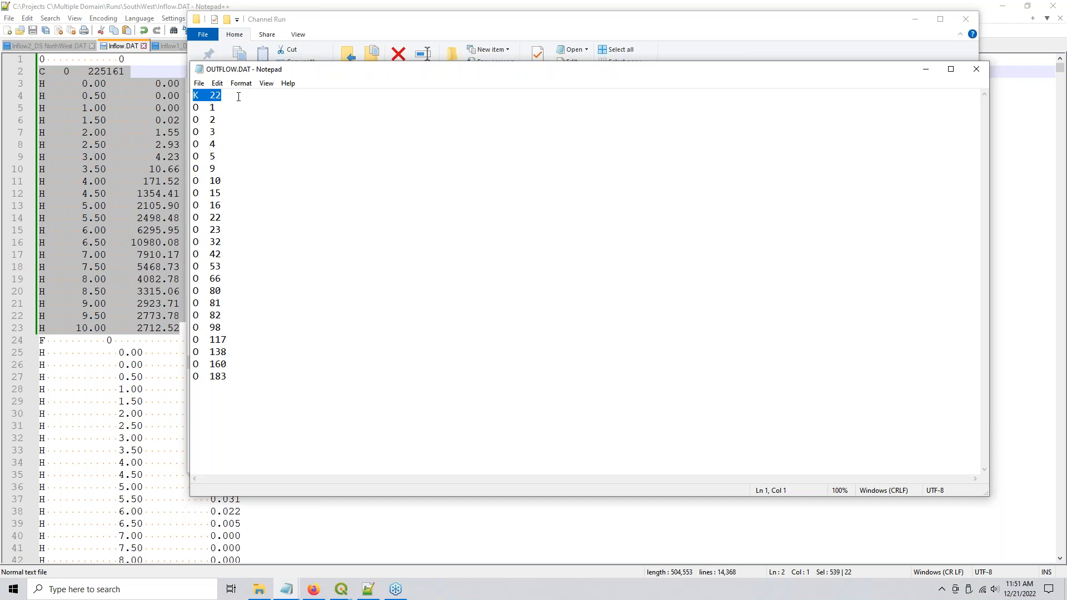
drag(250, 373, 189, 110)
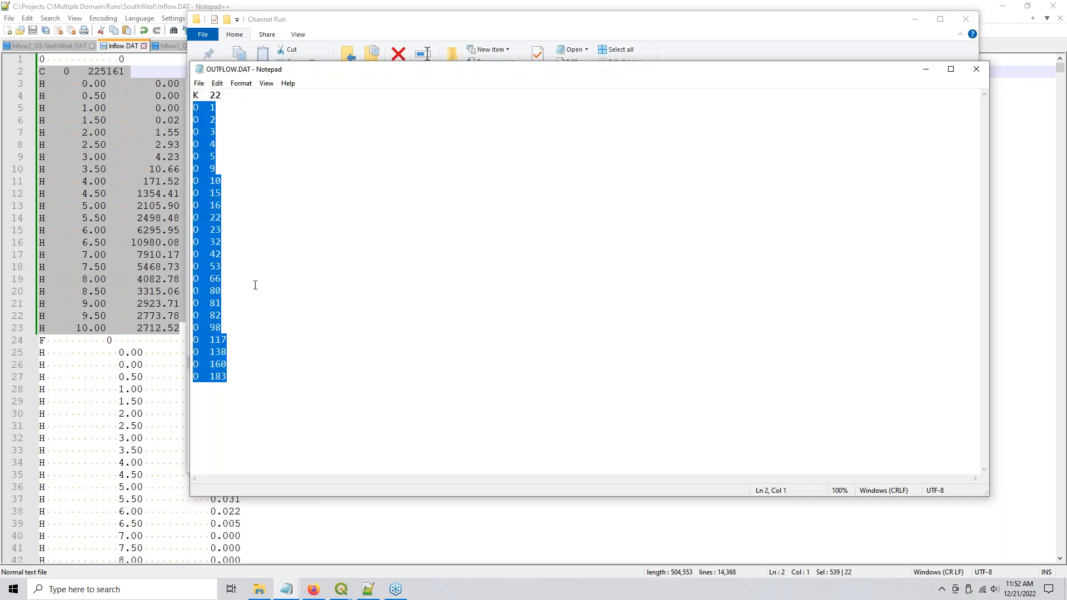
triple_click(247, 371)
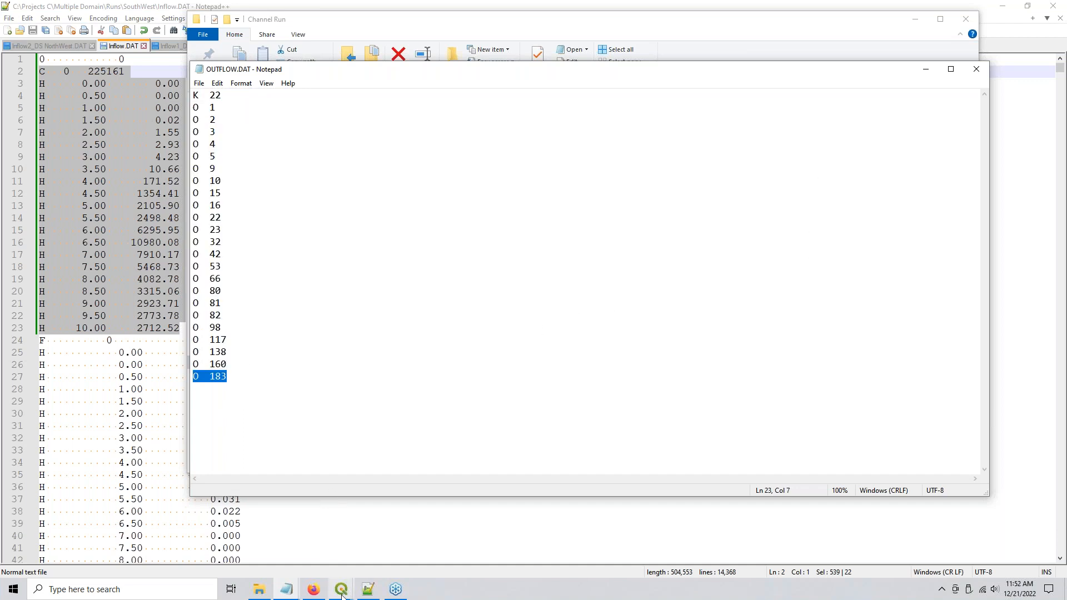
Step: Switch to the SouthWest project in QGIS and examine the channel's downstream end and its no-exchange area
mouse_move(341, 589)
click(210, 549)
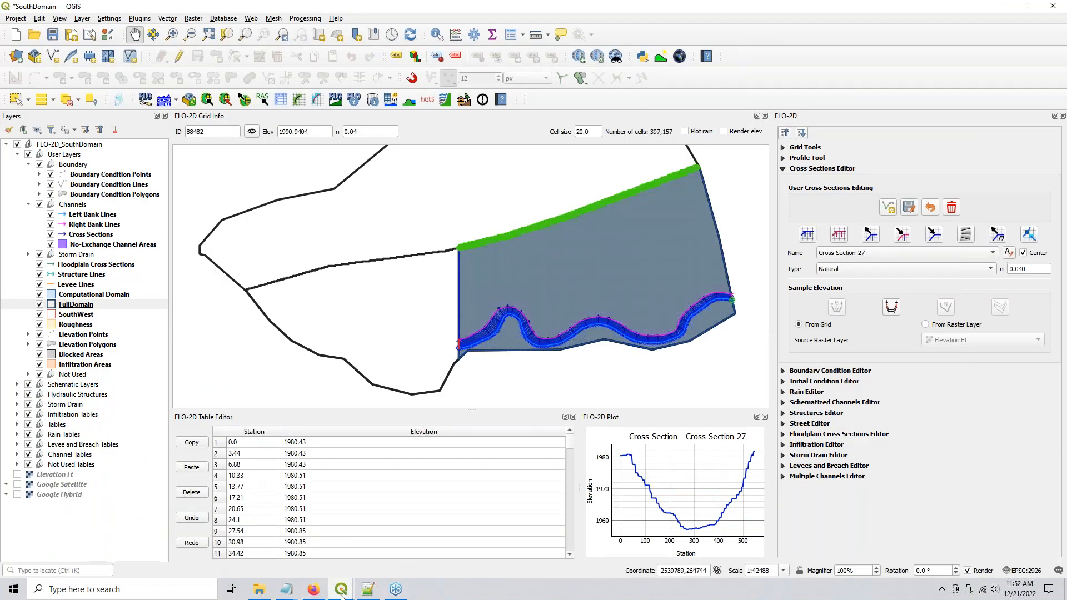
mouse_move(341, 589)
click(345, 540)
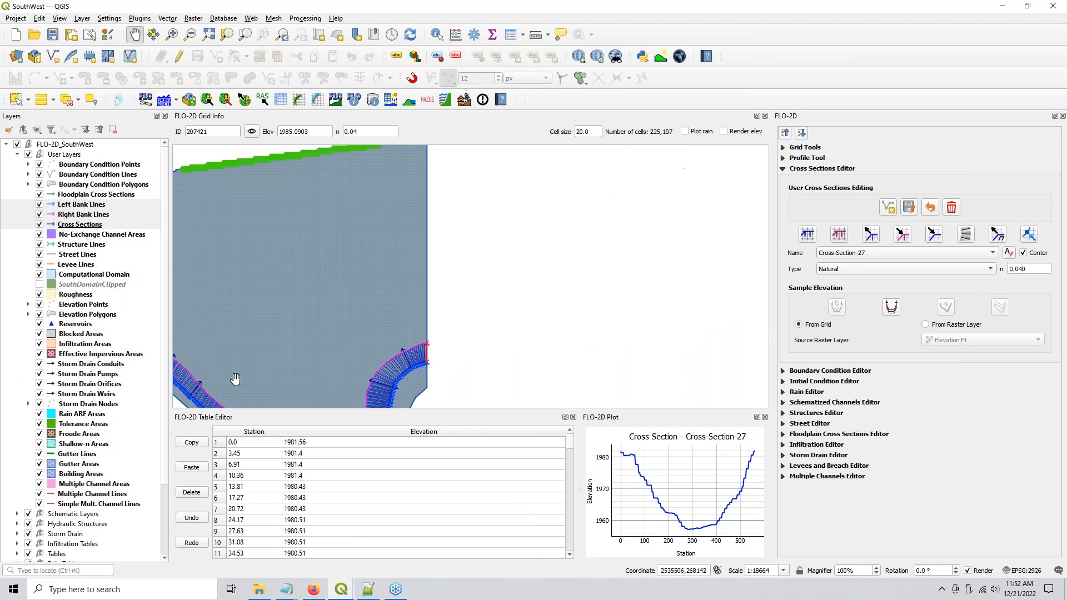
drag(250, 334, 447, 246)
drag(383, 198, 231, 205)
scroll(276, 195, up, 3)
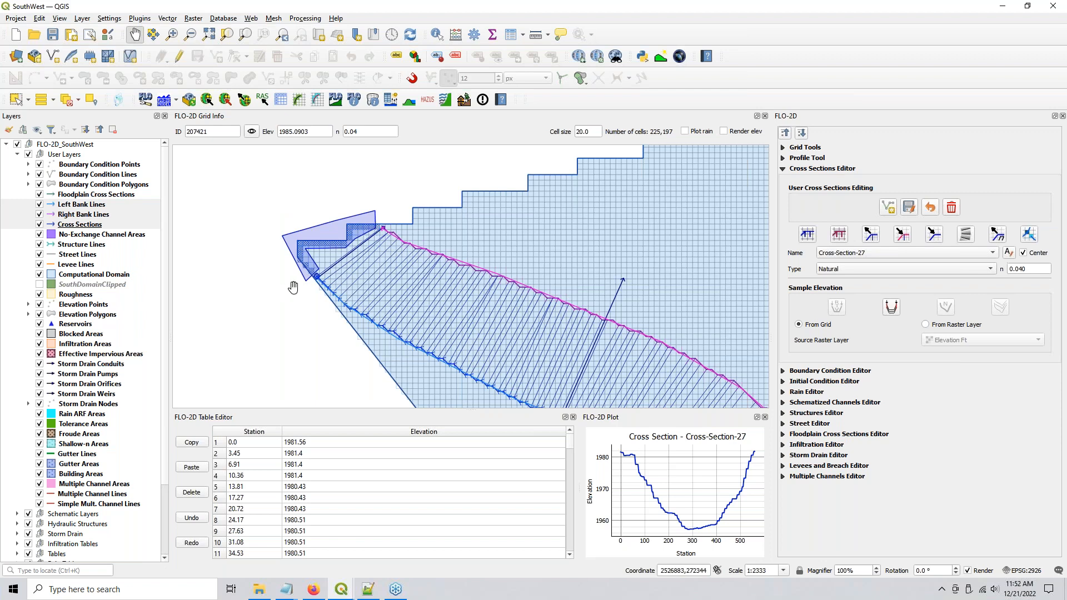
scroll(300, 272, up, 1)
click(331, 286)
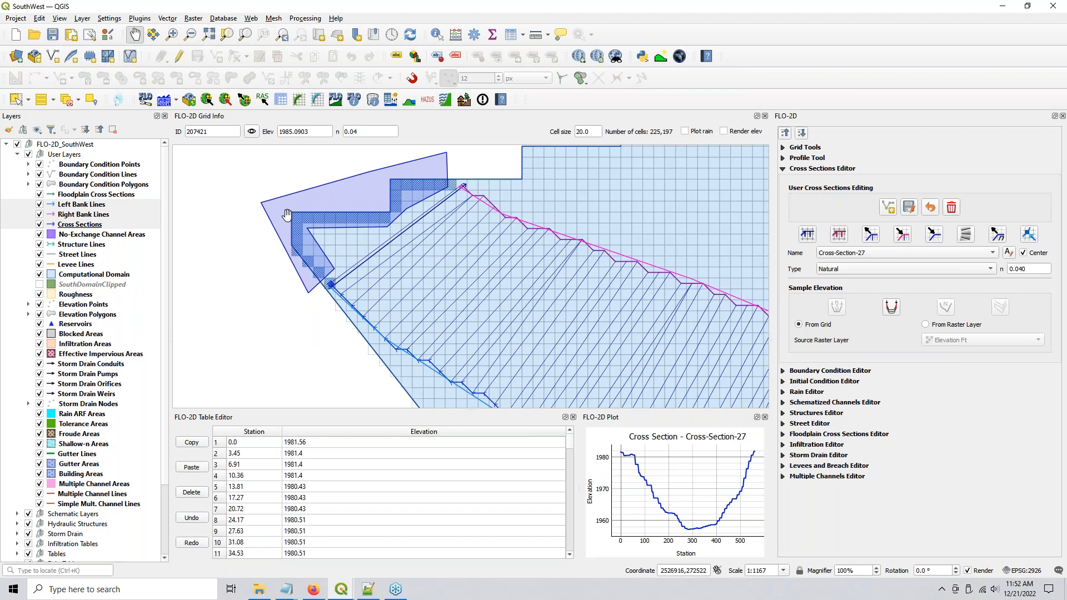
click(438, 189)
Step: Bring up the SouthWest outflow boundary conditions with centering enabled and locate Outflow 1 on the map
click(790, 168)
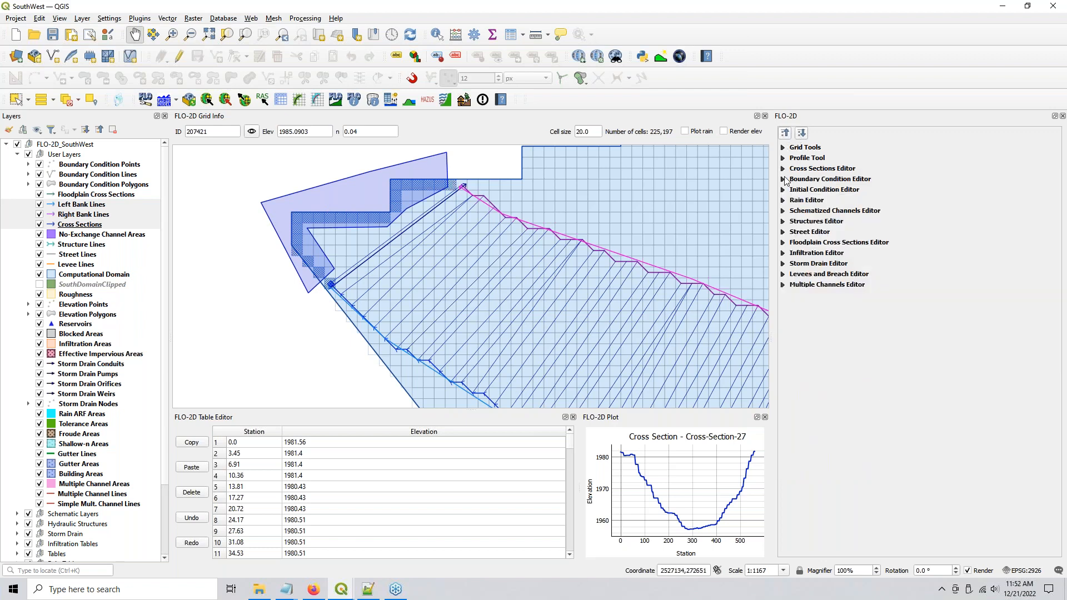
click(784, 179)
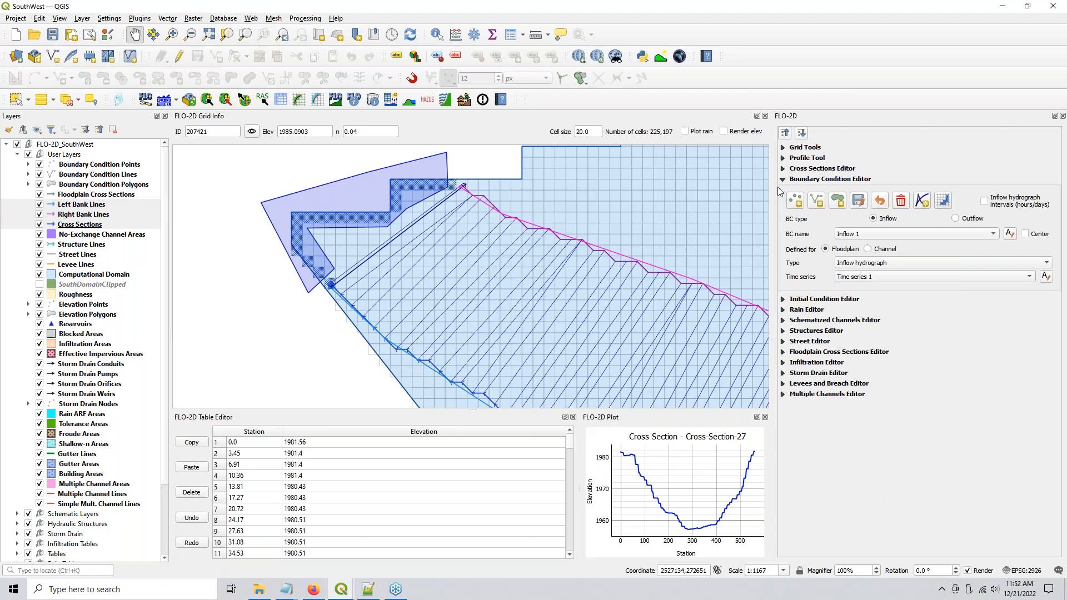
click(955, 219)
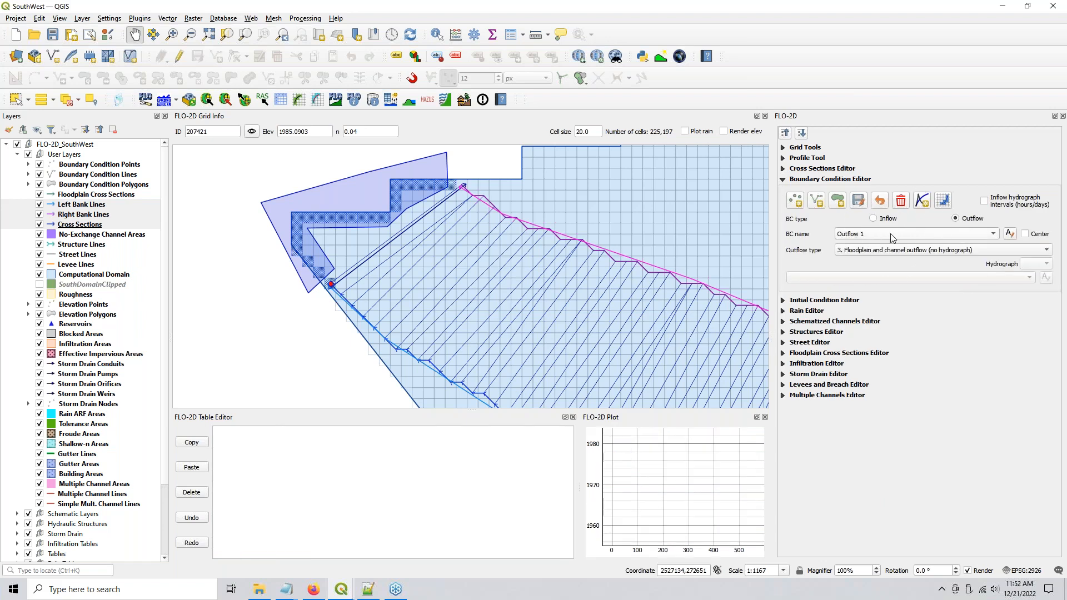
click(890, 233)
click(1025, 234)
click(862, 234)
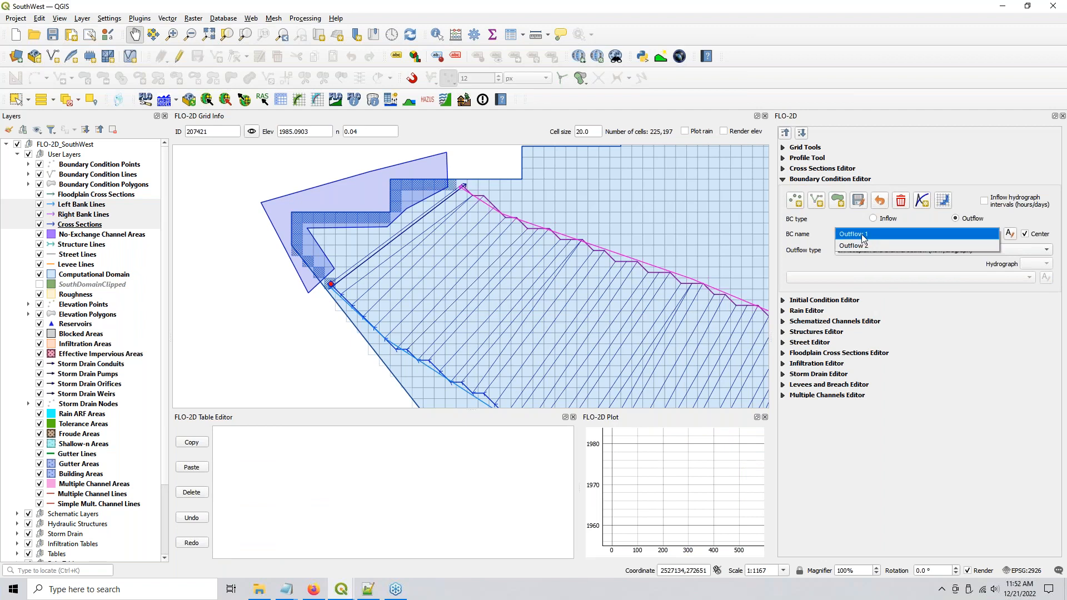
click(861, 235)
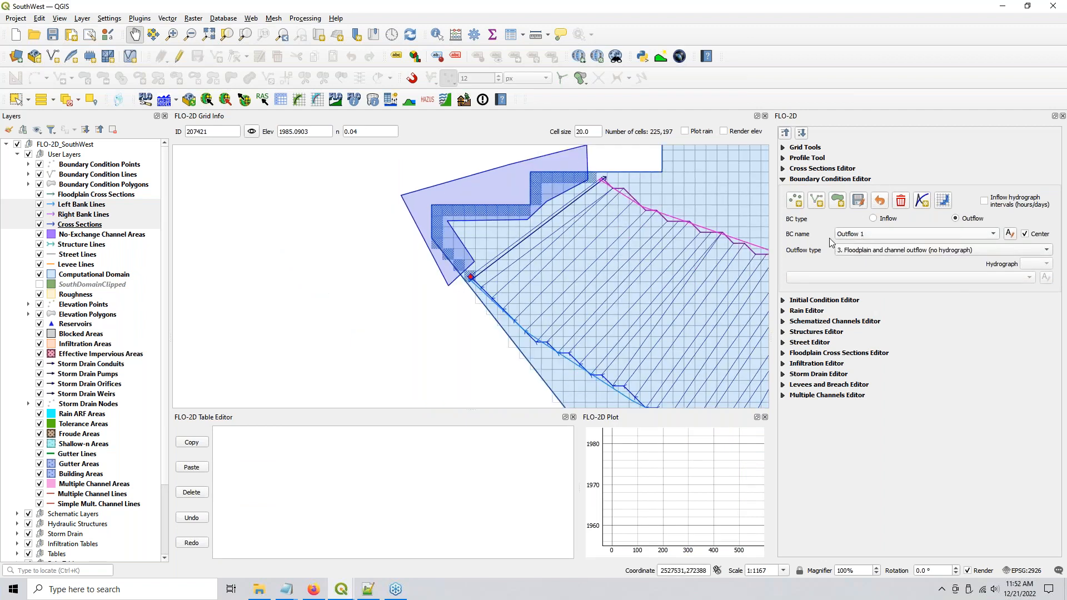
Step: Select Outflow 2 and examine its floodplain outflow polygon within the SouthWest domain
click(896, 236)
click(894, 243)
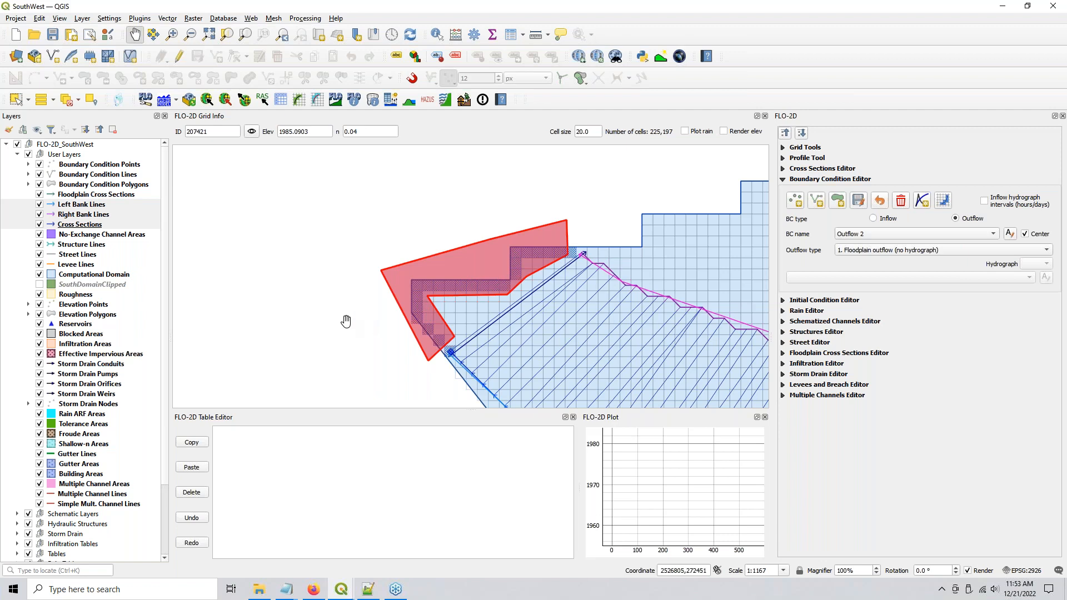
scroll(272, 287, down, 3)
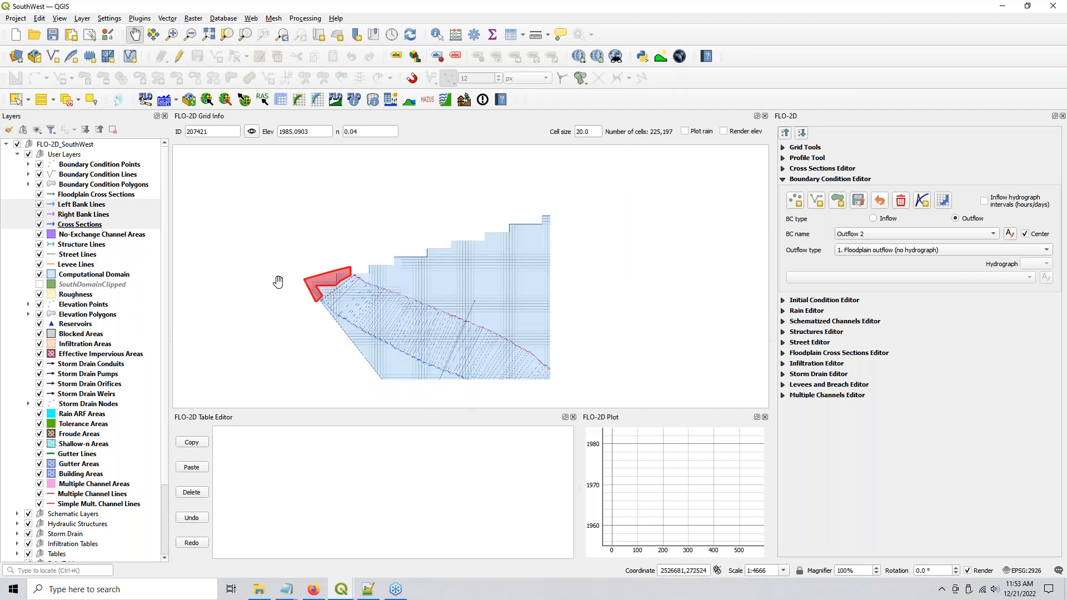
scroll(277, 282, down, 2)
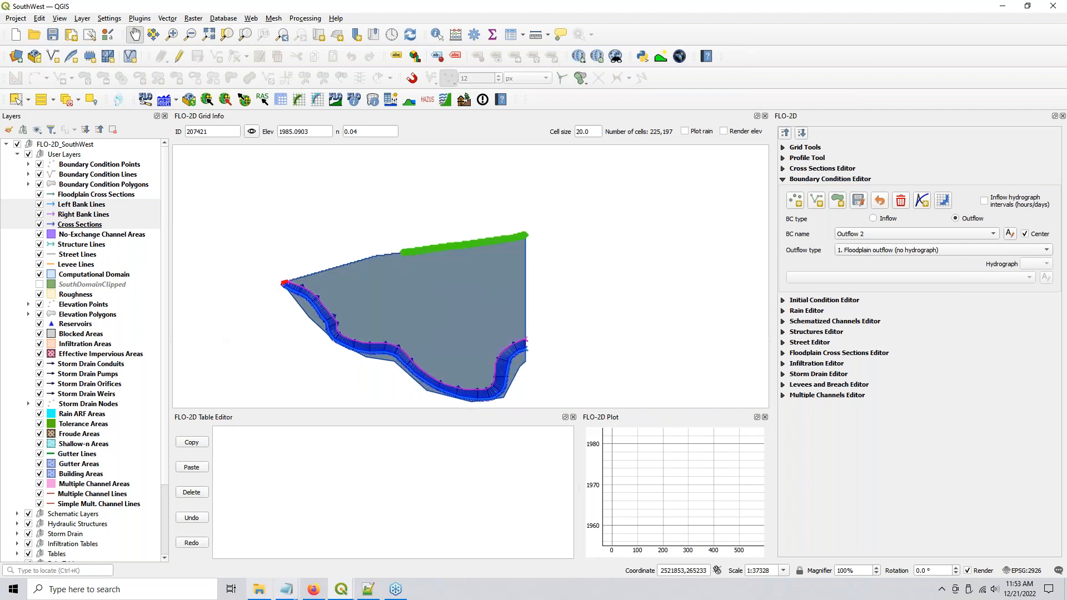
Step: Switch to the NorthDomain project and examine the SouthEast outflow boundary along the domain's southern edge
mouse_move(346, 593)
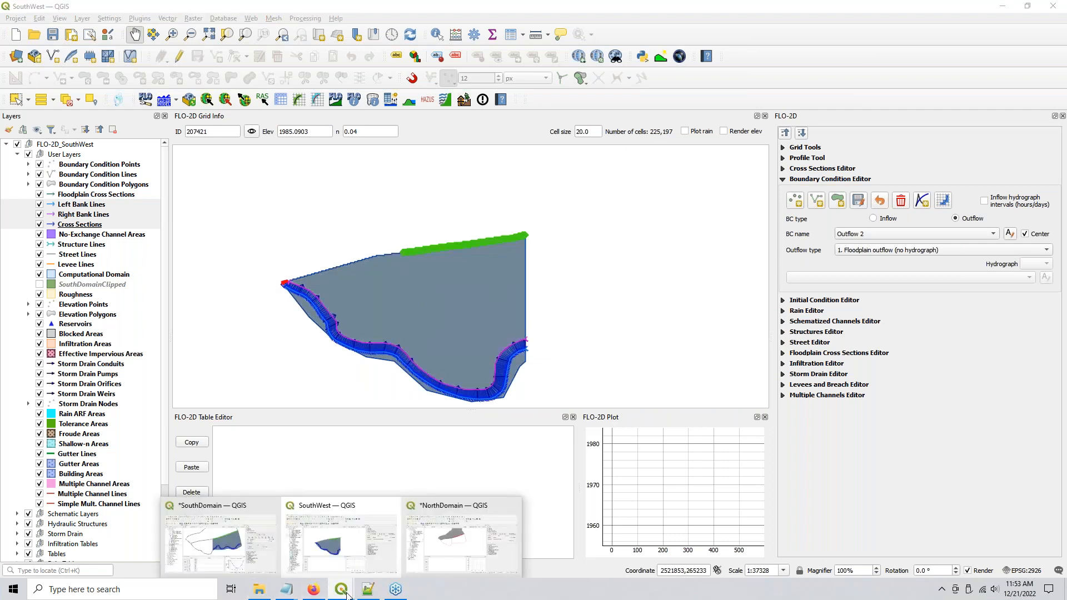
click(445, 548)
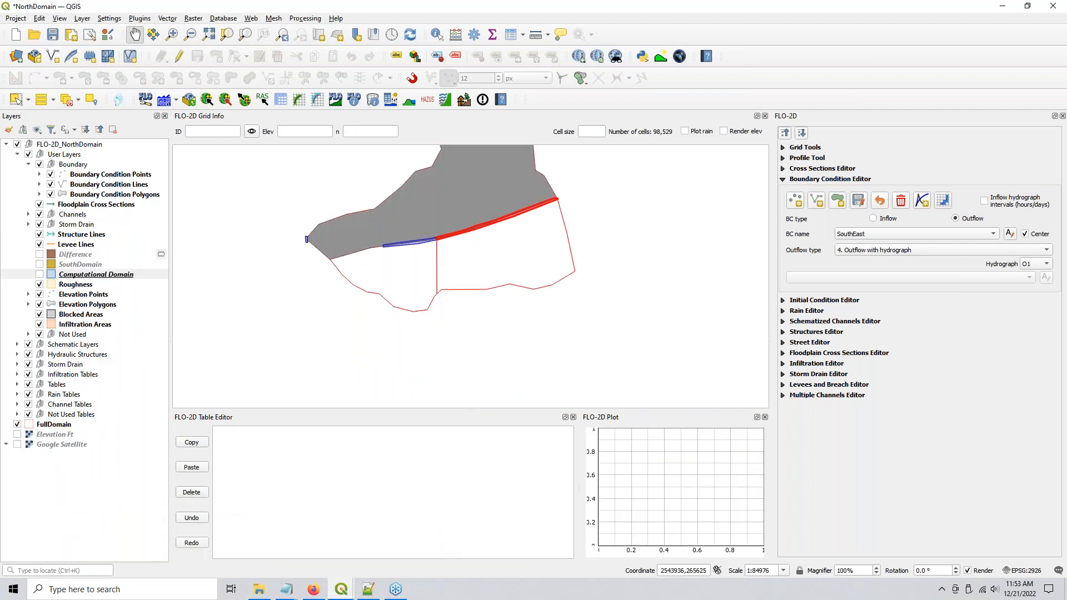
drag(457, 310, 466, 343)
scroll(470, 367, down, 1)
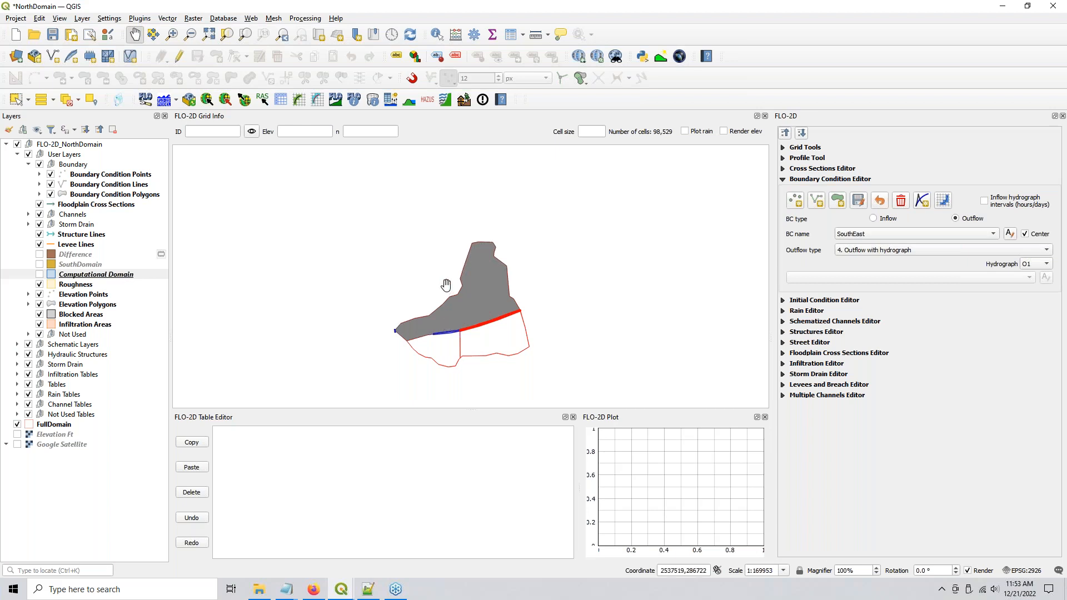
scroll(449, 306, up, 1)
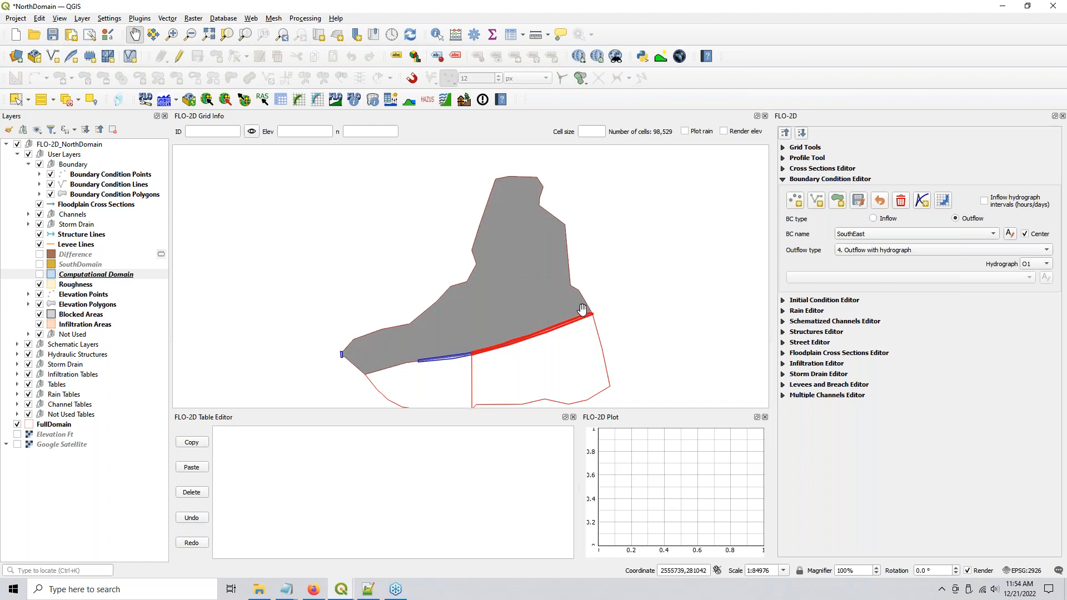
scroll(502, 373, up, 4)
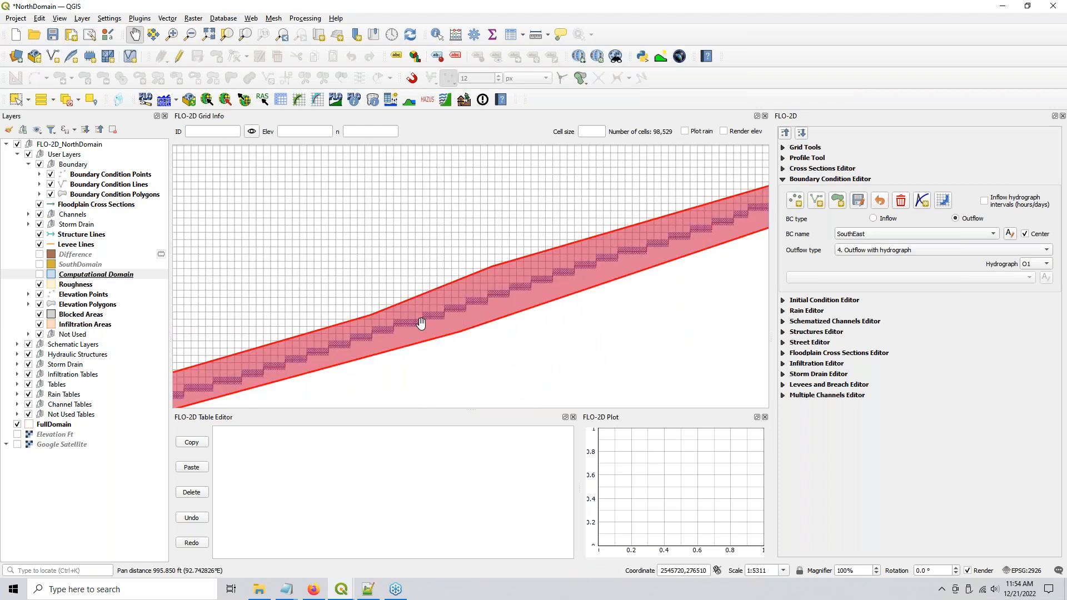
Step: Select the Southwest outflow boundary condition and examine its polygon along the domain edge
click(886, 238)
click(886, 234)
click(886, 239)
click(885, 245)
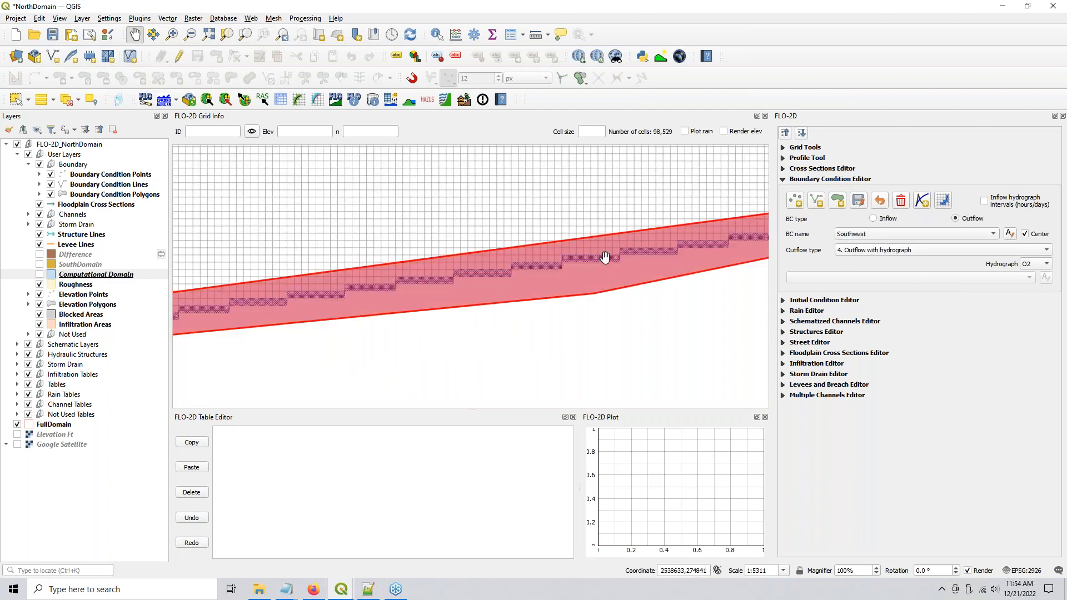
scroll(646, 290, down, 3)
drag(651, 290, 484, 297)
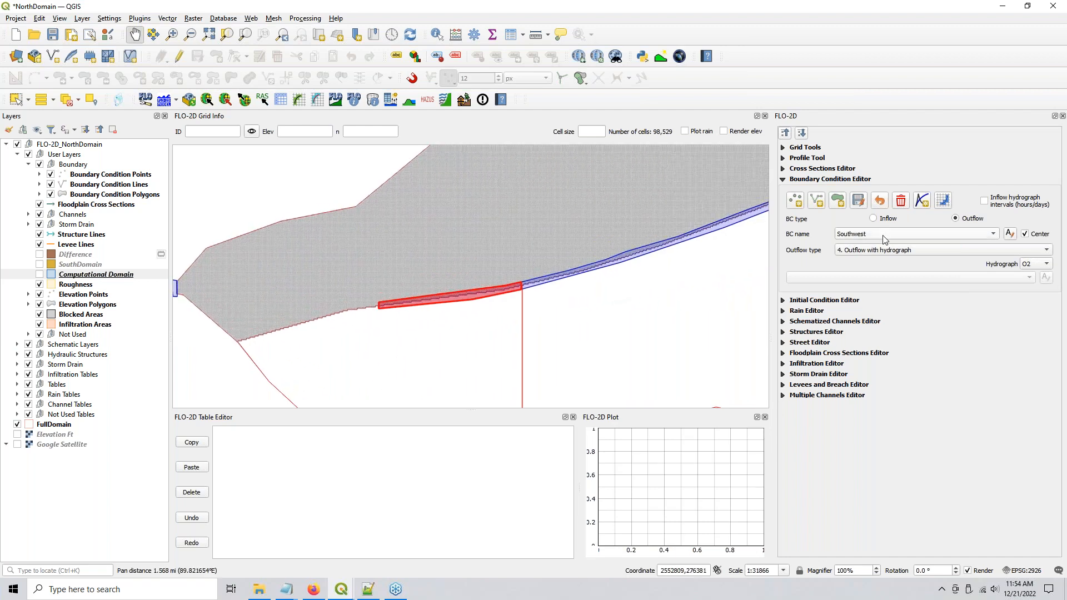
Step: Select the SouthEast outflow boundary again and review the outflow types available for it
click(885, 240)
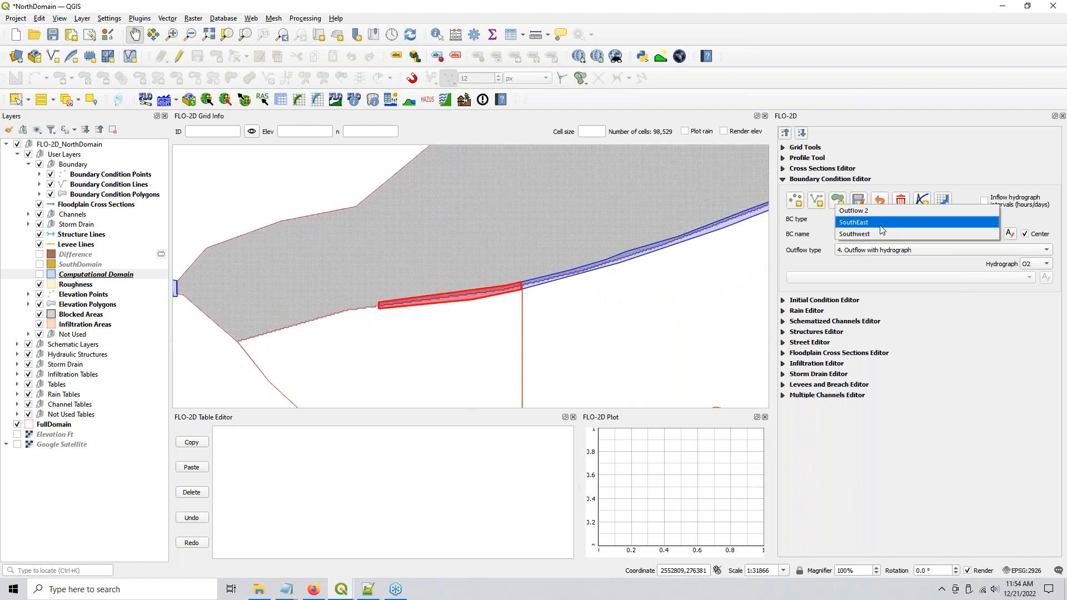
click(882, 229)
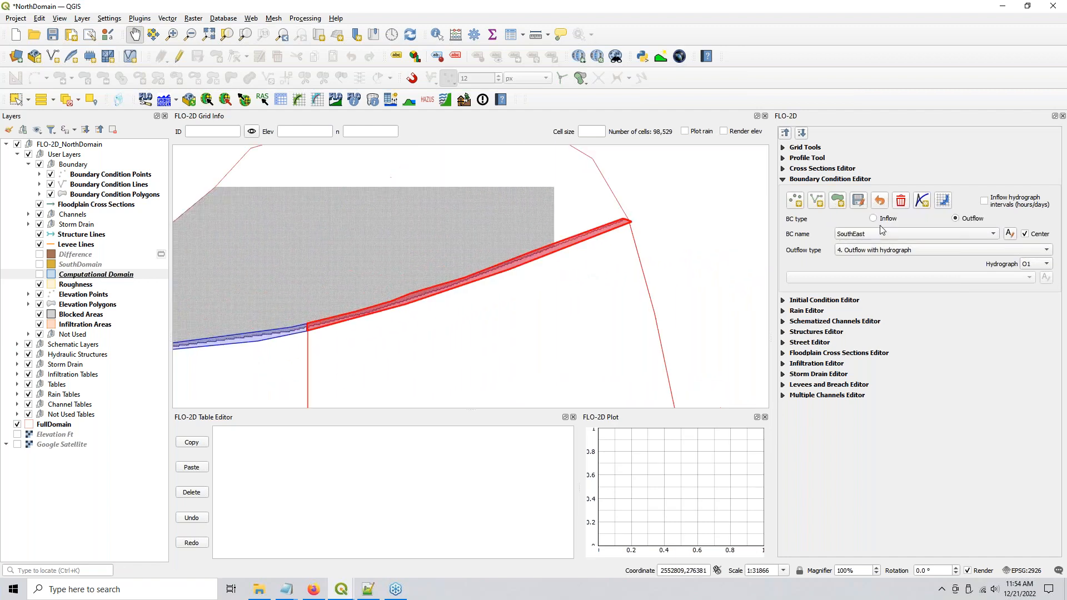
click(873, 255)
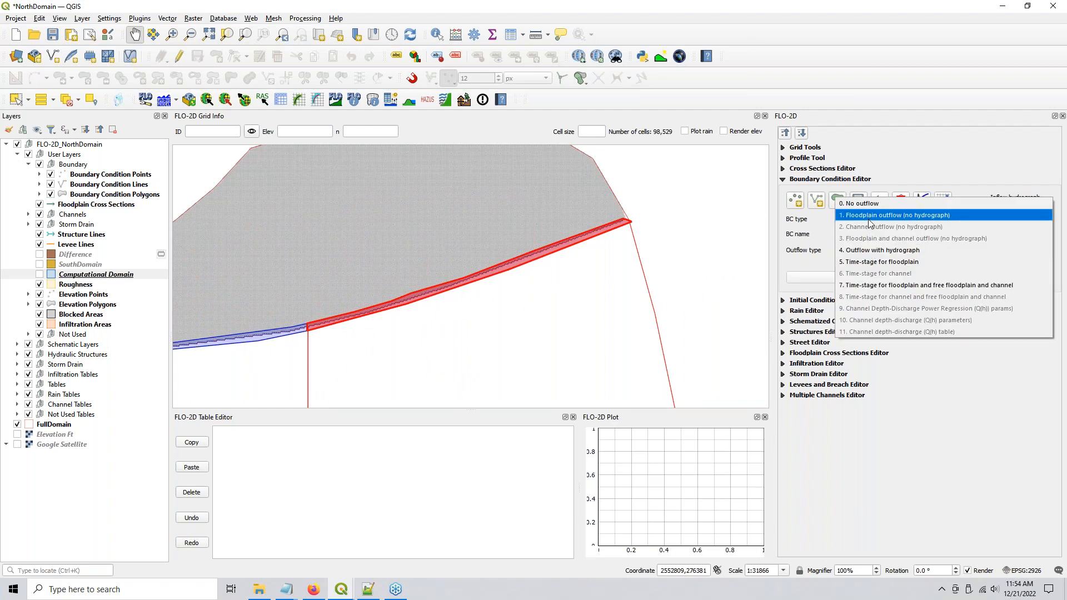
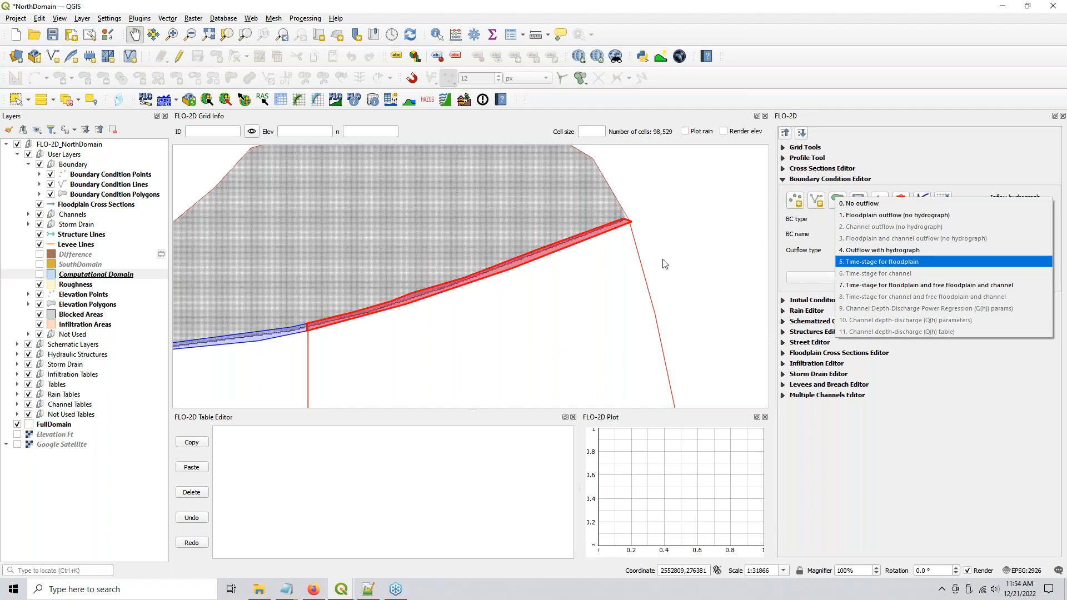
click(442, 321)
scroll(581, 300, down, 2)
drag(549, 328, 508, 324)
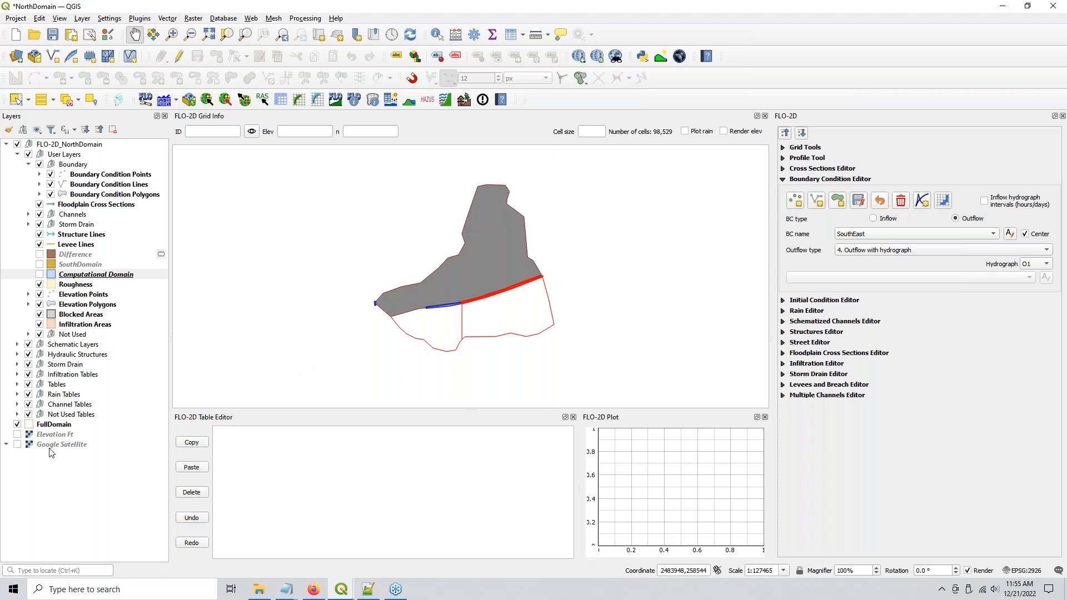
Step: Create a layer group named Results and place it directly below the FullDomain layer
click(72, 494)
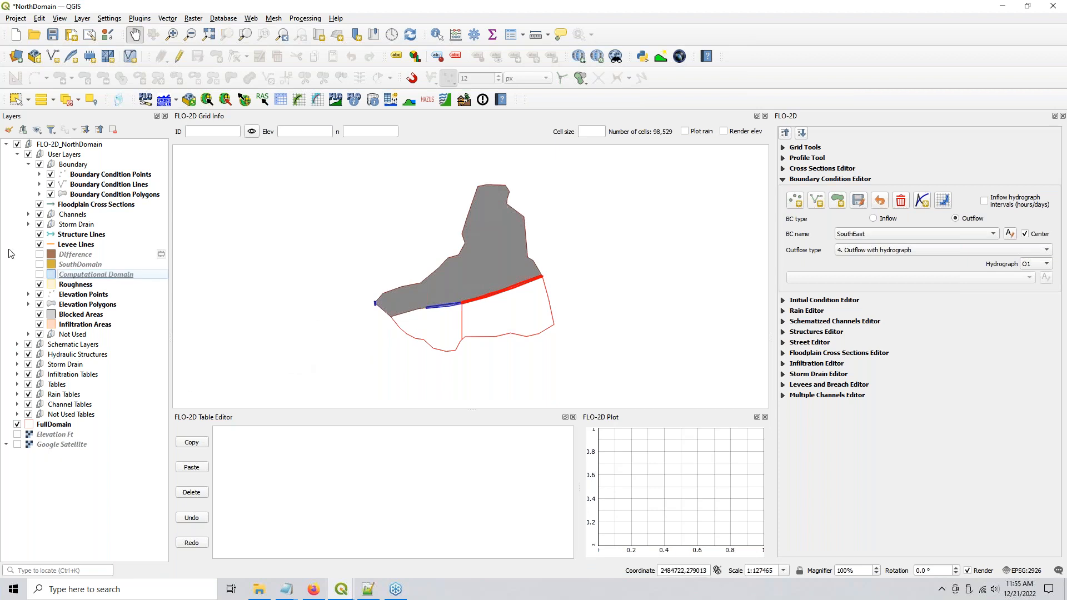
click(47, 425)
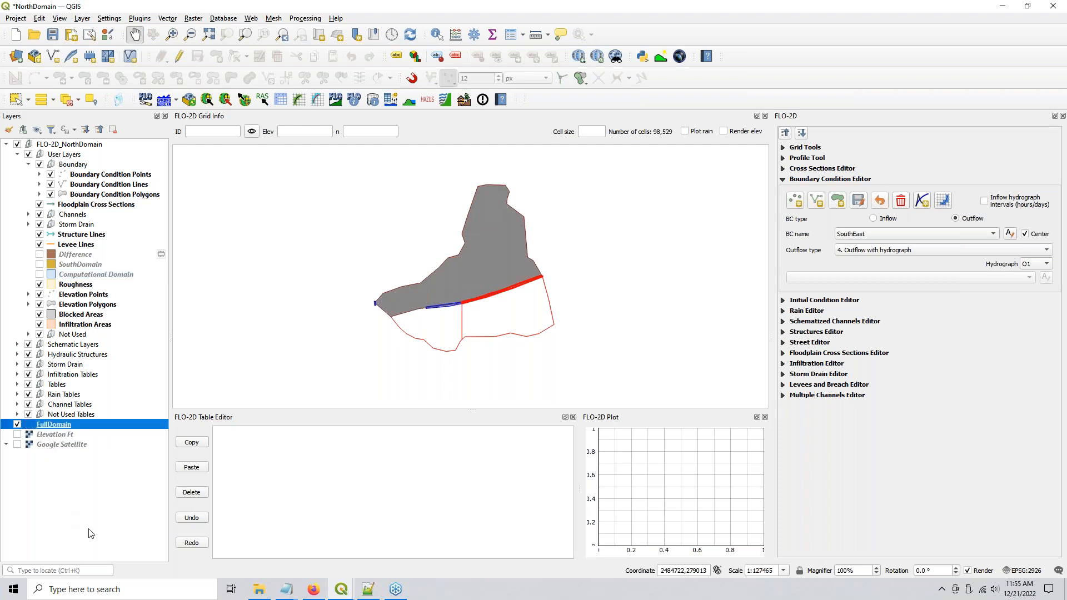
click(35, 131)
text(Re)
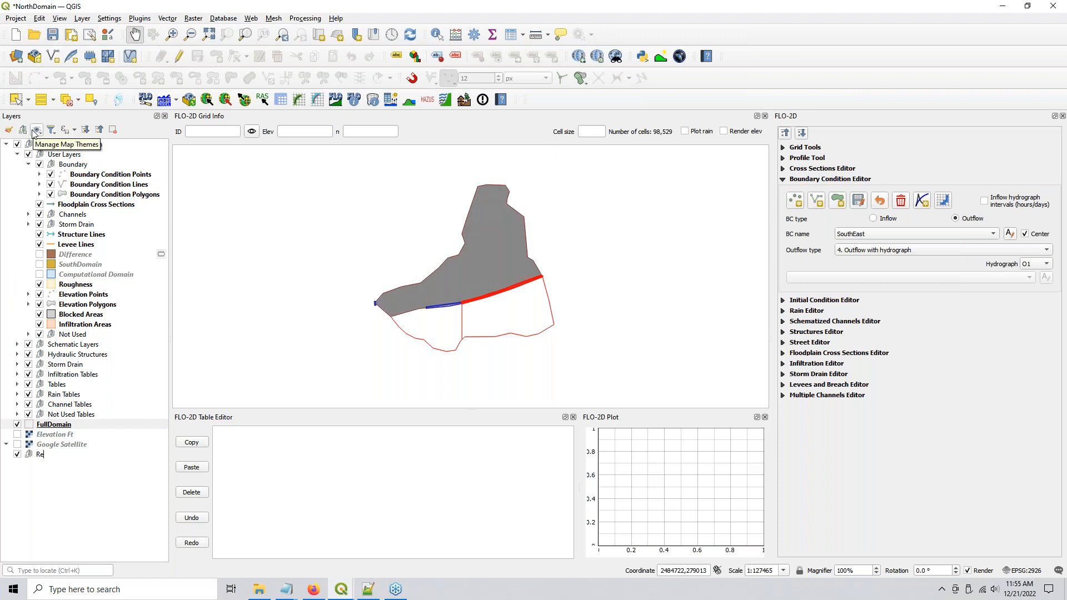
text(sults)
key(Return)
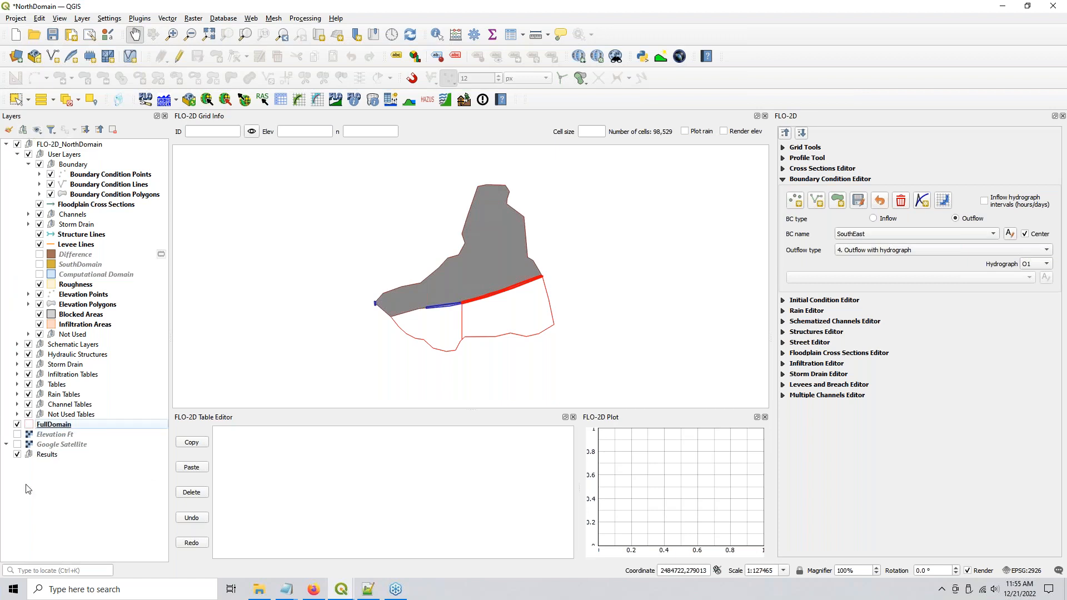
mouse_move(40, 458)
mouse_down()
mouse_move(33, 437)
mouse_move(47, 439)
mouse_up()
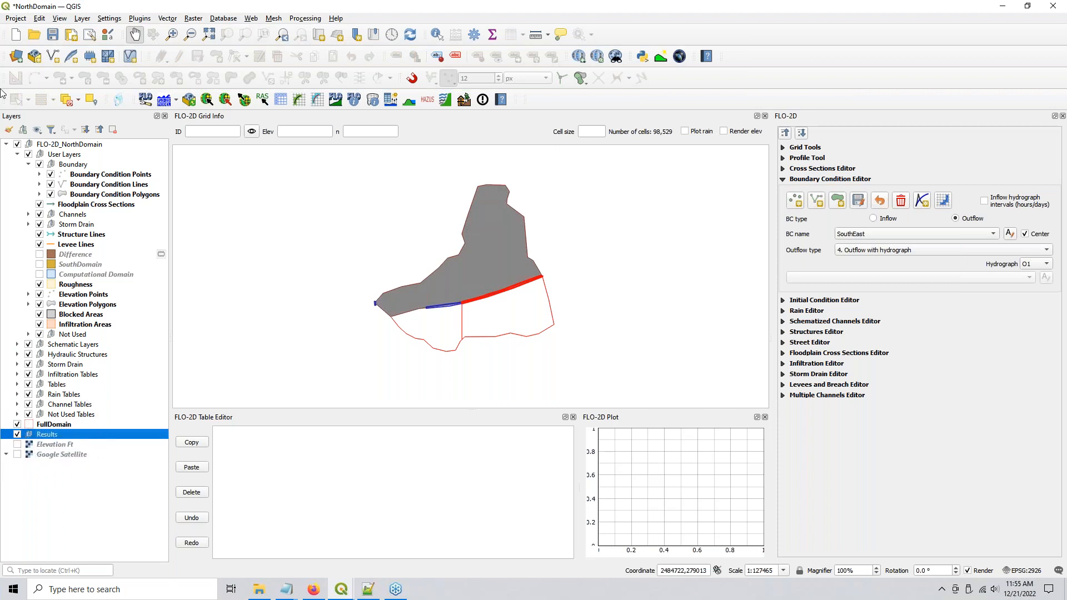
Step: Start adding a mesh layer and browse for its dataset in the Projects C\Multiple Domain\Runs folder
click(15, 57)
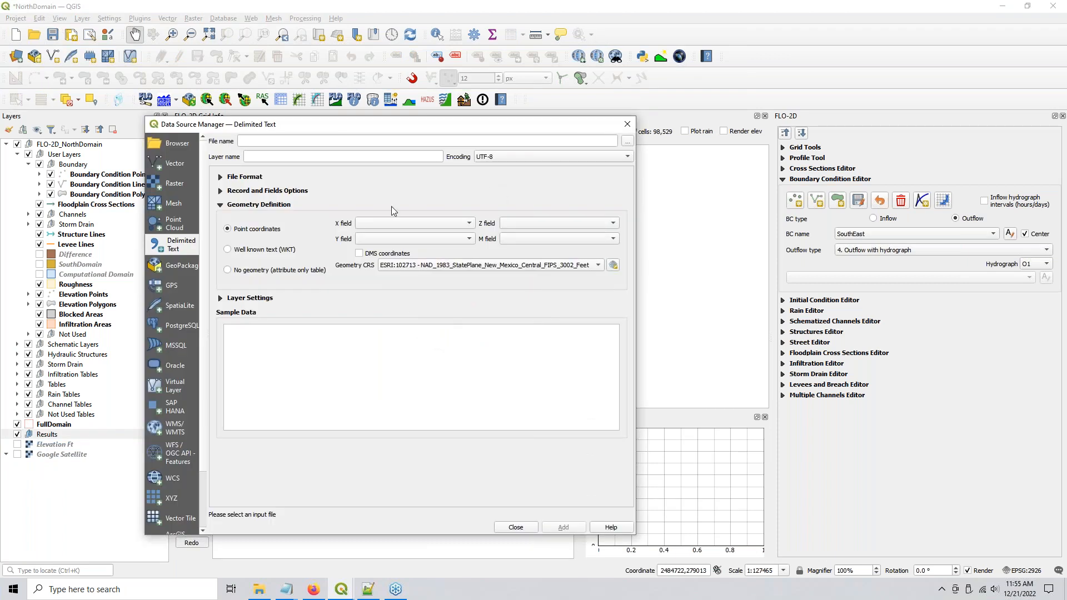
click(174, 203)
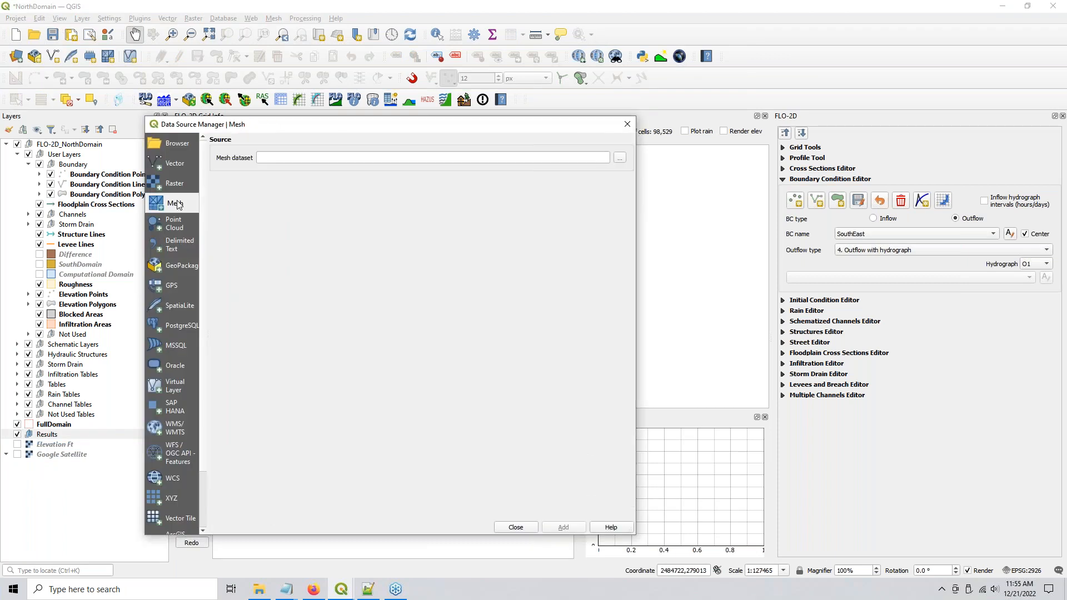
click(620, 158)
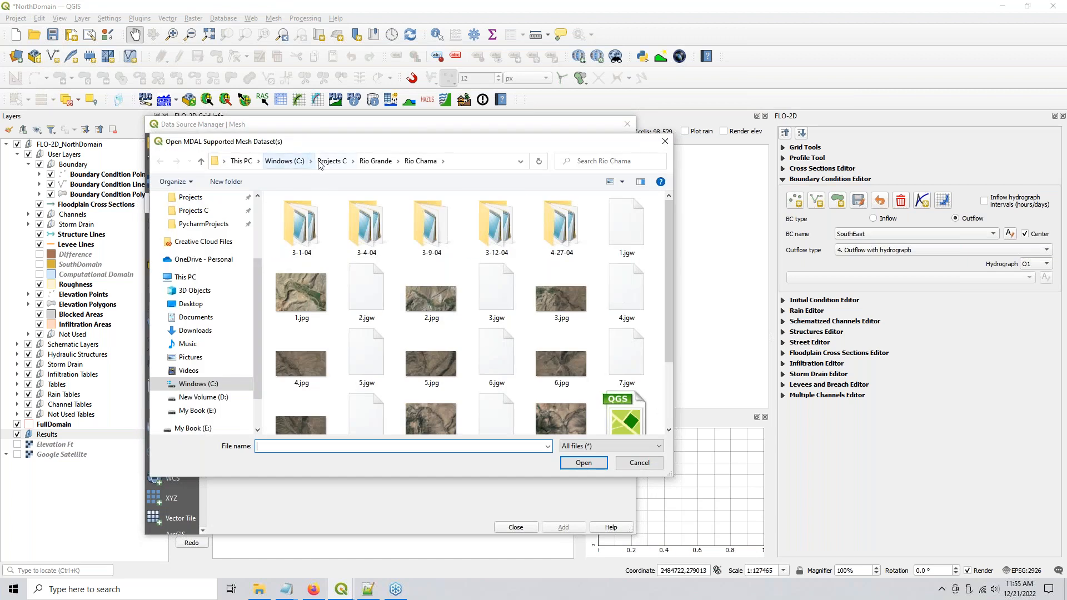
click(323, 162)
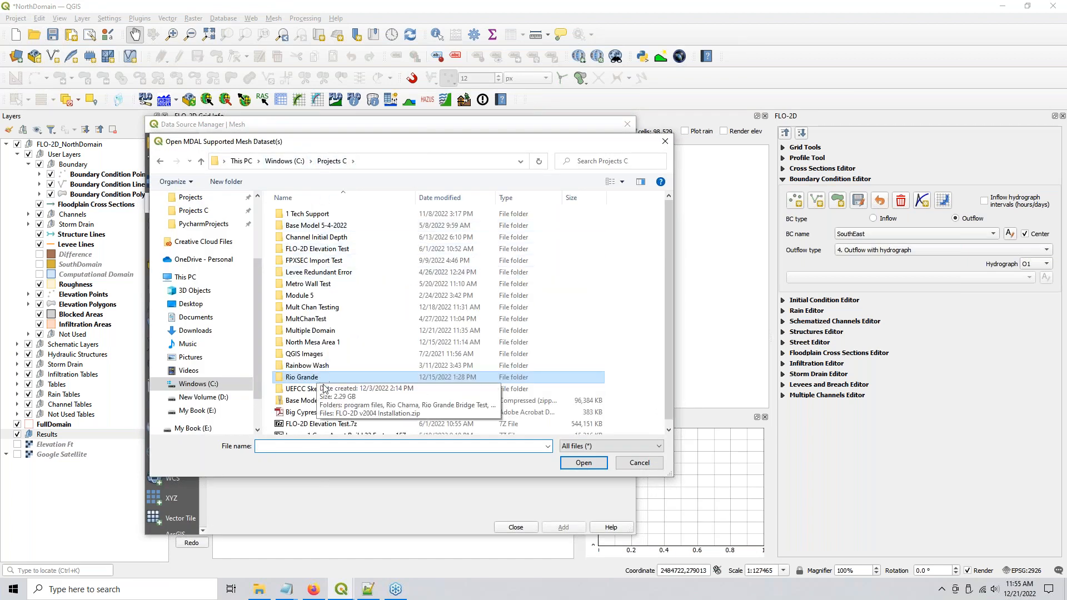
double_click(314, 332)
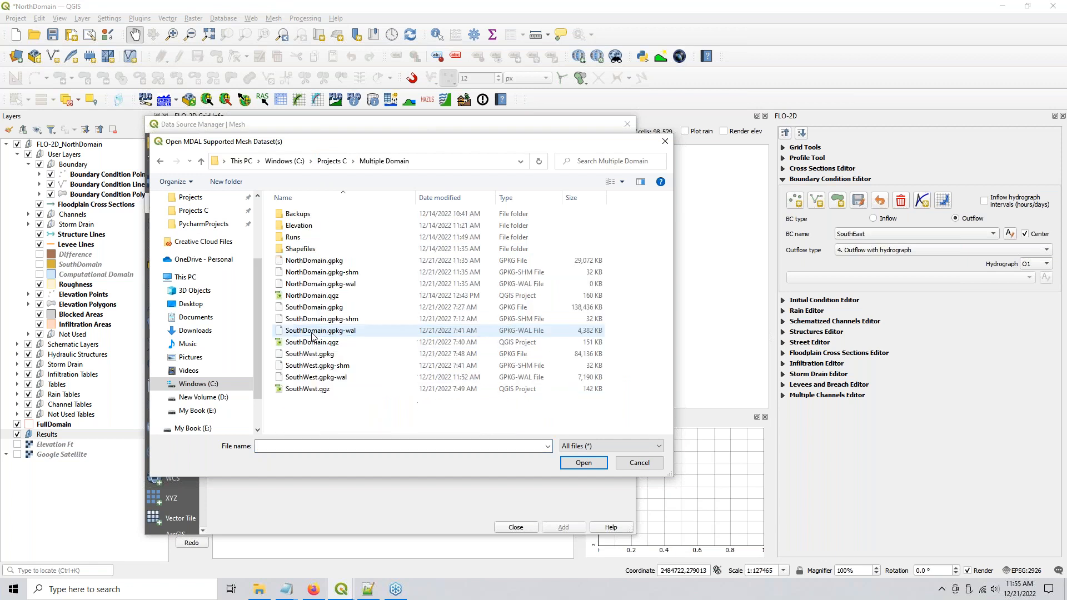
double_click(300, 239)
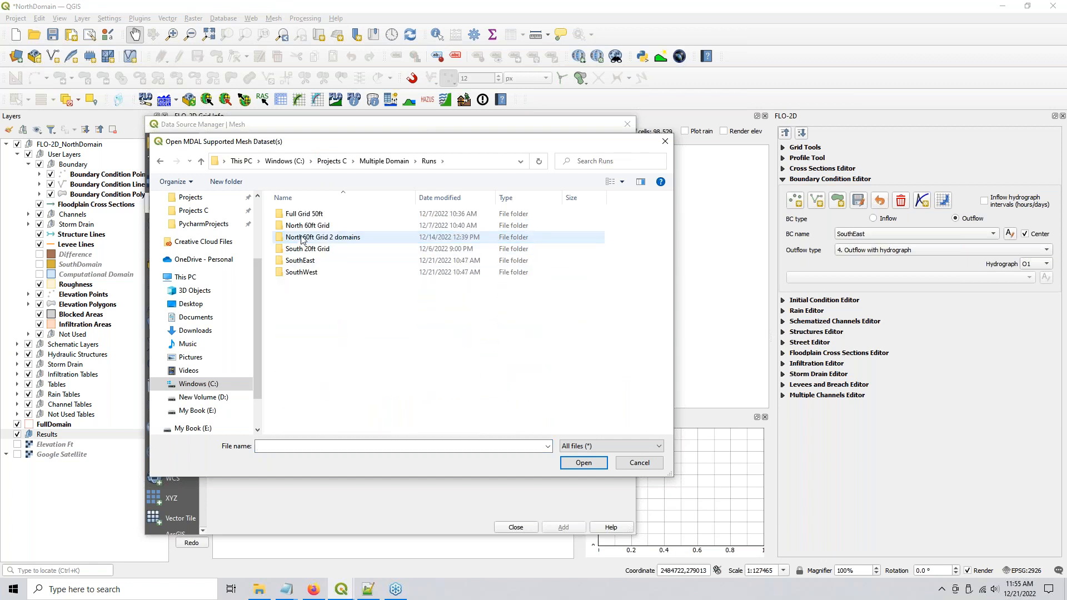
Step: Choose DEPFP.OUT from the Full Grid 50ft run folder as the mesh dataset
click(311, 214)
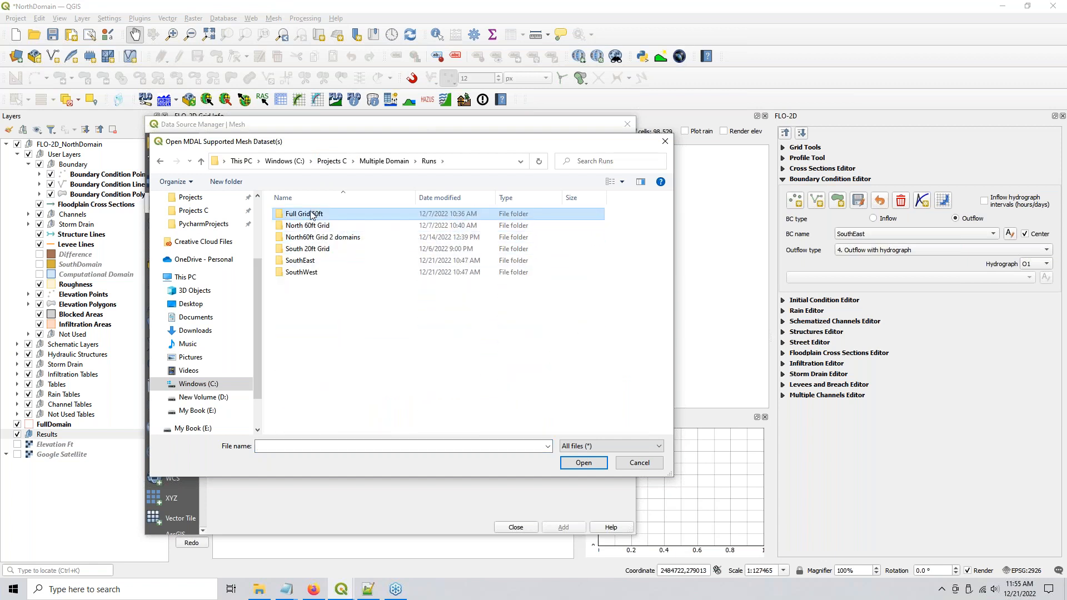
double_click(312, 214)
click(311, 342)
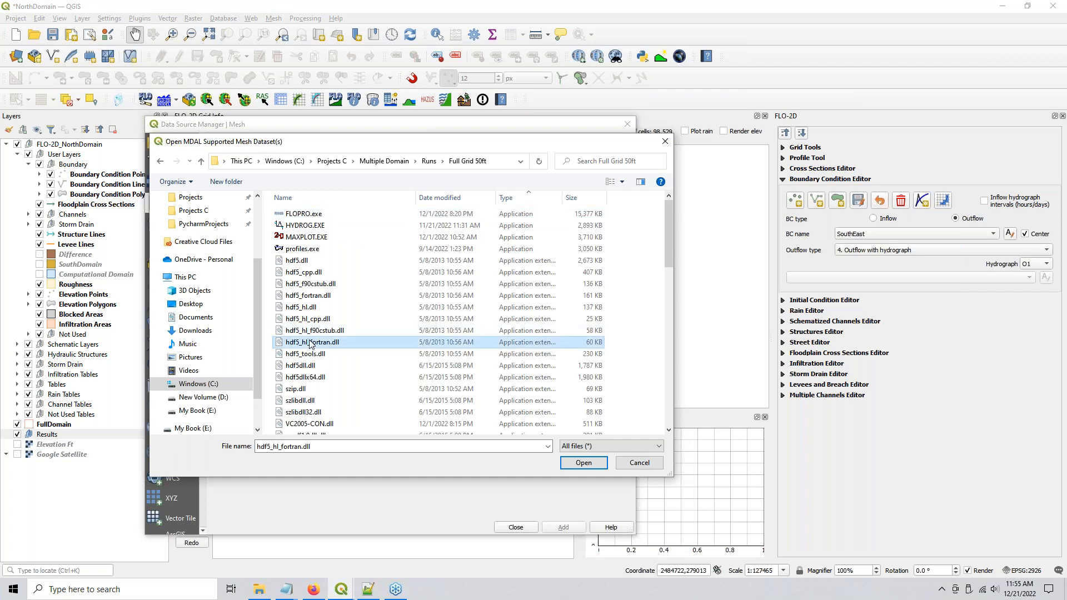
scroll(310, 334, down, 10)
click(305, 210)
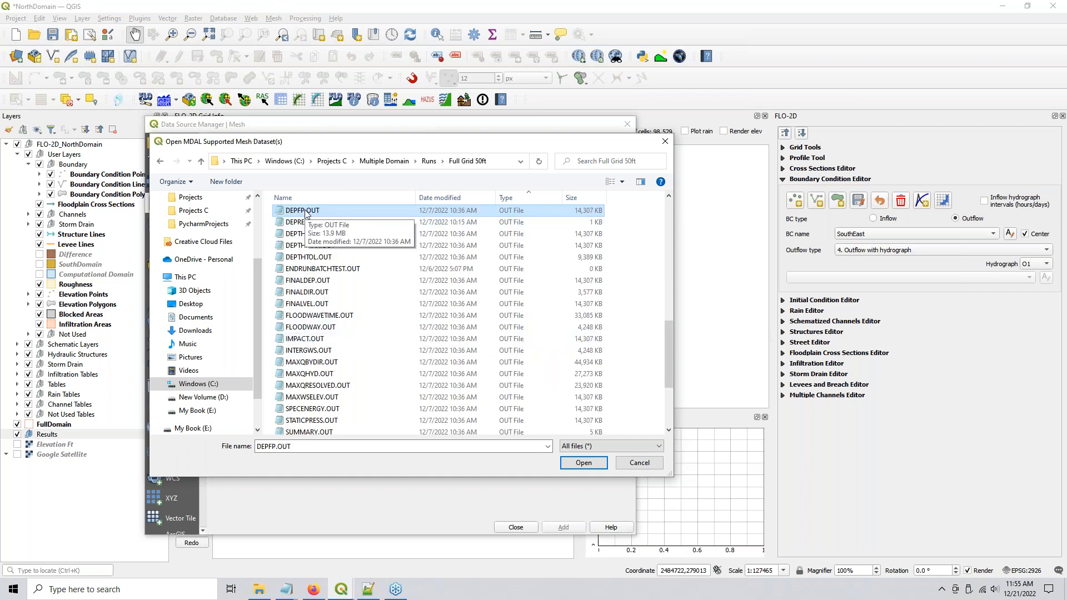
click(302, 222)
click(300, 210)
double_click(300, 211)
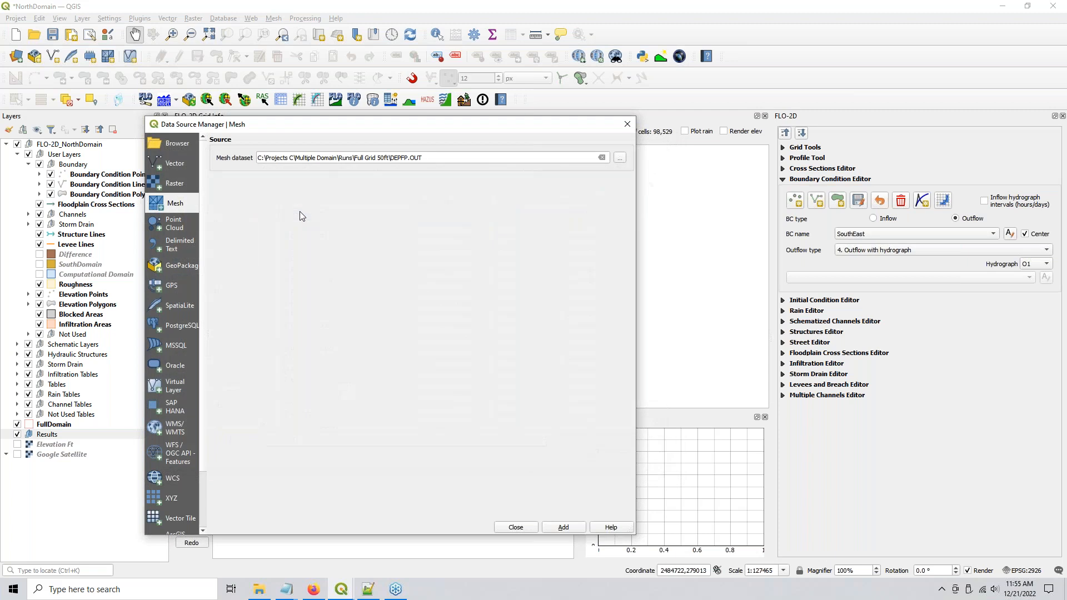
Step: Add the selected Full Grid 50ft mesh dataset to the Results group and close the data source window
click(563, 527)
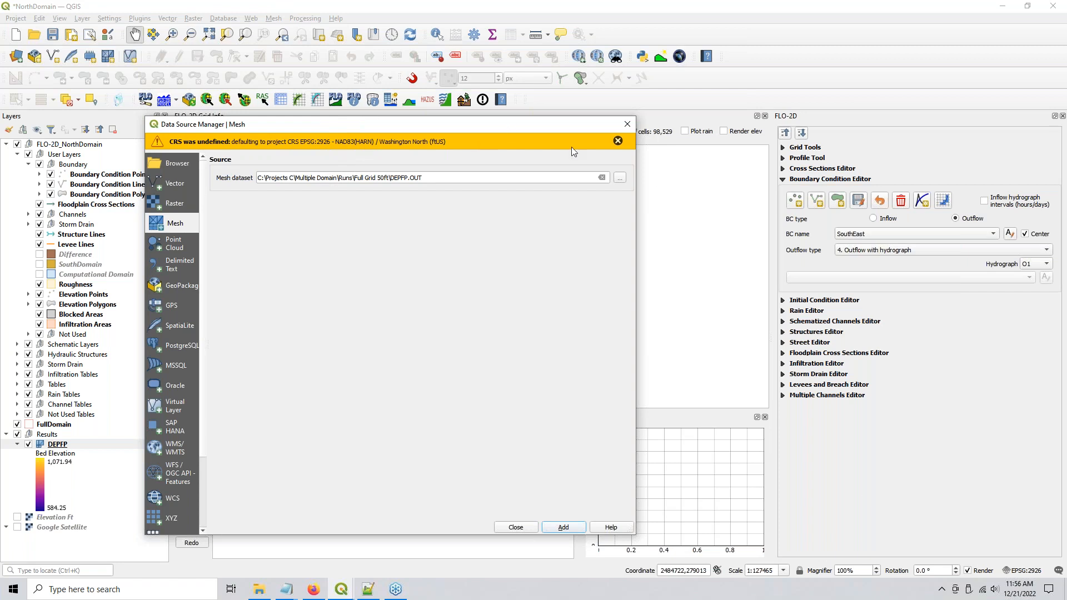
click(617, 140)
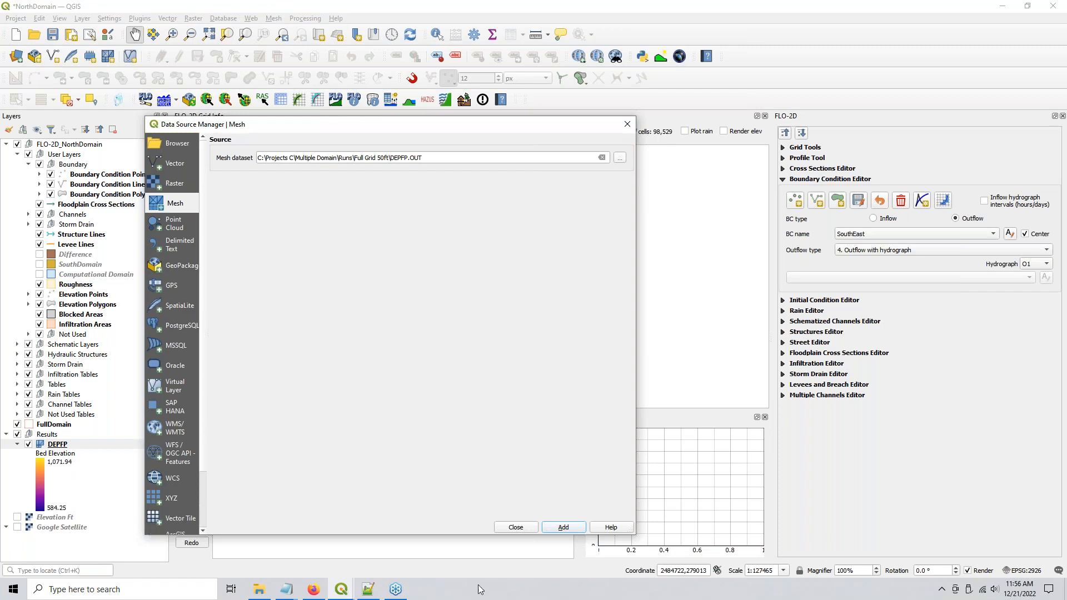
click(515, 527)
Step: Rename the new DEPFP mesh layer in the Results group as Full Domain
right_click(60, 449)
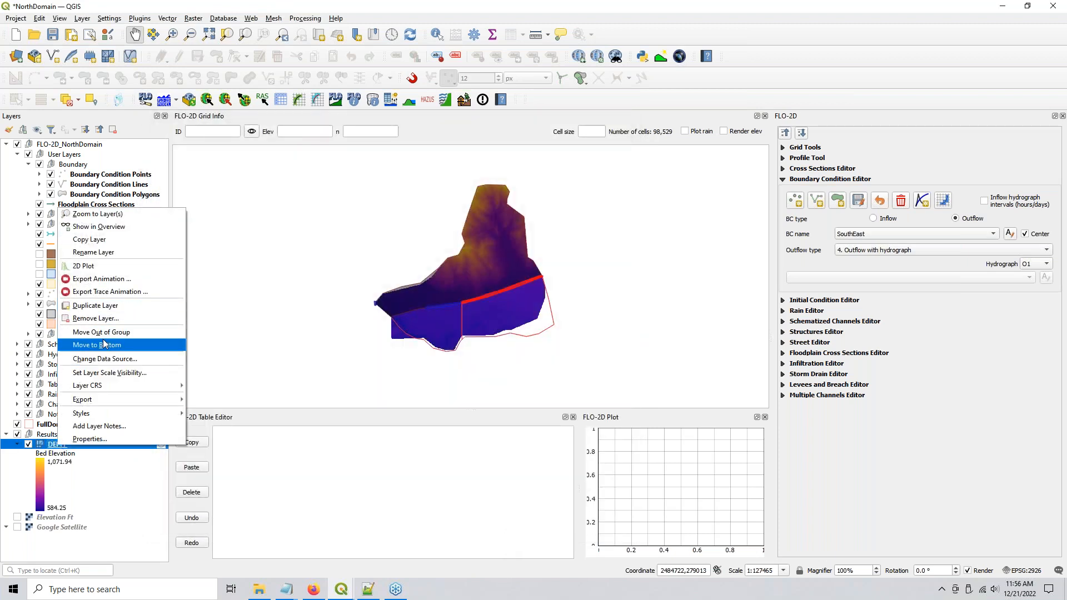
click(55, 448)
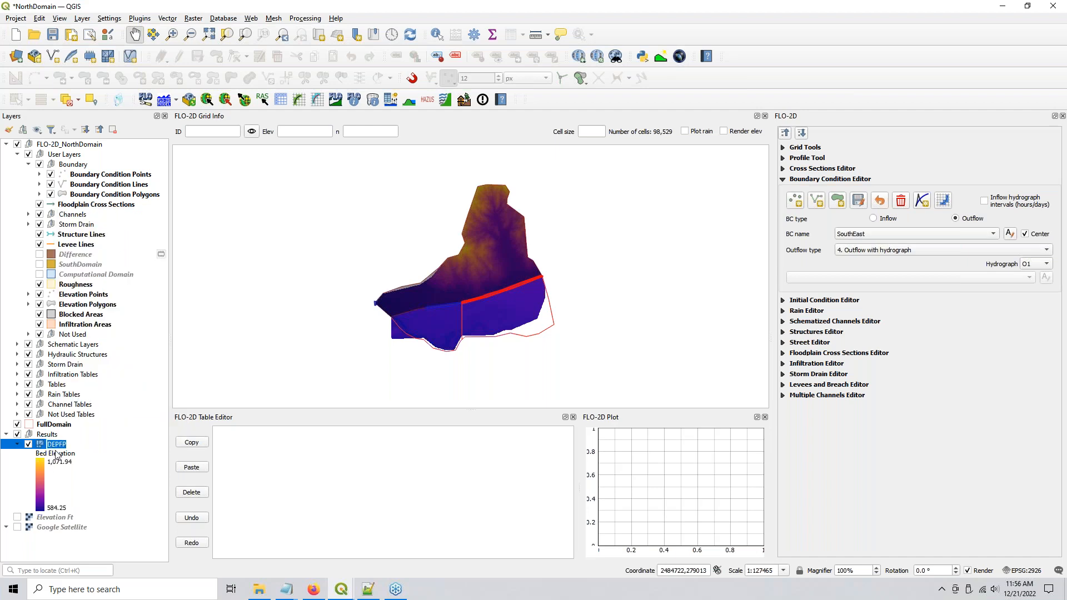
text(Full Domain)
Step: Add DEPFP.OUT from the Runs\North60ft Grid 2 domains folder as a mesh layer in the Results group
click(55, 436)
click(16, 58)
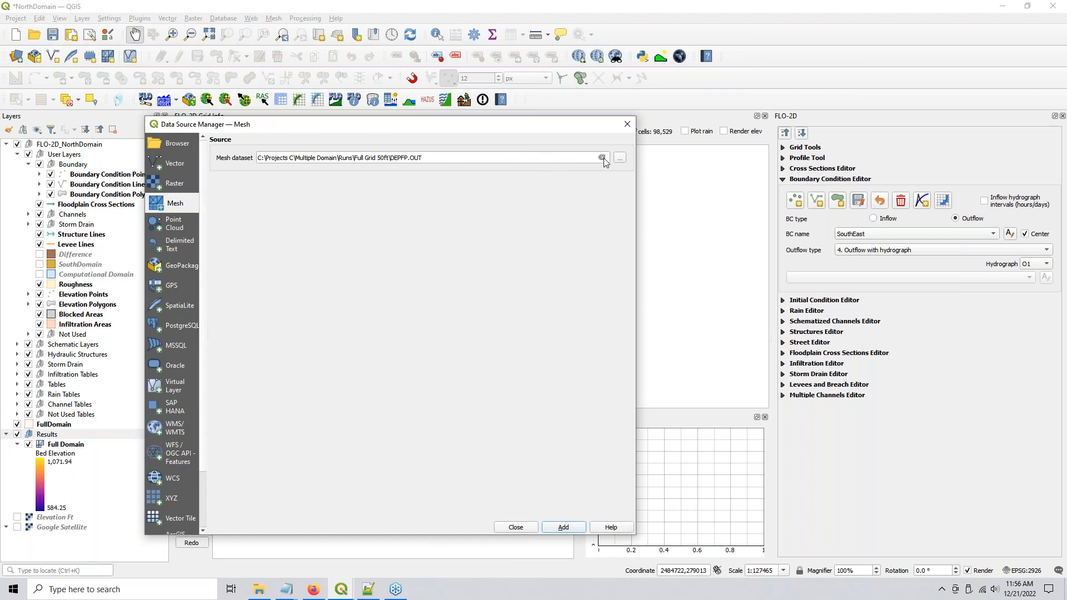
click(619, 159)
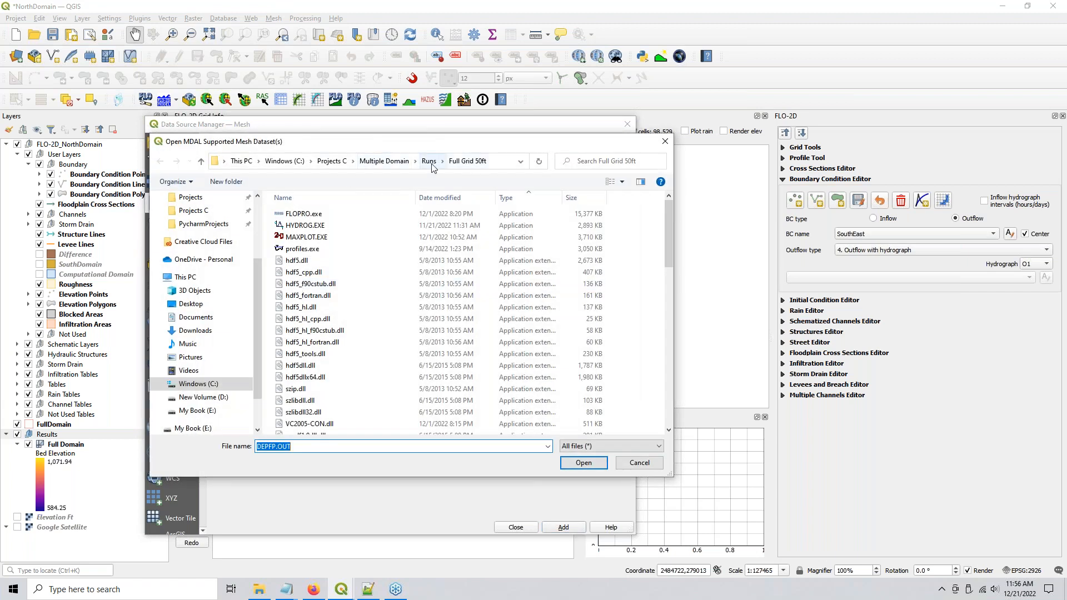
click(428, 161)
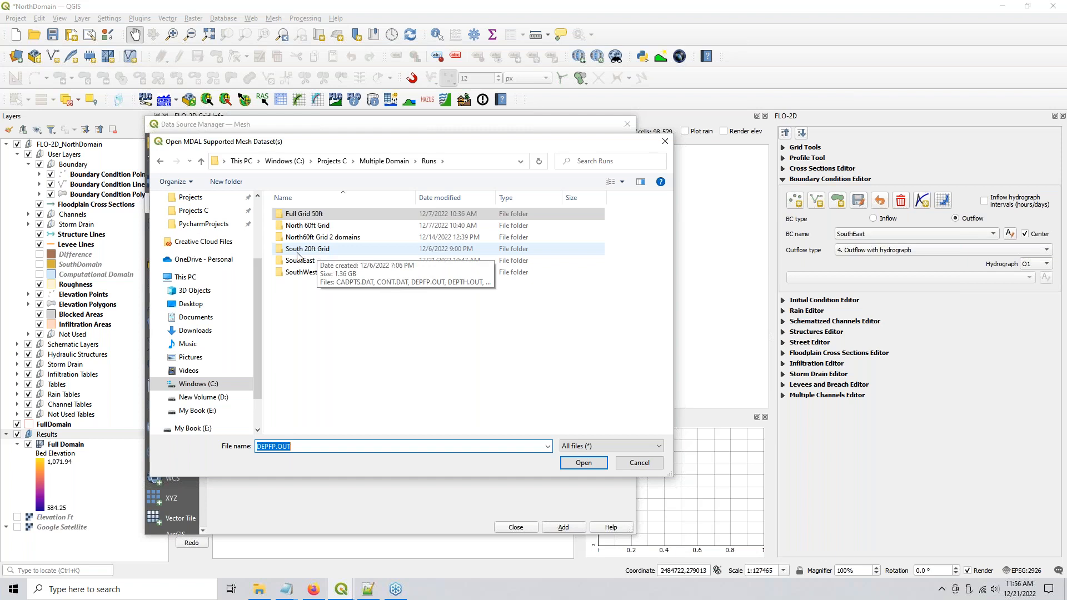
click(297, 238)
double_click(298, 239)
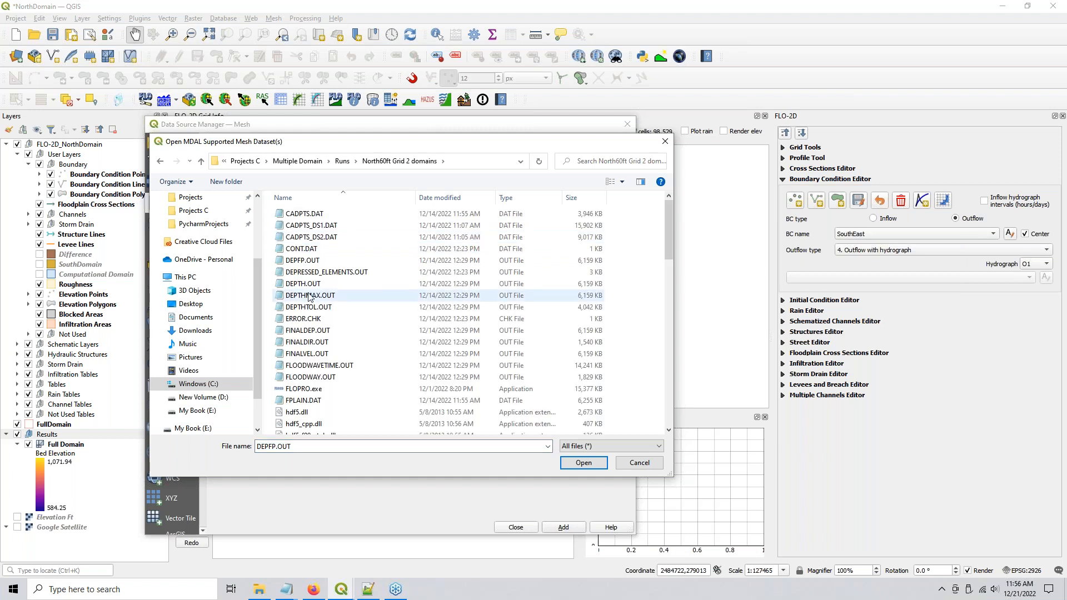
double_click(298, 262)
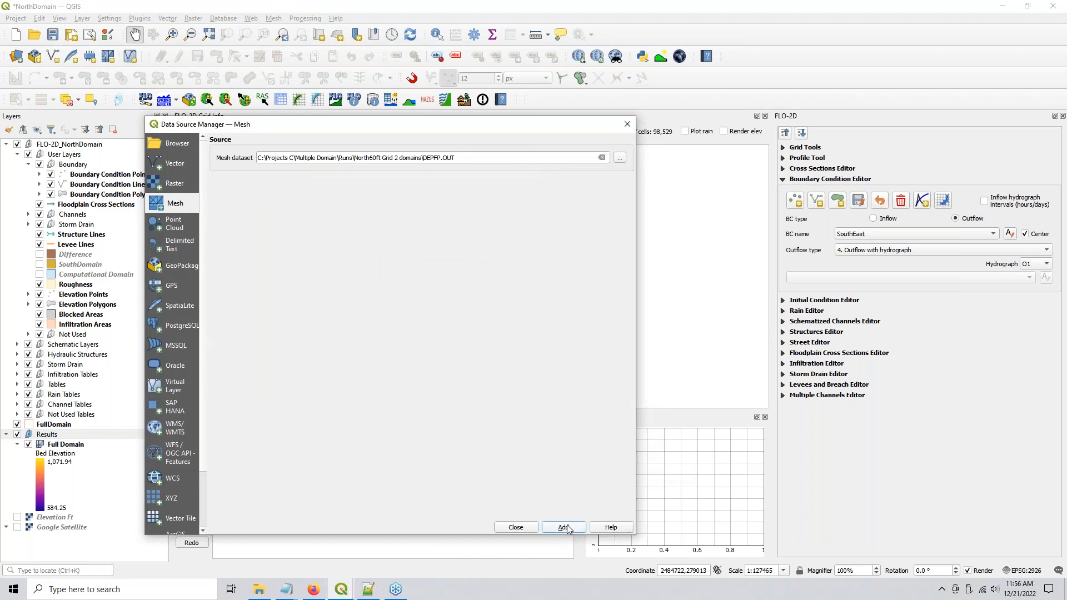
key(Return)
click(515, 527)
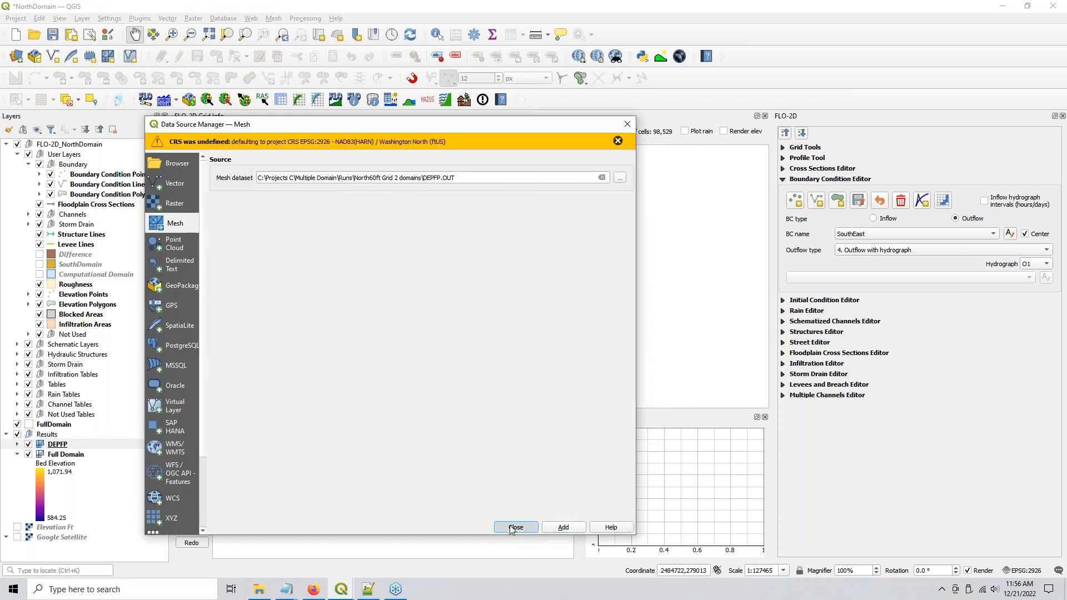
Step: Rename the DEPFP layer of the North60ft two-domain run as North 2Domains
right_click(52, 444)
click(72, 250)
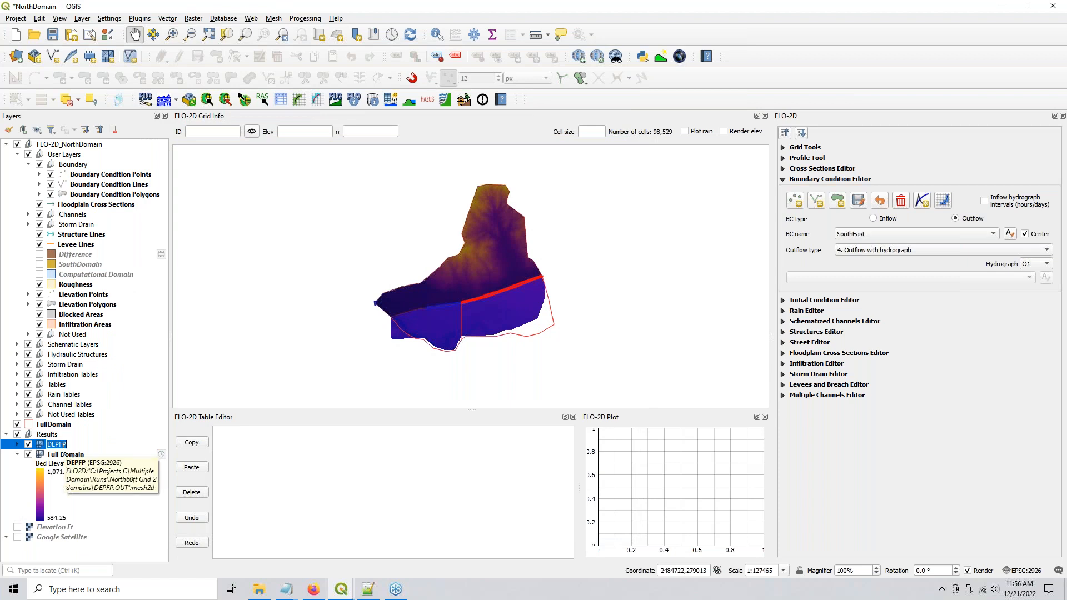
text(North 2Domains)
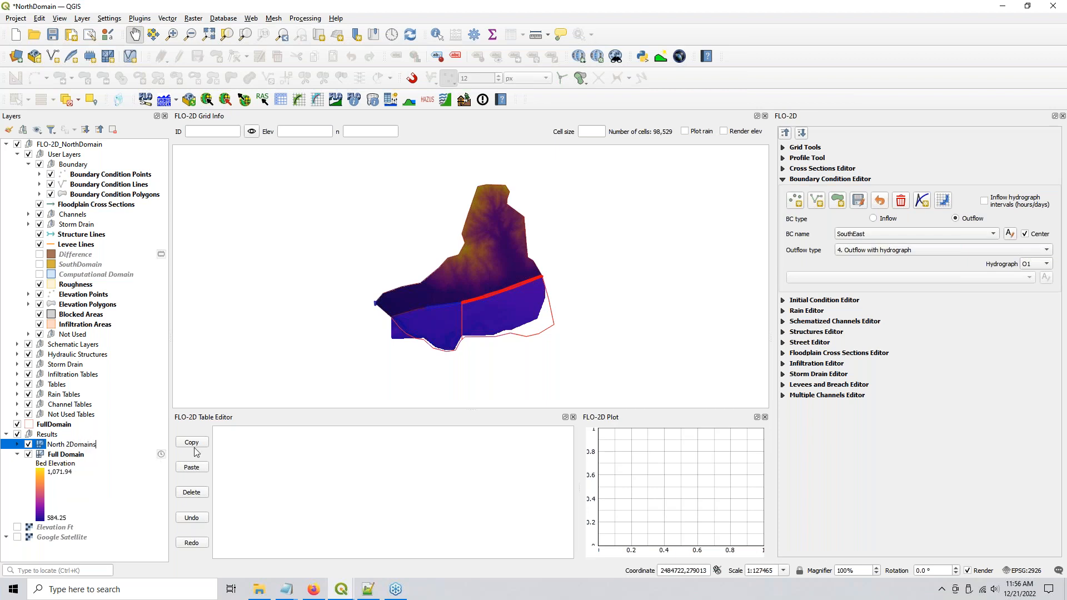
click(89, 467)
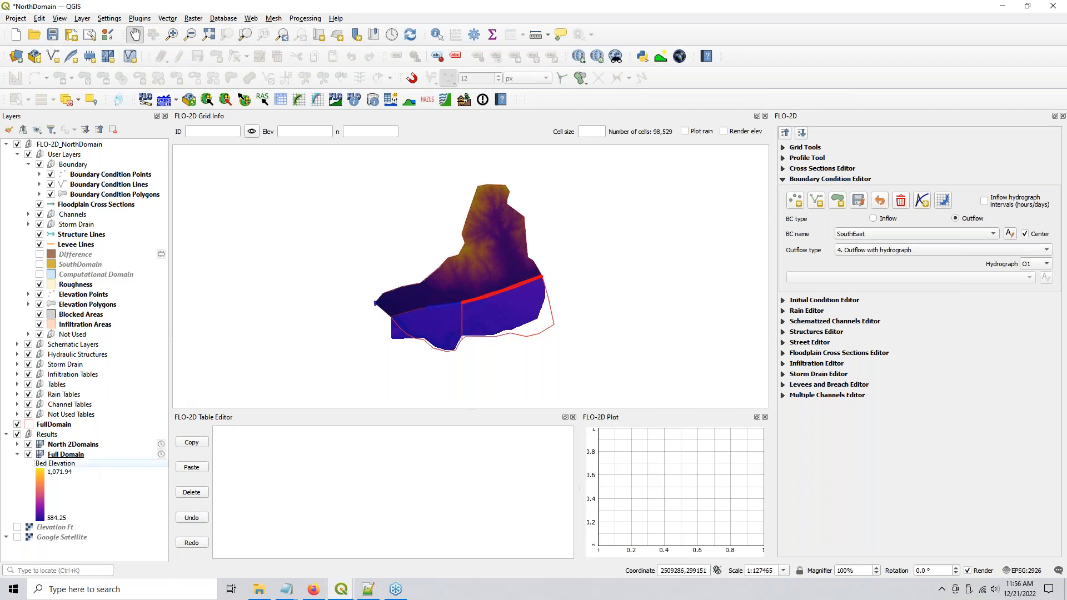
Step: Choose DEPFP.OUT from the Runs\SouthEast\Channel Run folder as the dataset for another mesh layer
click(17, 57)
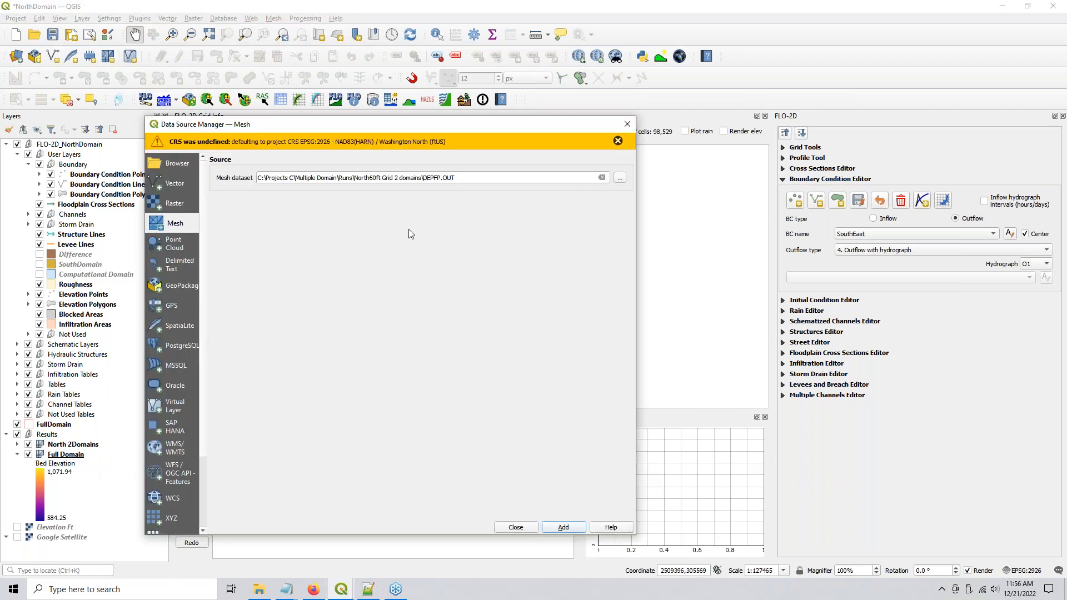
click(619, 178)
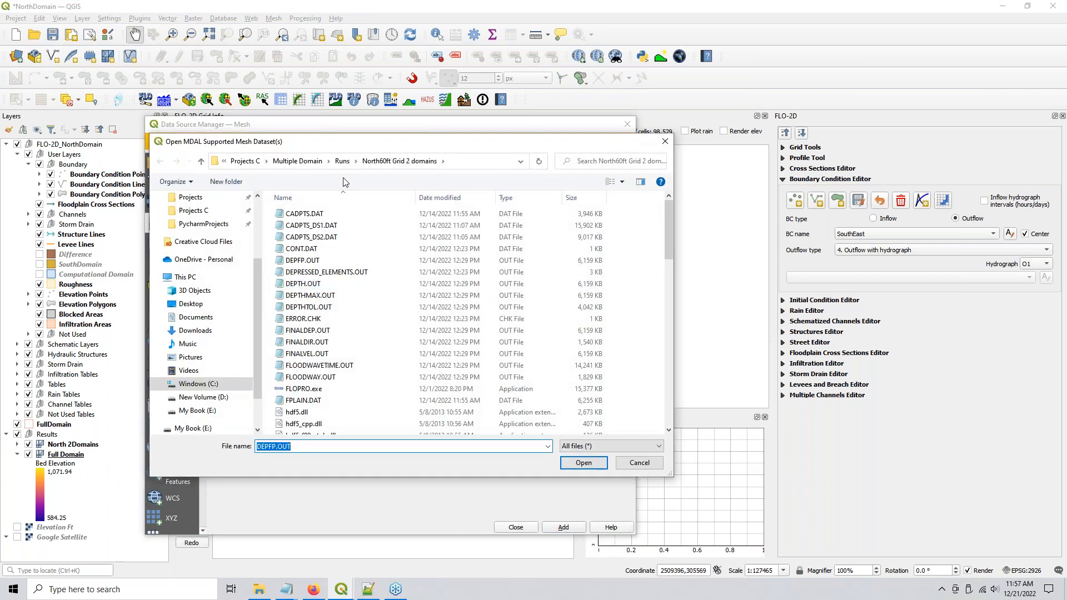
click(345, 161)
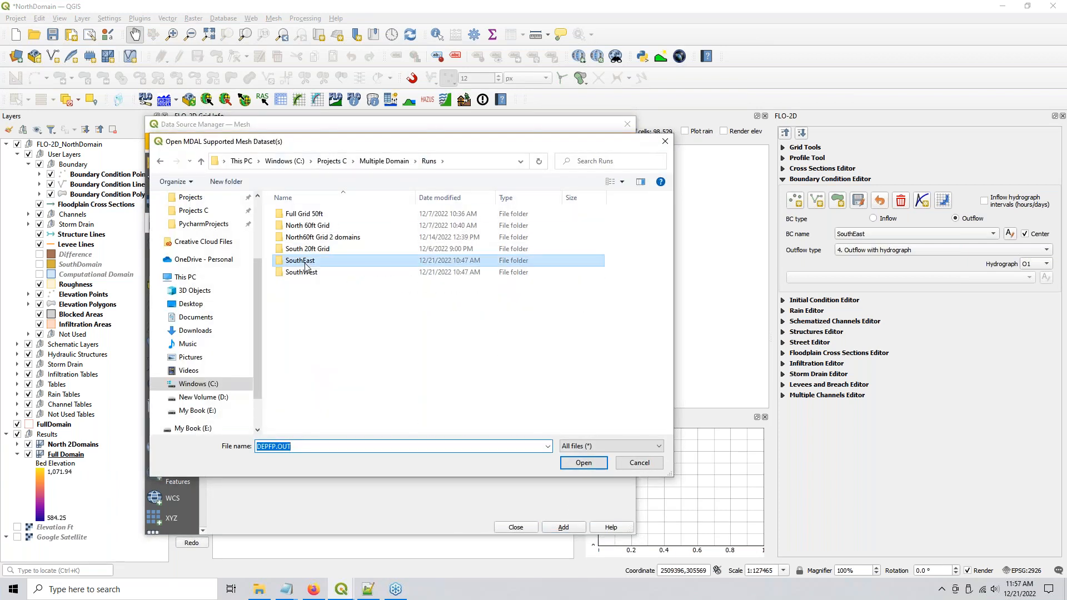
double_click(307, 260)
click(314, 217)
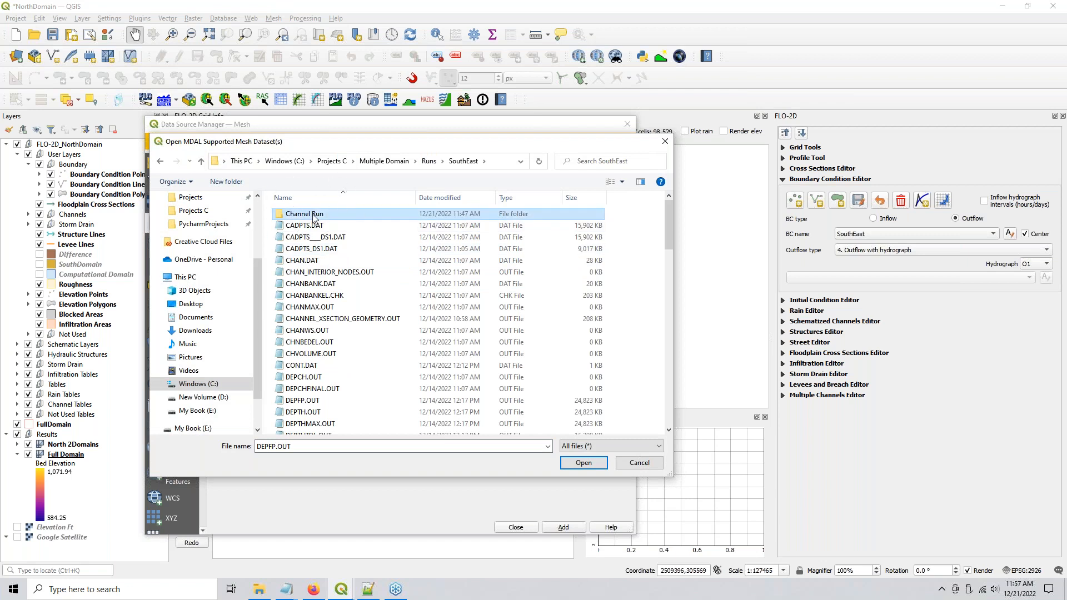
double_click(313, 216)
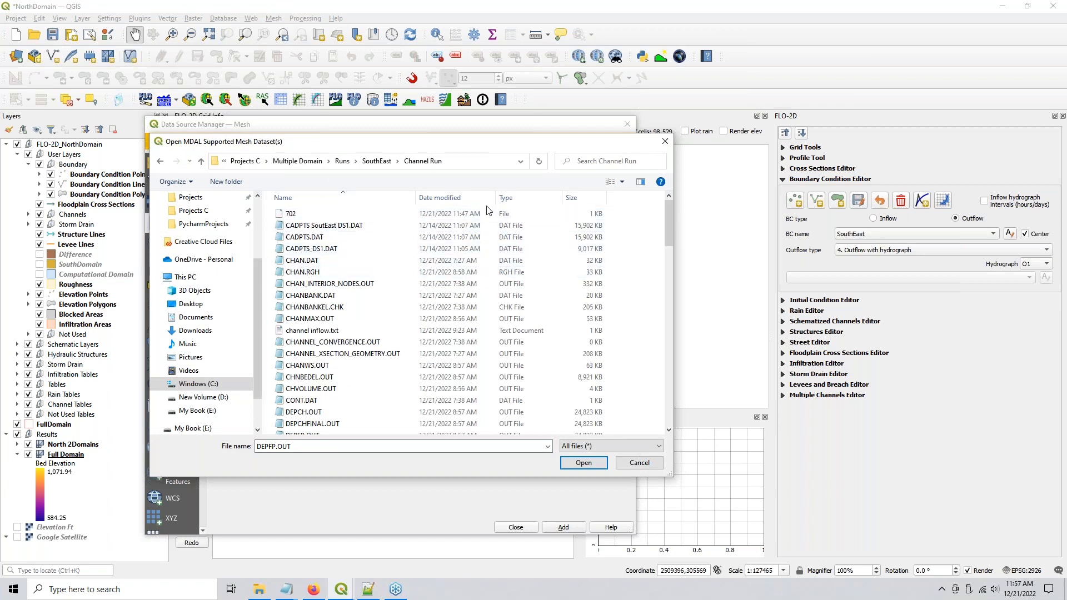
click(506, 199)
click(291, 299)
scroll(291, 303, down, 10)
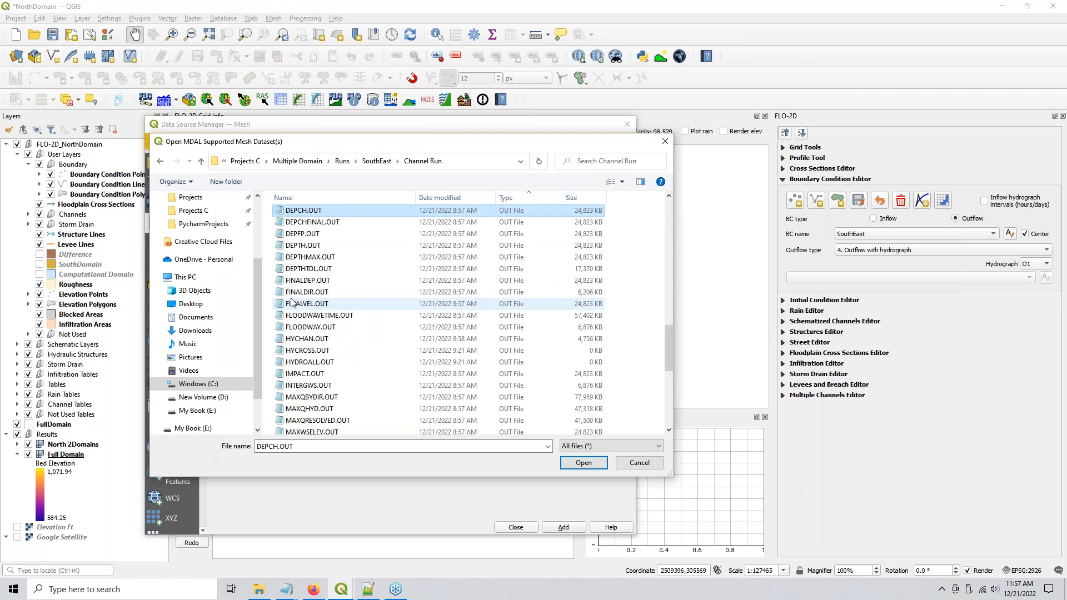
double_click(294, 234)
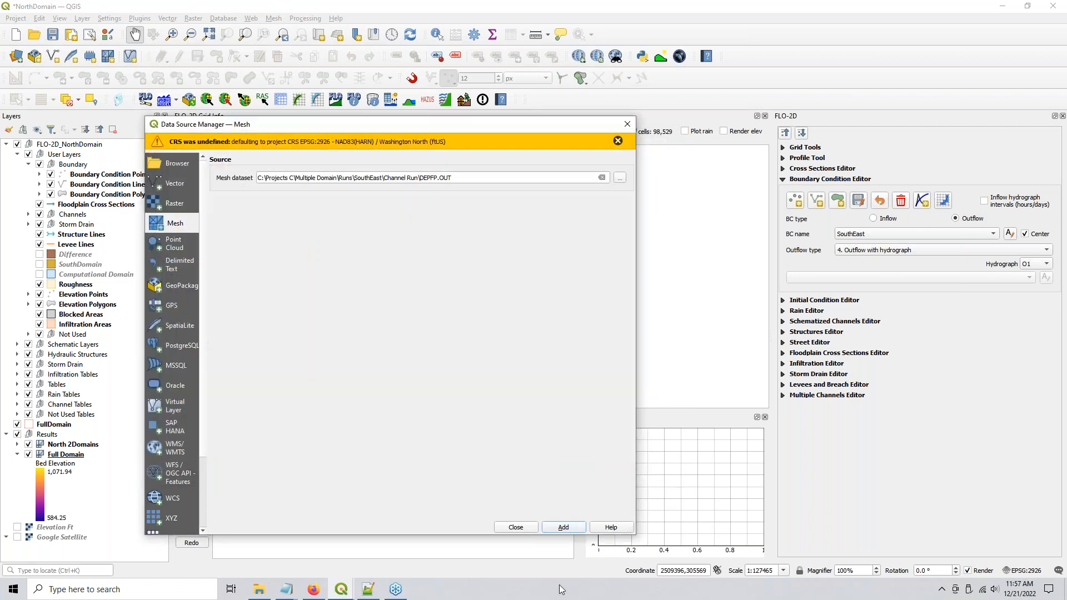
Step: Add only the mesh2d item of the SouthEast Channel Run dataset, and move the data source window aside
click(563, 527)
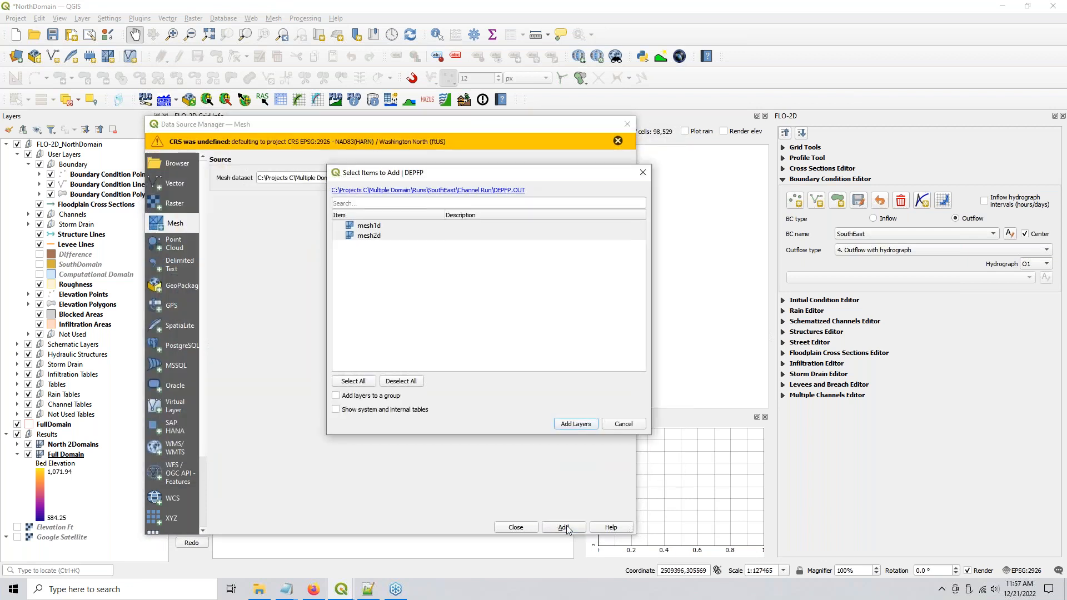
click(362, 237)
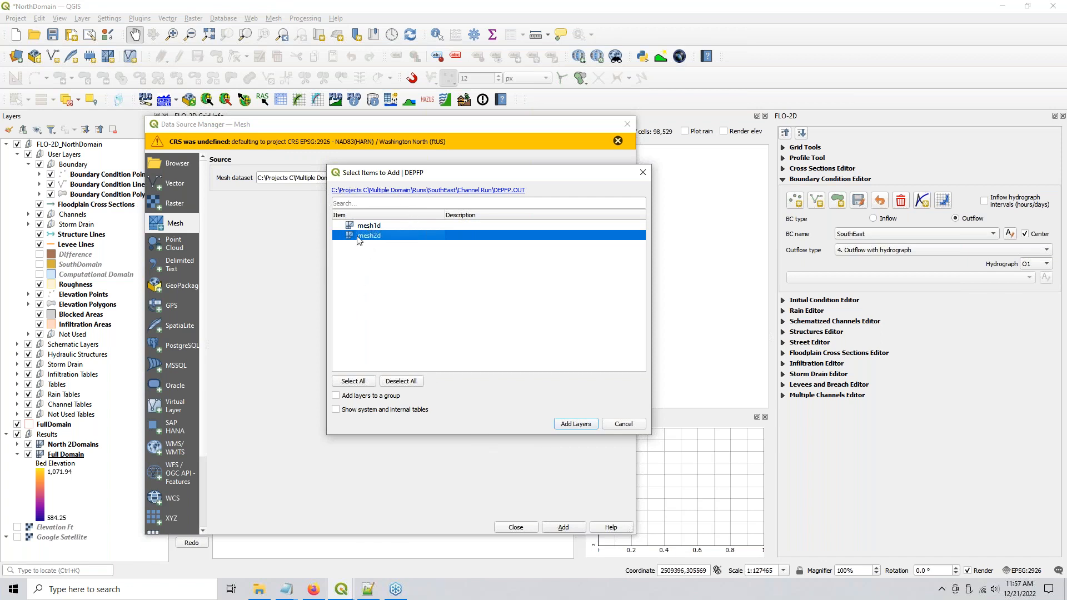
click(575, 426)
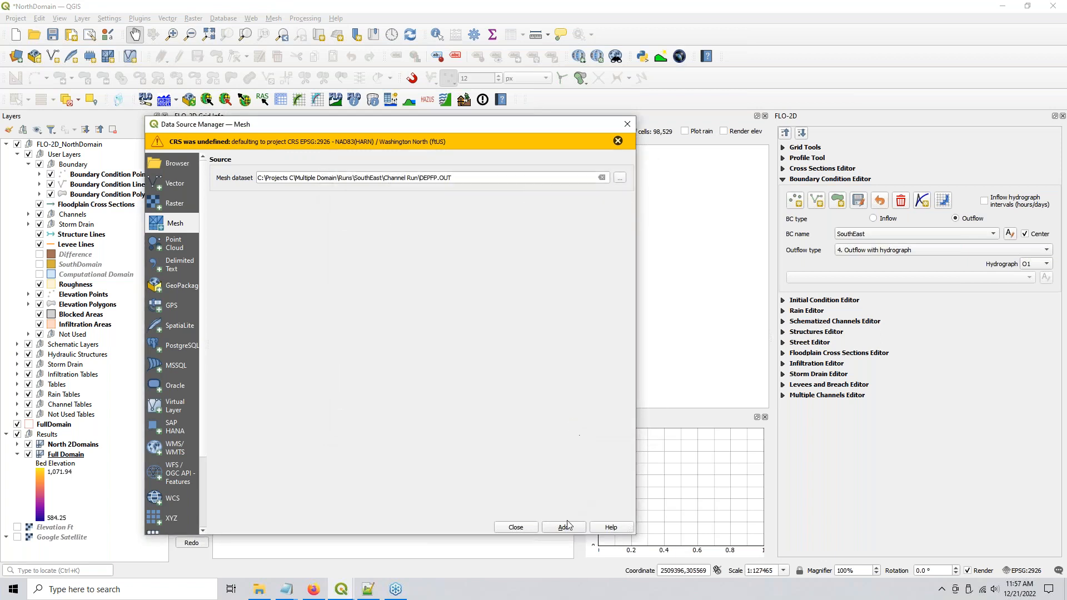
click(562, 527)
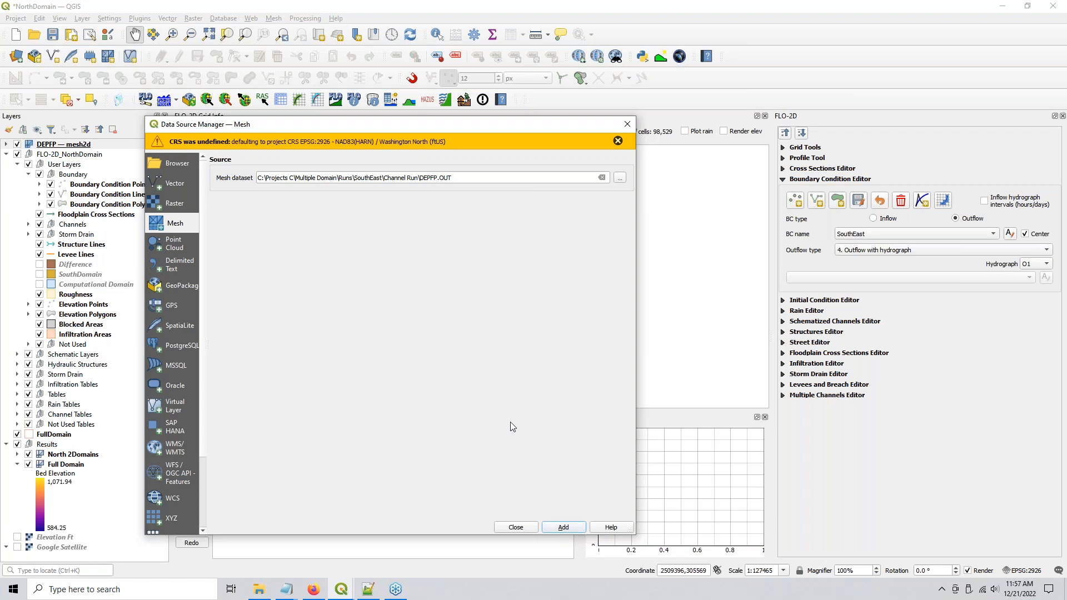
drag(348, 120, 391, 64)
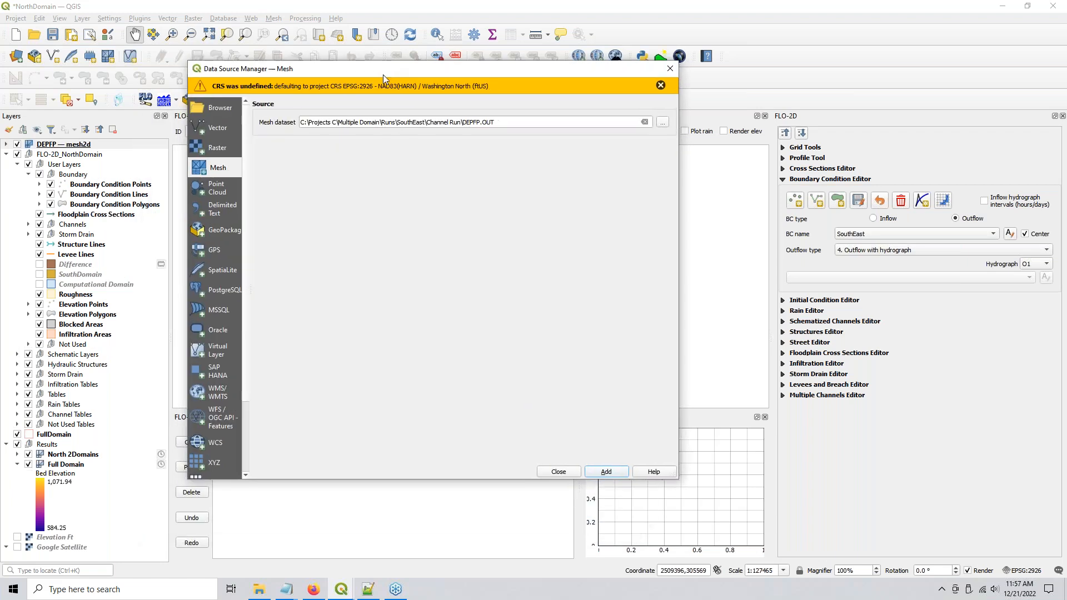
Step: Add the mesh2d item of the SouthEast Channel Run dataset a second time and close the data source window
click(599, 473)
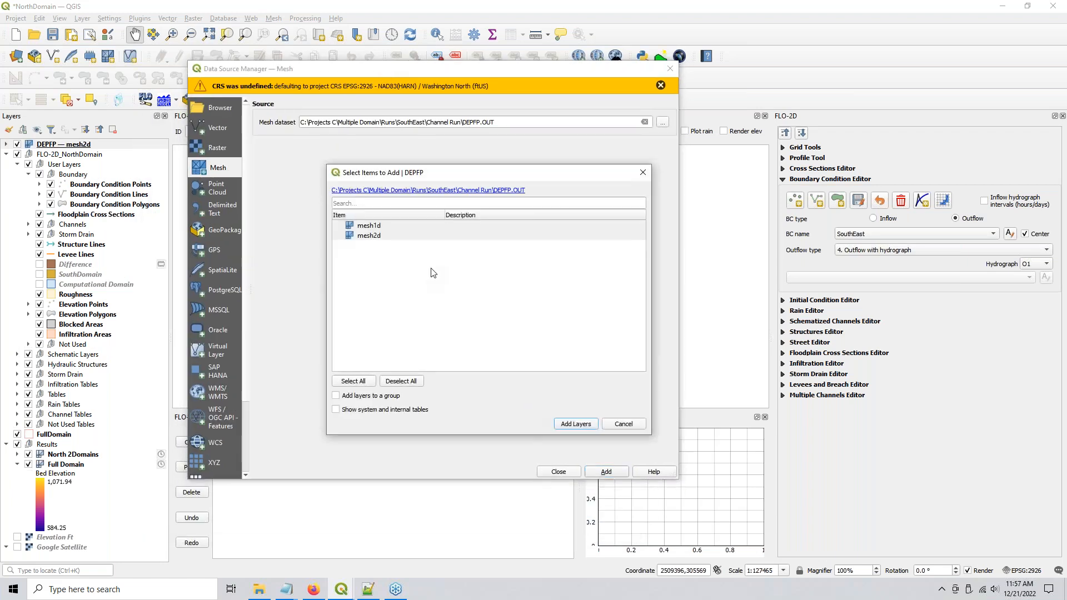
click(618, 425)
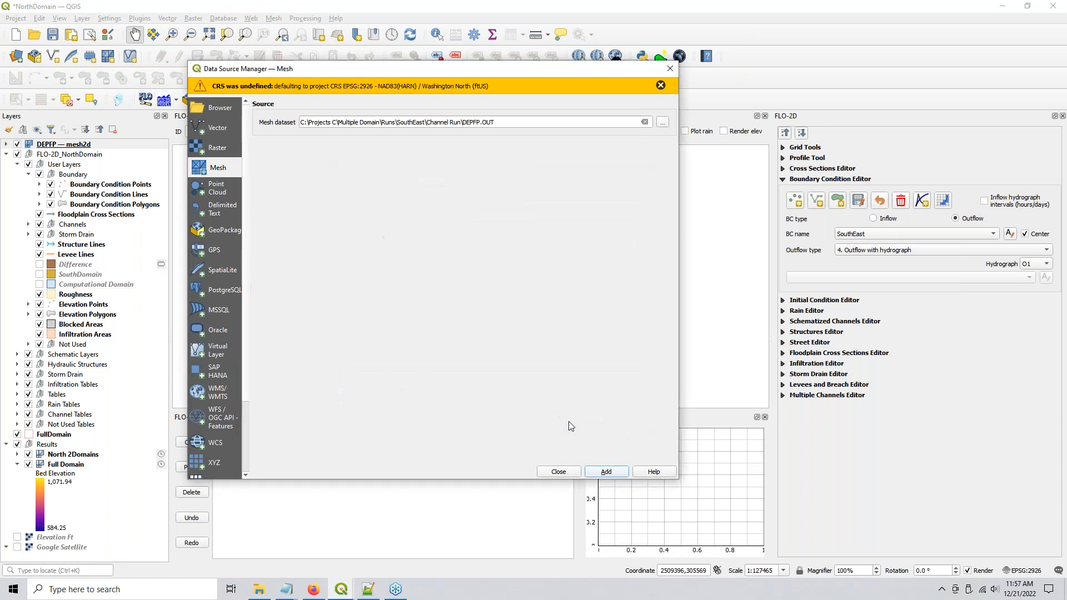
click(605, 473)
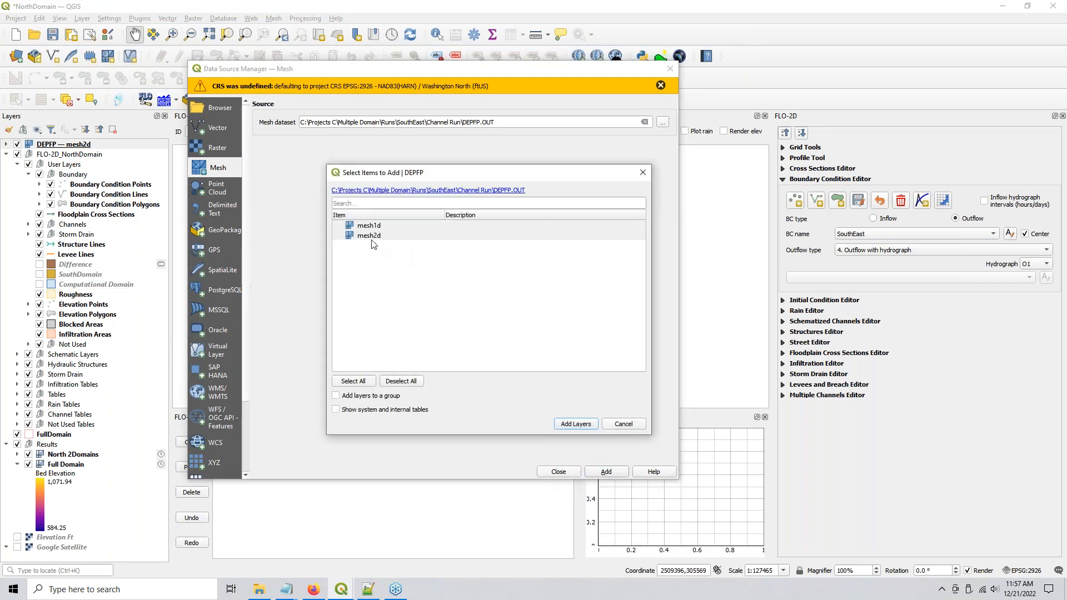
click(369, 236)
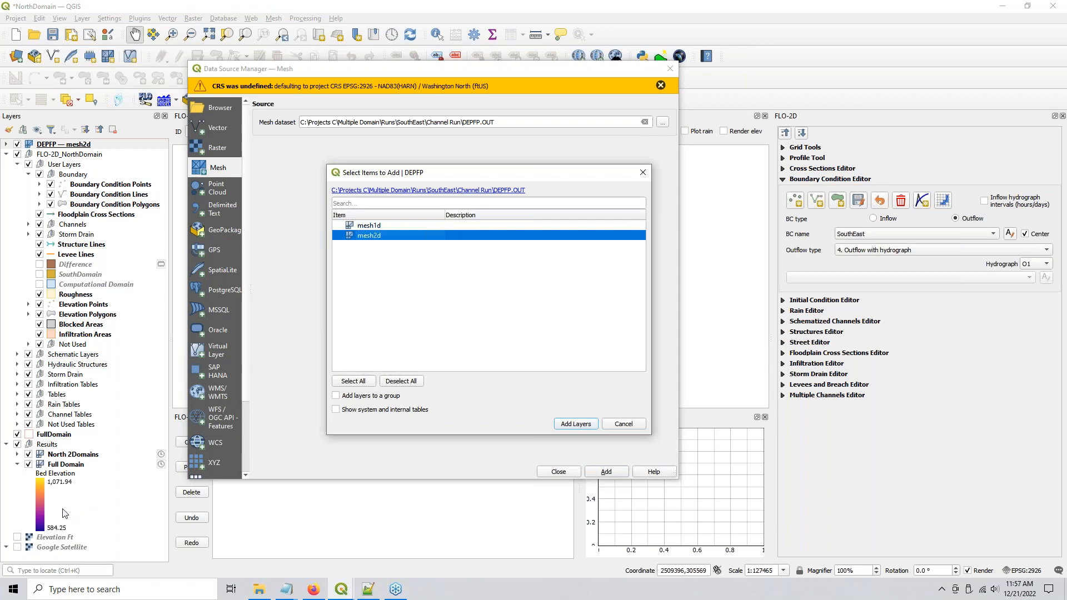
click(577, 424)
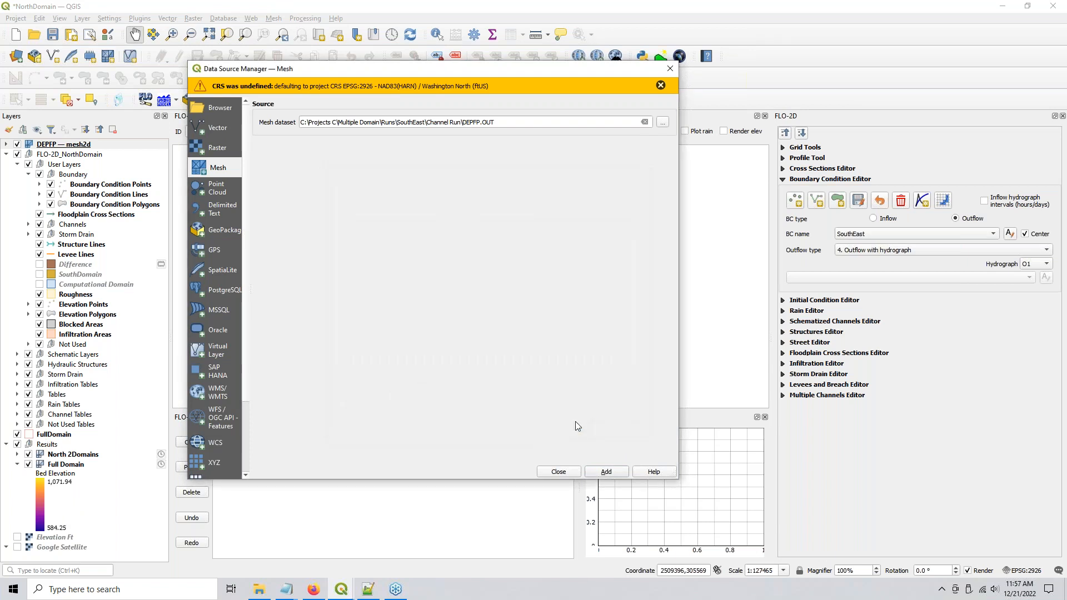
click(558, 472)
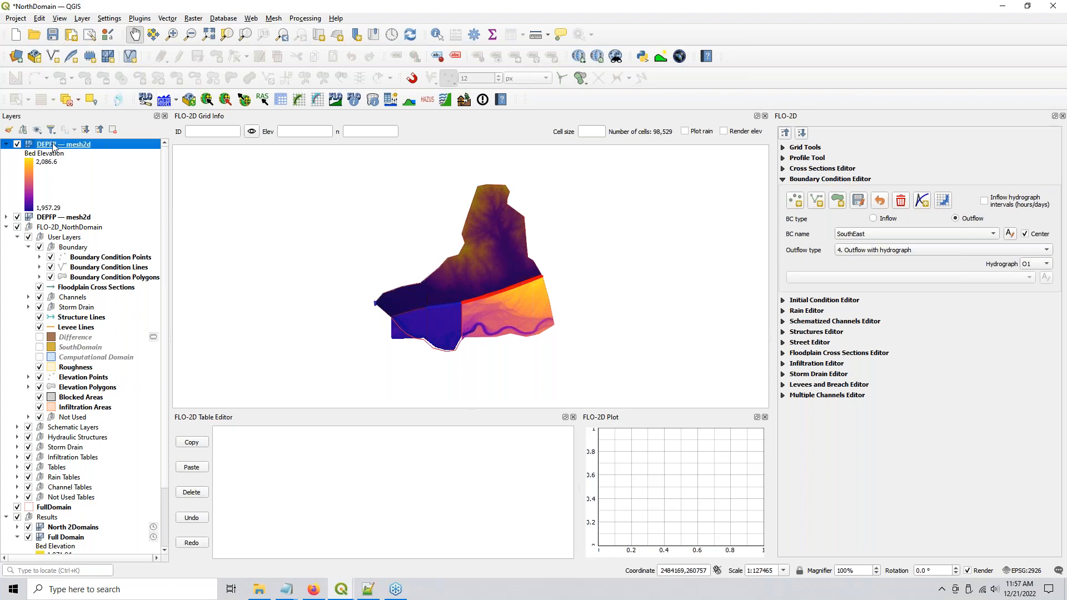
Step: Remove the duplicate DEPFP — mesh2d layer from the project
right_click(54, 145)
click(72, 178)
key(Return)
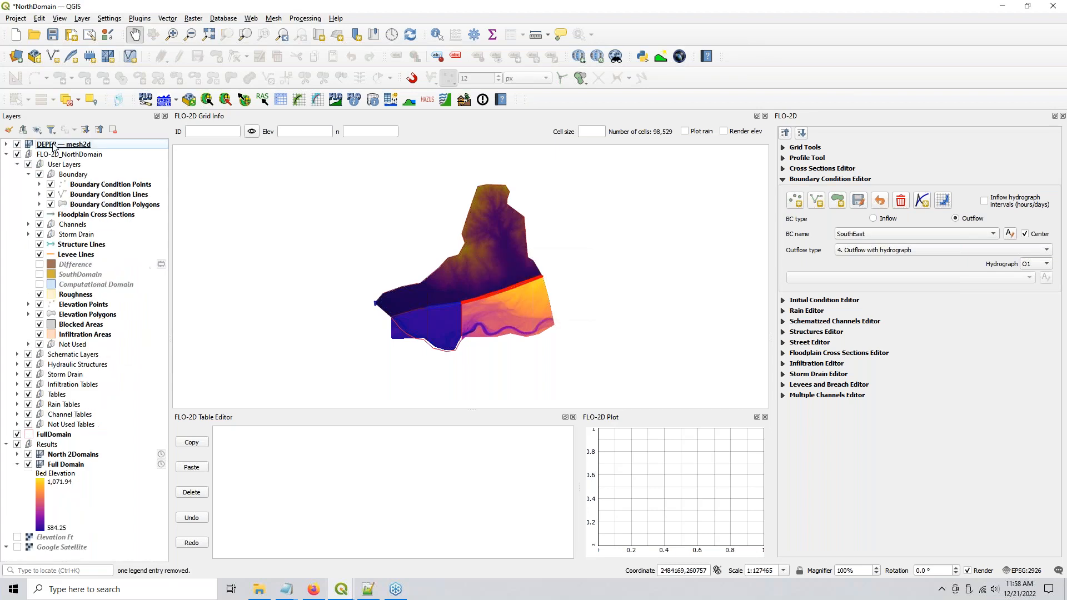
Step: Move the DEPFP — mesh2d layer into the Results group, rename it SouthEast and collapse its legend
drag(54, 145, 47, 449)
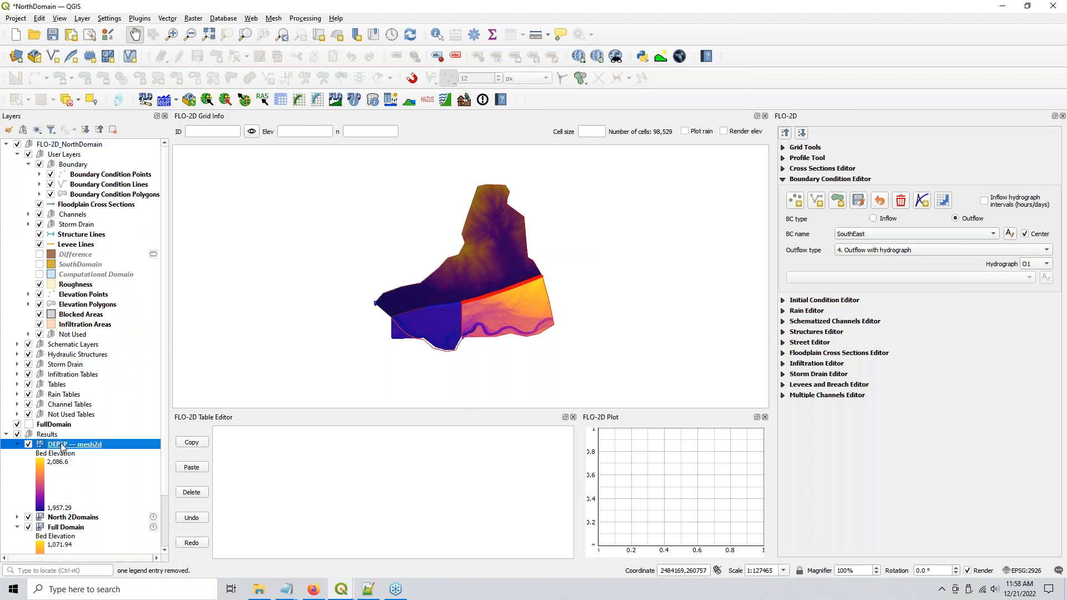
right_click(63, 446)
click(83, 255)
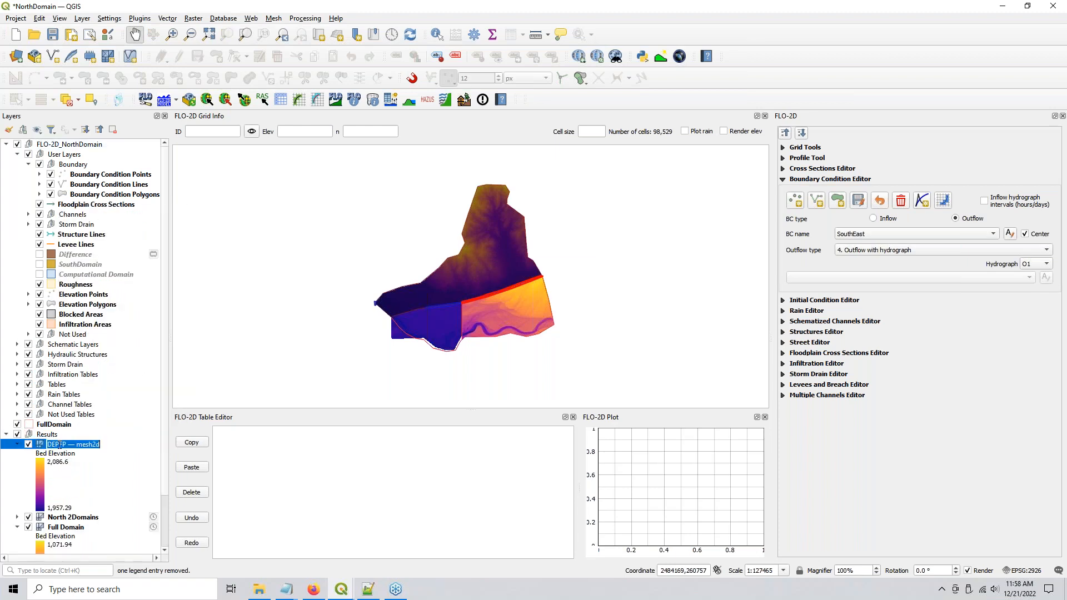
text(SouthEast)
click(17, 445)
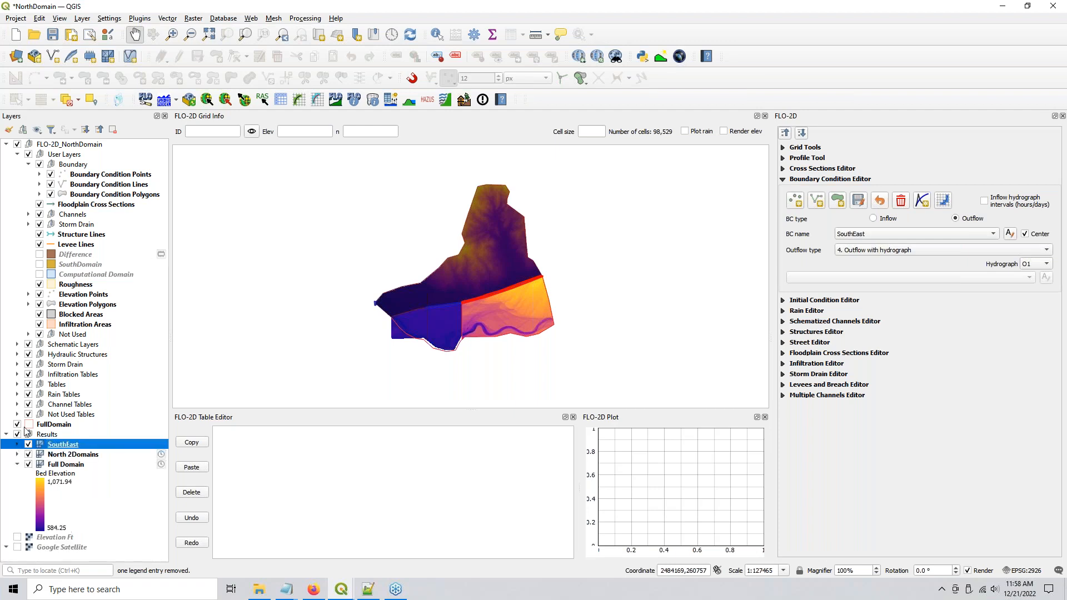
Step: Choose DEPFP.OUT from the SouthWest Channel Run folder as the mesh dataset to load
click(16, 56)
click(663, 121)
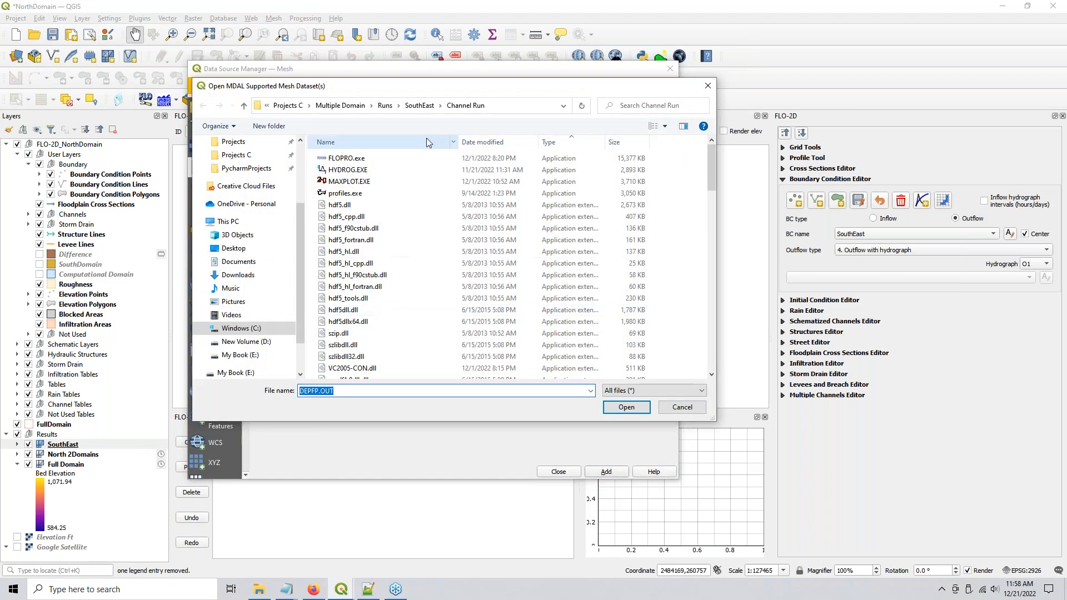
click(384, 106)
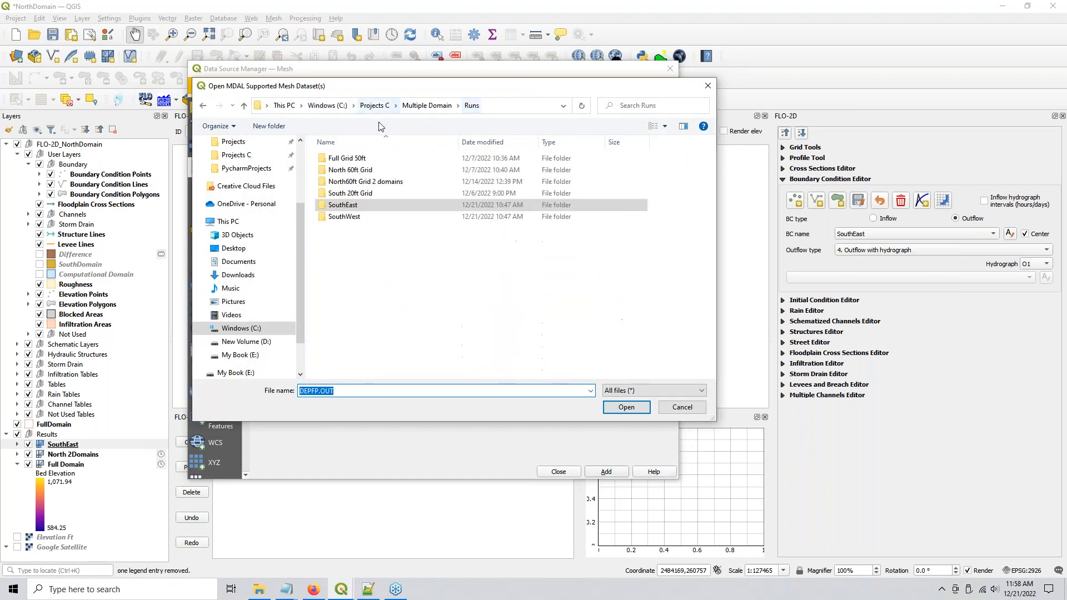
double_click(347, 217)
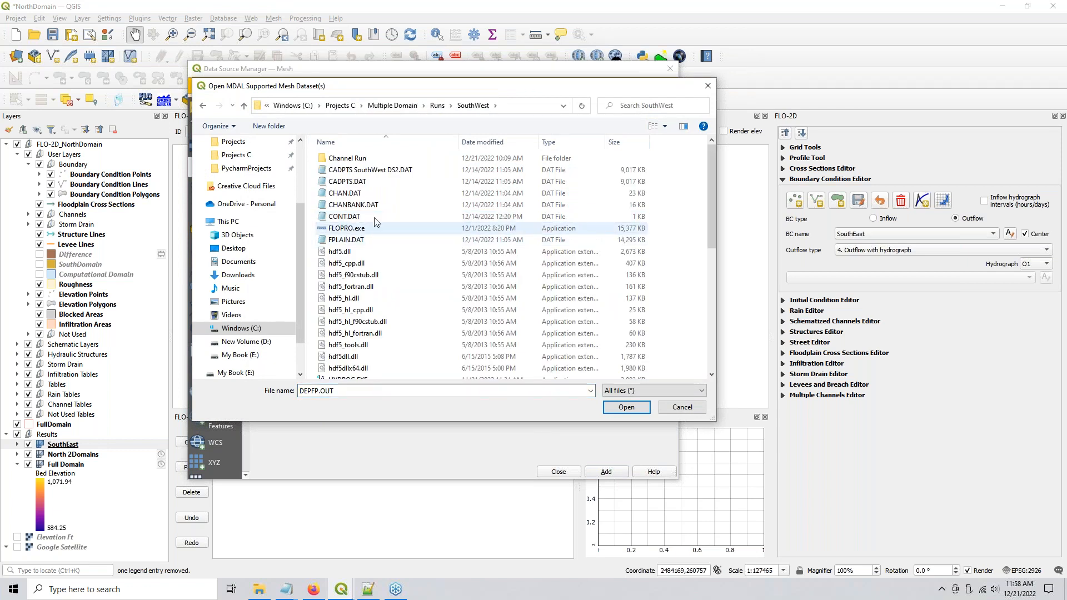
click(347, 160)
double_click(347, 160)
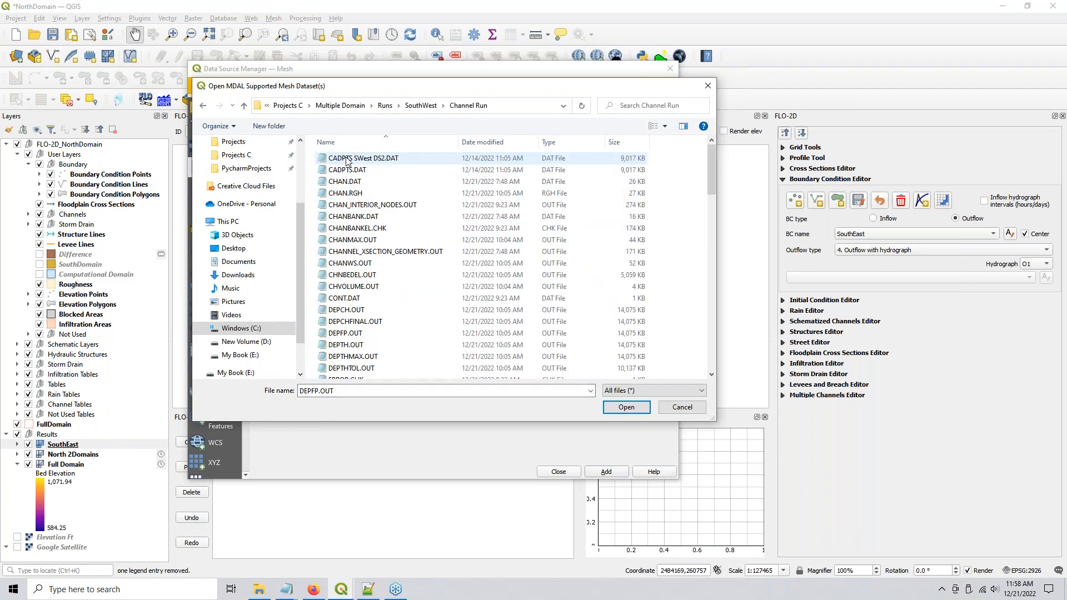
click(347, 159)
key(d)
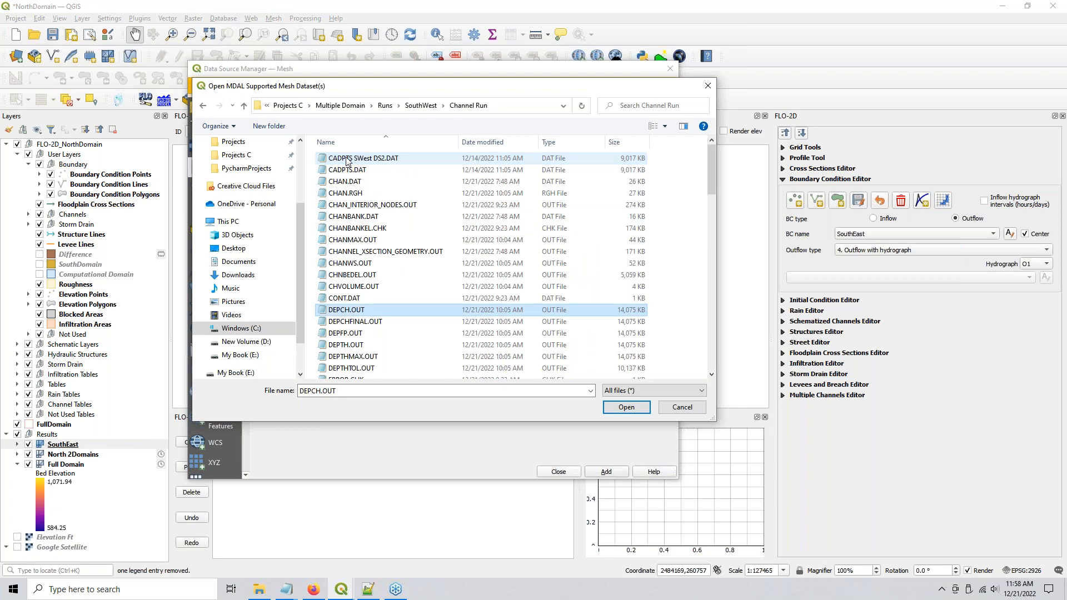
click(344, 334)
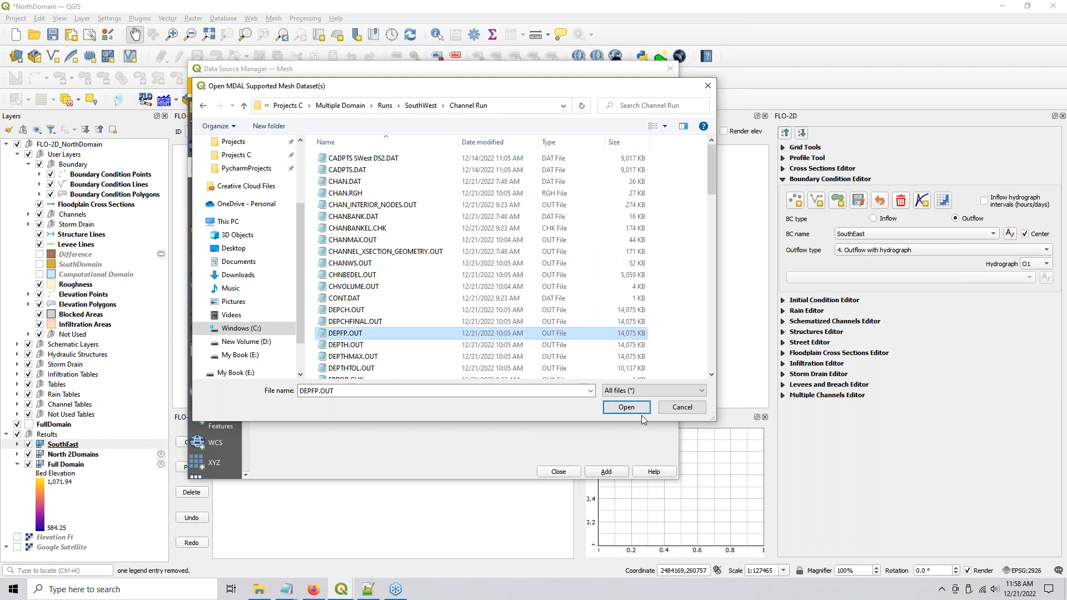
click(626, 408)
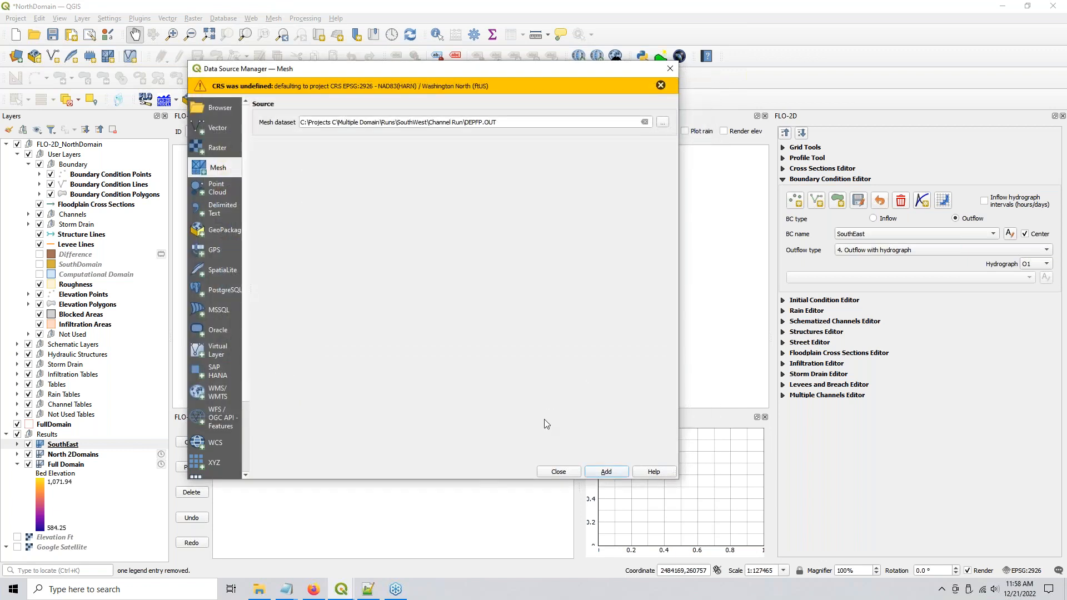
Step: Add only the mesh2d item of the SouthWest Channel Run dataset and close the data source window
click(606, 472)
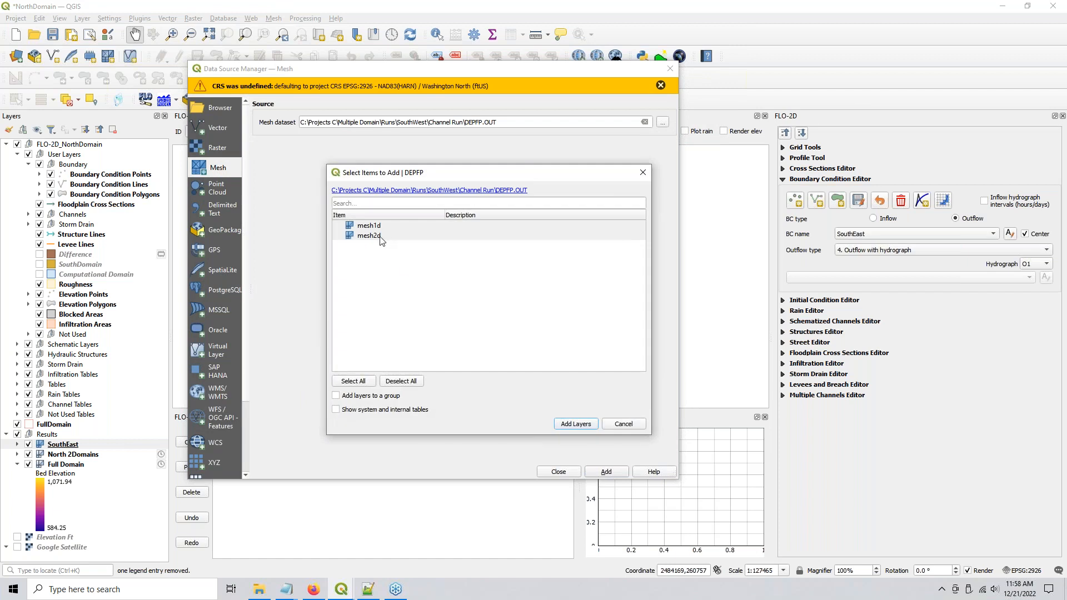
click(376, 238)
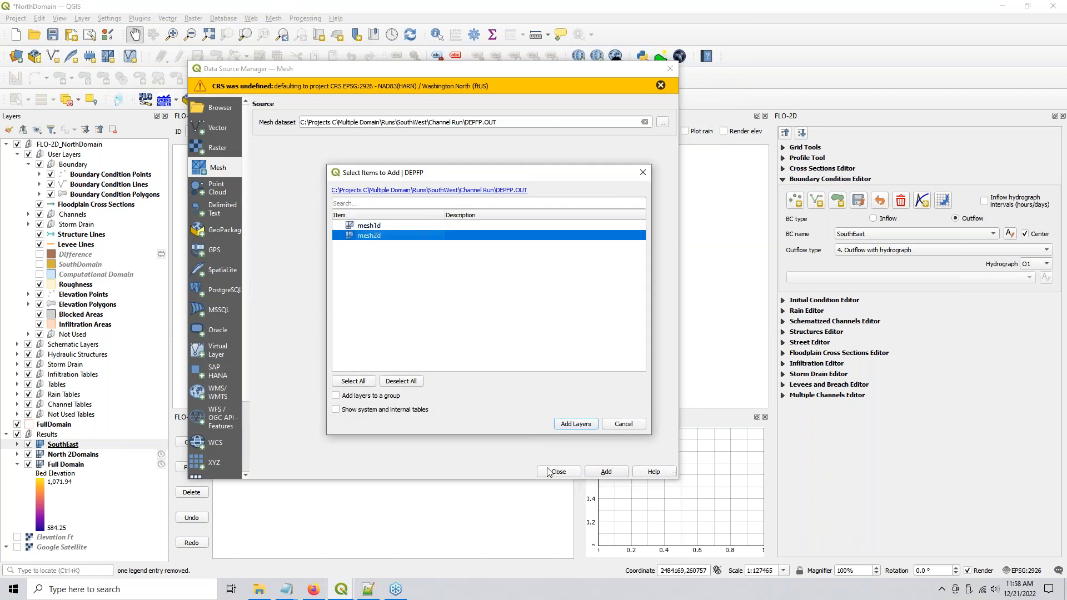
click(567, 426)
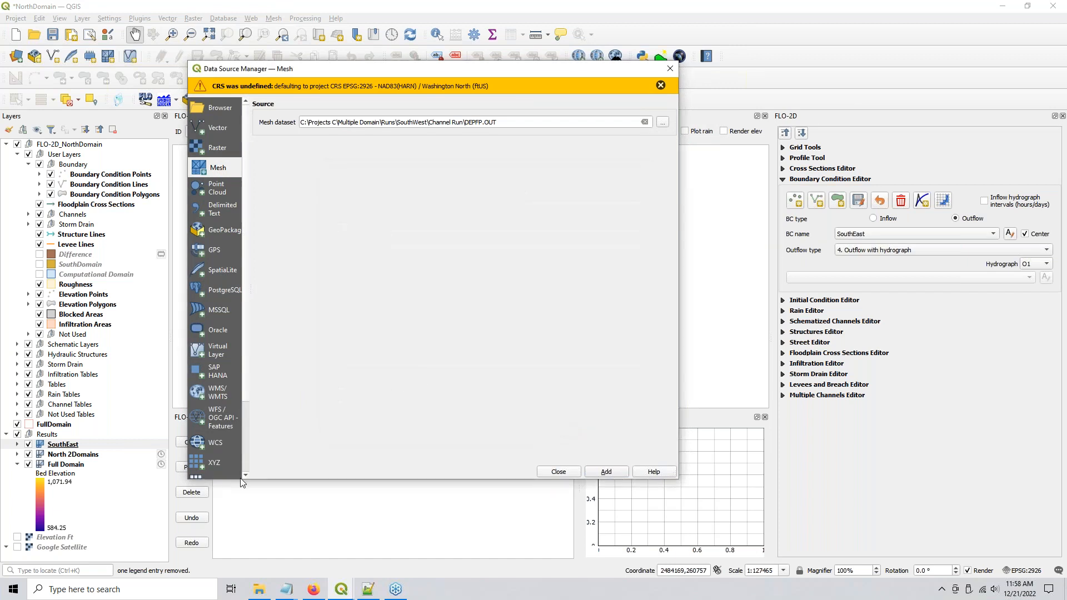
click(540, 470)
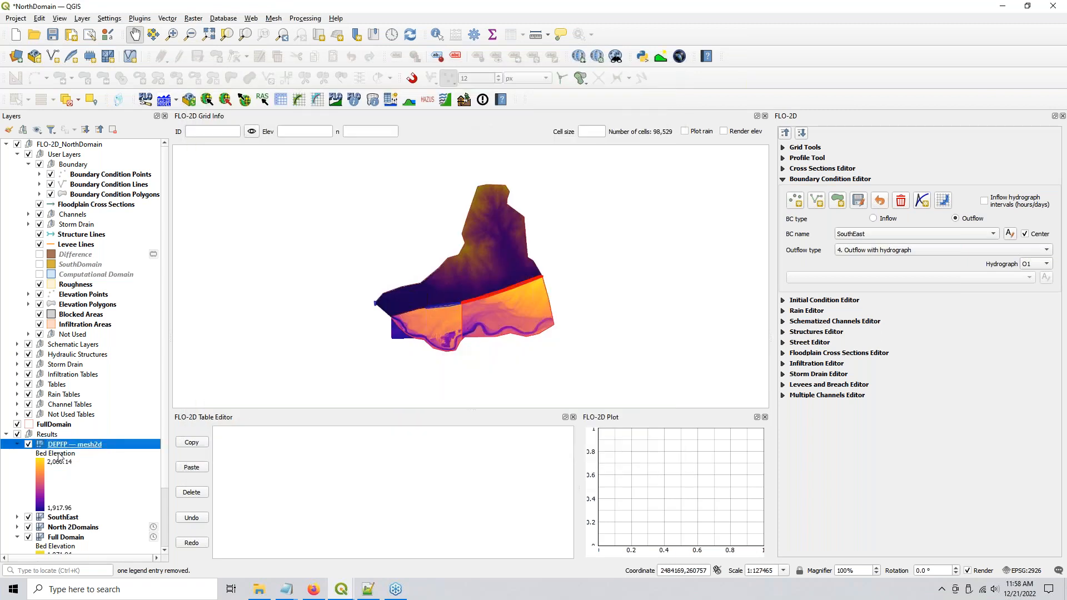
Step: Rename the new DEPFP — mesh2d layer as SouthWest and collapse the legends of SouthWest and Full Domain
right_click(63, 449)
click(89, 253)
text(SouthWes)
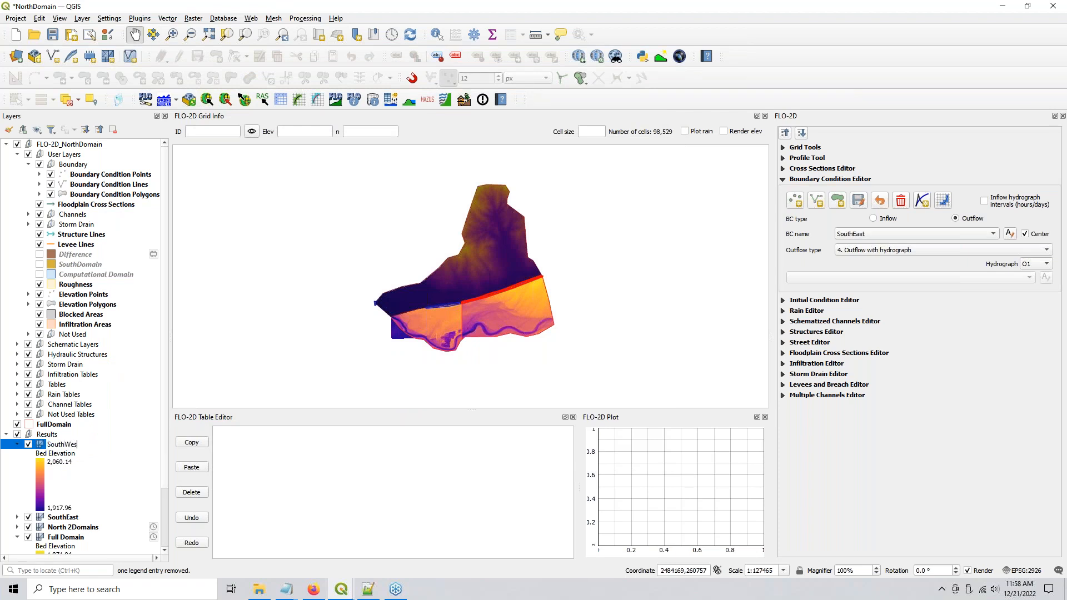
text(t)
key(Return)
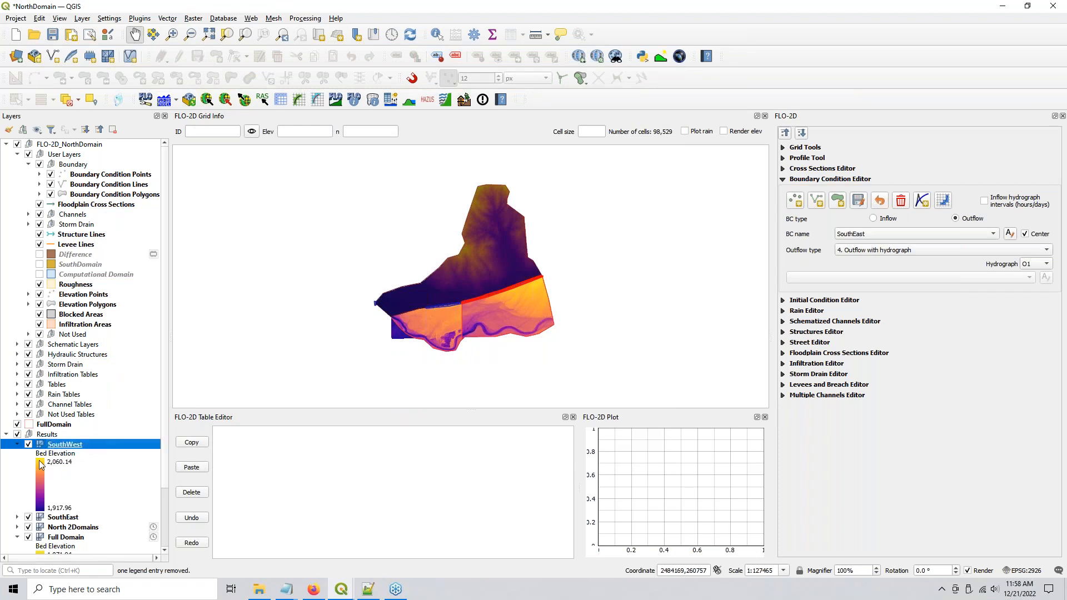
click(17, 444)
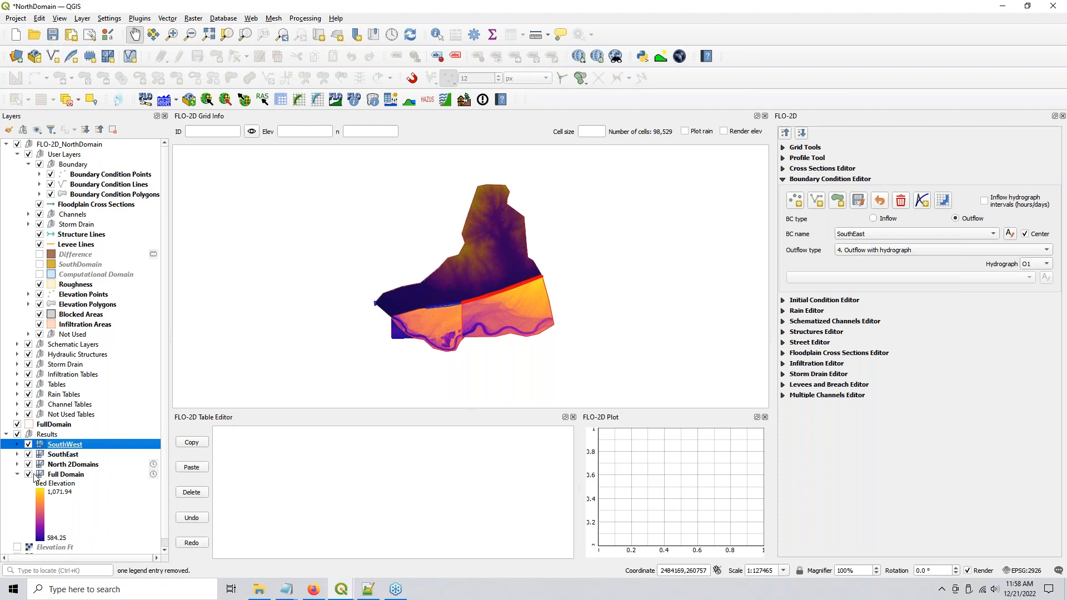
click(17, 473)
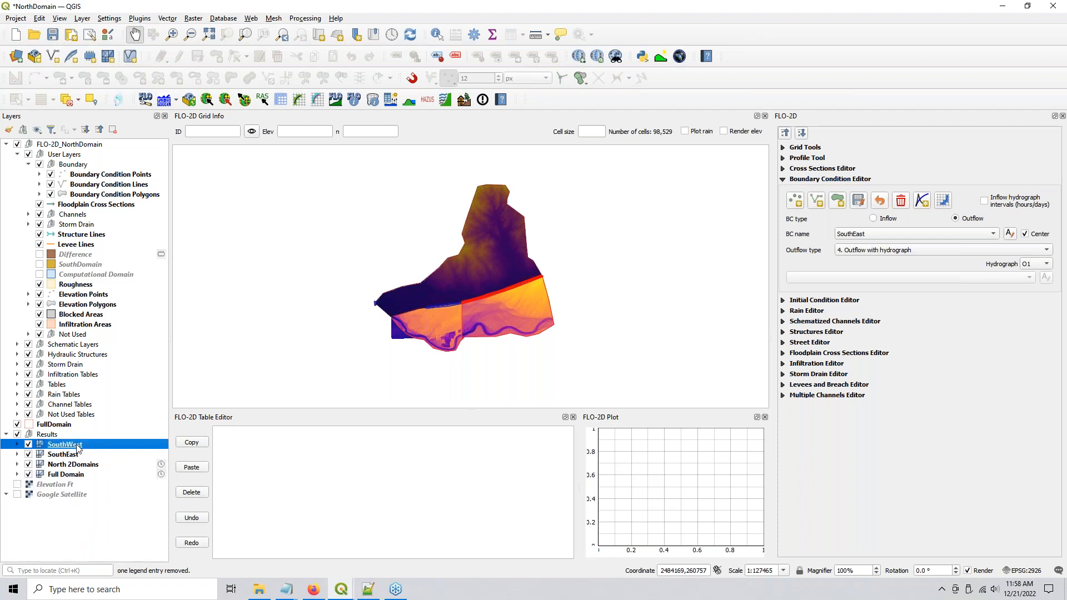
Step: Hide the SouthWest, SouthEast, North 2Domains and FullDomain layers and the User Layers and Schematic Layers groups, and select the Full Domain result
click(75, 454)
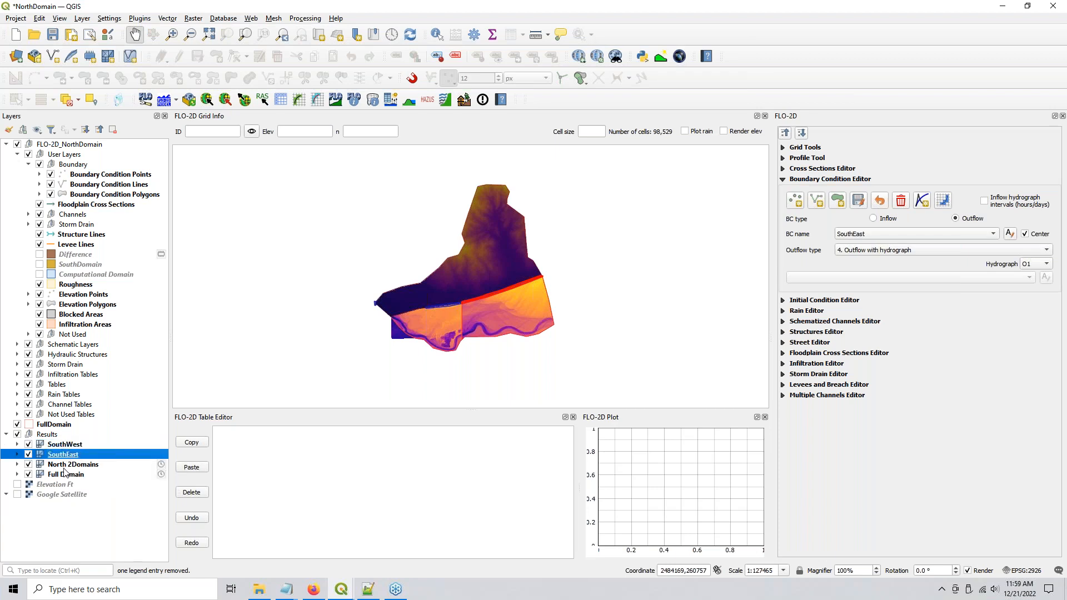
click(29, 464)
click(28, 455)
click(28, 444)
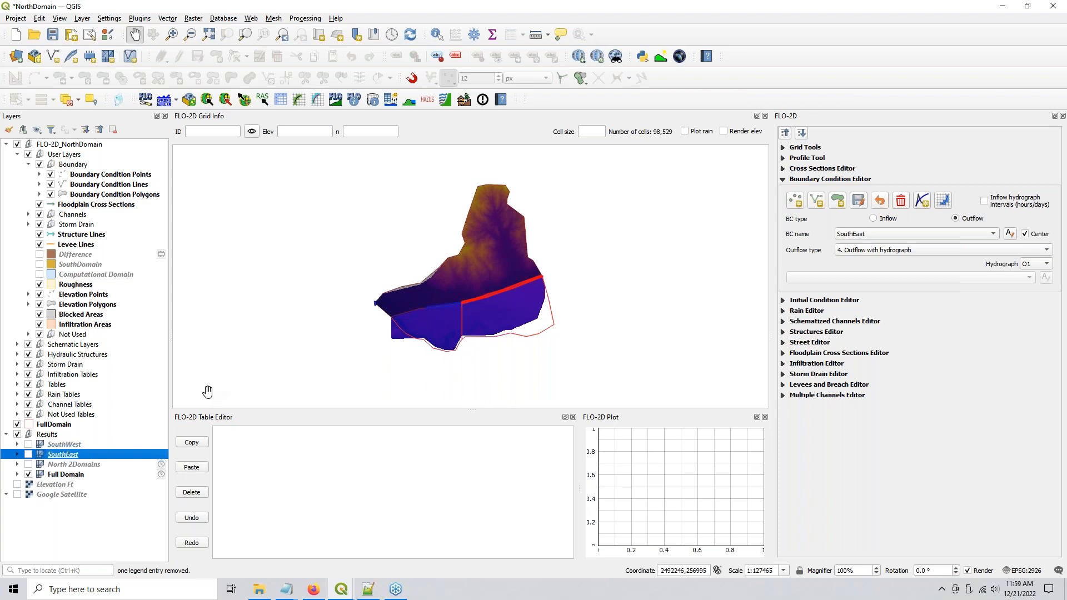
click(28, 154)
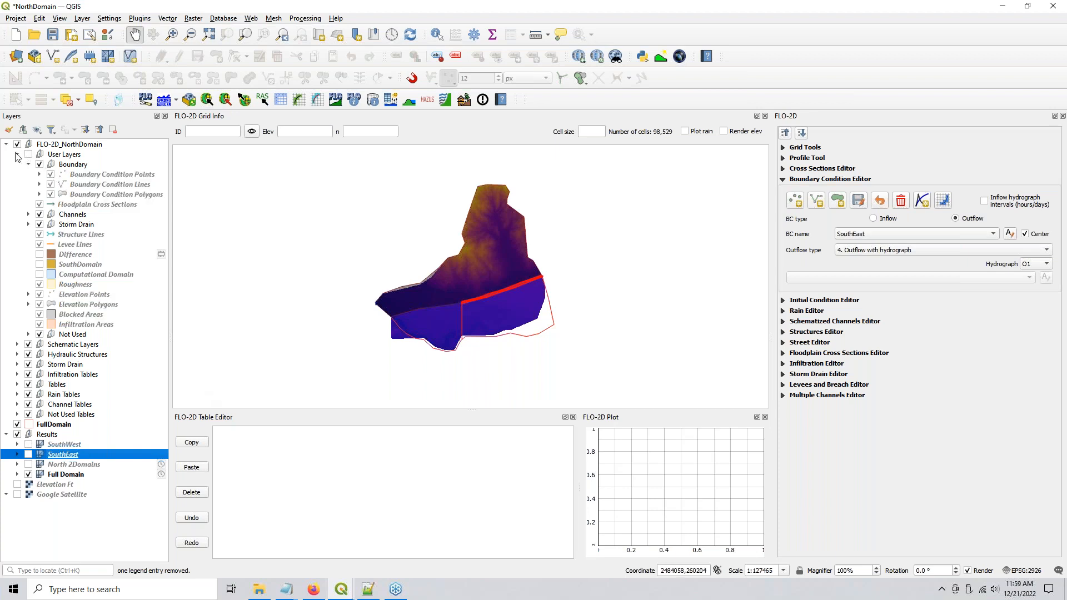
click(28, 345)
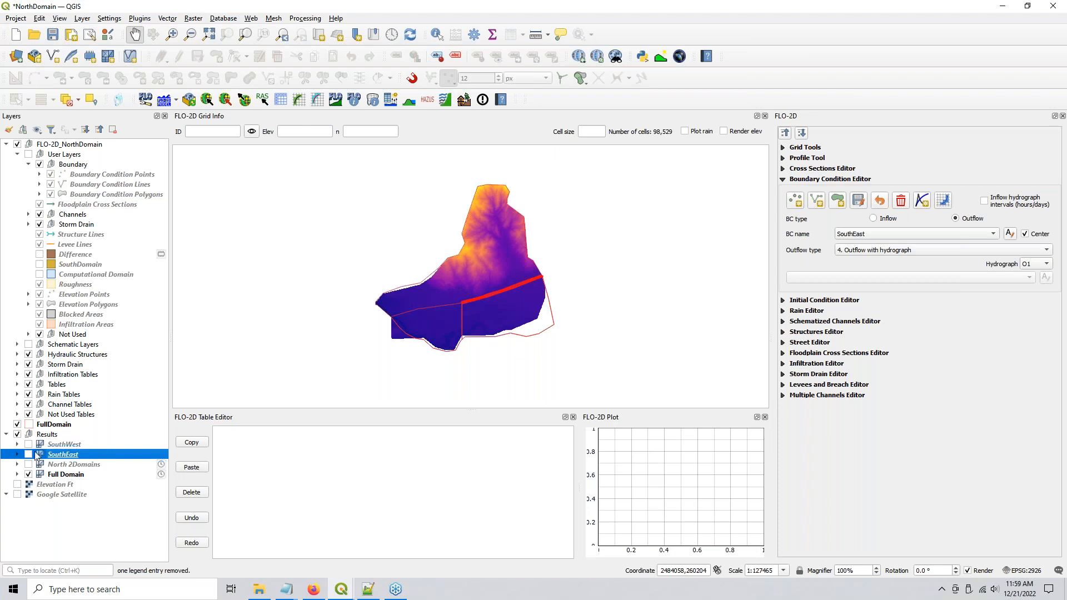
click(18, 424)
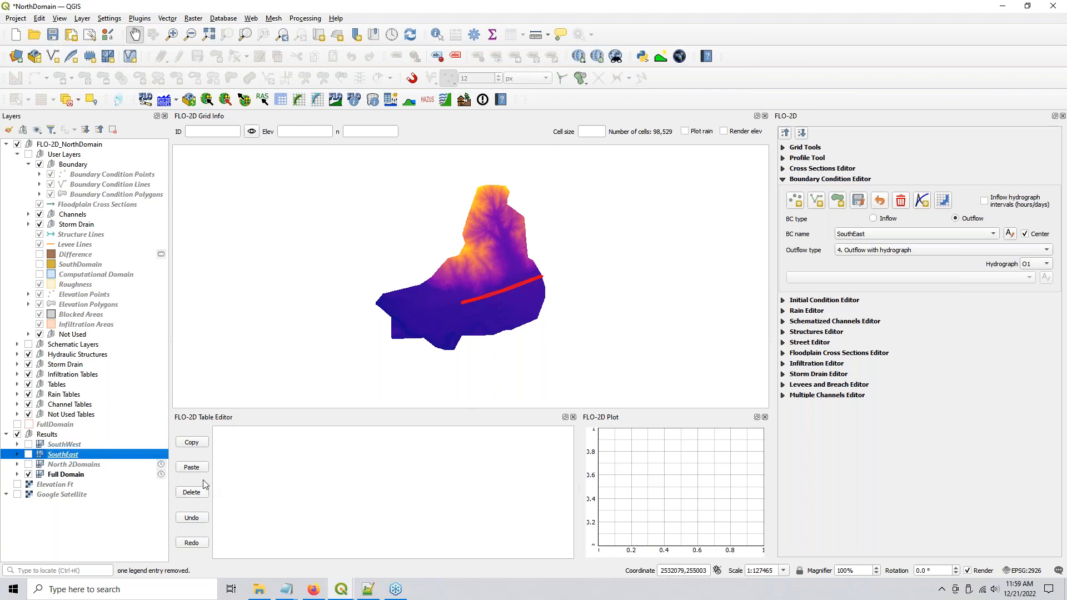
click(60, 476)
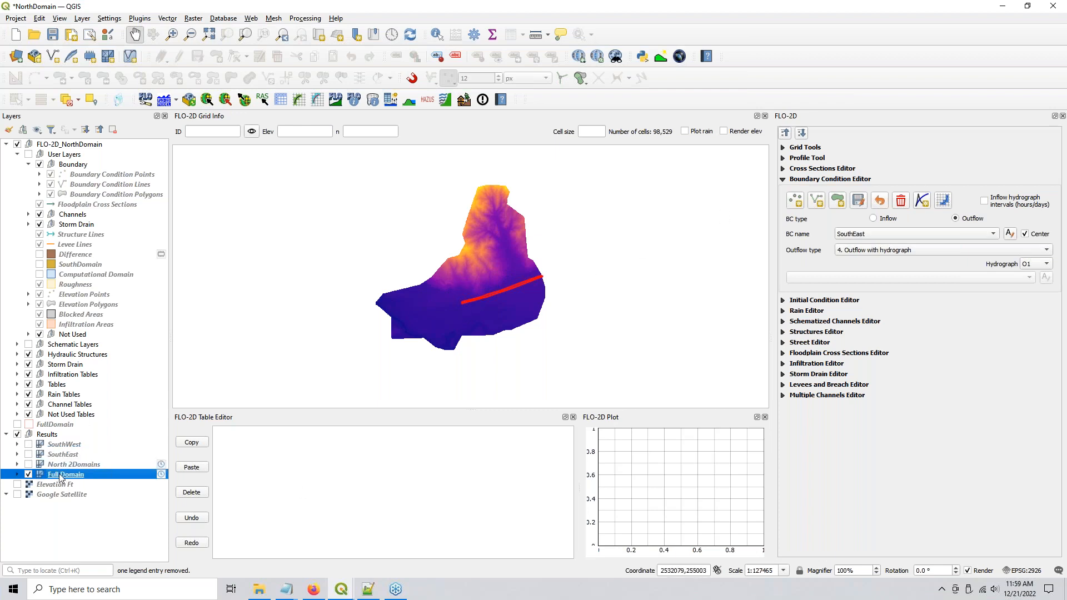
right_click(61, 476)
mouse_move(85, 445)
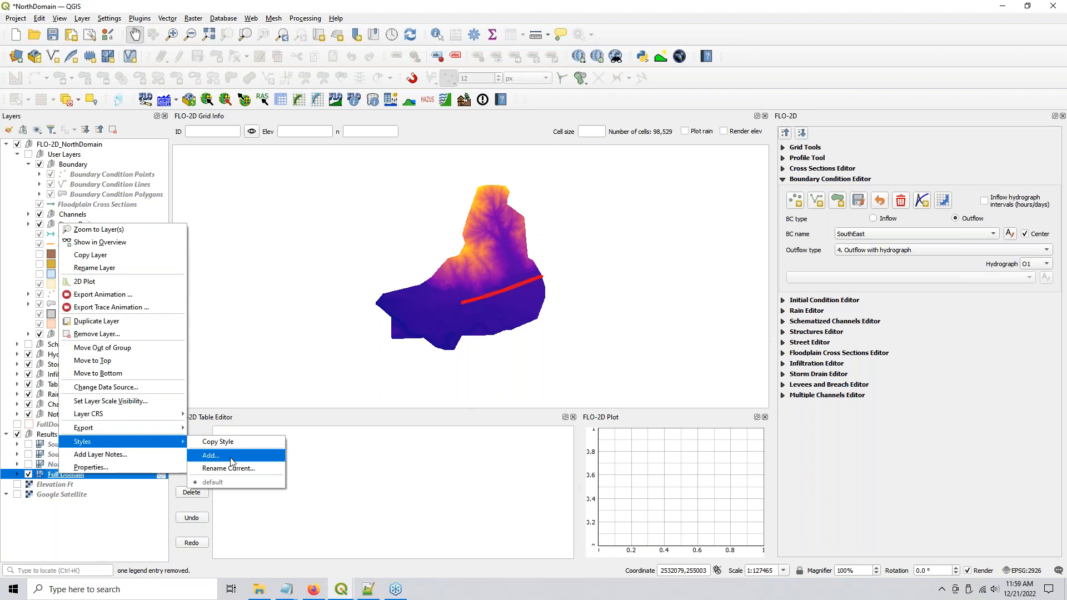
key(Escape)
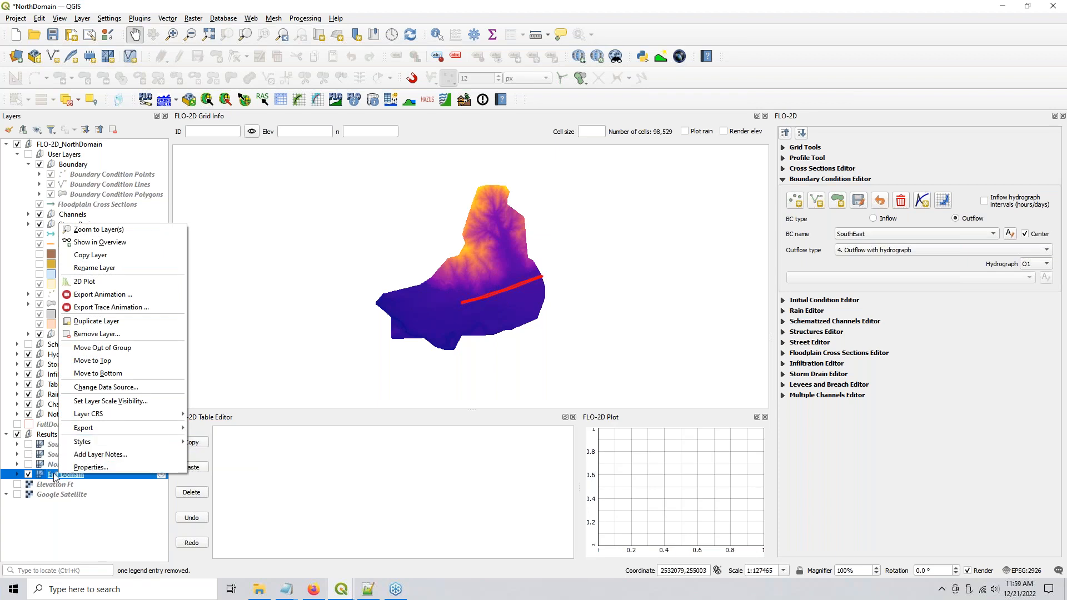
key(Escape)
Step: Open the Full Domain layer styling docked together with the FLO-2D panel, and activate contours for the FLOW DEPTH dataset group
click(9, 130)
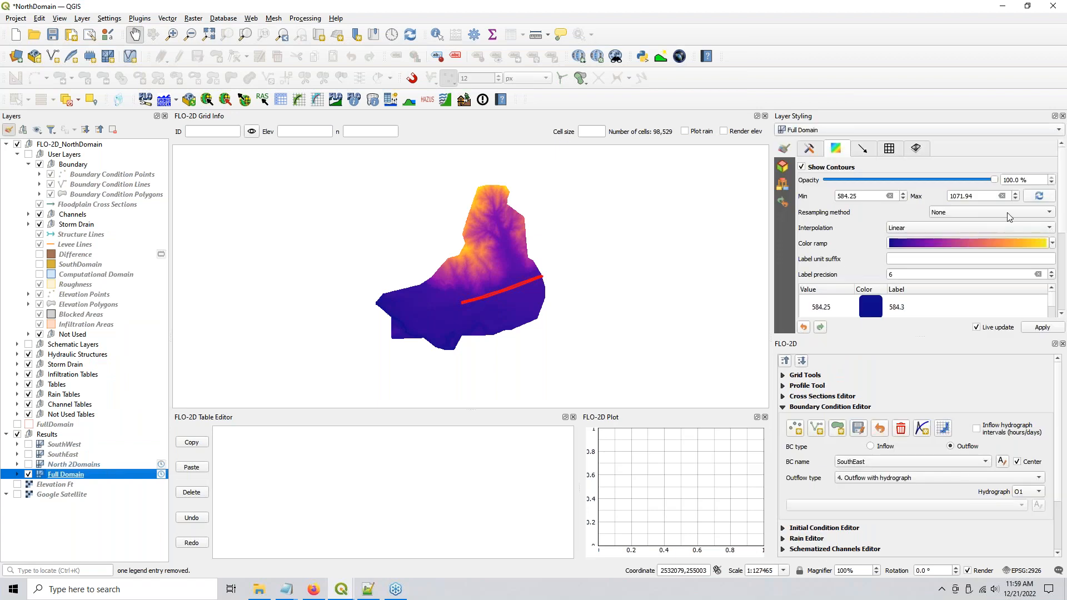
drag(808, 119, 911, 422)
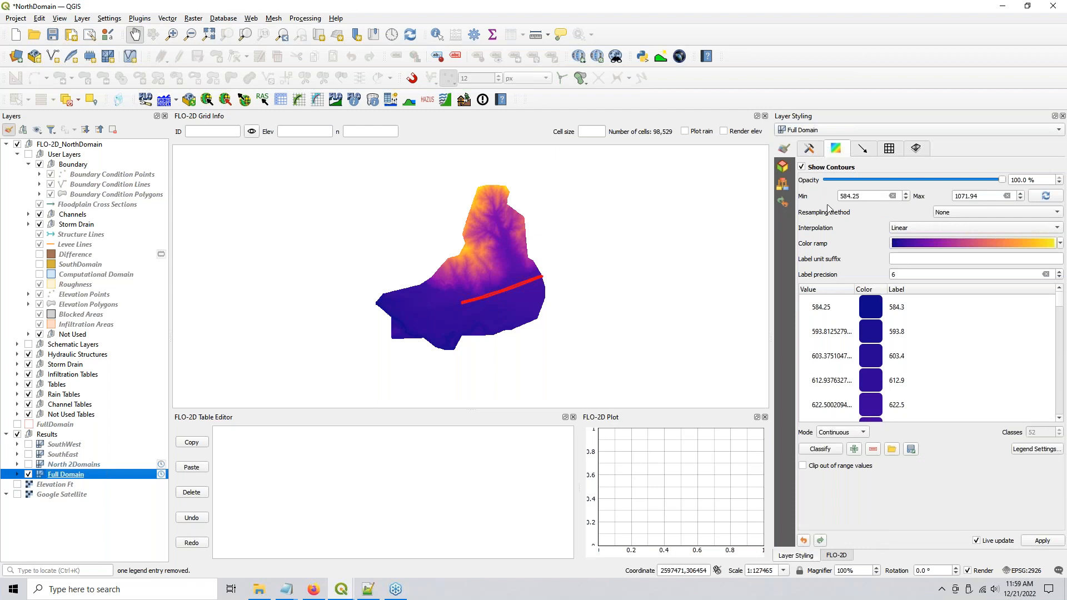
click(812, 155)
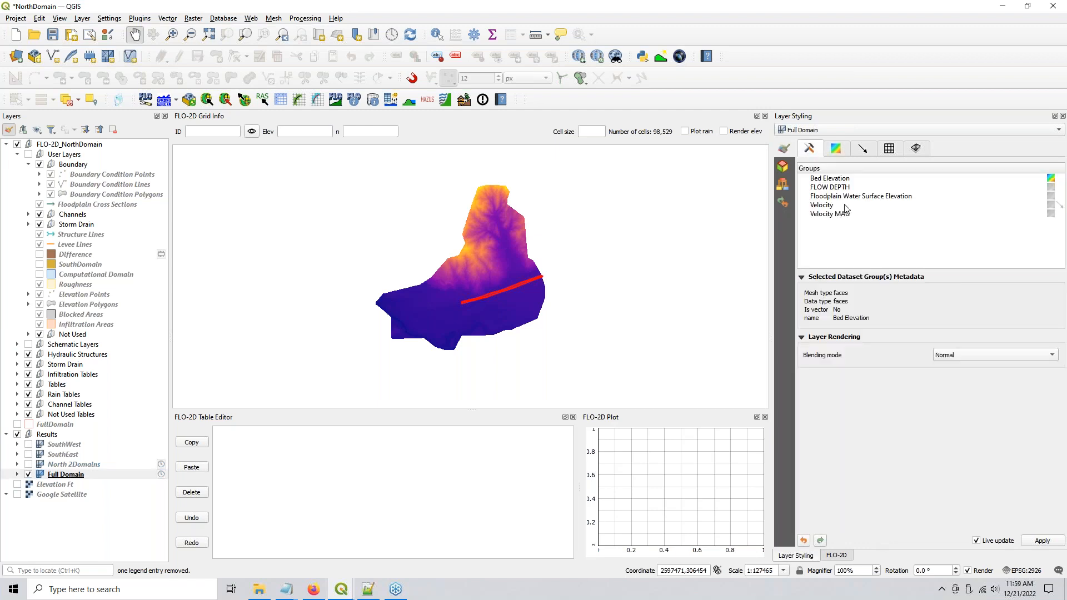
click(1050, 187)
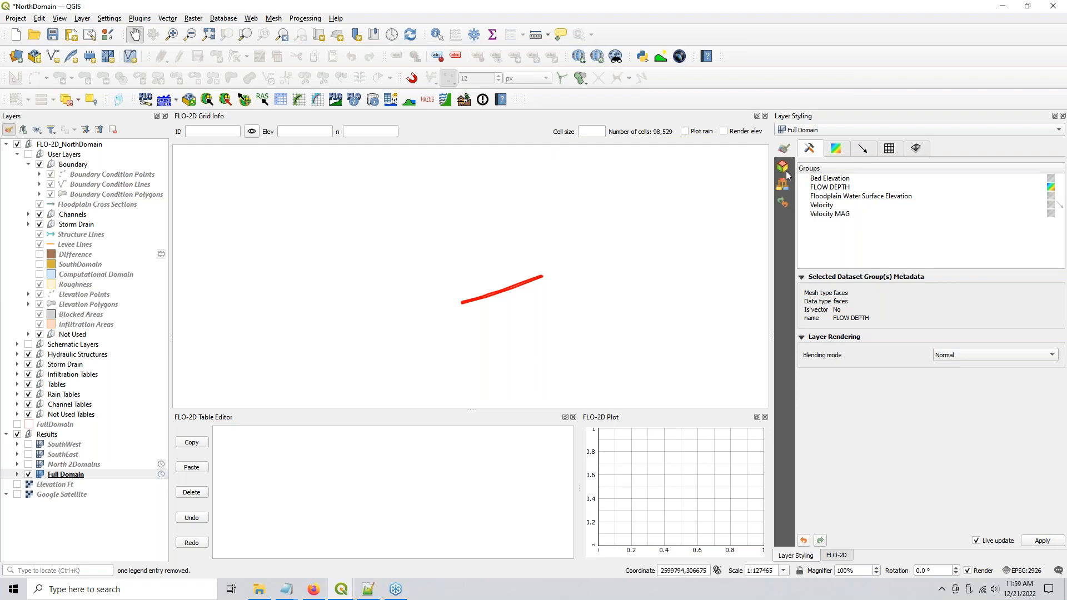
Step: Set the minimum of the Full Domain flow depth contours to 0.01
click(835, 151)
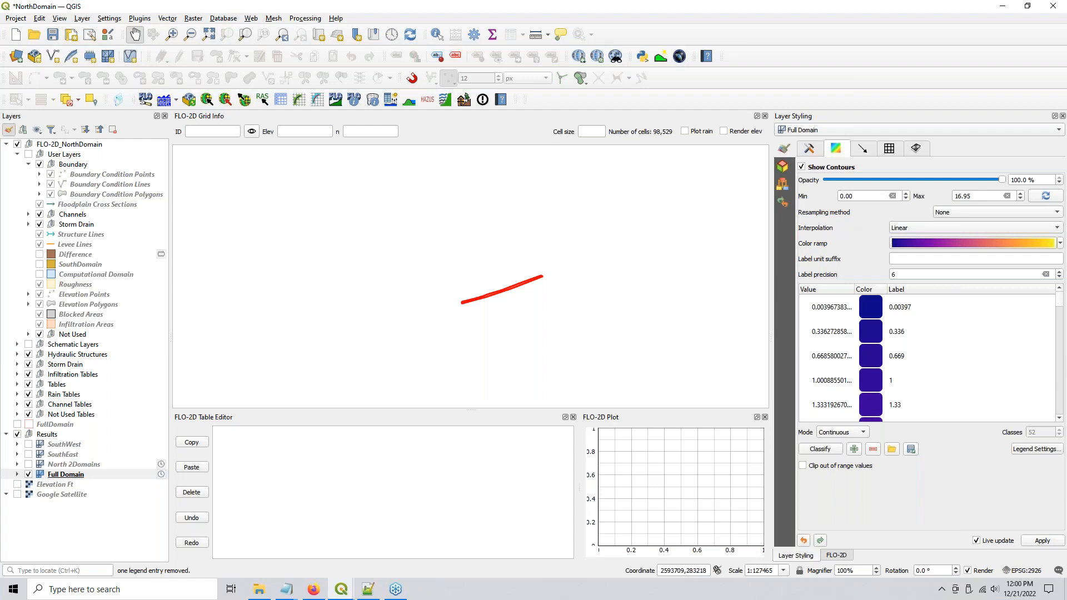
right_click(77, 476)
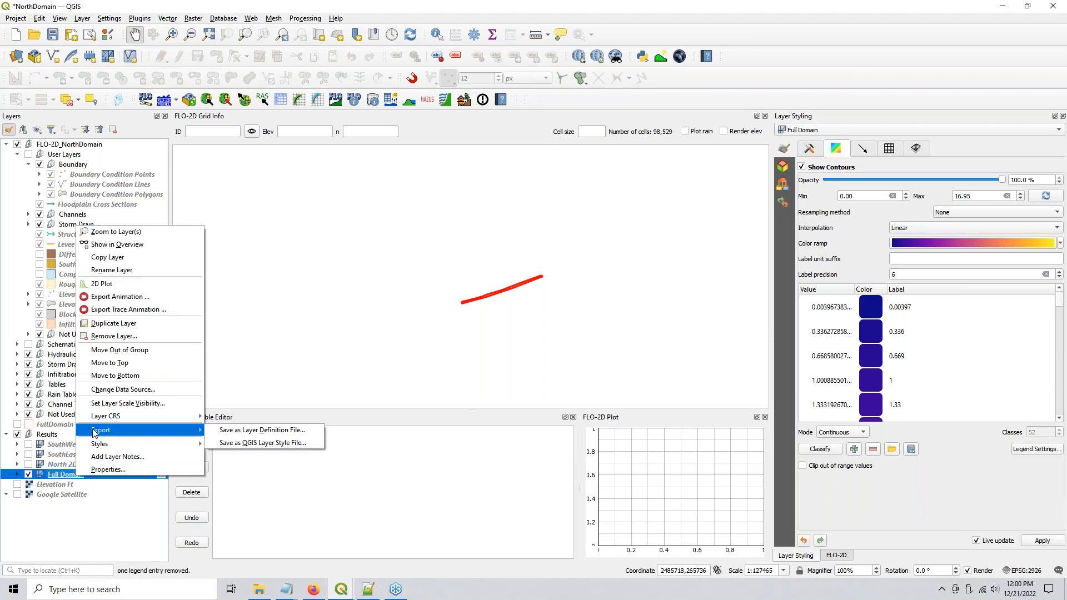
click(62, 476)
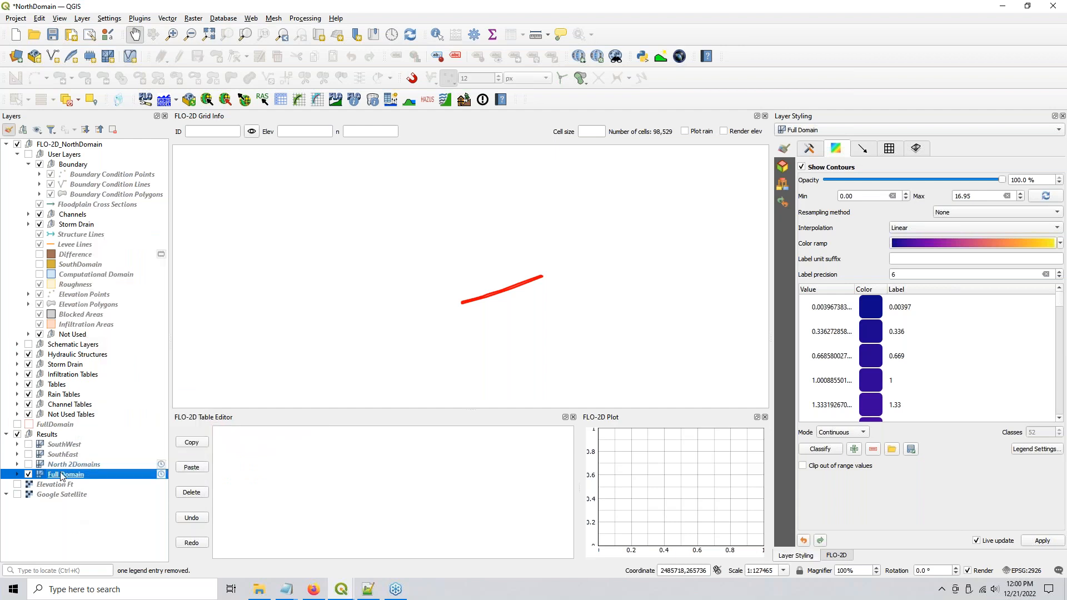
click(839, 196)
drag(830, 196, 796, 200)
text(0.0)
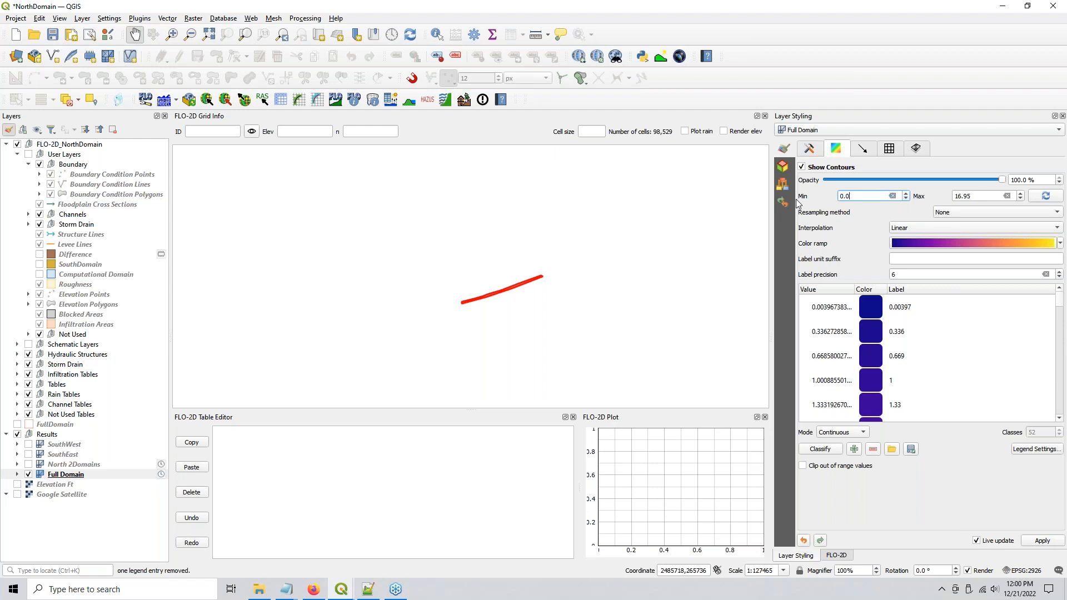
text(1)
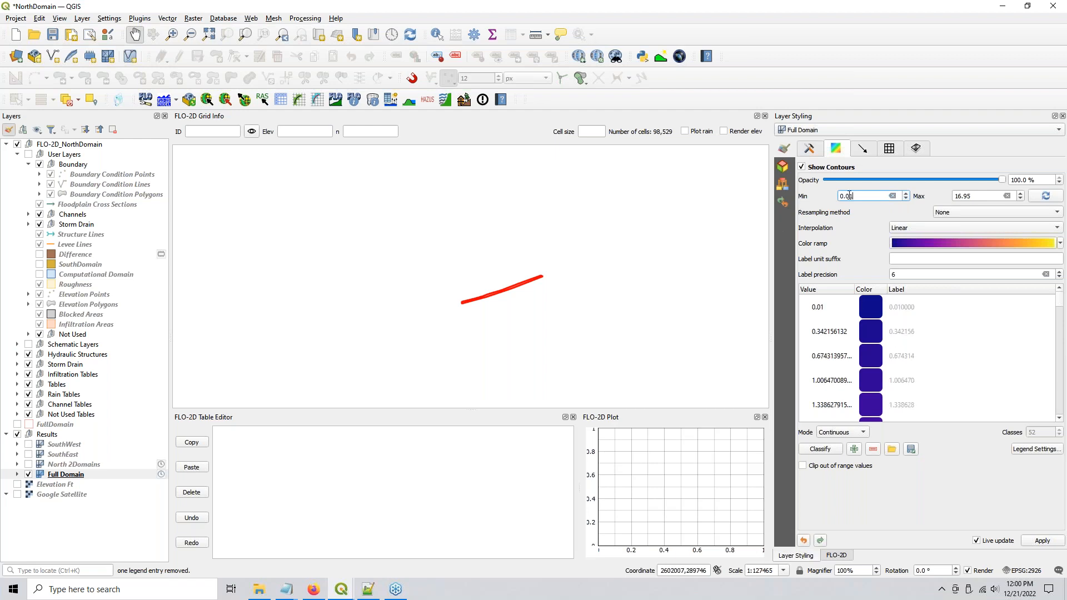
drag(858, 197, 829, 191)
Step: Clip out of range values for the flow depth contours and apply a white-to-dark-blue color ramp
click(803, 467)
click(1061, 247)
click(923, 278)
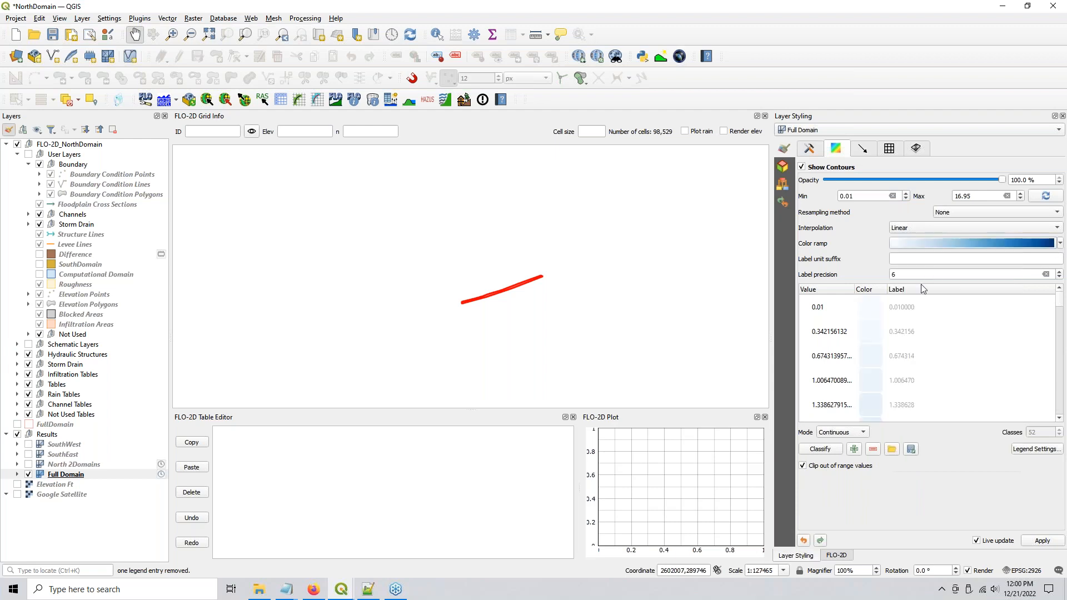
Step: Classify the flow depth contours in Equal Interval mode with 6 classes
click(856, 433)
click(855, 443)
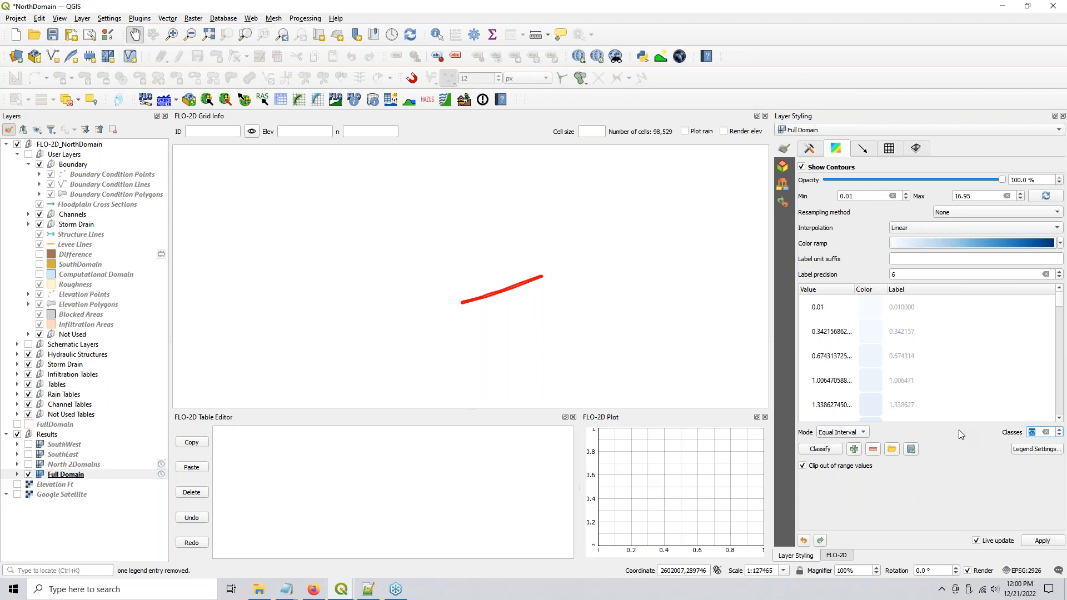
text(6)
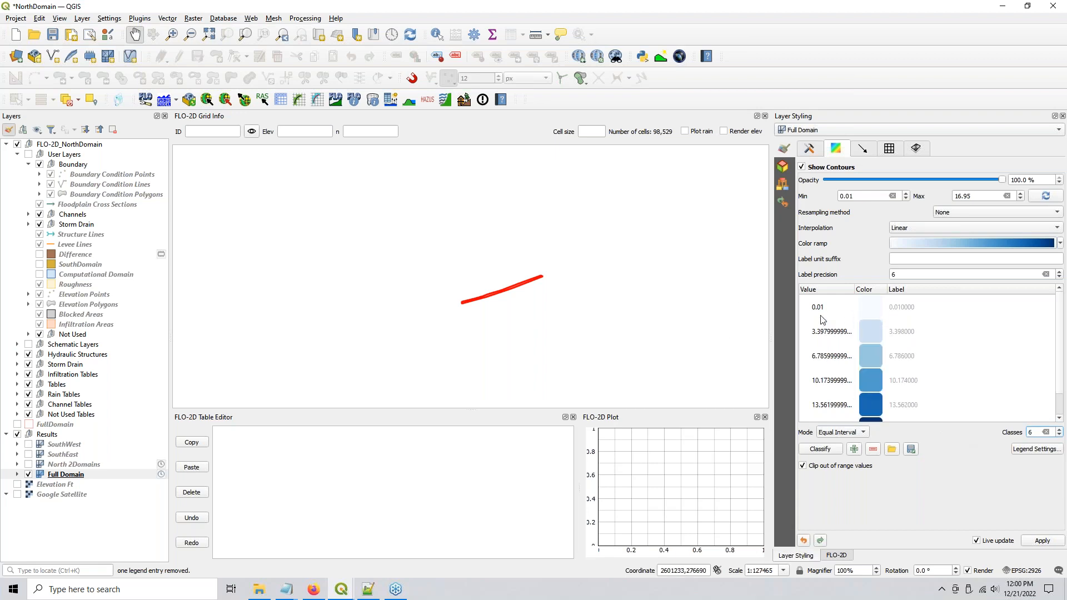
Step: Set the second to fifth class values of the Full Domain flow depth contours to 0.1, 0.5, 1 and 5
double_click(826, 336)
text(0.1)
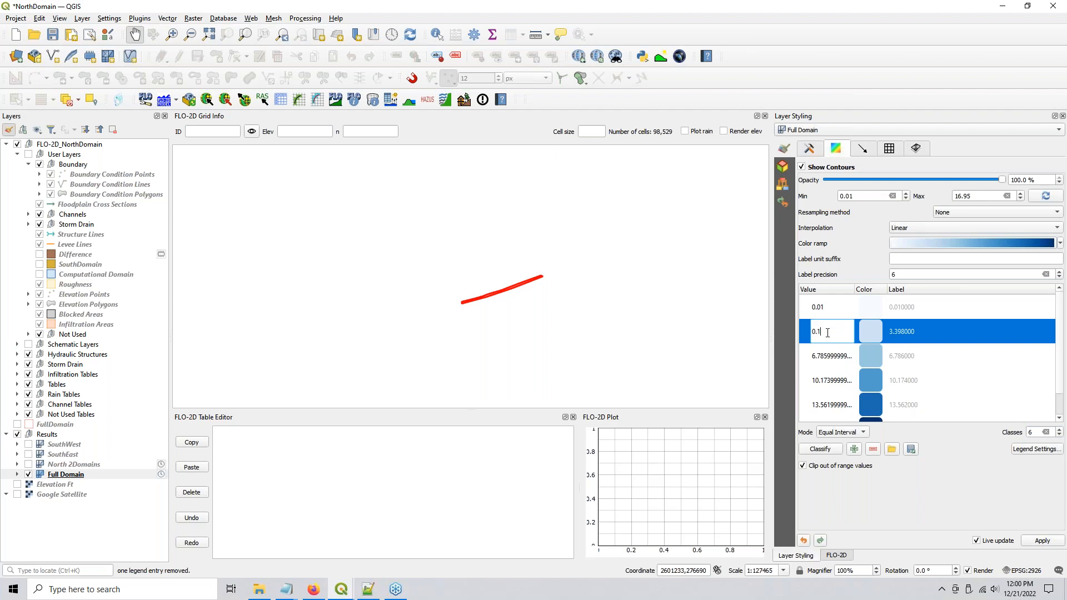
double_click(814, 358)
text(0)
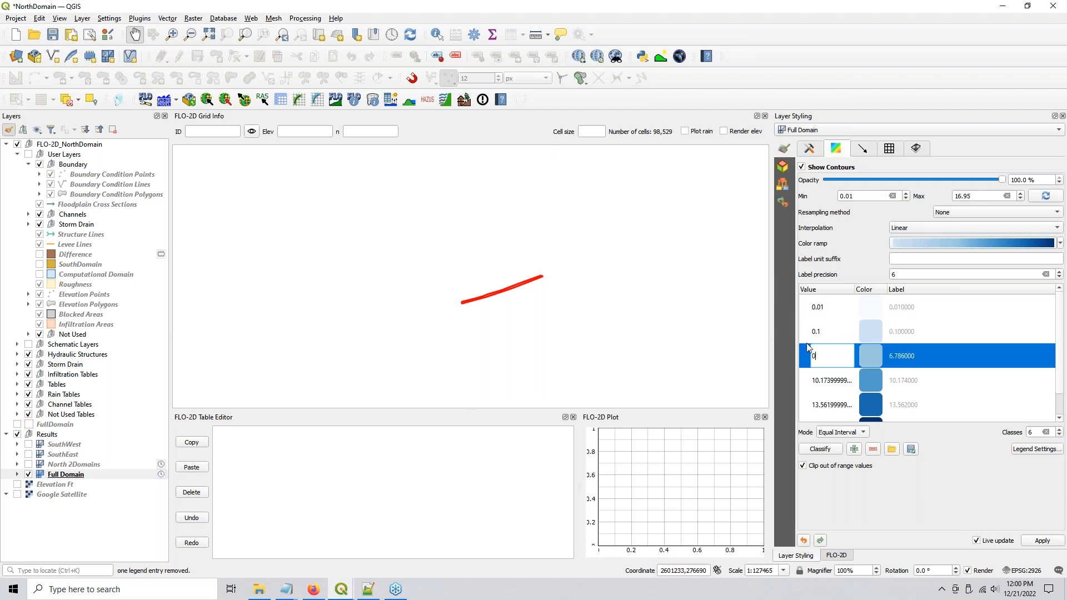
text(.5)
double_click(807, 379)
text(1)
double_click(824, 405)
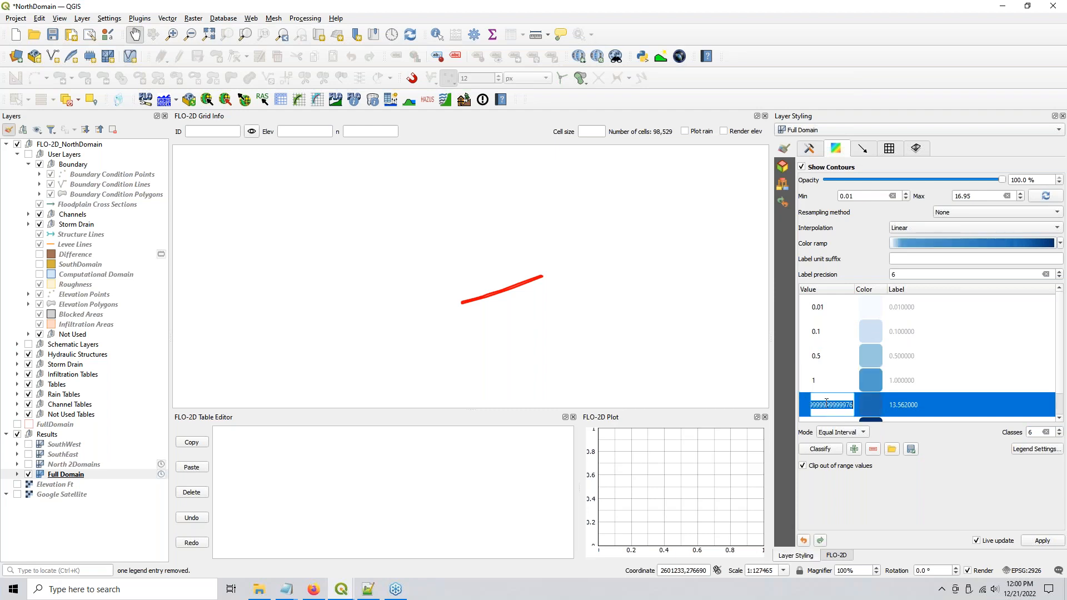
text(5)
click(859, 510)
click(1058, 418)
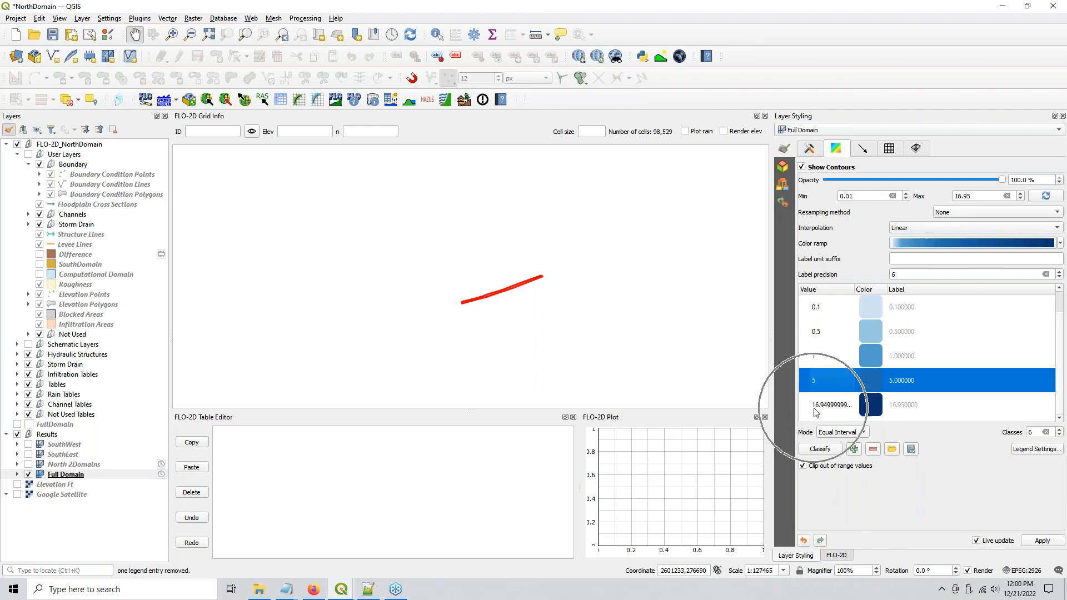
click(869, 548)
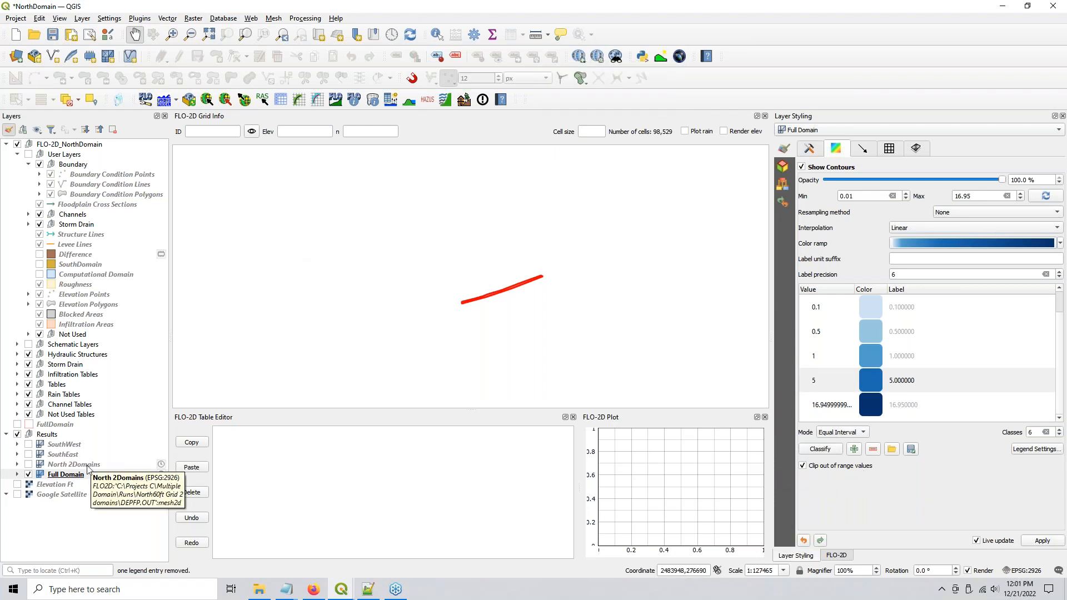
Step: Open the Temporal Controller for the Full Domain results and close the FLO-2D Grid Info panel
click(82, 477)
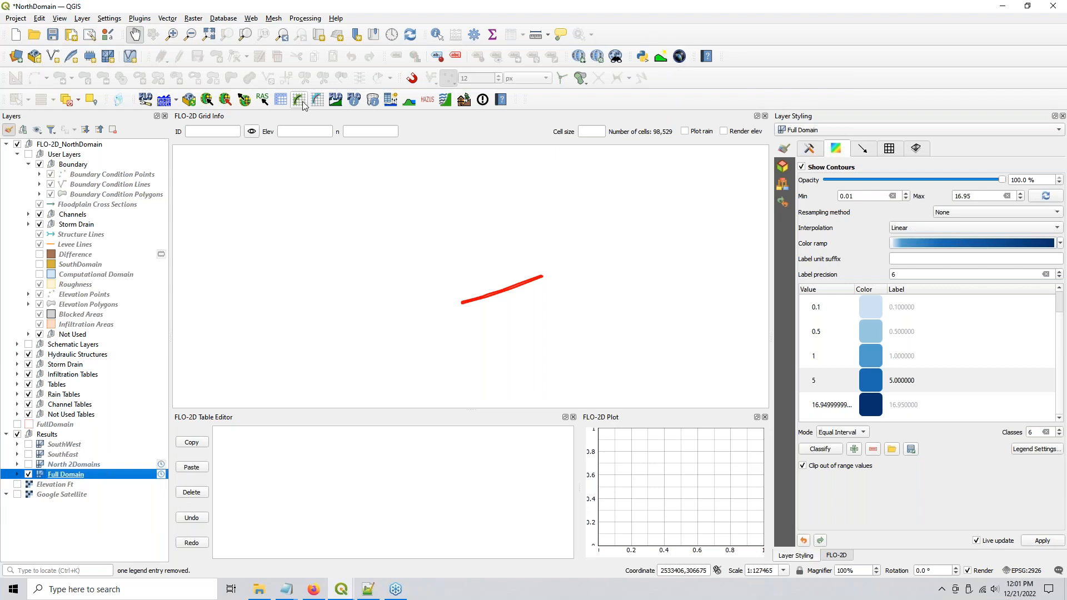
click(391, 36)
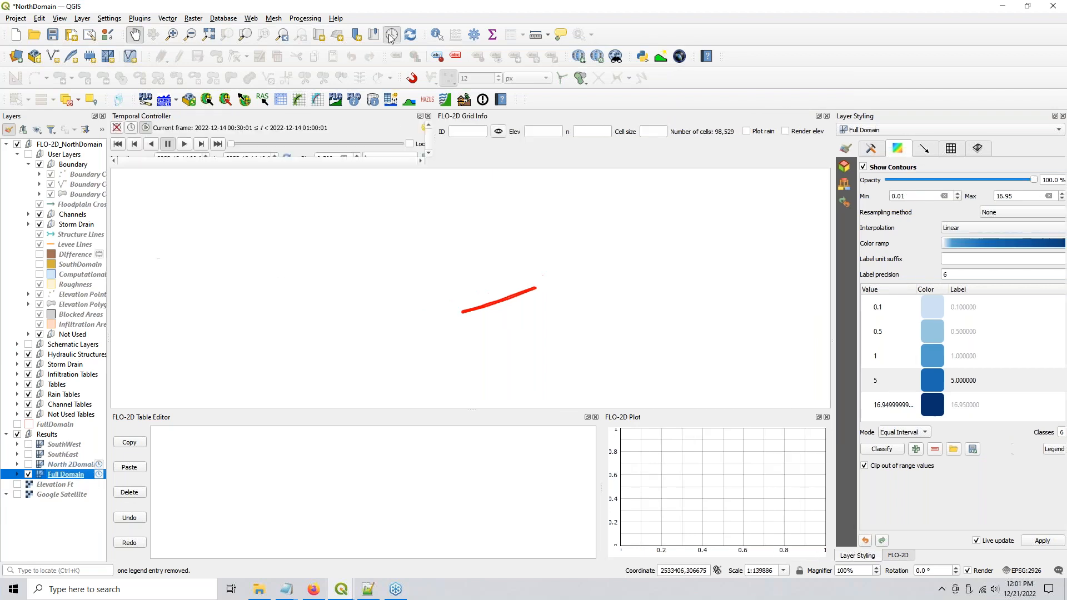
click(827, 115)
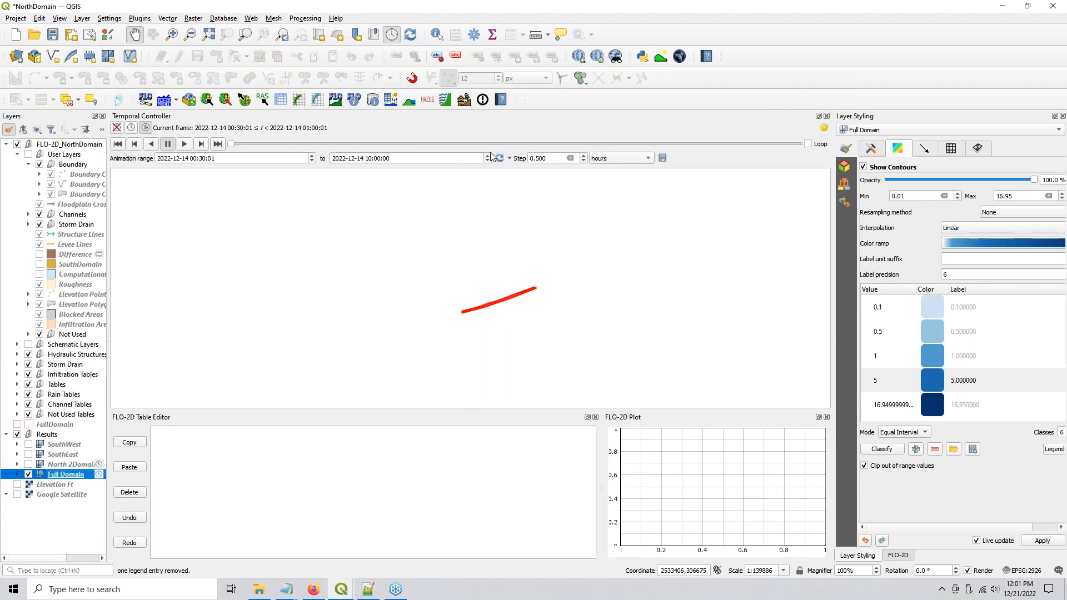
click(147, 128)
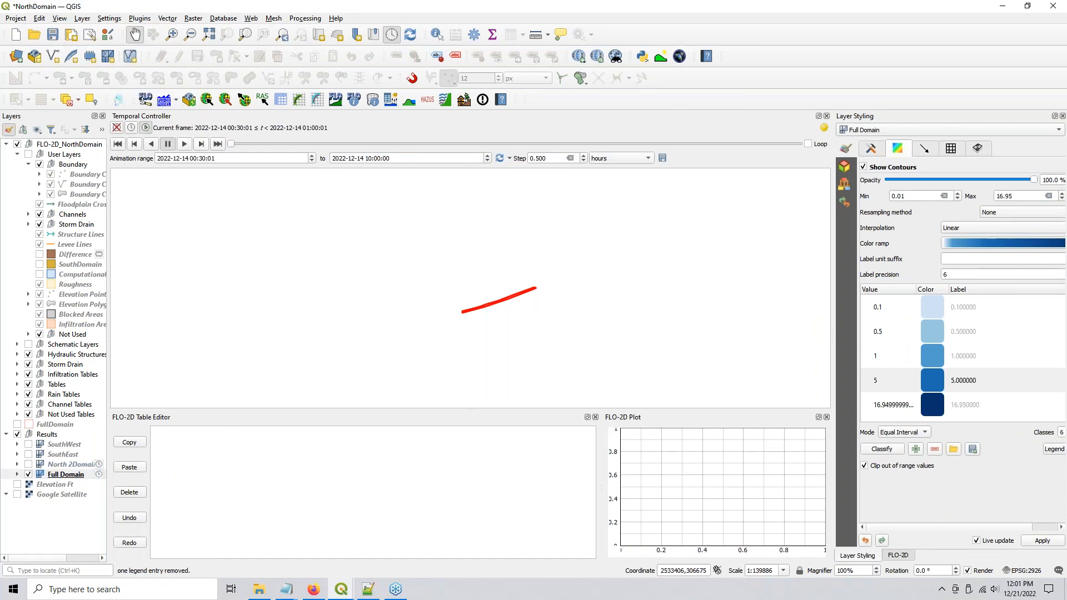
click(499, 158)
drag(232, 145, 592, 193)
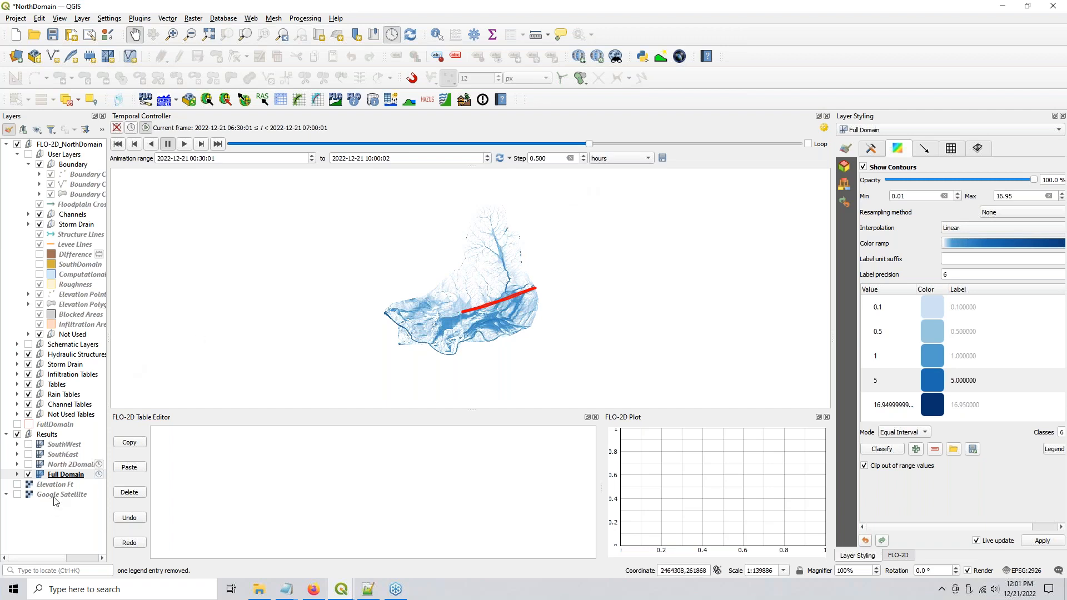
Step: Show the North 2Domains layer and copy the Full Domain layer's style onto it
click(29, 465)
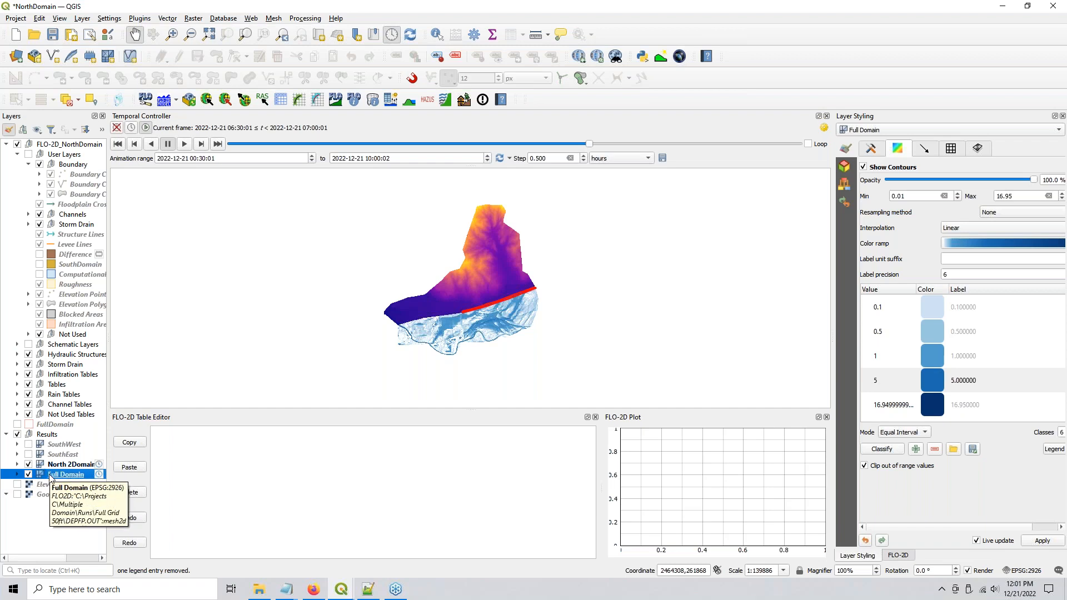
right_click(51, 476)
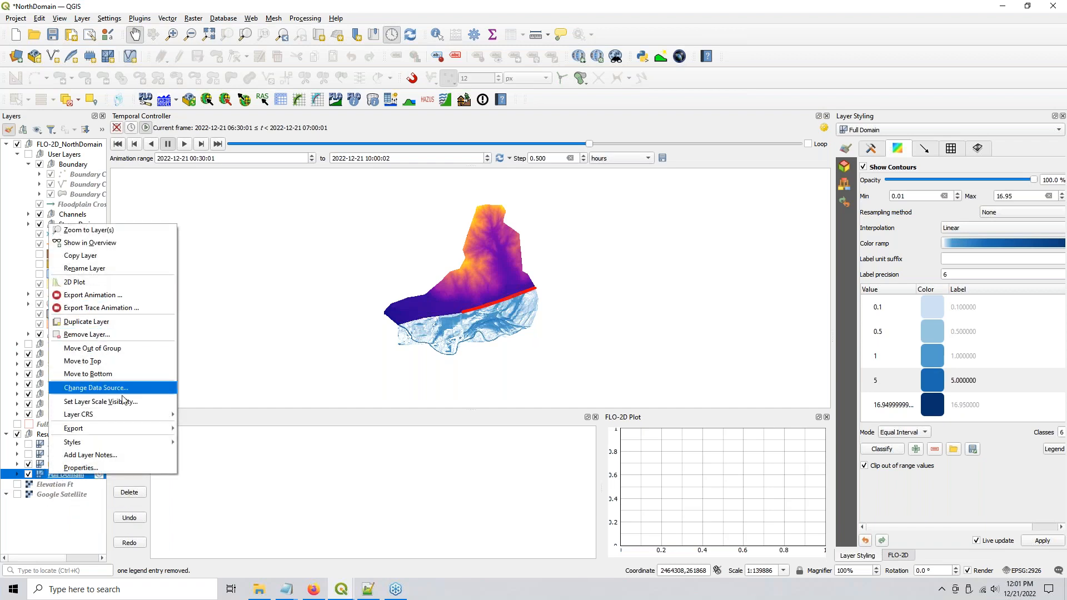
mouse_move(123, 429)
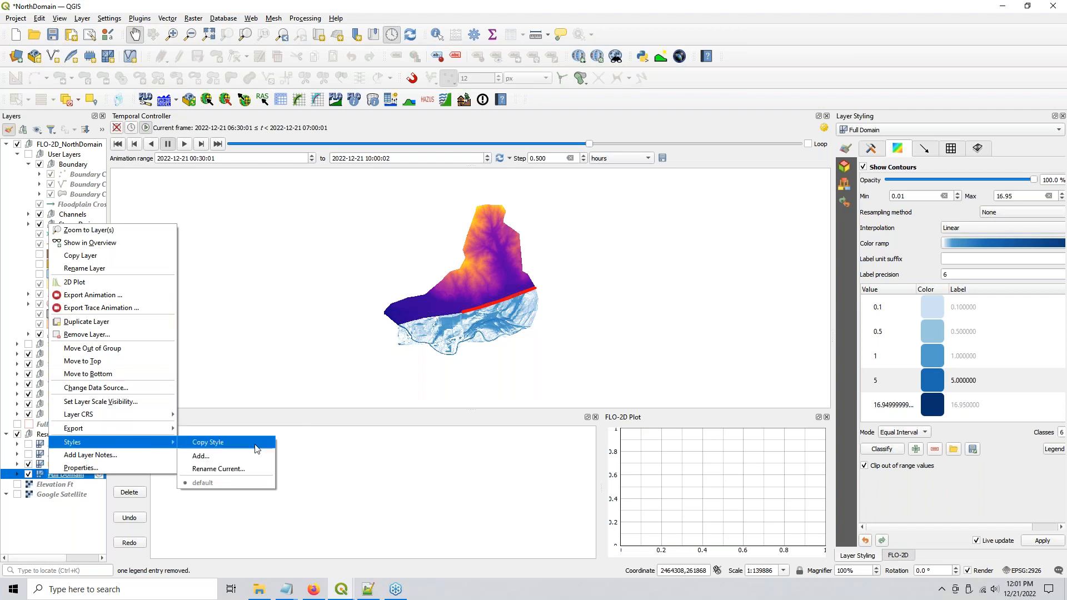
click(256, 449)
click(71, 466)
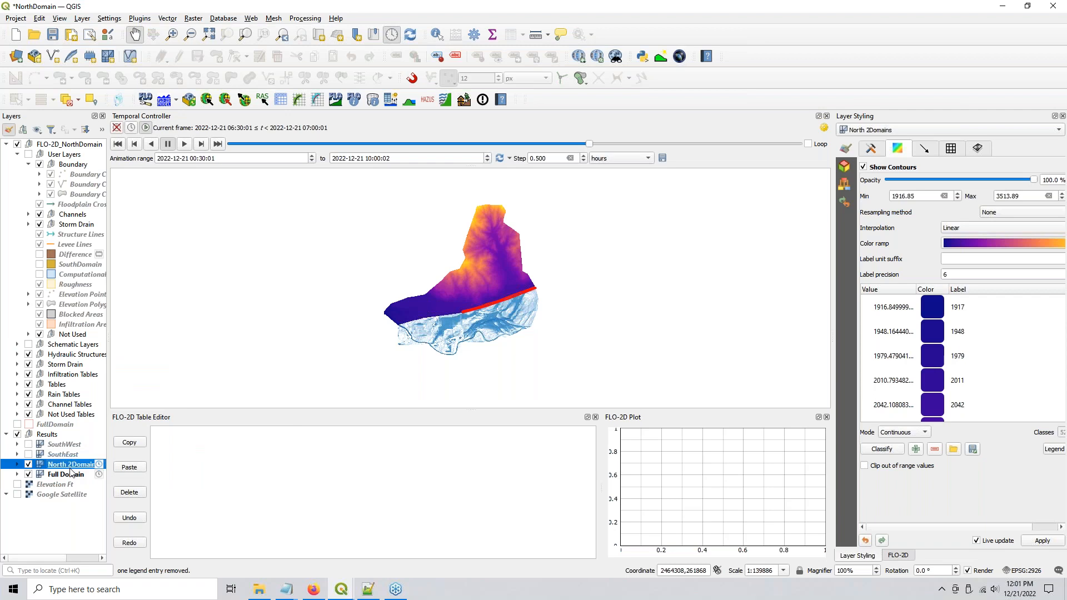
right_click(71, 465)
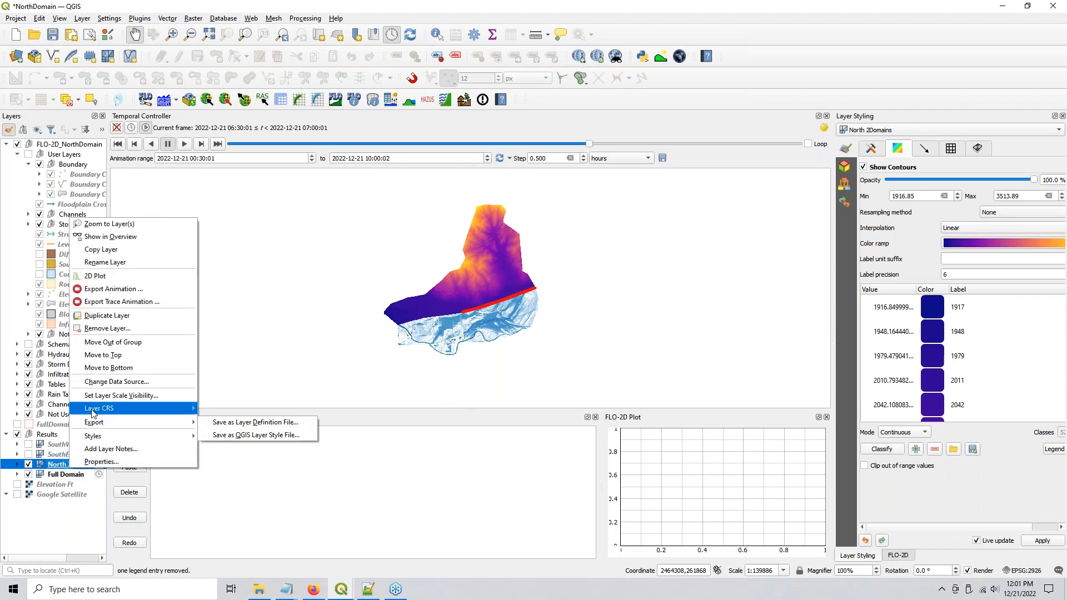
mouse_move(96, 436)
click(229, 449)
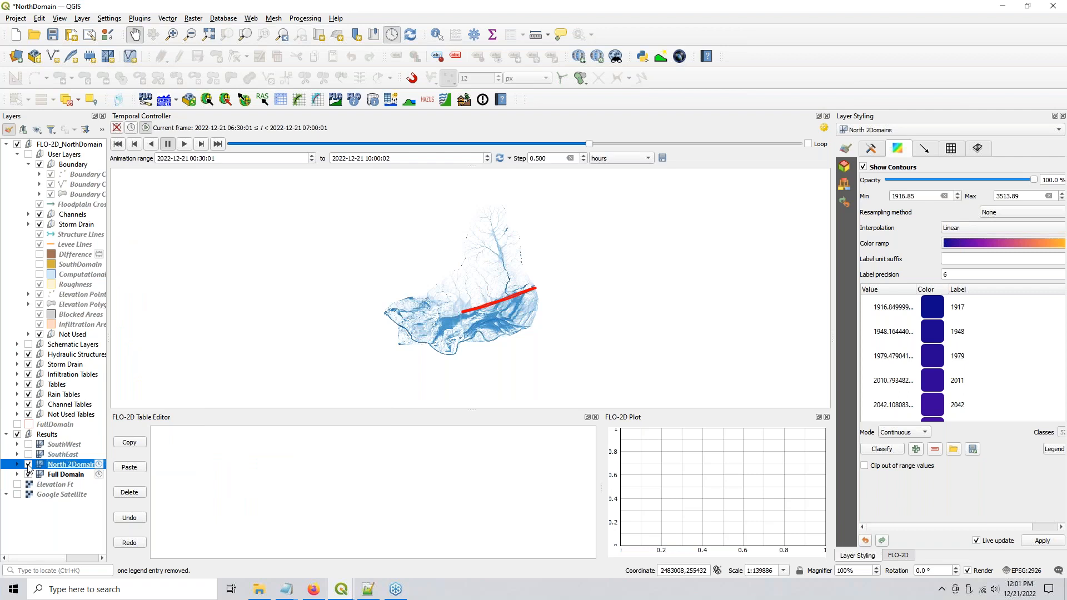
Step: Show North 2Domains with the User Layers group instead of Full Domain, and move the time frame back to 02:30:01
click(28, 476)
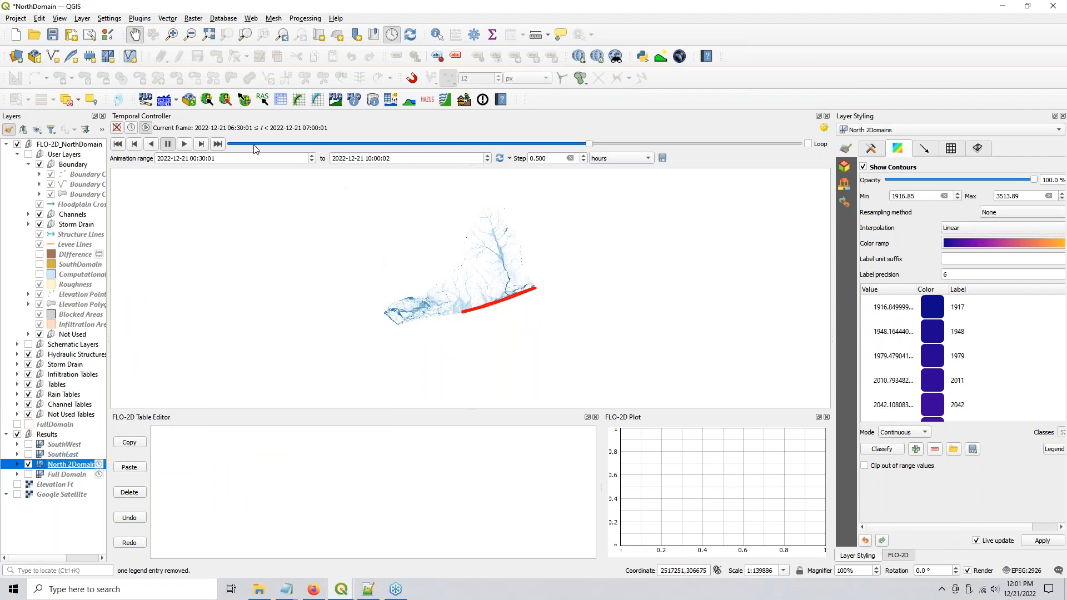
drag(590, 145, 514, 154)
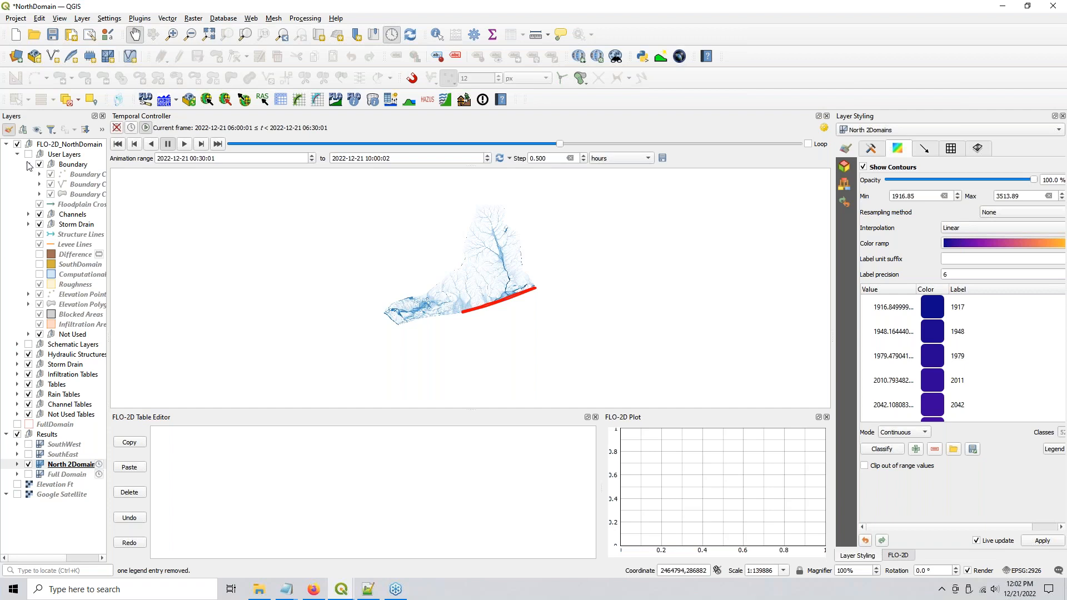
scroll(475, 321, up, 2)
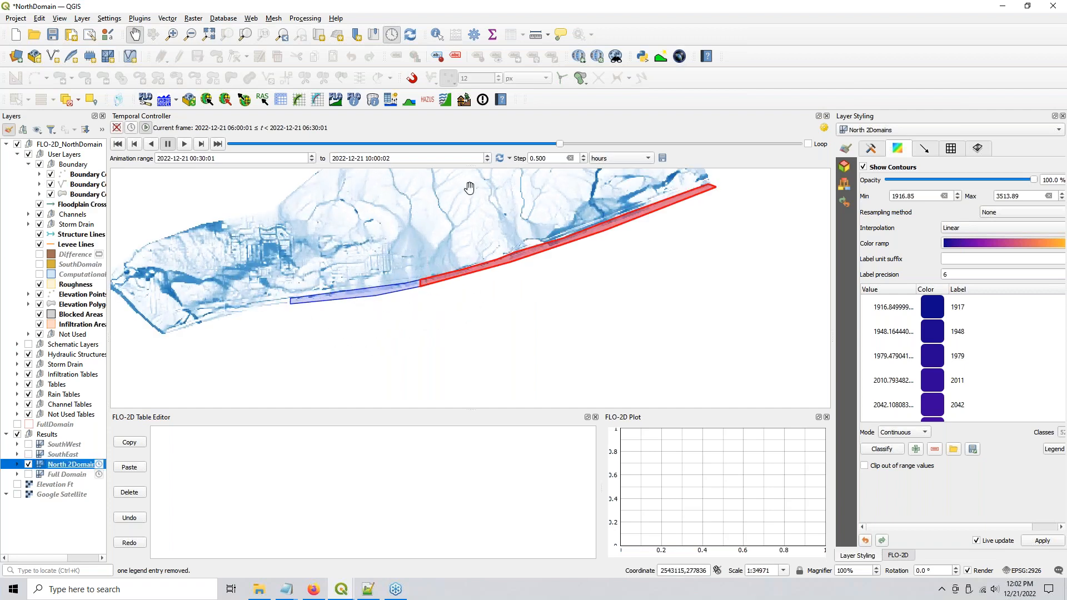
drag(560, 144, 340, 190)
scroll(403, 392, down, 1)
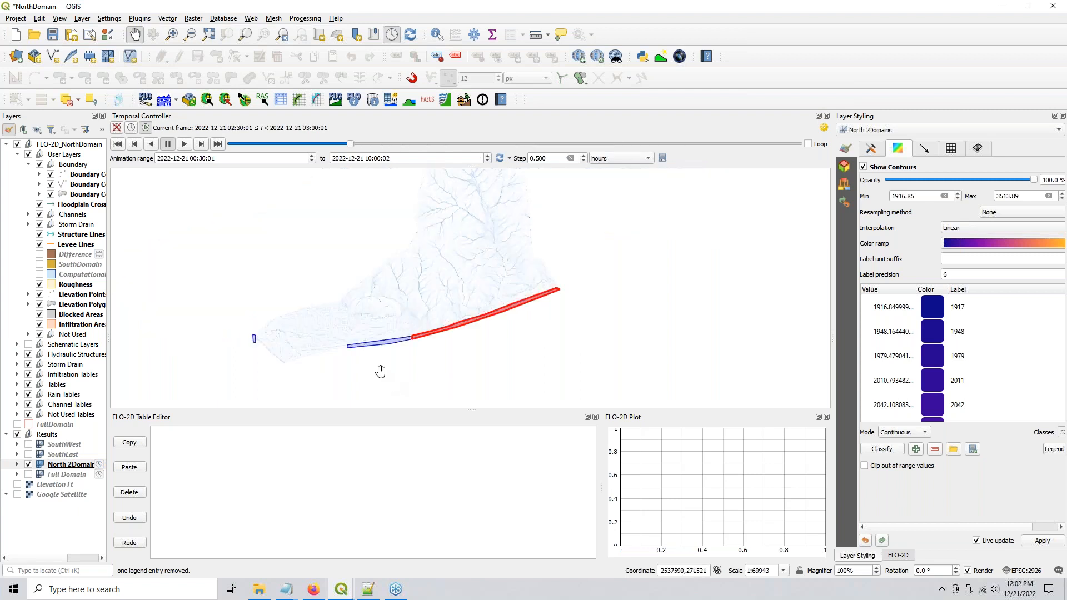
drag(379, 371, 374, 354)
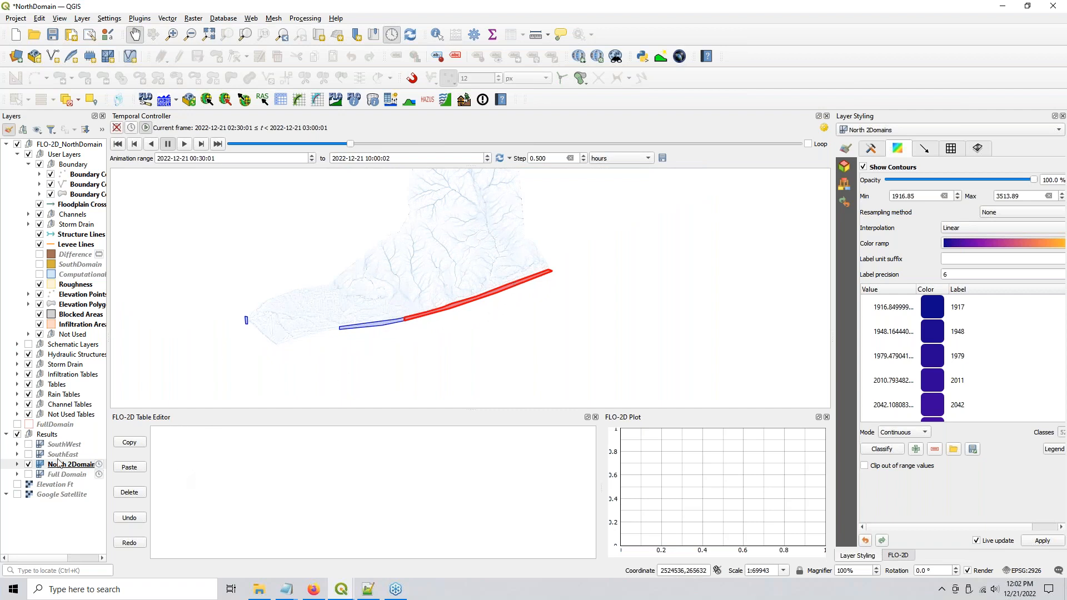
Step: Show the SouthEast layer and copy the North 2Domains layer's style onto it
click(29, 455)
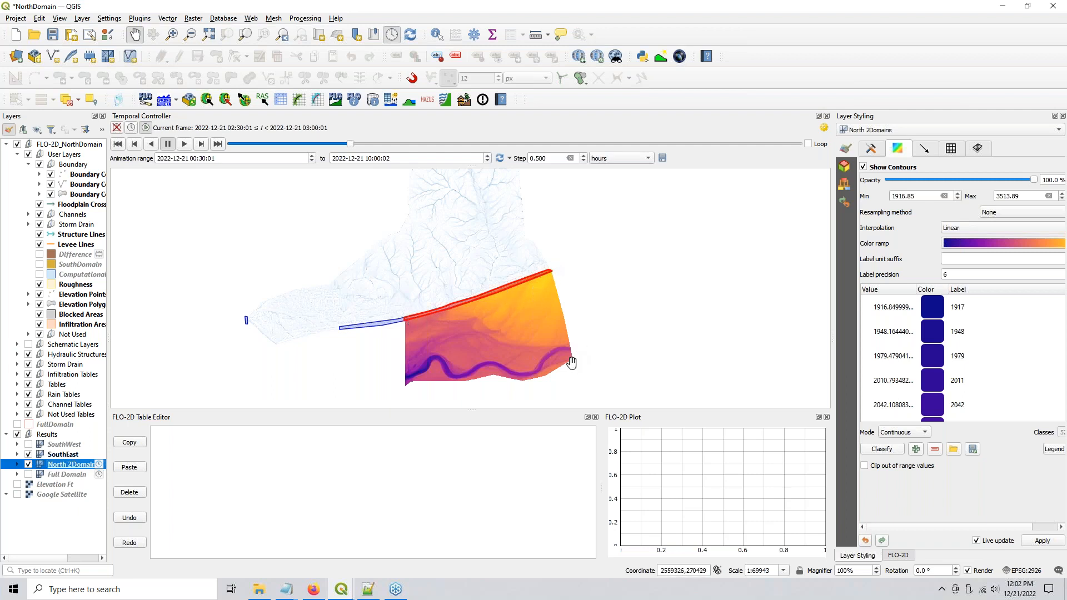
right_click(65, 470)
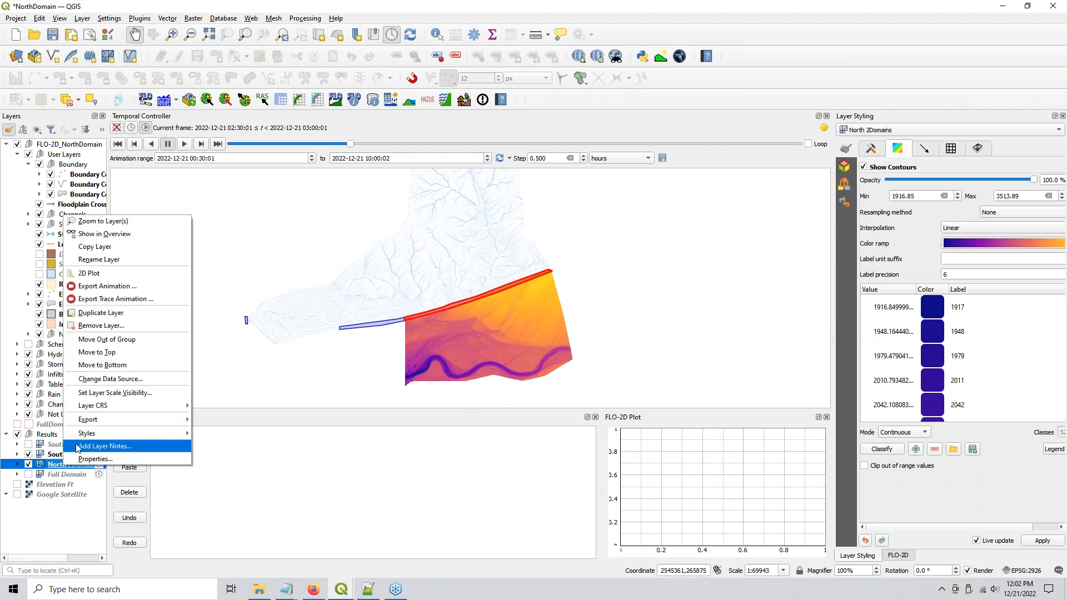
mouse_move(85, 436)
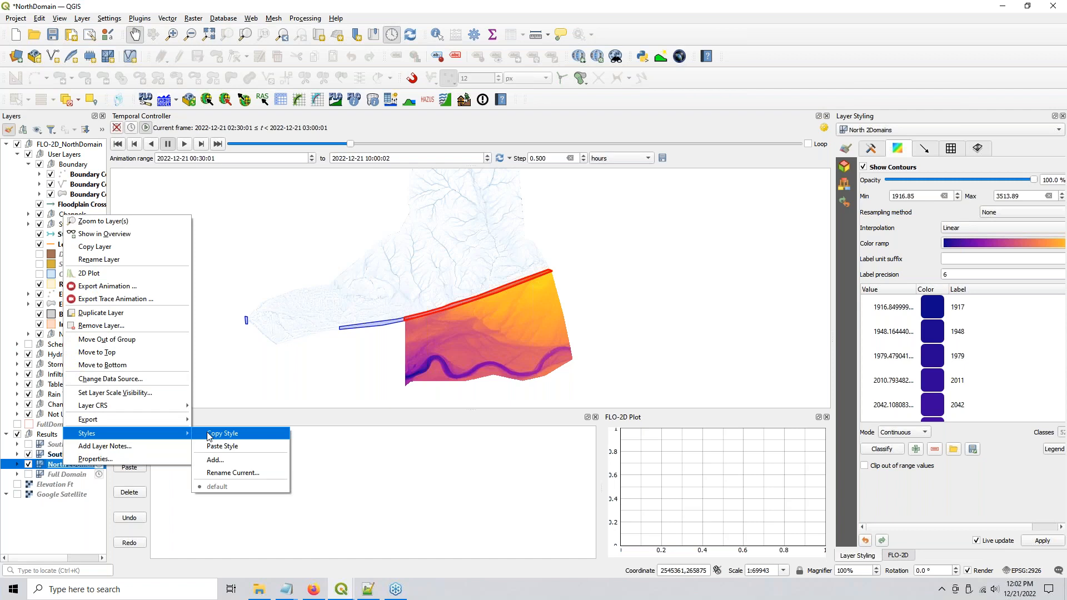
click(208, 434)
right_click(65, 459)
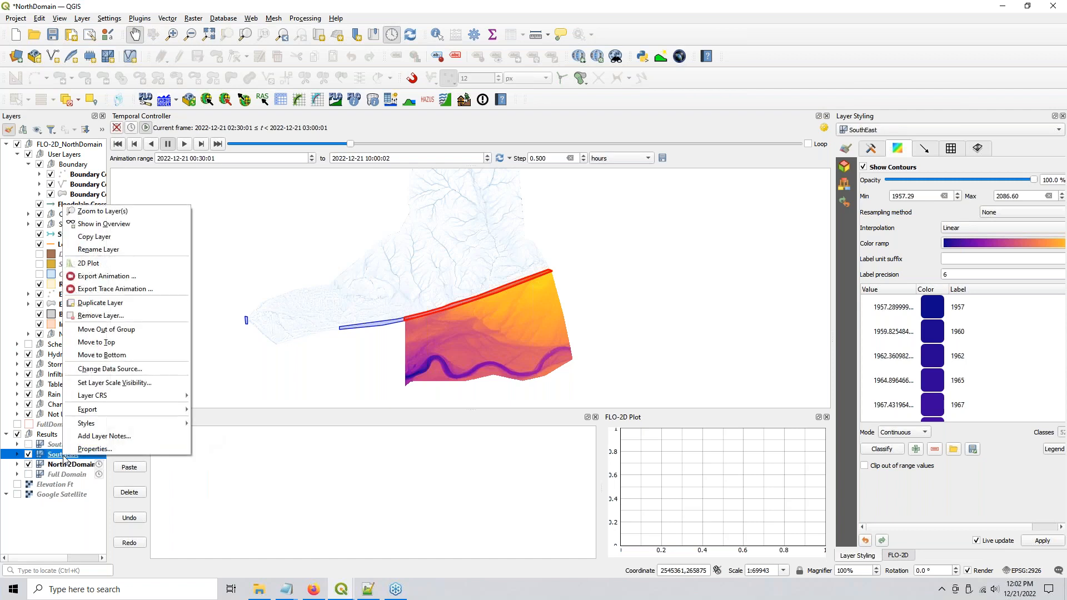
mouse_move(157, 427)
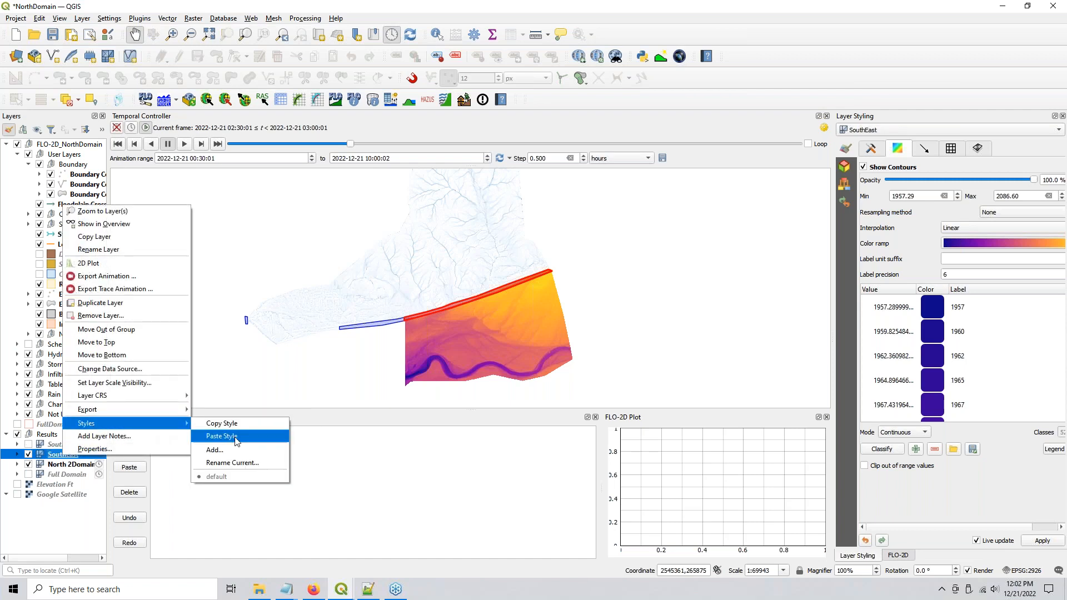
click(217, 436)
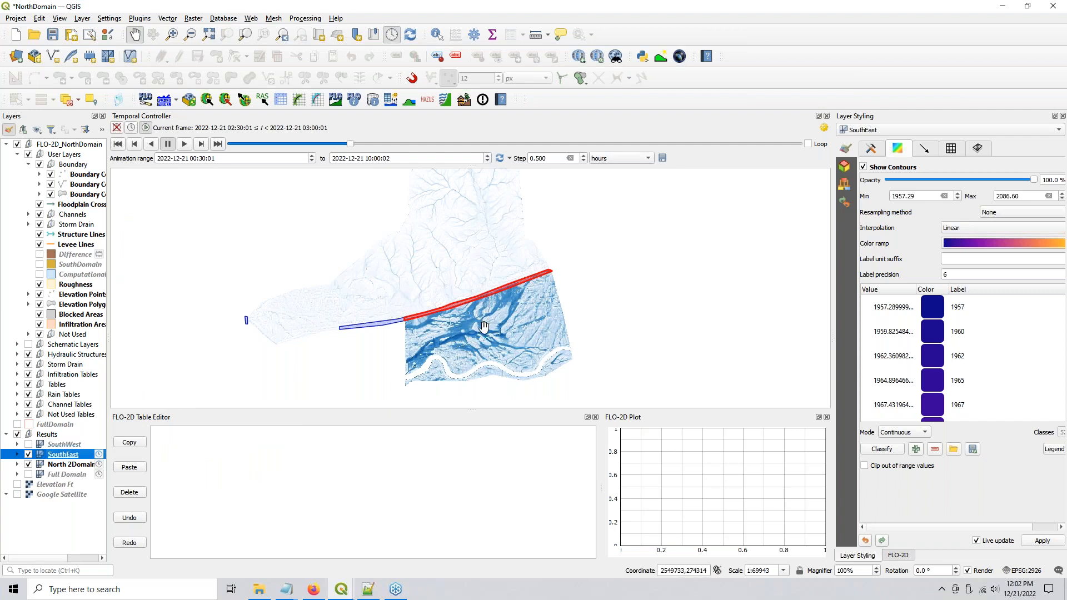
Step: Advance the time frame to 04:30:01, hide North 2Domains, and check the SouthEast depths up to the 06:00:01 frame
drag(350, 146, 470, 146)
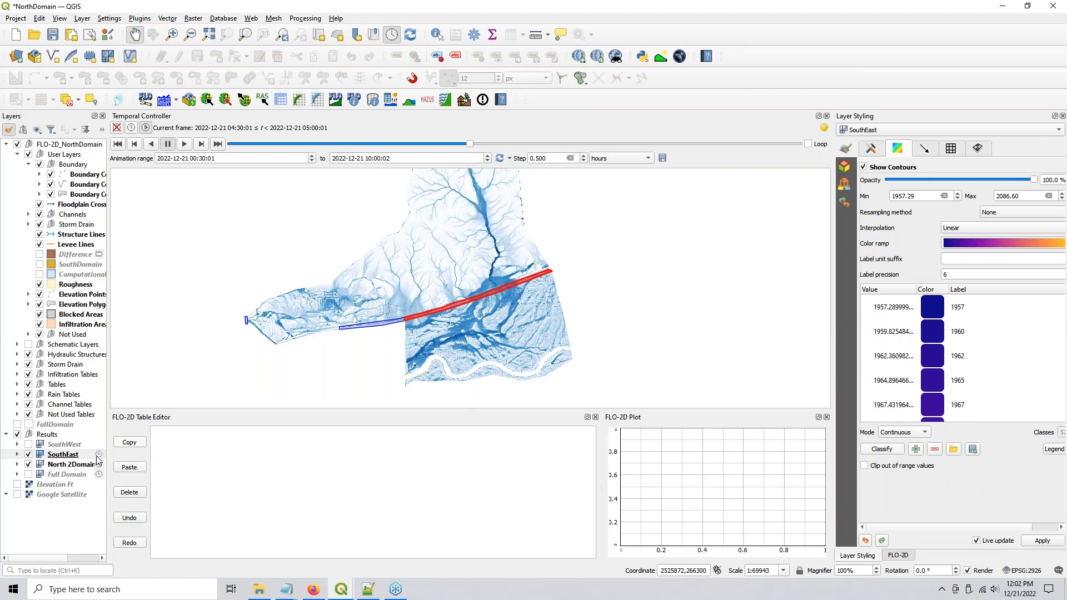
click(65, 456)
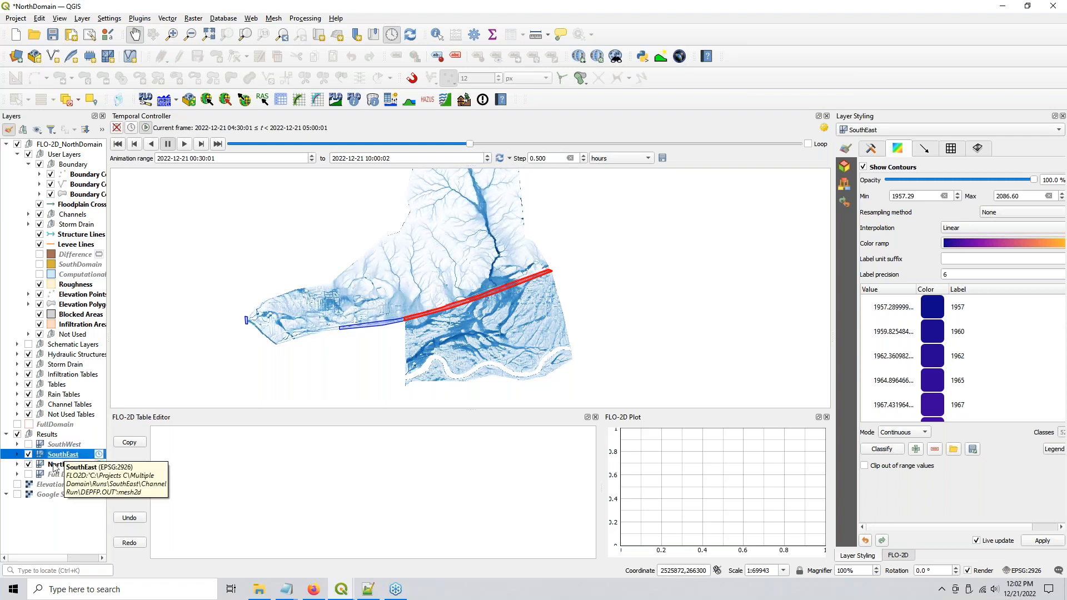
click(28, 465)
drag(468, 144, 558, 145)
Step: Activate contours for the SouthEast layer's Depth/Maximums dataset group and inspect the depths at the 04:30:01 frame
click(870, 151)
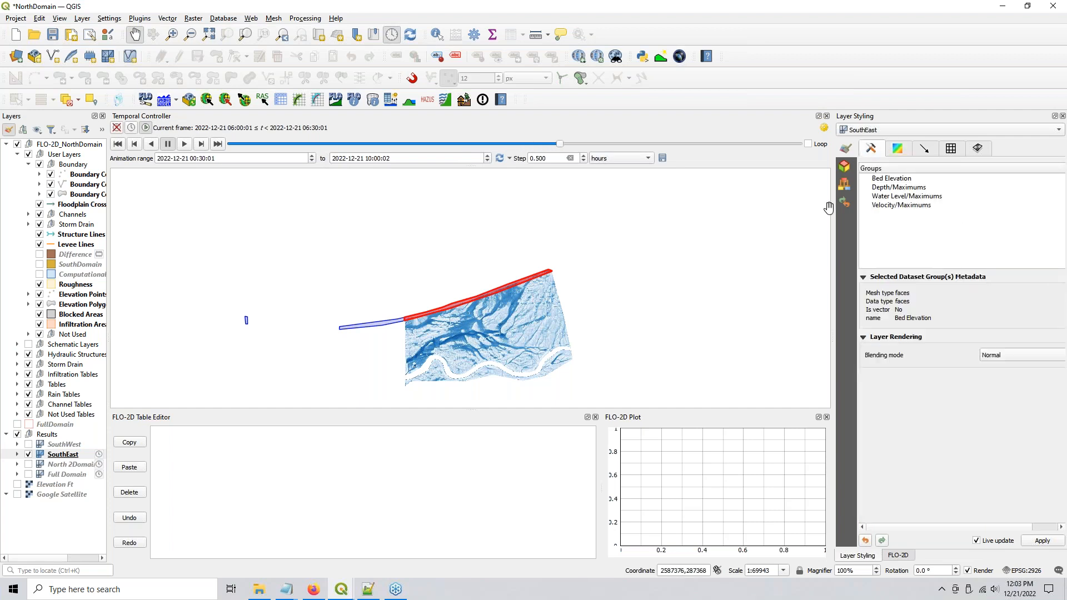
drag(832, 208, 798, 214)
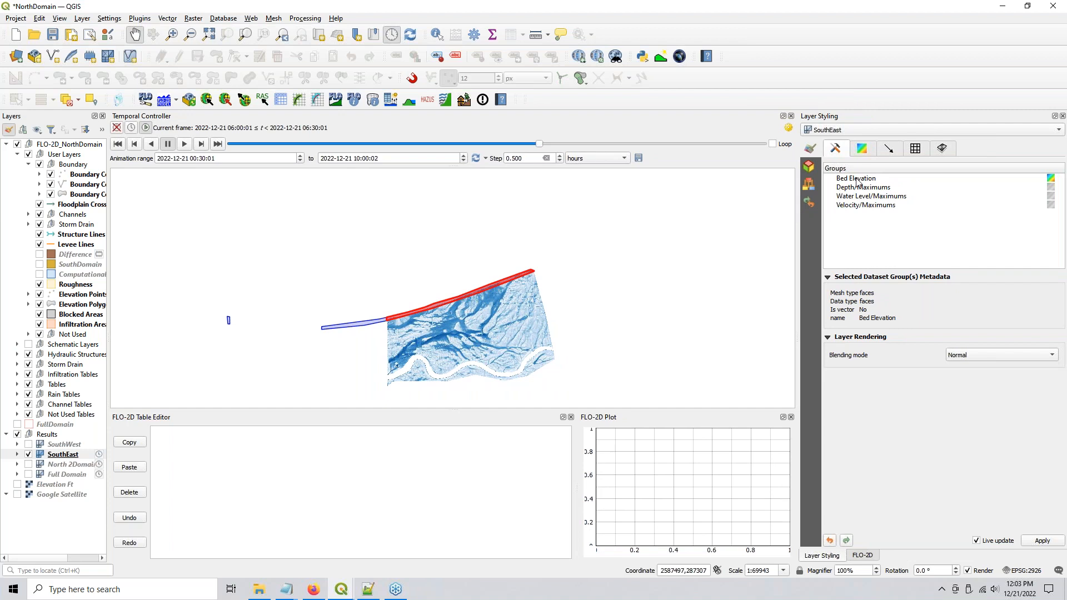
click(1051, 188)
drag(540, 145, 460, 141)
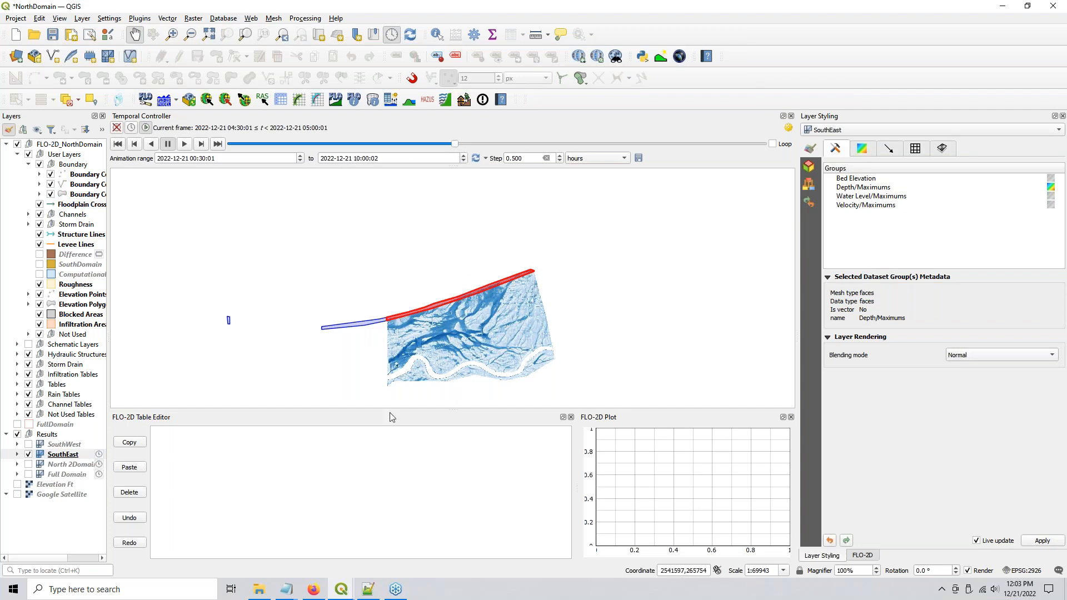
scroll(377, 368, up, 2)
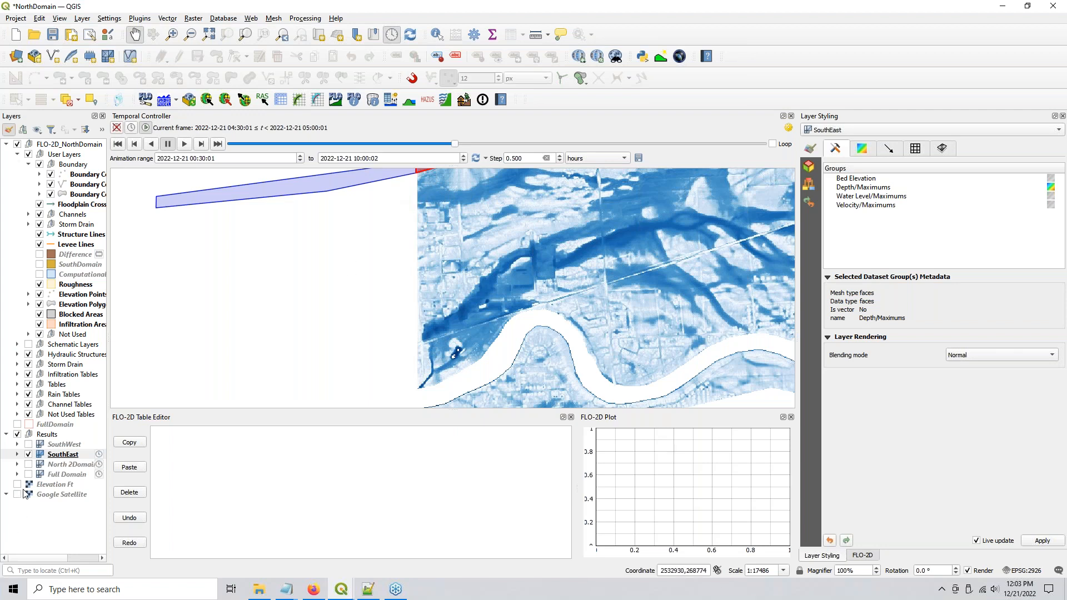
Step: Copy the SouthEast layer's style onto the SouthWest layer, show SouthWest, and view the depths across both southern domains
right_click(54, 454)
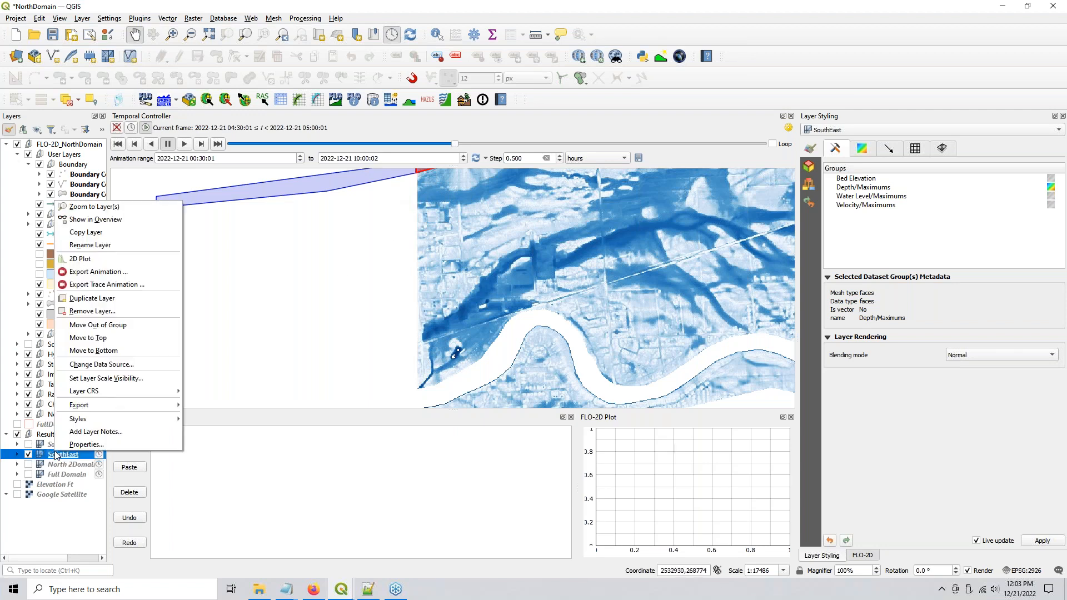
mouse_move(81, 404)
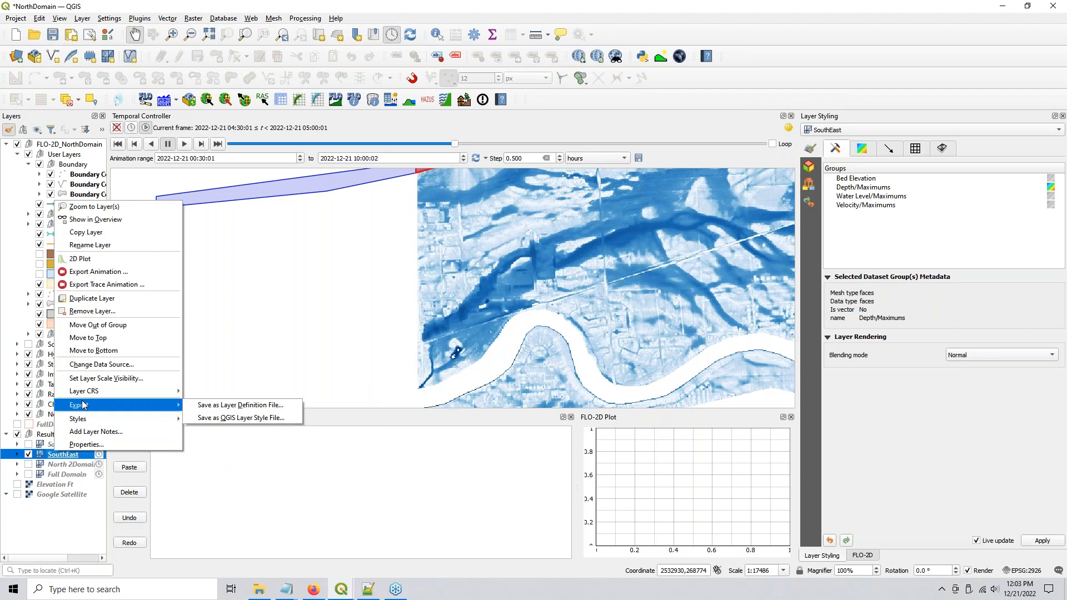
mouse_move(109, 421)
click(248, 421)
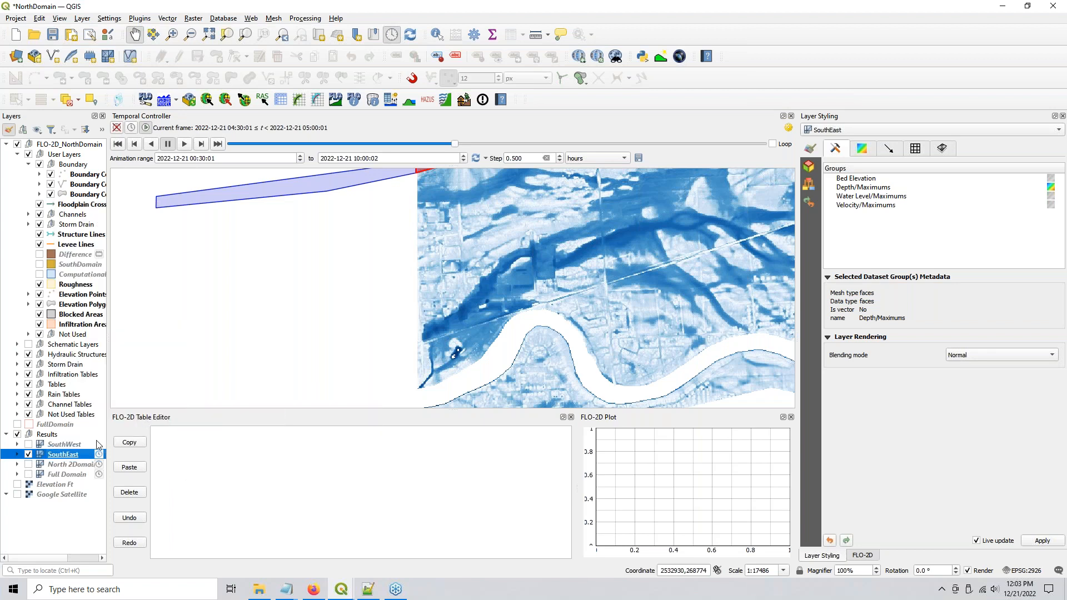
right_click(45, 444)
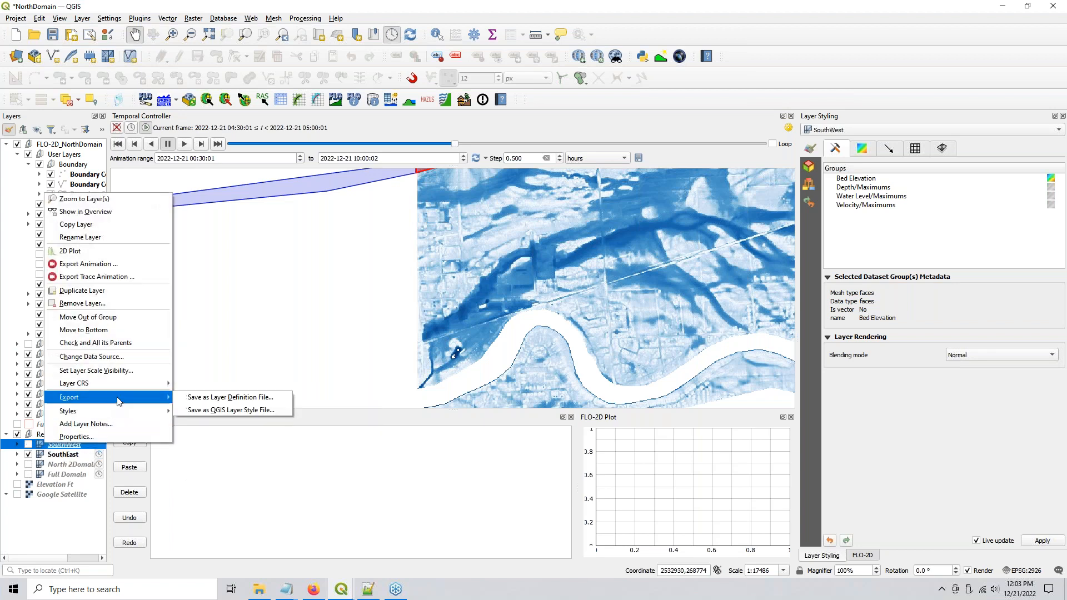
mouse_move(133, 414)
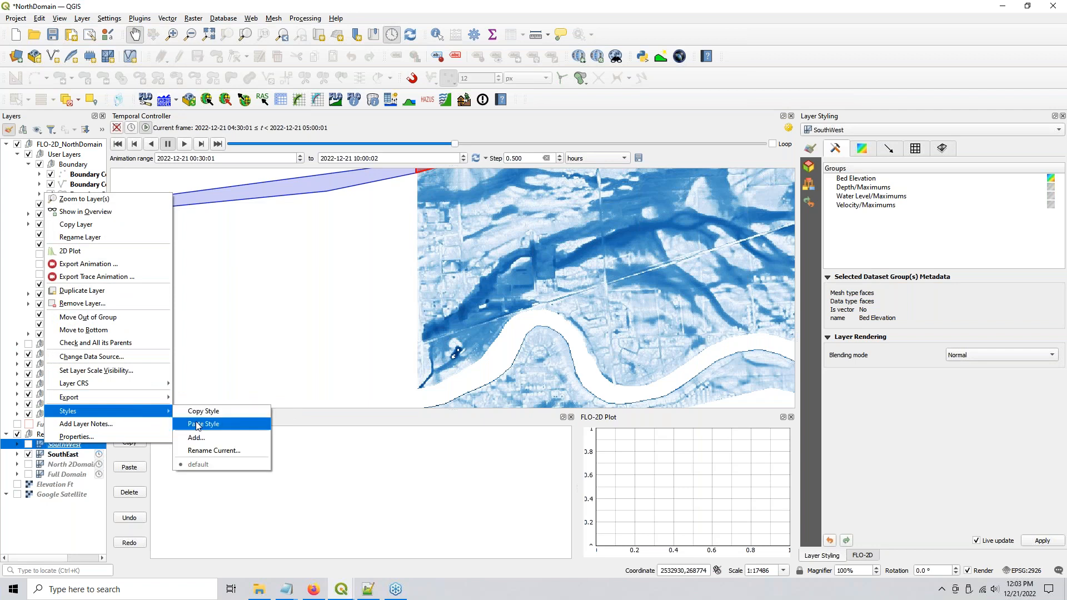
click(199, 425)
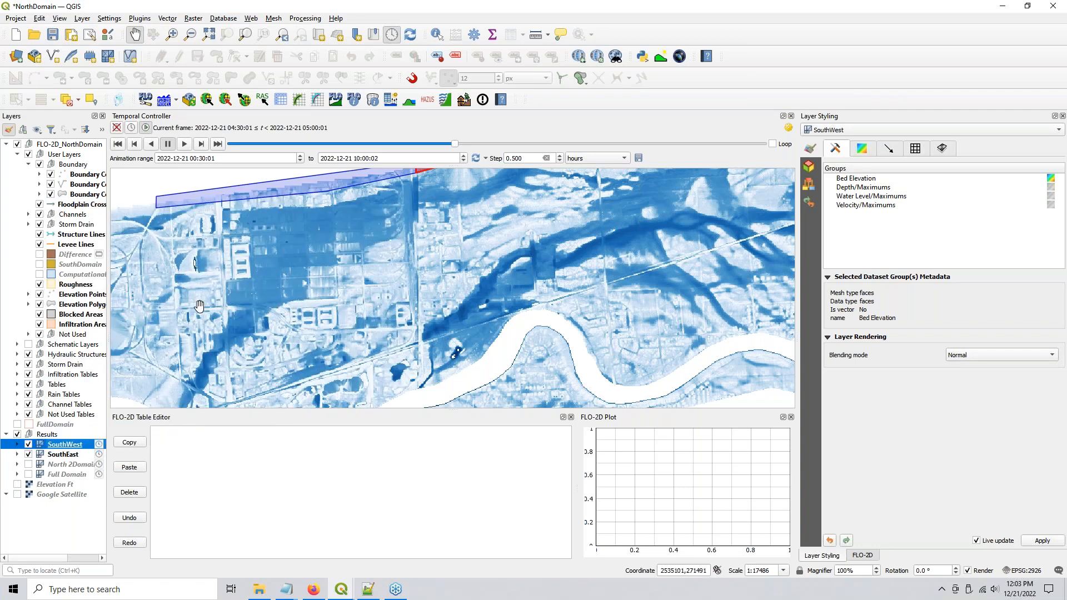
scroll(152, 302, down, 1)
drag(293, 389, 316, 343)
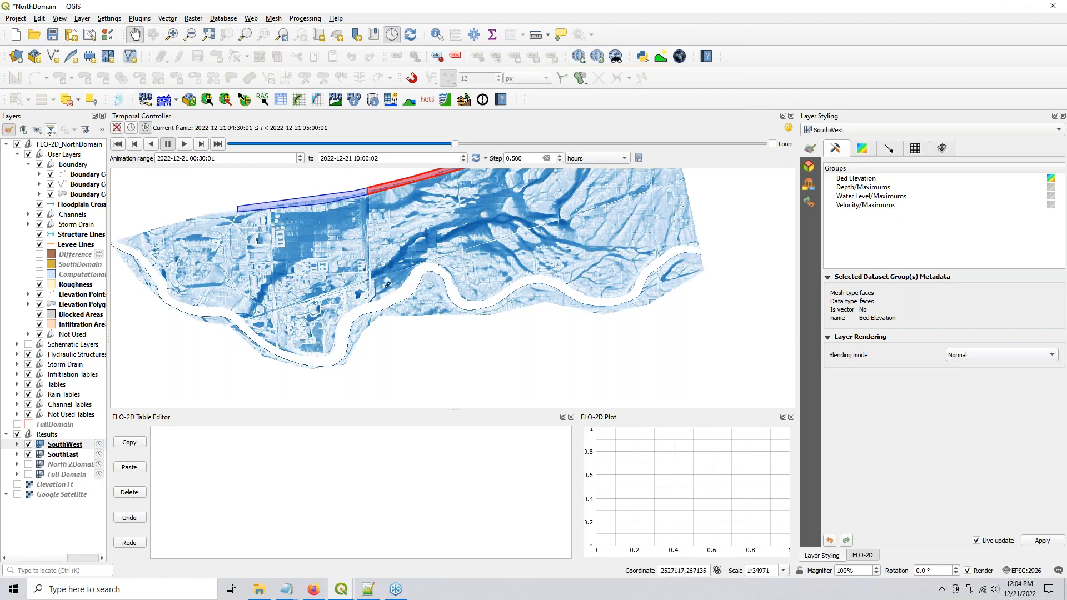
Step: Add the mesh1d item from the SouthWest Channel Run's DEPFP.OUT file as a mesh layer
click(67, 447)
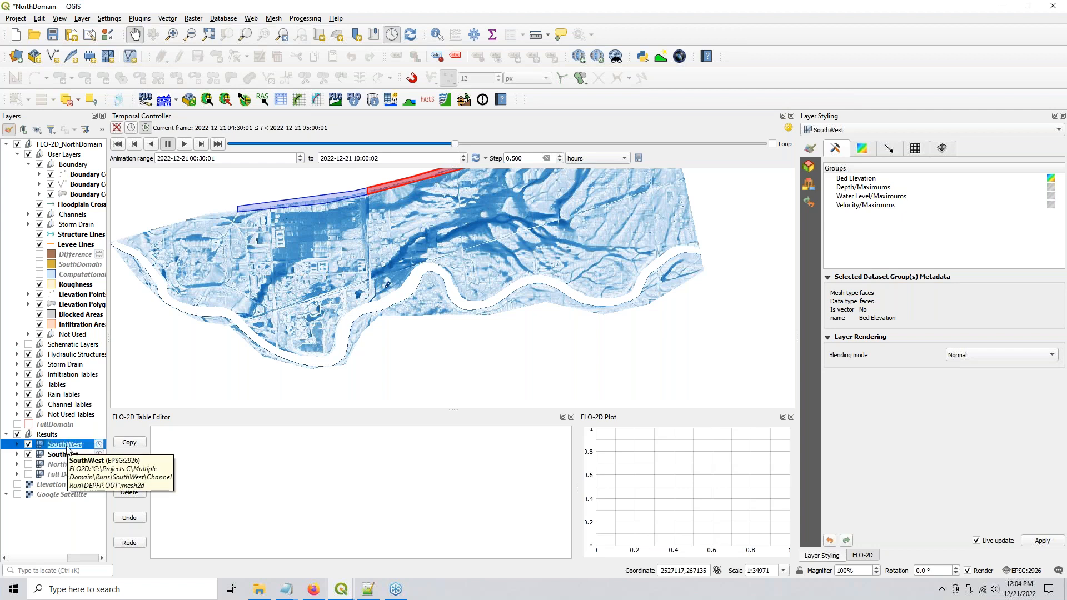
click(16, 56)
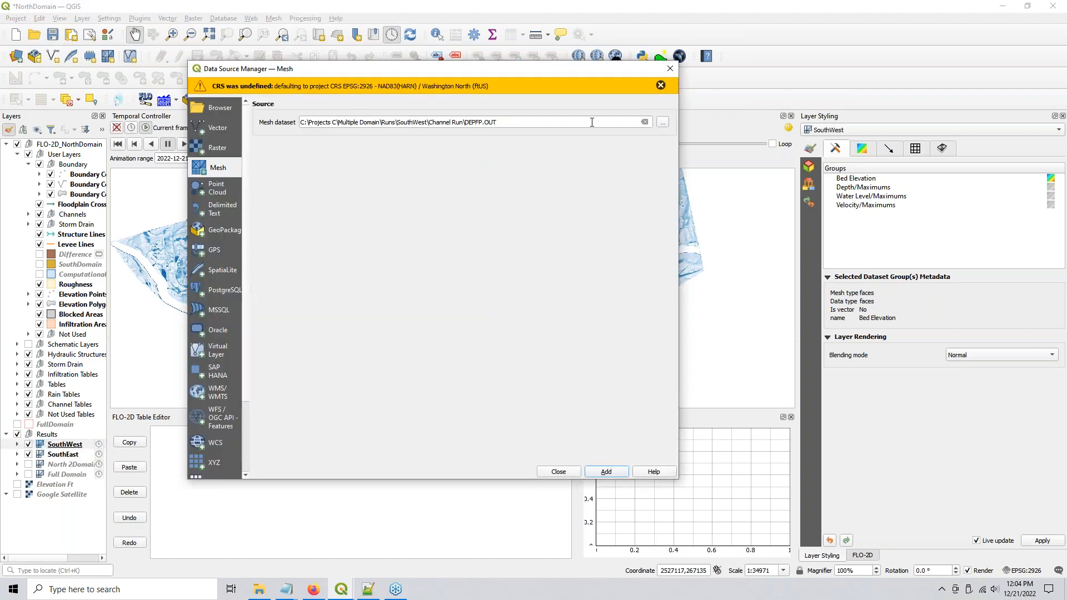
click(604, 472)
click(362, 228)
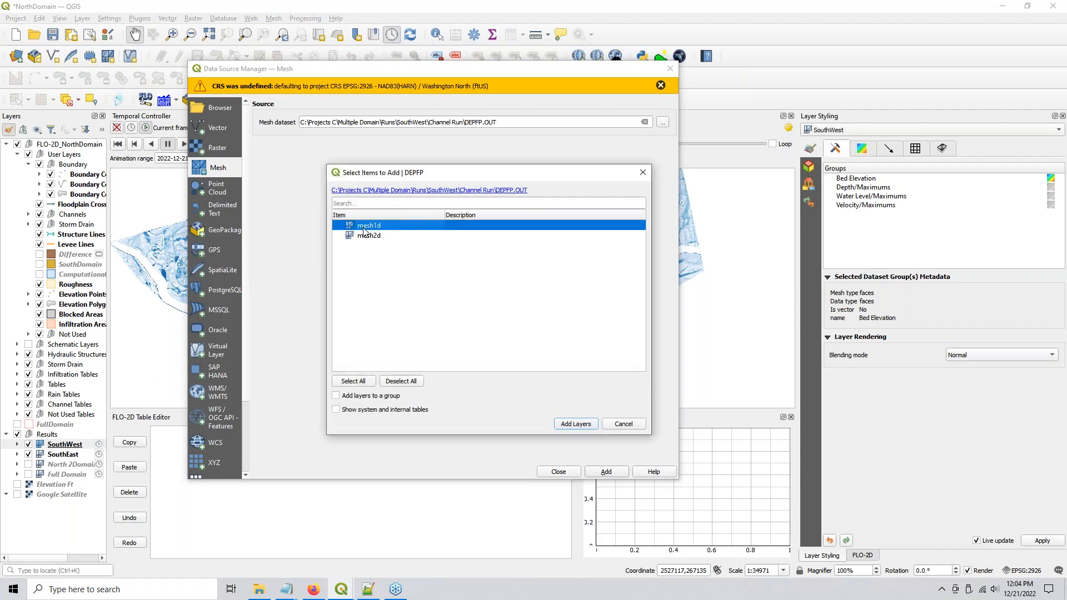
click(569, 425)
click(563, 473)
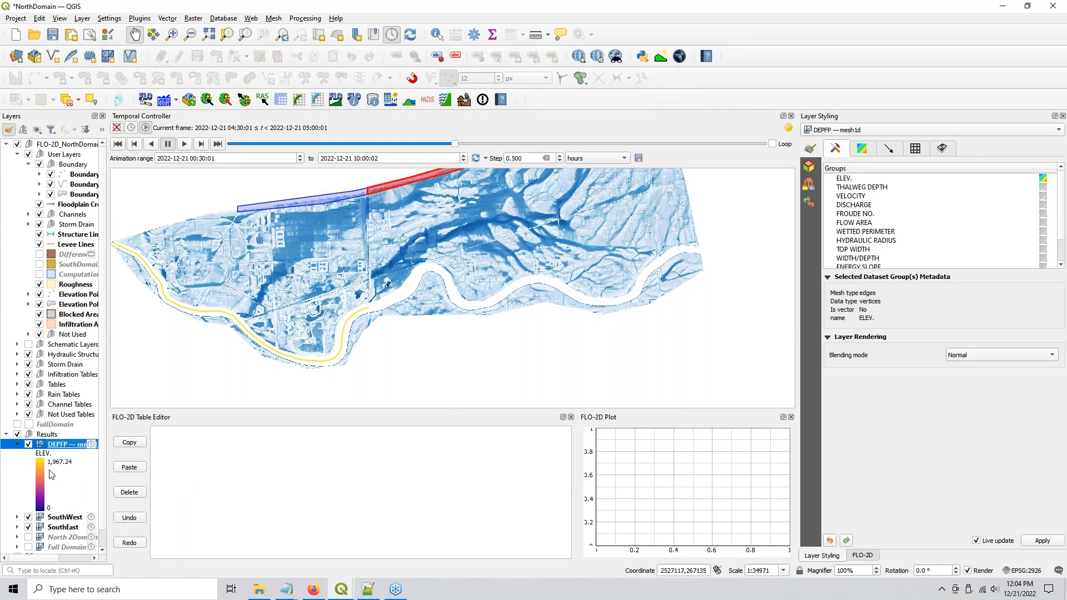
Step: Copy the SouthWest layer's style onto the DEPFP — mesh1d layer
right_click(64, 518)
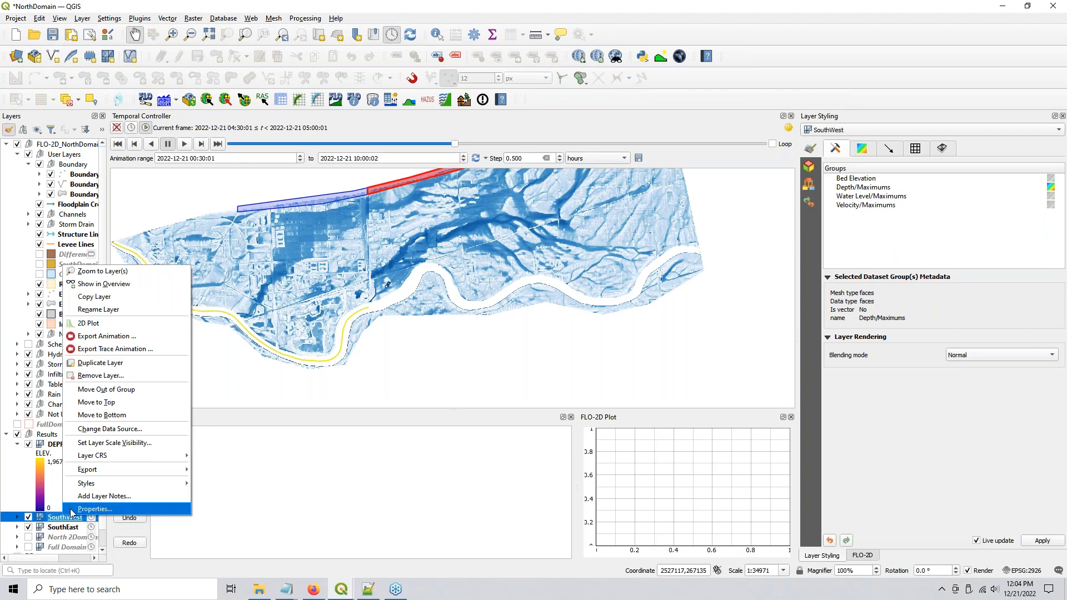
mouse_move(178, 484)
click(210, 485)
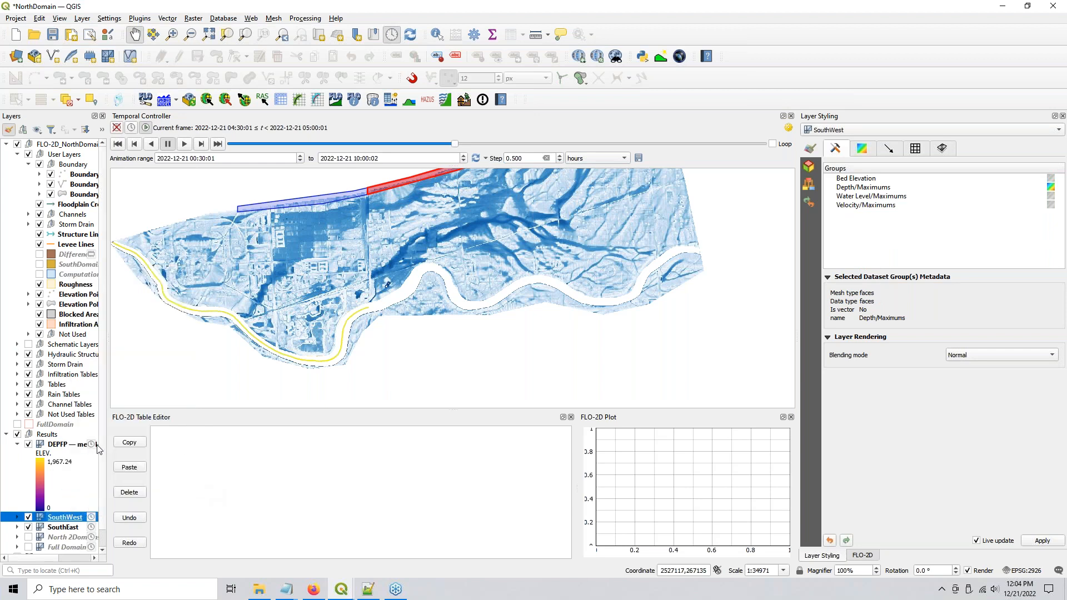
right_click(64, 449)
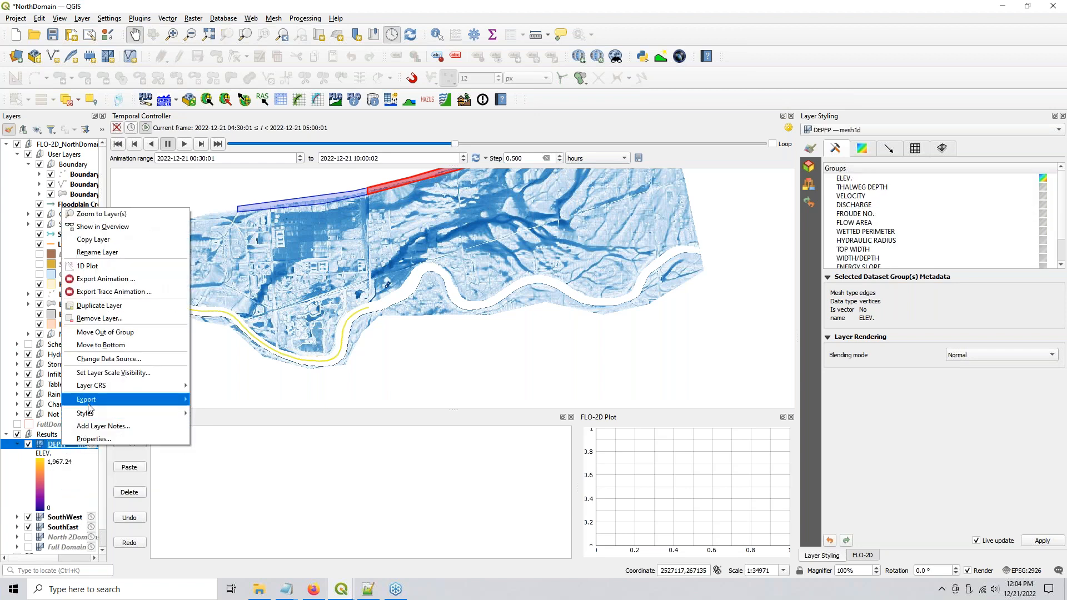
mouse_move(89, 416)
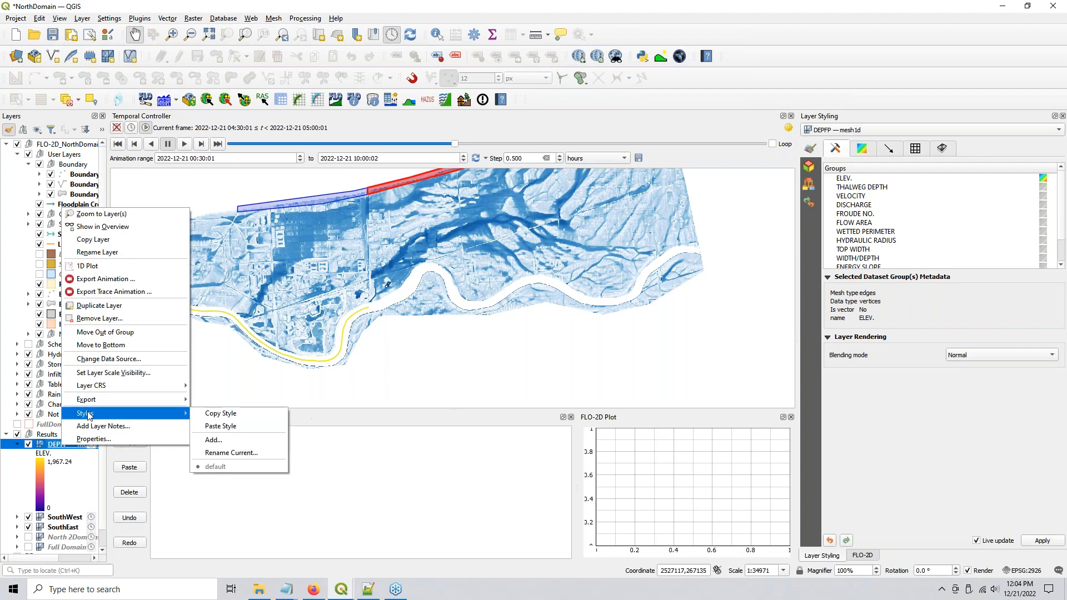
click(211, 426)
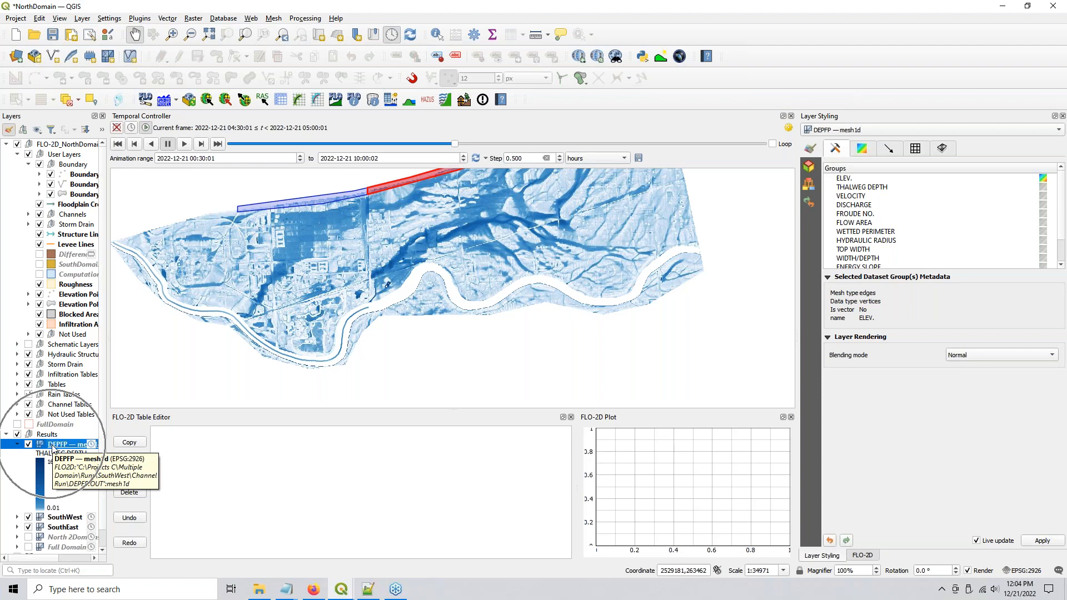
Step: Review the dataset groups available in the DEPFP — mesh1d layer
click(852, 180)
click(852, 191)
scroll(868, 250, down, 1)
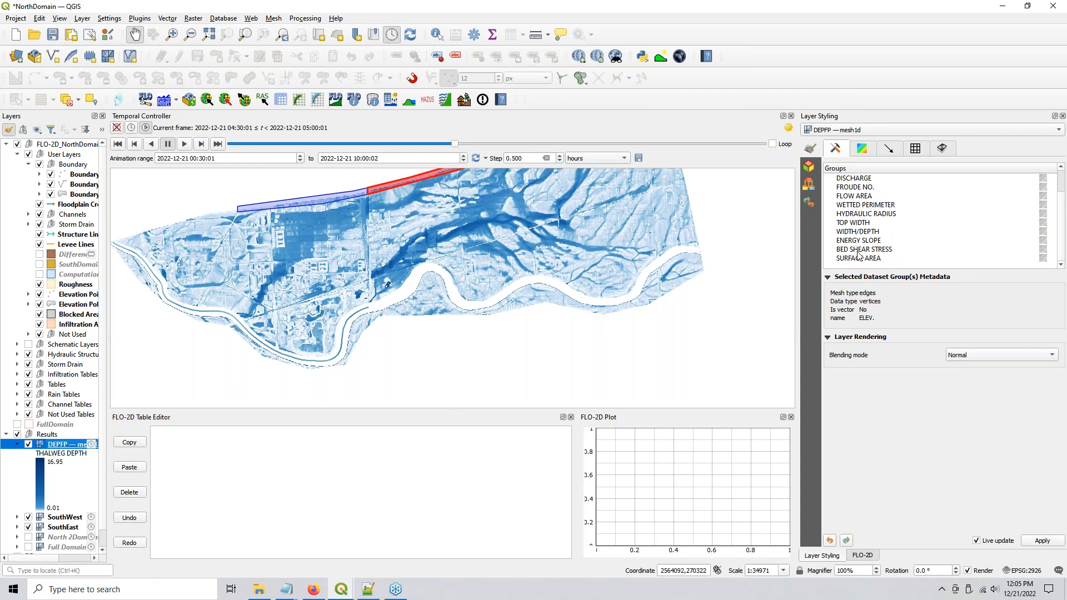
scroll(873, 225, up, 1)
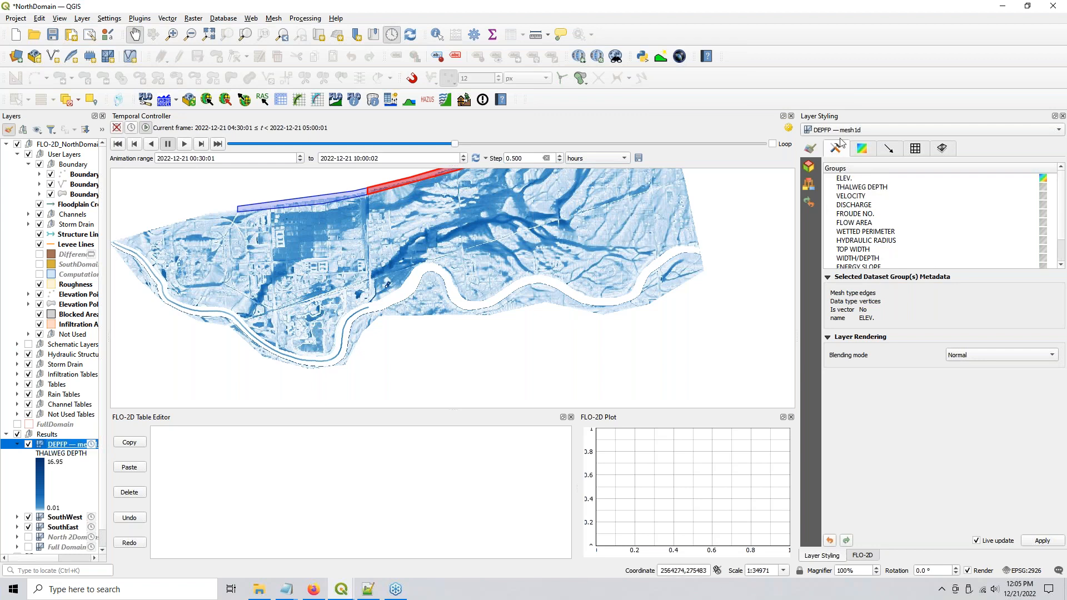
Step: Set the unit of the mesh1d layer's fixed contour stroke width to Meters at Scale
click(862, 149)
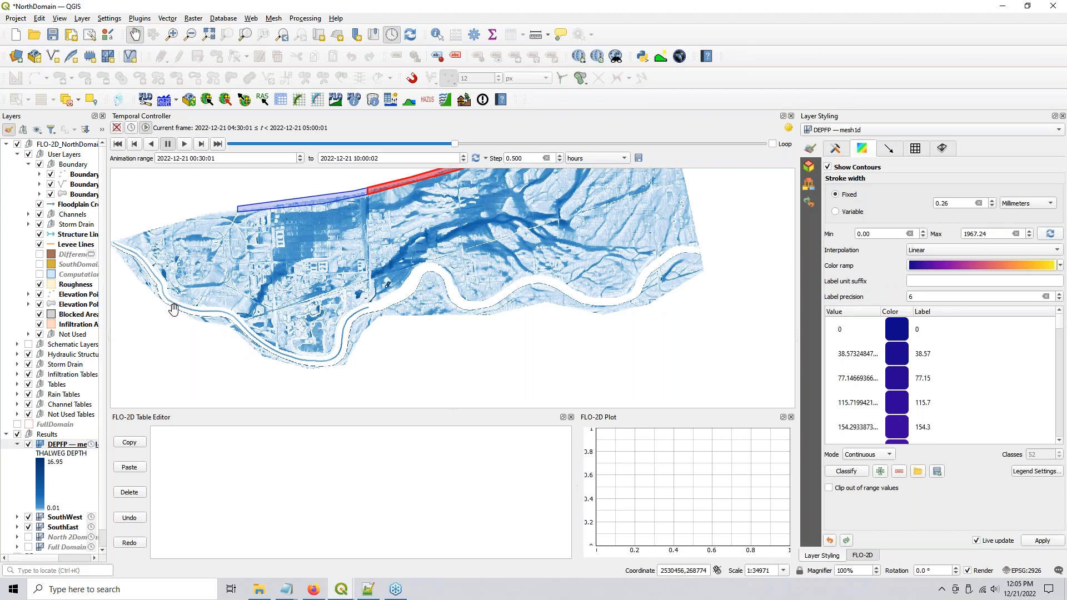
scroll(173, 310, up, 1)
drag(485, 405, 461, 340)
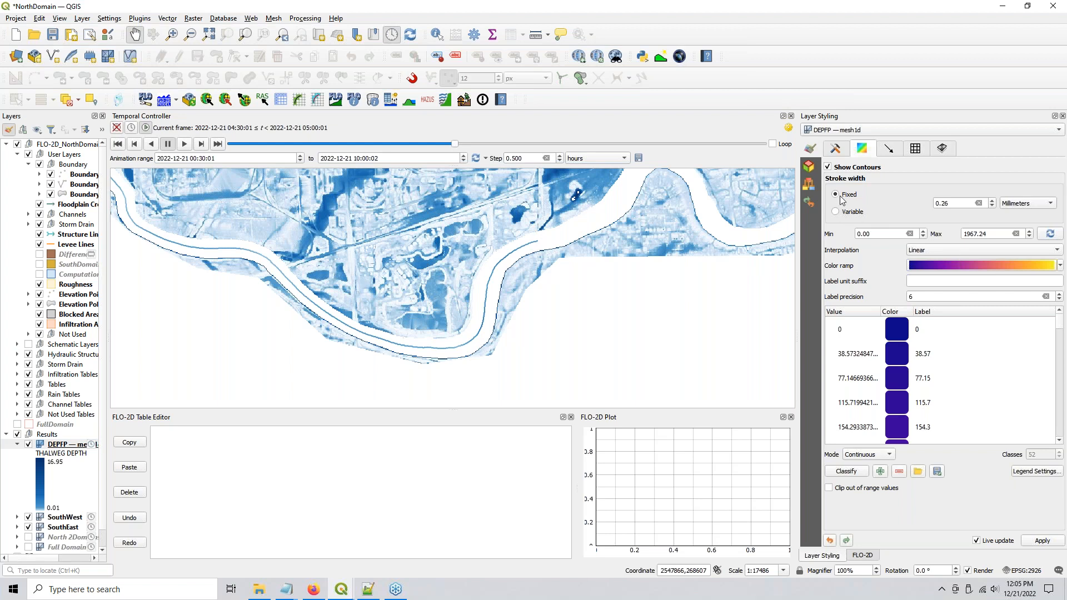
click(960, 202)
click(1013, 206)
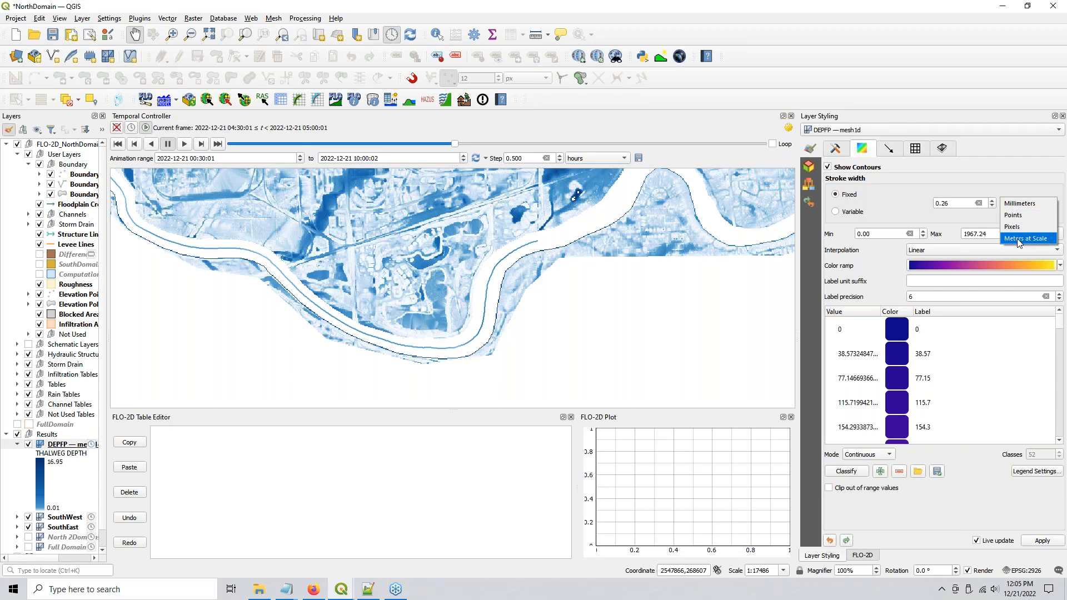
click(882, 205)
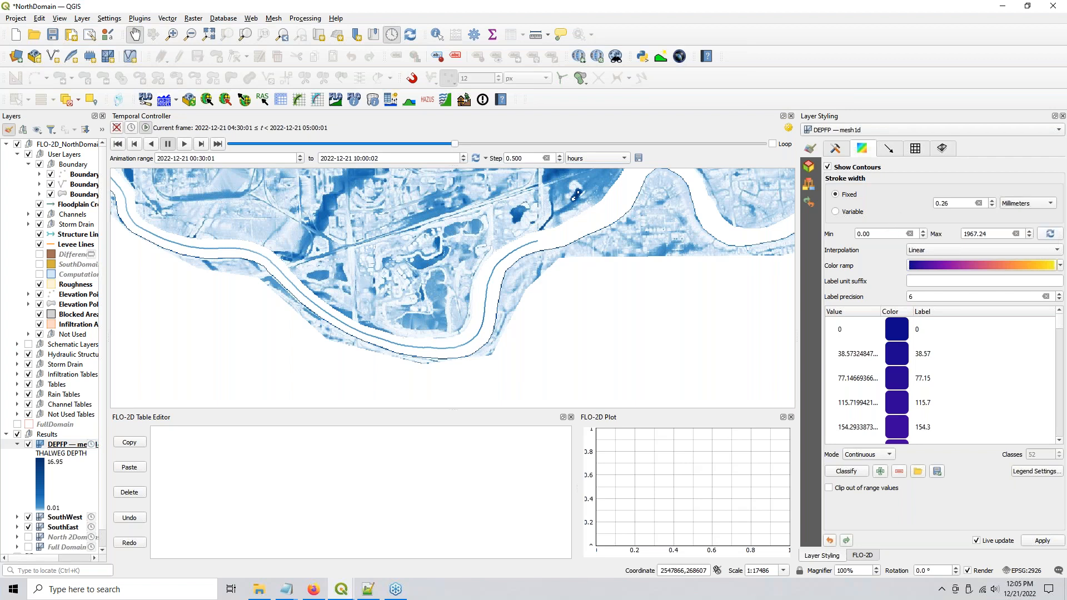
click(1004, 204)
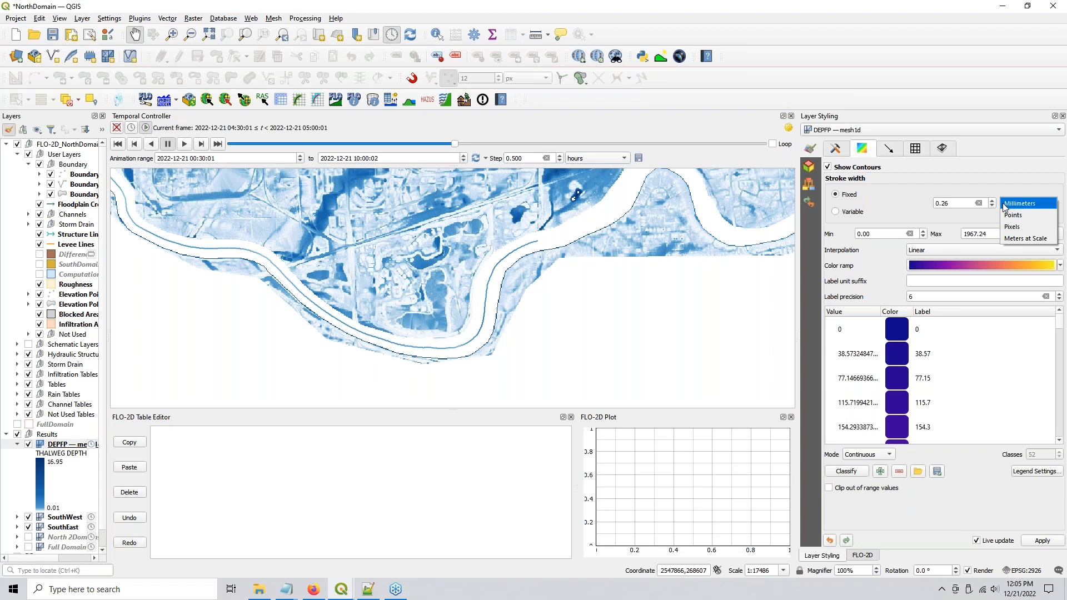
click(1012, 238)
drag(956, 206, 905, 202)
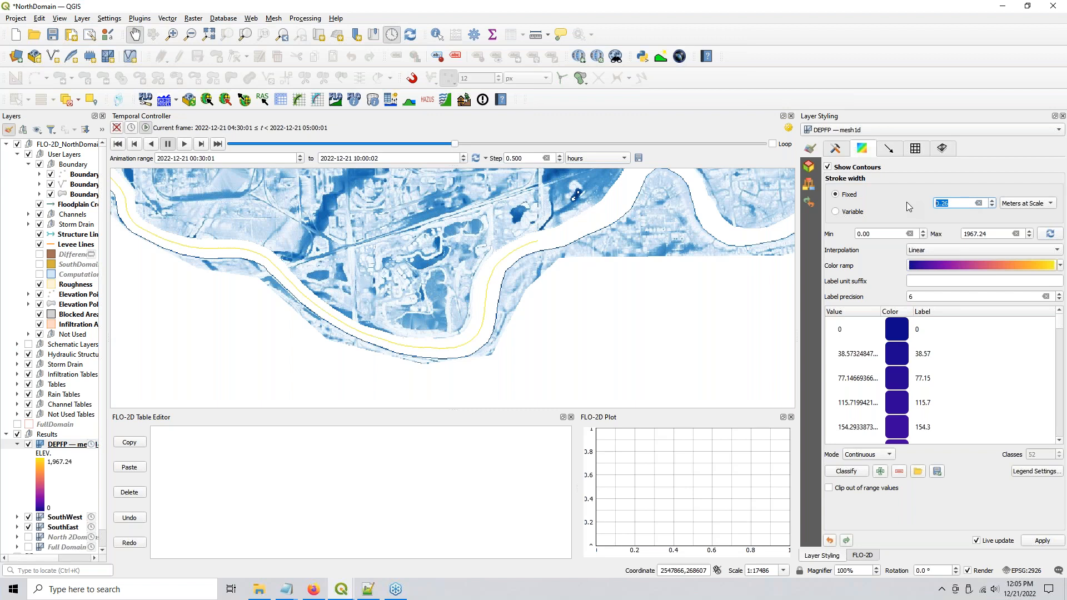
Step: Try to measure the channel width at the river bend, then close the measurement
click(536, 36)
click(504, 270)
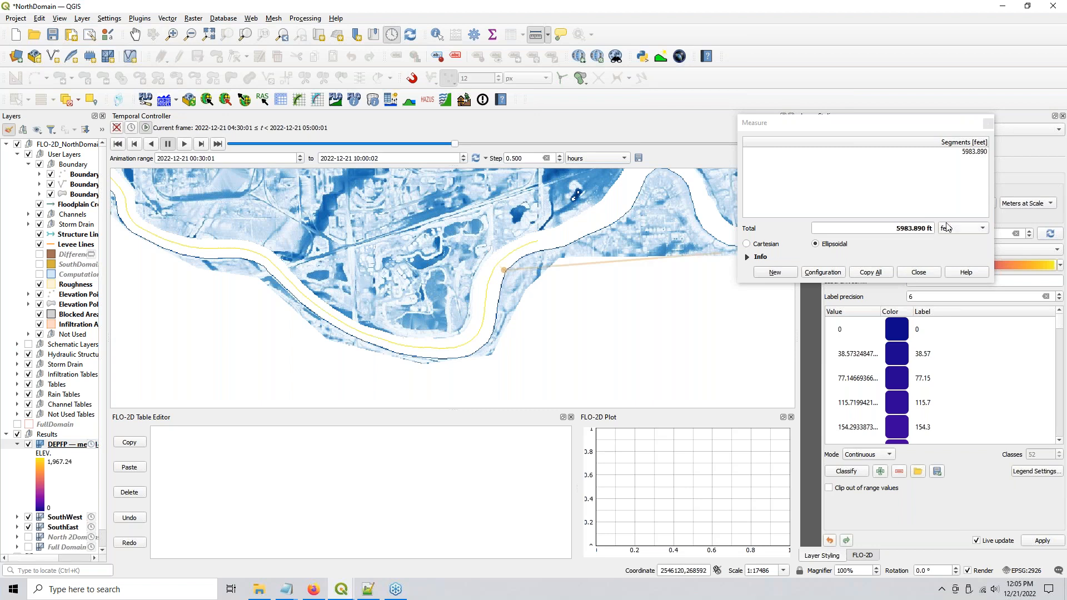
click(919, 272)
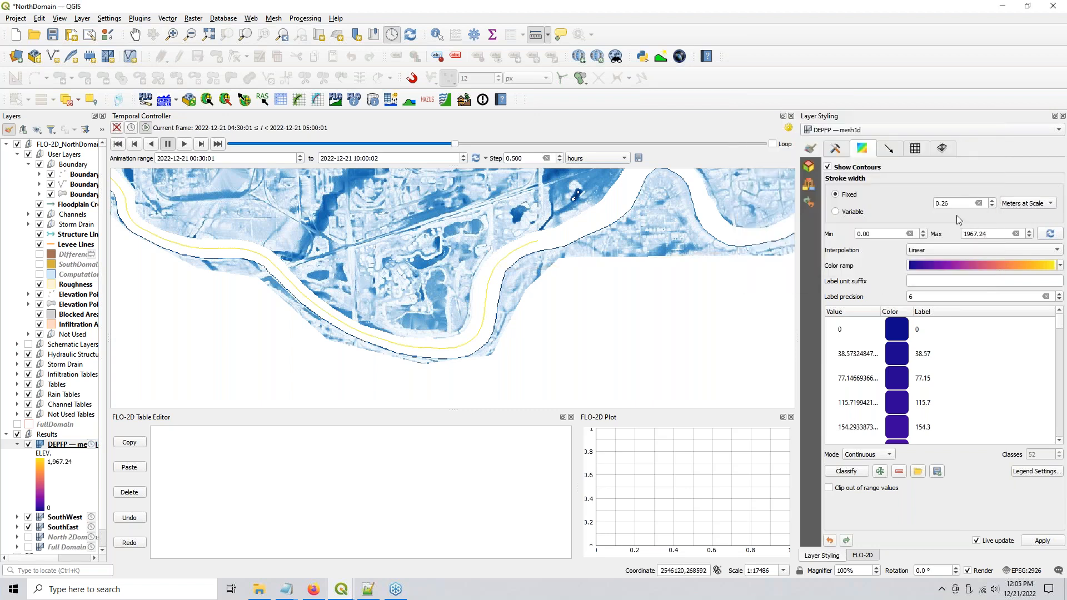
Step: Try stroke widths of 10 and 500 for the mesh1d contours, settle on 99.99, and inspect the line along the channel
key(Up)
text(10)
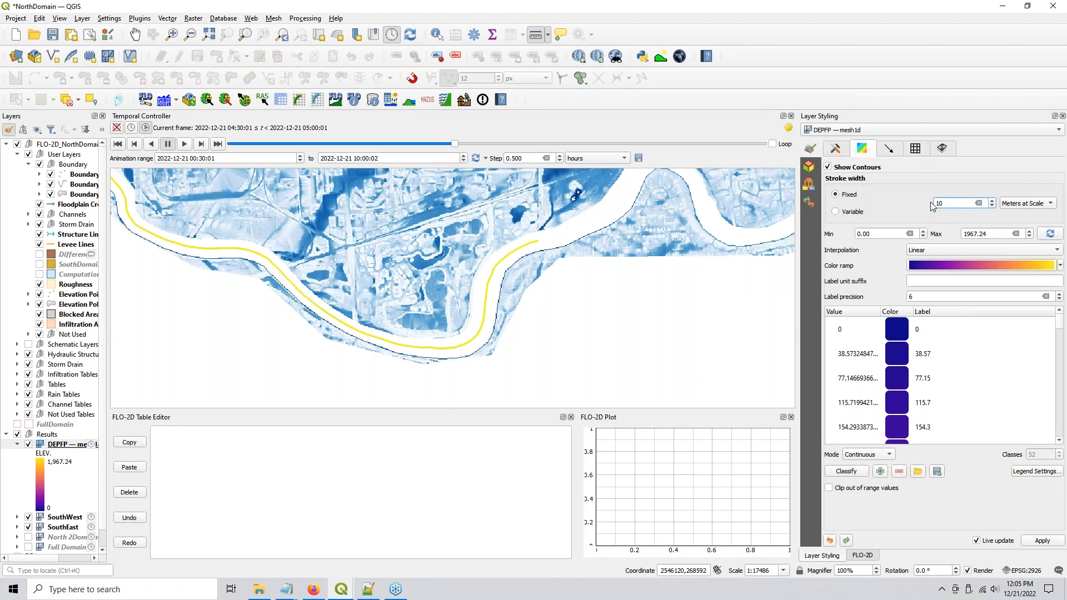
text(500)
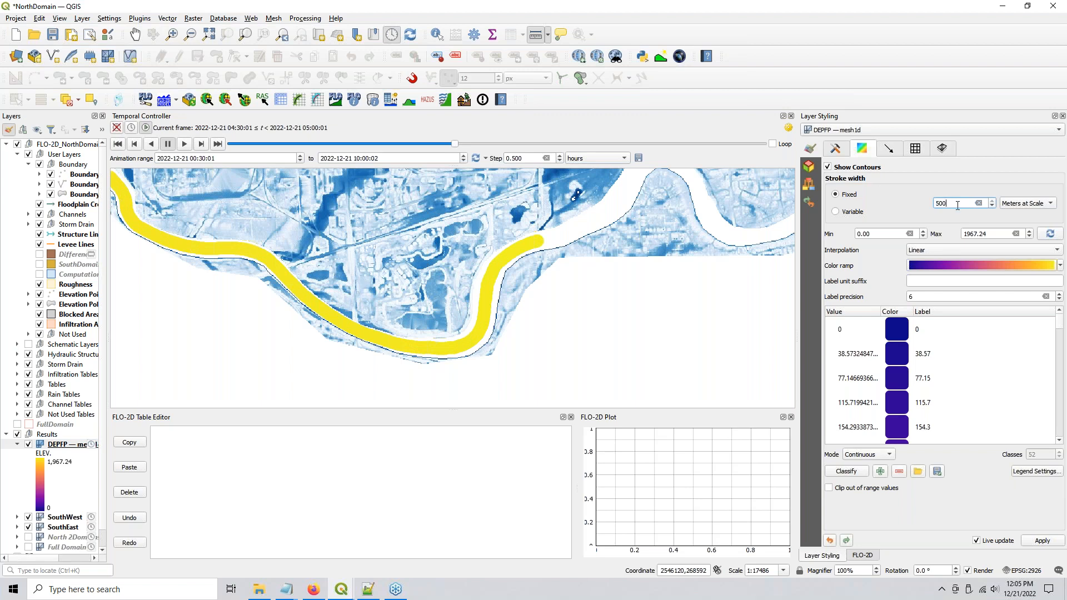
click(1020, 208)
text(1000)
mouse_move(198, 292)
mouse_down()
mouse_move(334, 333)
mouse_move(364, 398)
mouse_up()
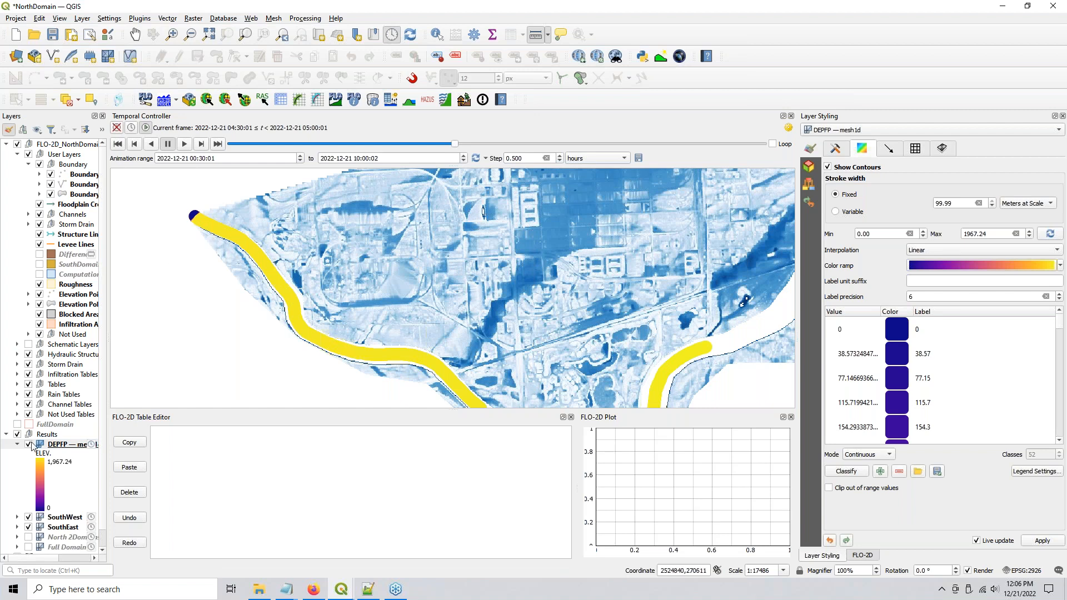
drag(363, 323, 322, 270)
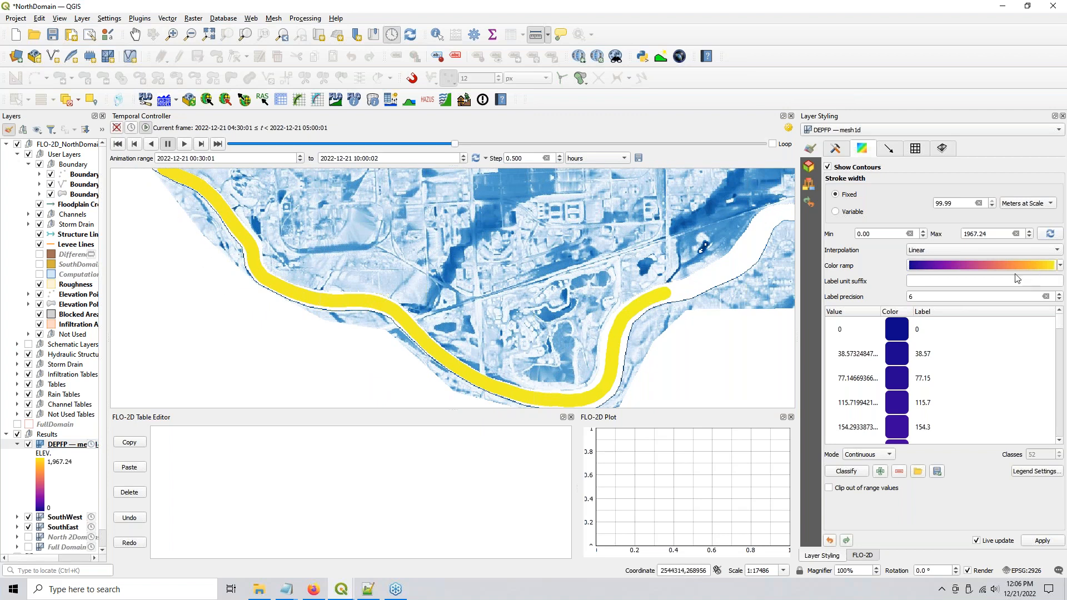
Step: Apply the Blues color ramp to the mesh1d layer's ELEV. contours, and activate contours for its THALWEG DEPTH dataset group
click(1061, 271)
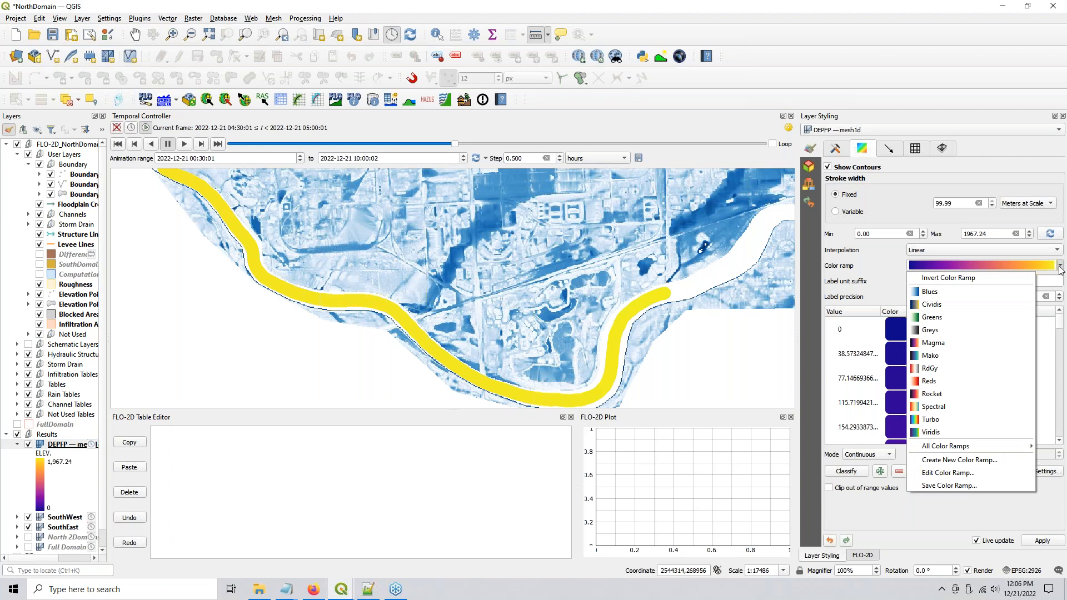
click(985, 297)
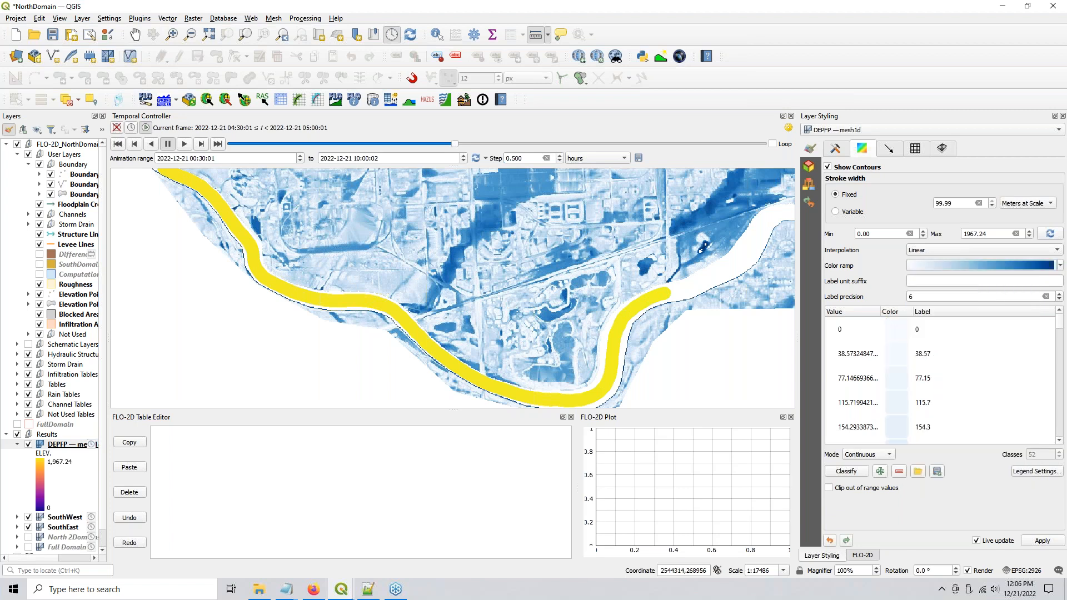
click(981, 236)
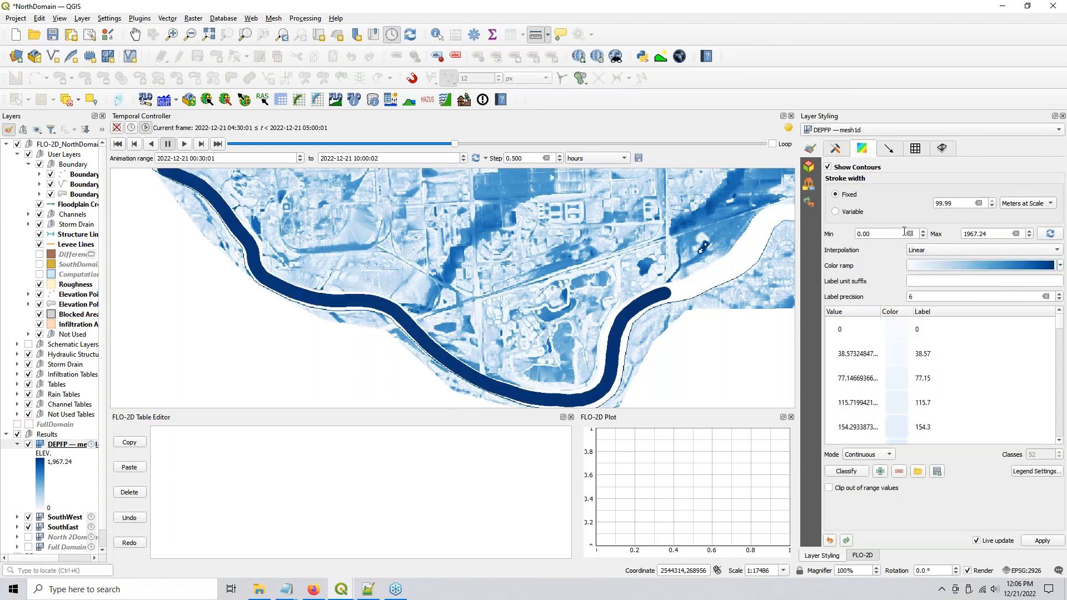
click(835, 147)
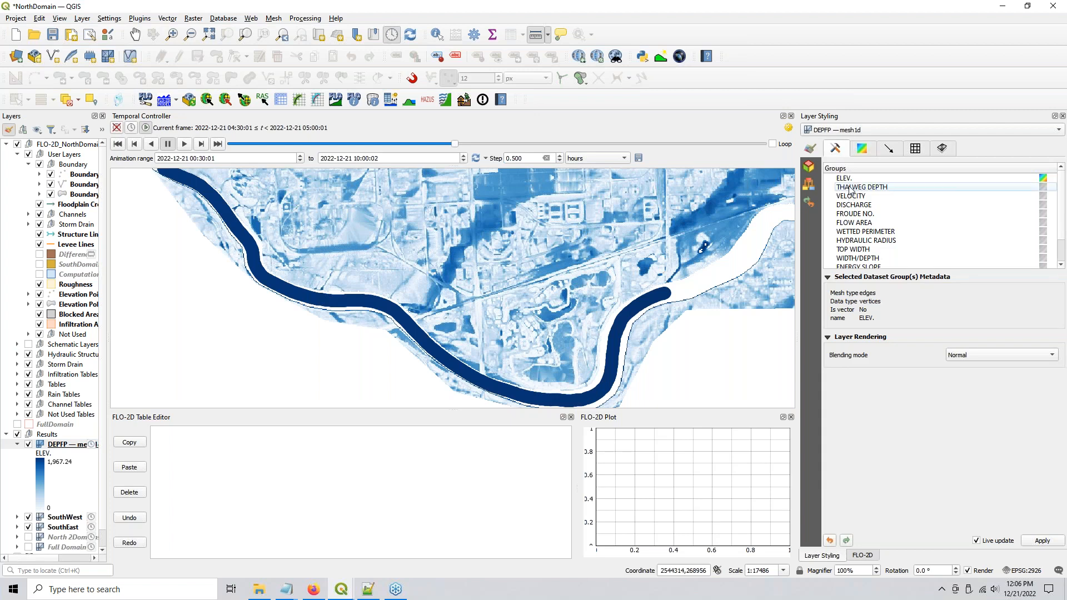
click(1043, 187)
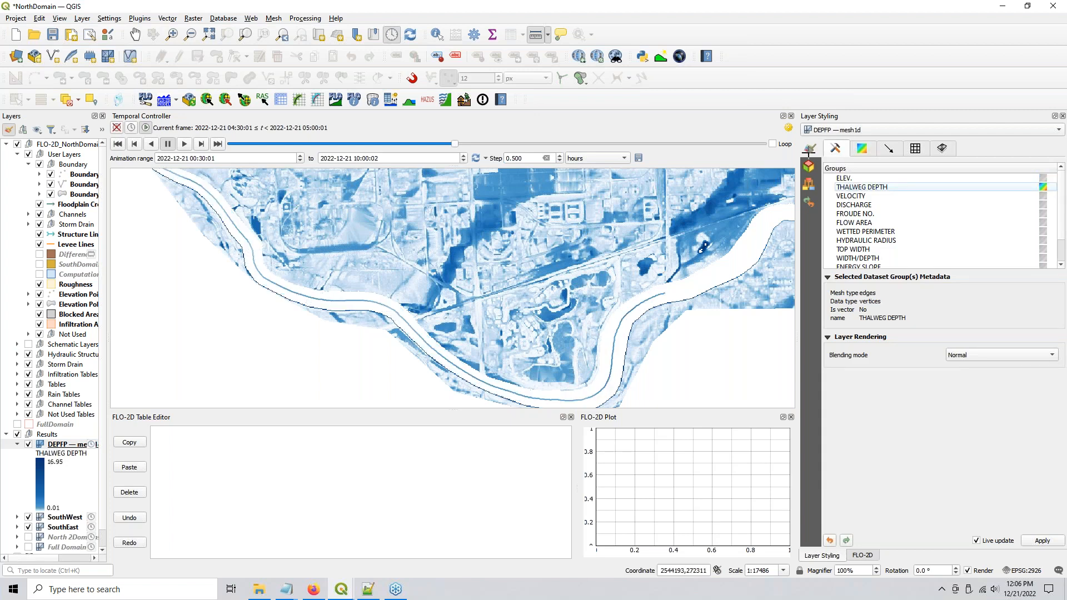
Step: Set the fixed stroke width of the mesh1d layer's THALWEG DEPTH contours to 99.99 Meters at Scale
click(861, 149)
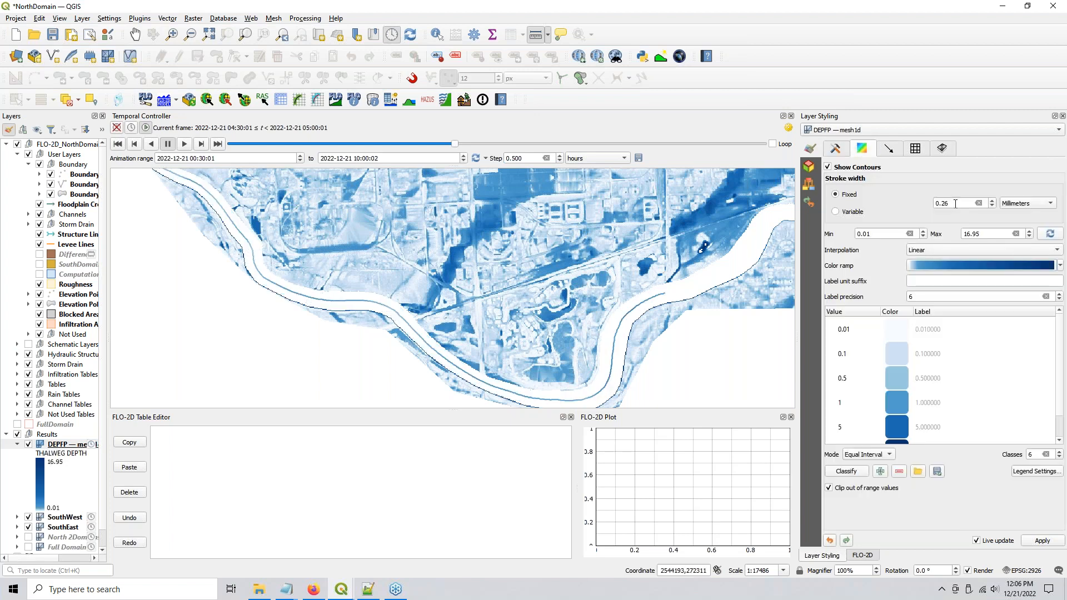
click(1021, 203)
click(1023, 240)
drag(949, 203, 905, 183)
text(1000)
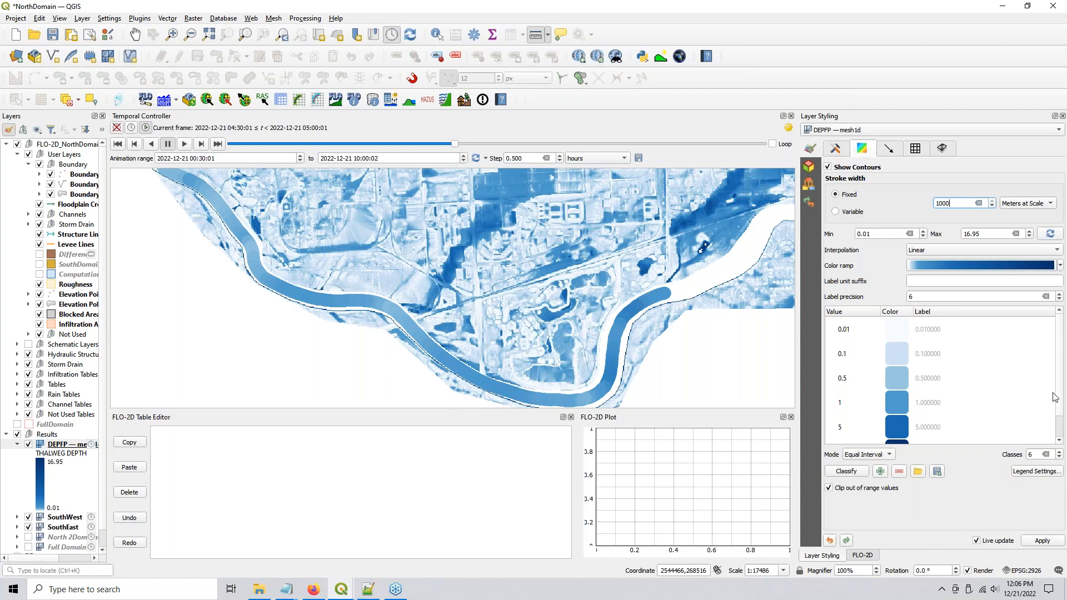
mouse_move(1059, 393)
mouse_down()
mouse_move(1061, 441)
mouse_move(1049, 376)
mouse_up()
Step: Examine the thalweg depth along the 1D channel at several time frames, ending on the 05:00:01 to 05:30:01 frame
scroll(269, 383, down, 1)
drag(248, 383, 331, 339)
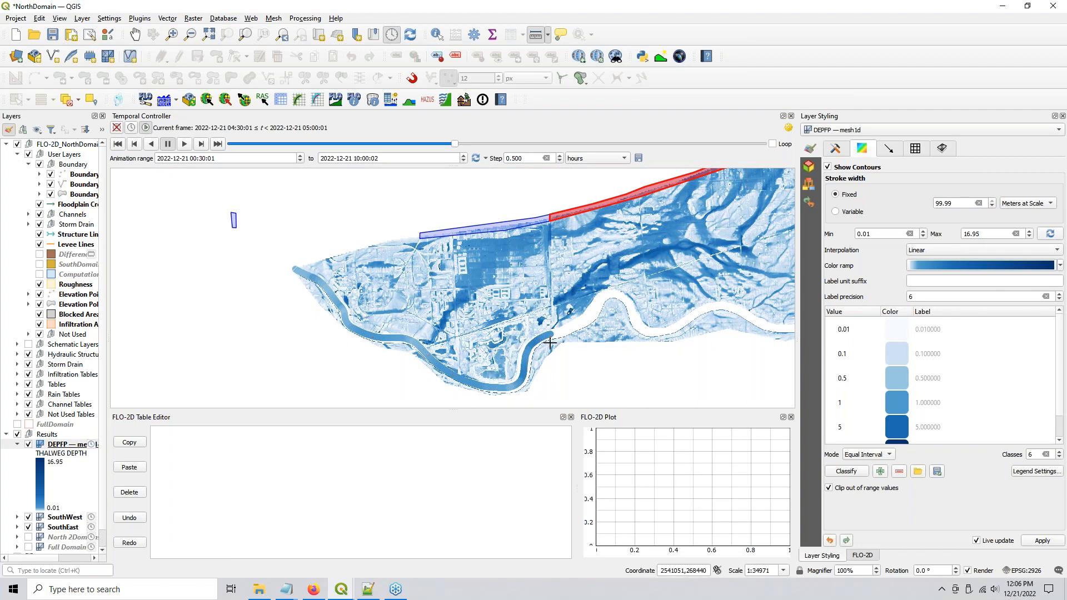
scroll(554, 328, up, 1)
drag(554, 327, 574, 245)
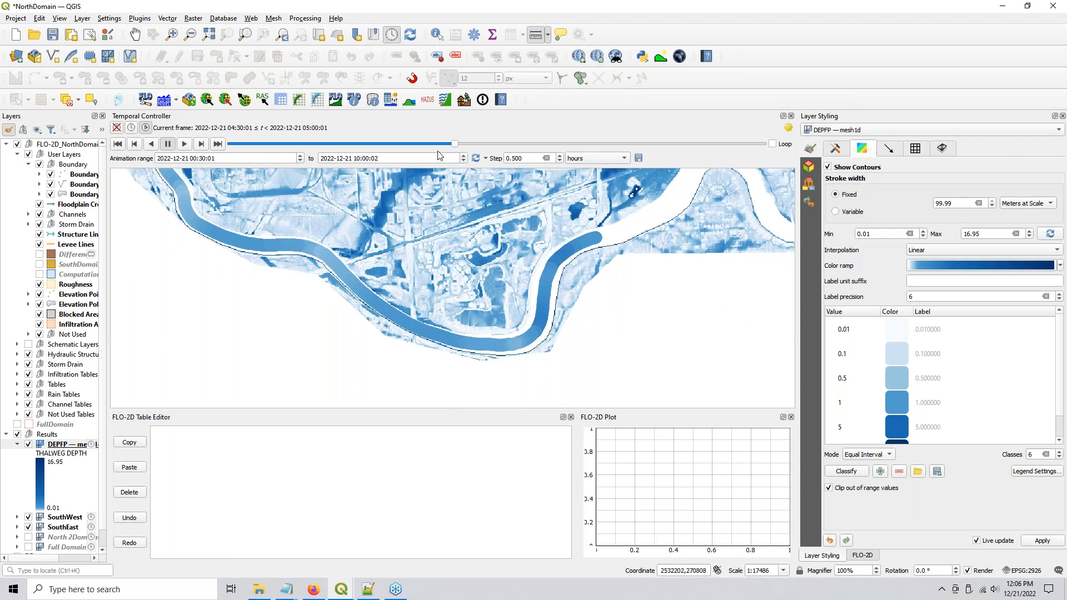
mouse_move(455, 144)
mouse_down()
mouse_move(342, 146)
mouse_move(425, 158)
mouse_move(451, 144)
mouse_up()
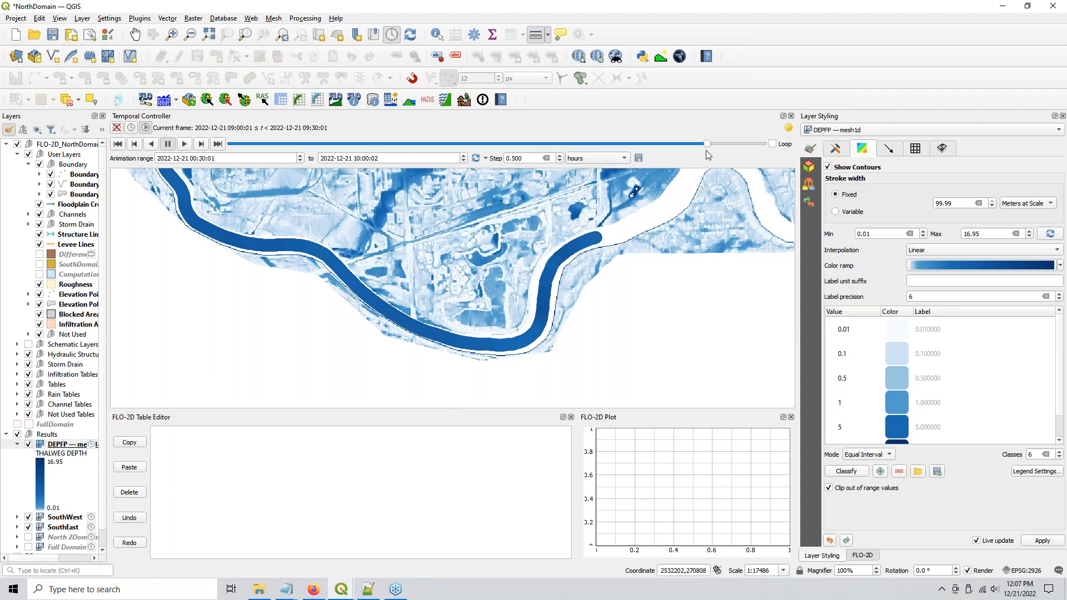
scroll(402, 327, down, 1)
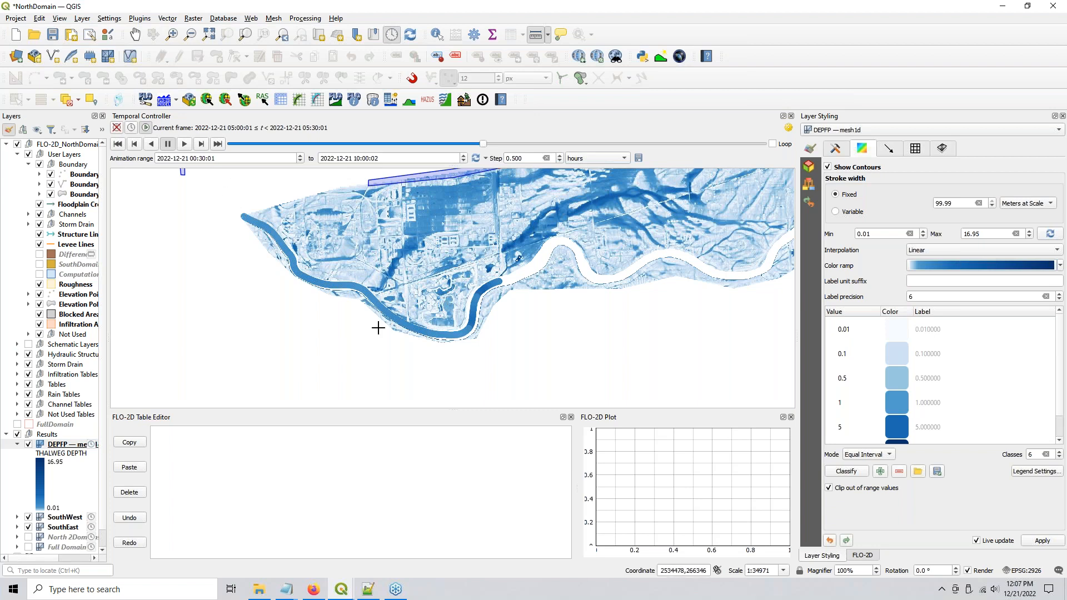
scroll(492, 279, up, 1)
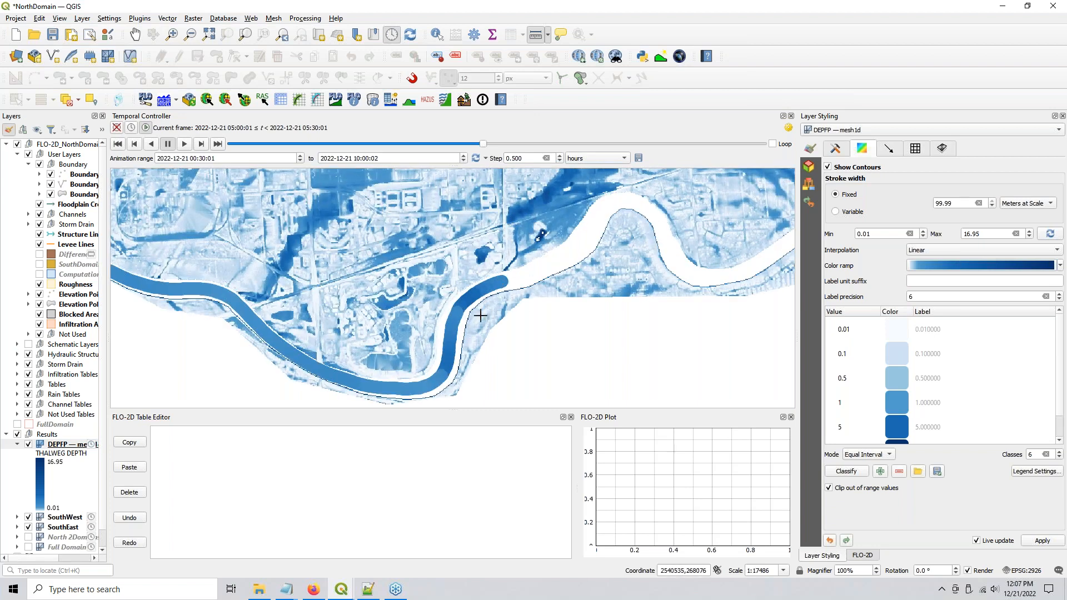
drag(472, 365, 440, 345)
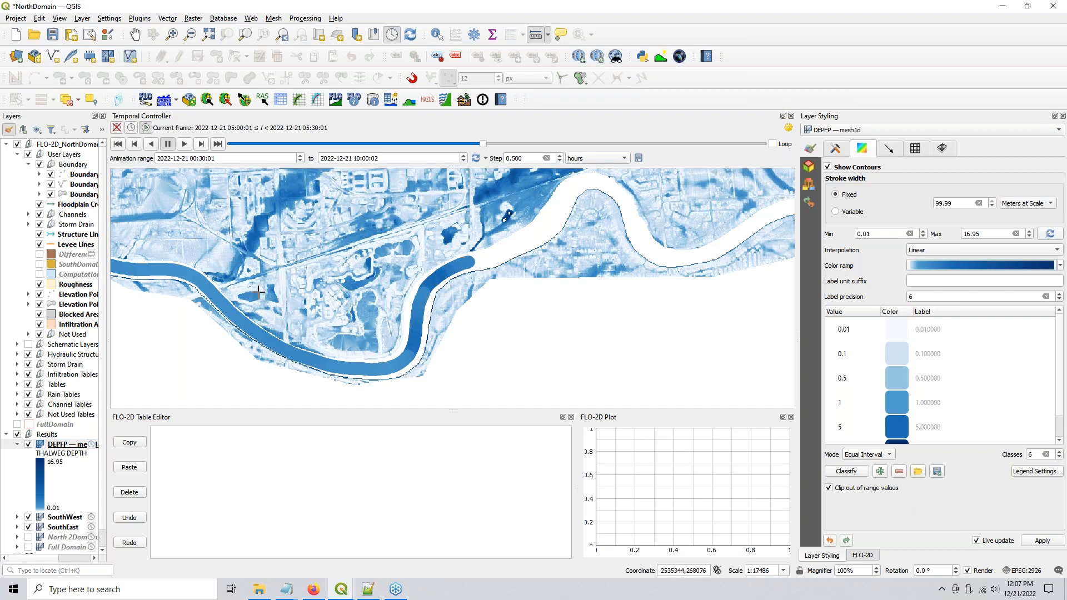
Step: Review the contour settings of the SouthWest and North 2Domains layers, and look over the river channel and adjoining floodplain
click(63, 518)
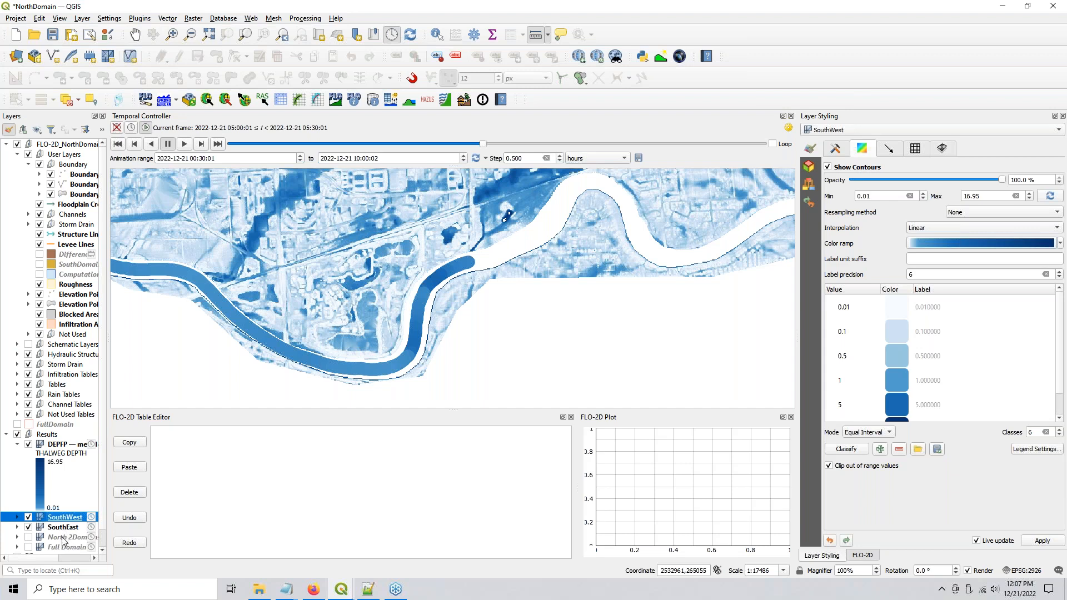
click(65, 537)
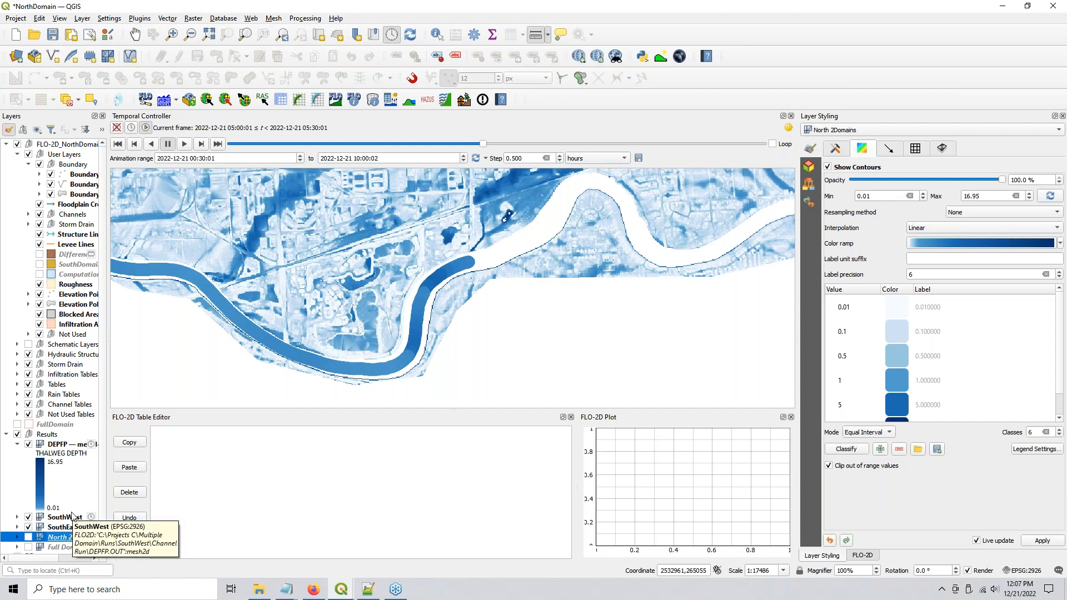
drag(369, 376, 406, 333)
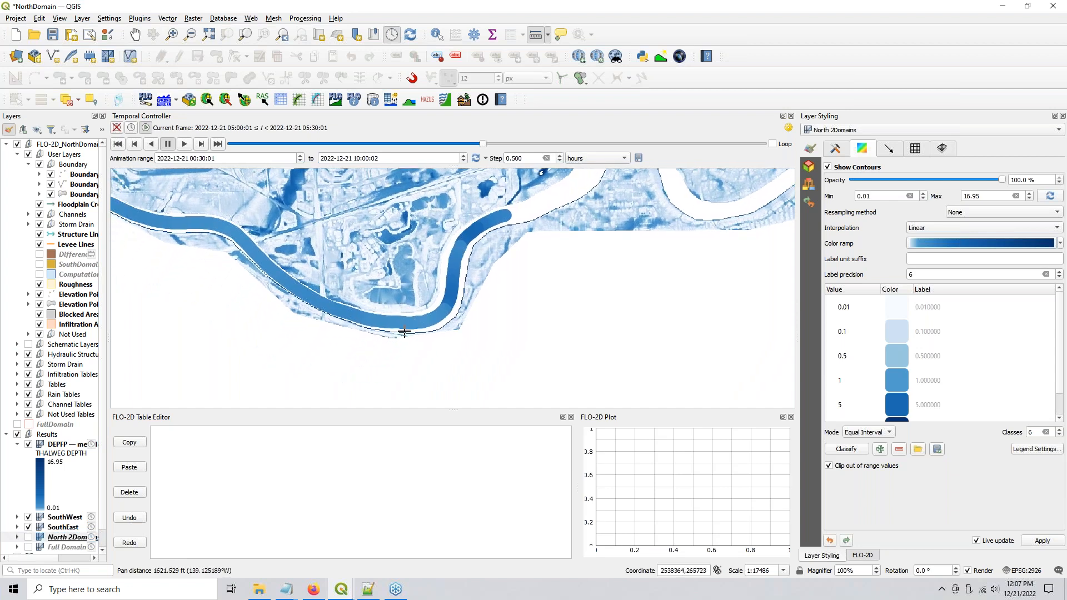
scroll(371, 270, down, 1)
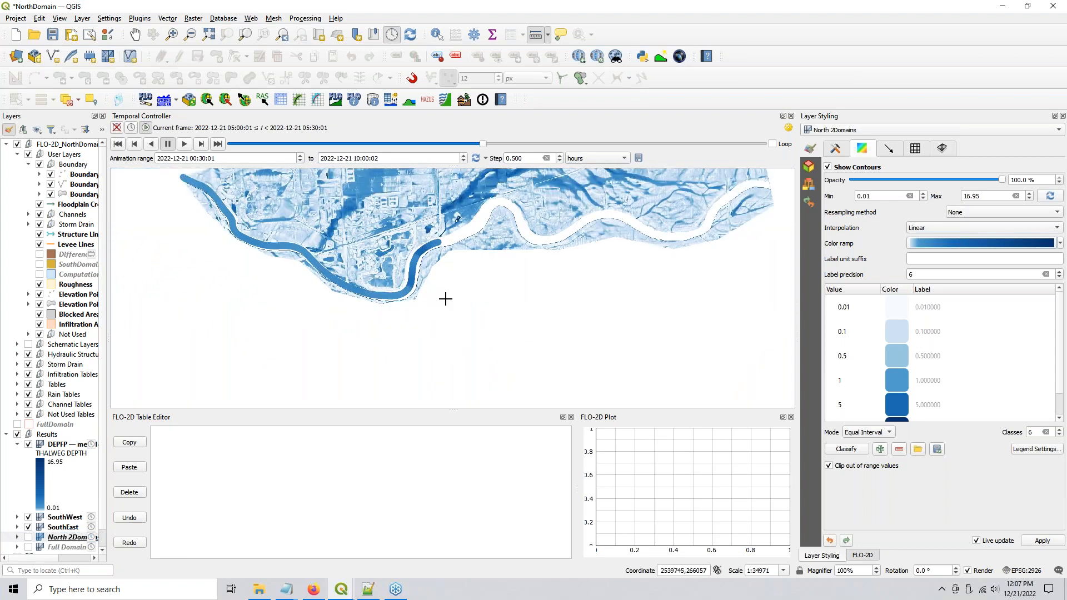
drag(452, 295, 412, 384)
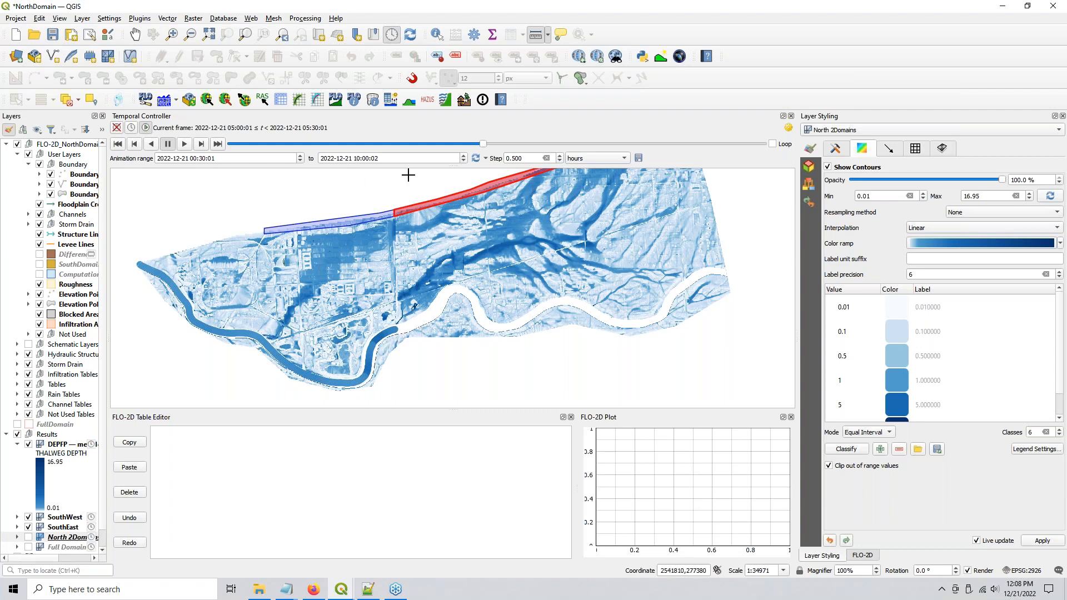
Step: Examine the flow depths along the border between the SouthWest and SouthEast domains, from the northern edge to the upstream end of the 1D channel
scroll(408, 189, up, 1)
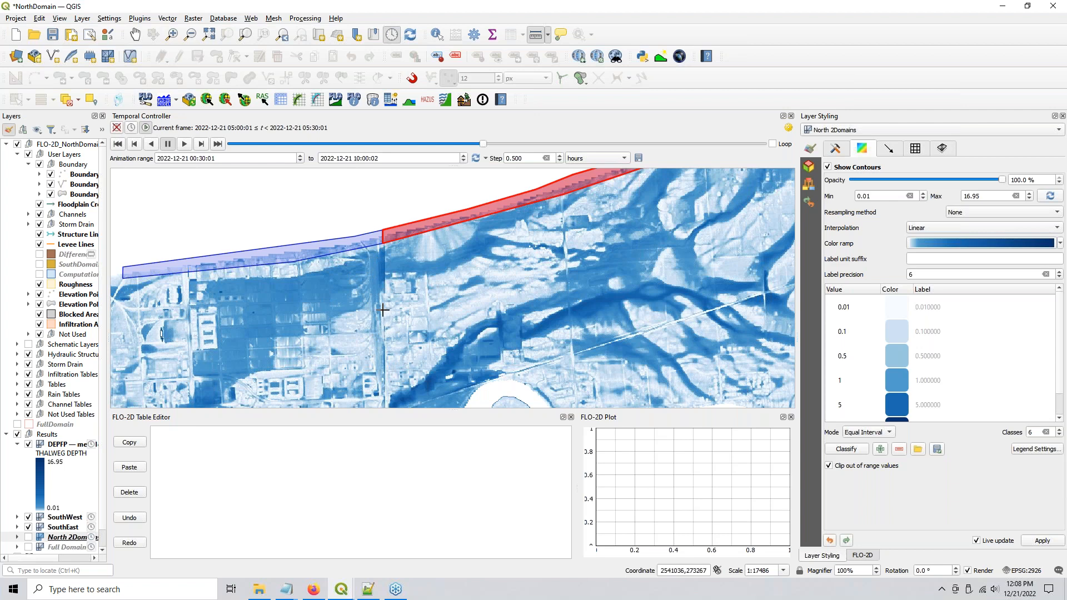
scroll(383, 309, down, 1)
drag(382, 382, 394, 279)
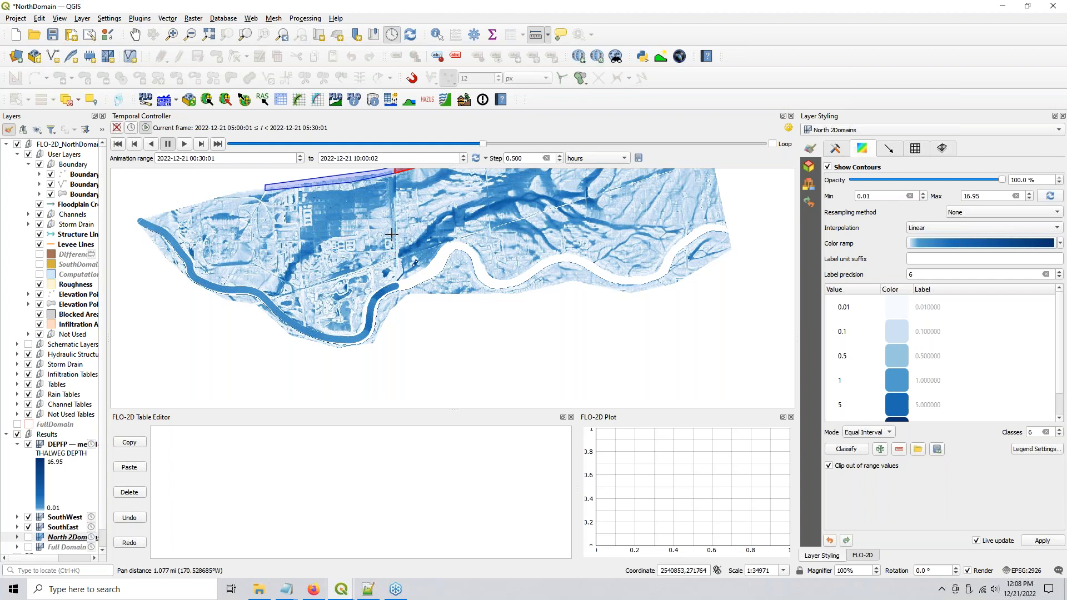
scroll(393, 238, up, 1)
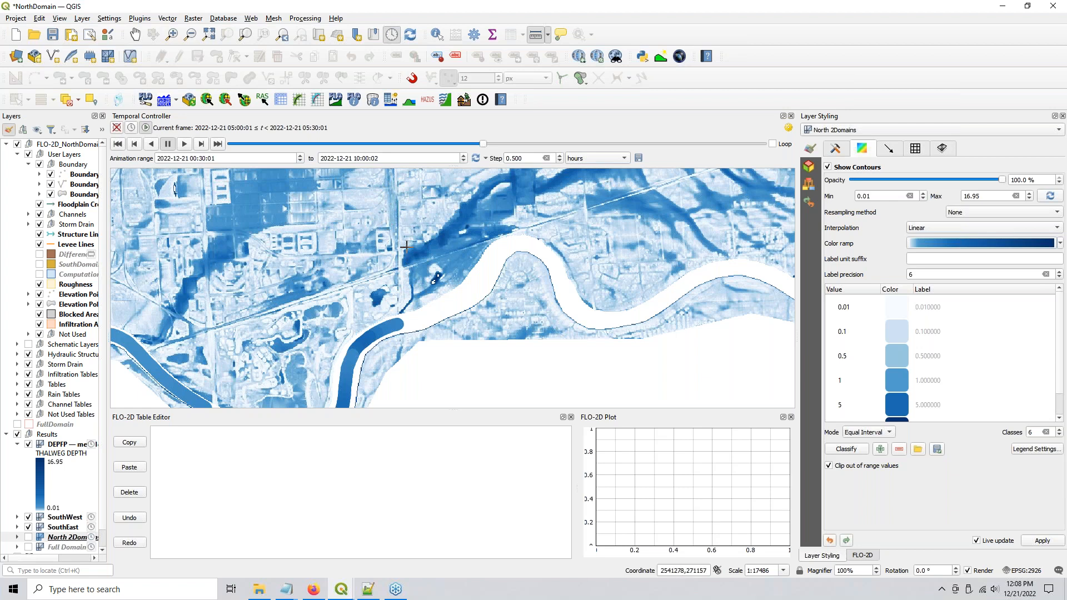
scroll(418, 265, up, 1)
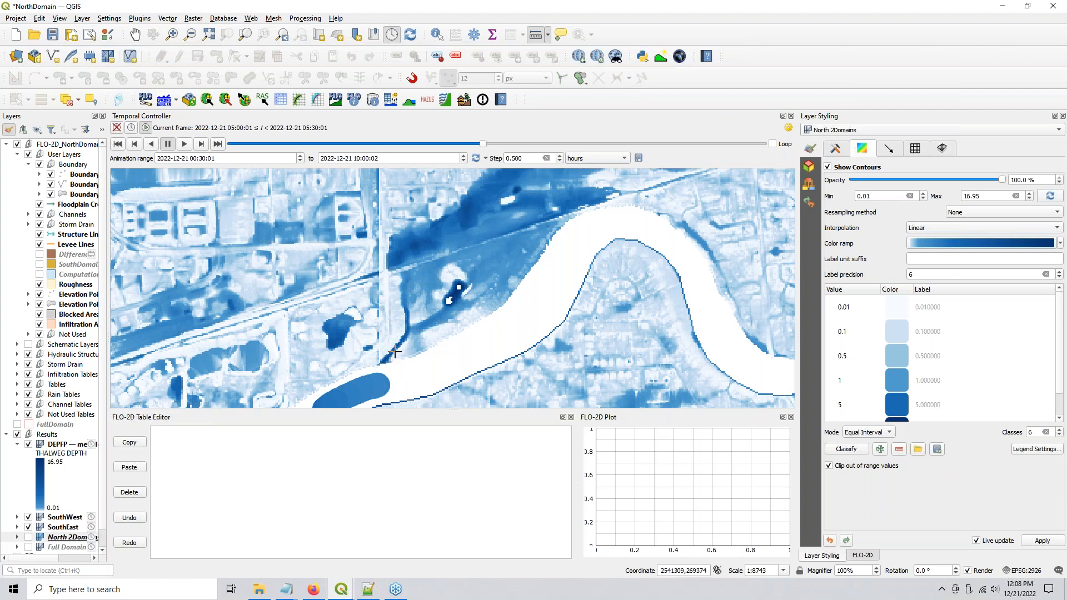
scroll(324, 371, down, 1)
drag(324, 372, 383, 329)
scroll(383, 329, down, 1)
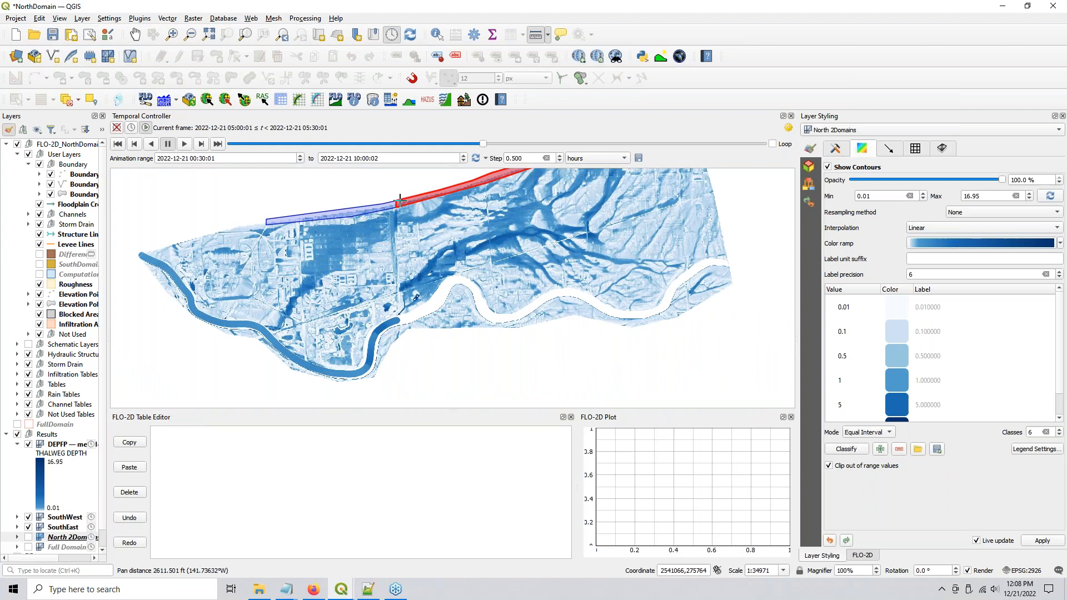